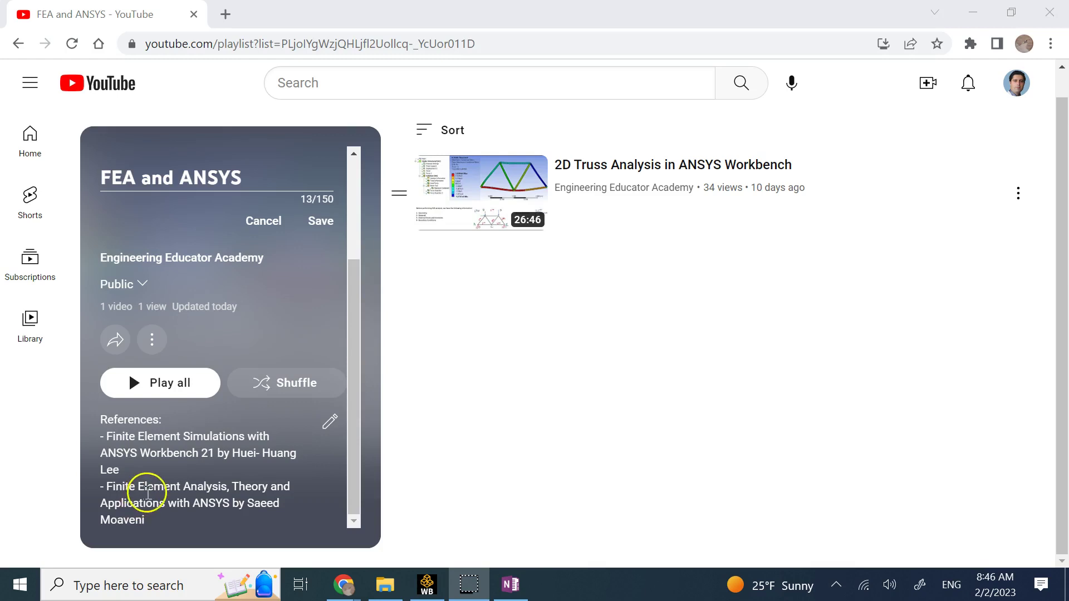
Examine the two reference books listed in the FEA and ANSYS playlist description.
{"action": "left_click", "coordinate": [149, 490]}
{"action": "left_click", "coordinate": [154, 452]}
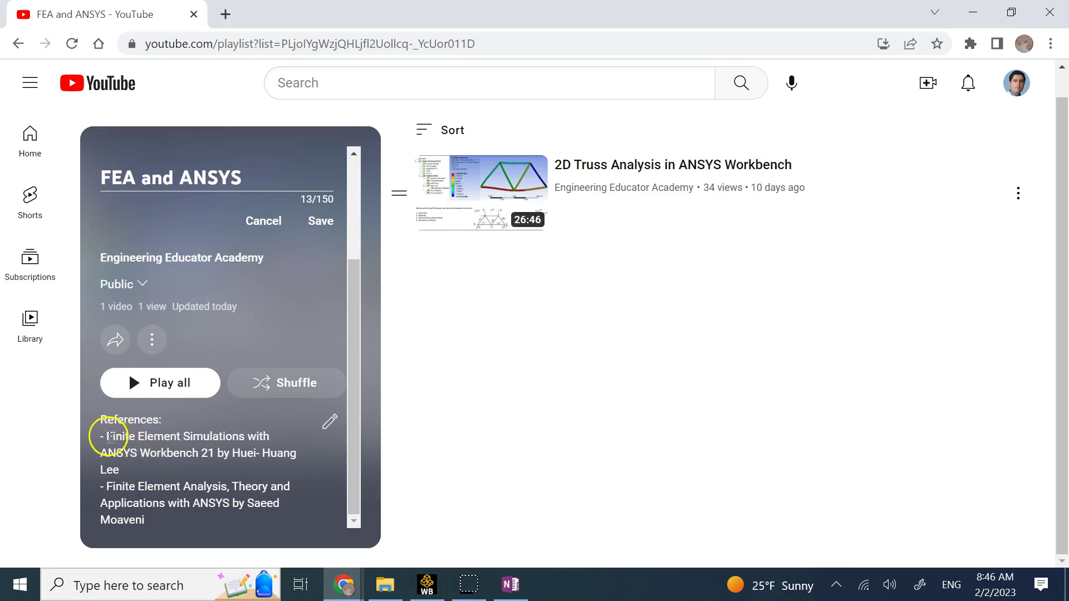
{"action": "left_click_drag", "start_coordinate": [107, 436], "coordinate": [120, 456]}
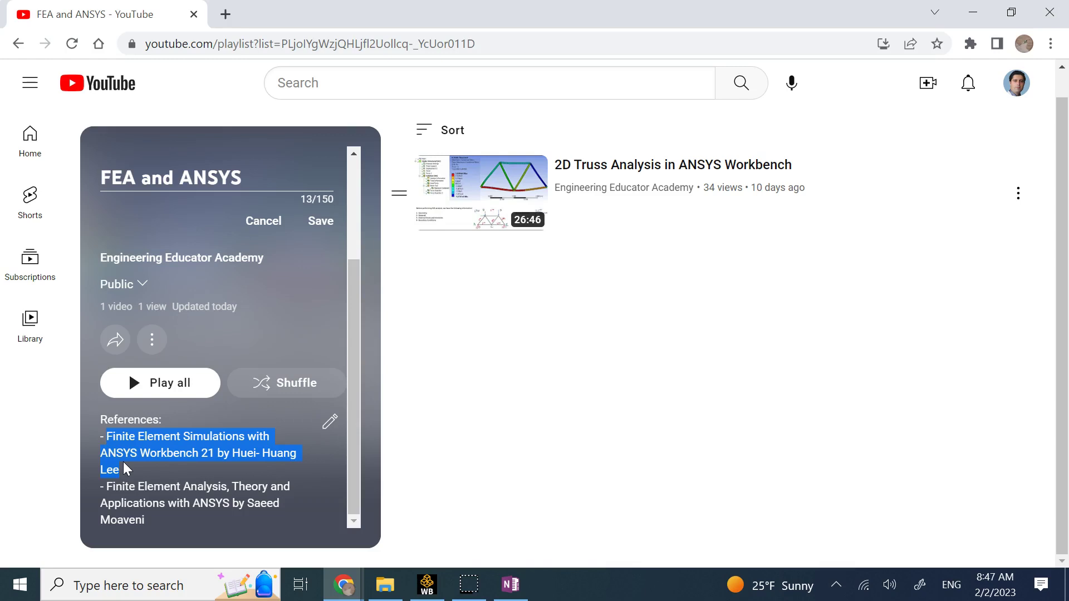
{"action": "left_click", "coordinate": [124, 465]}
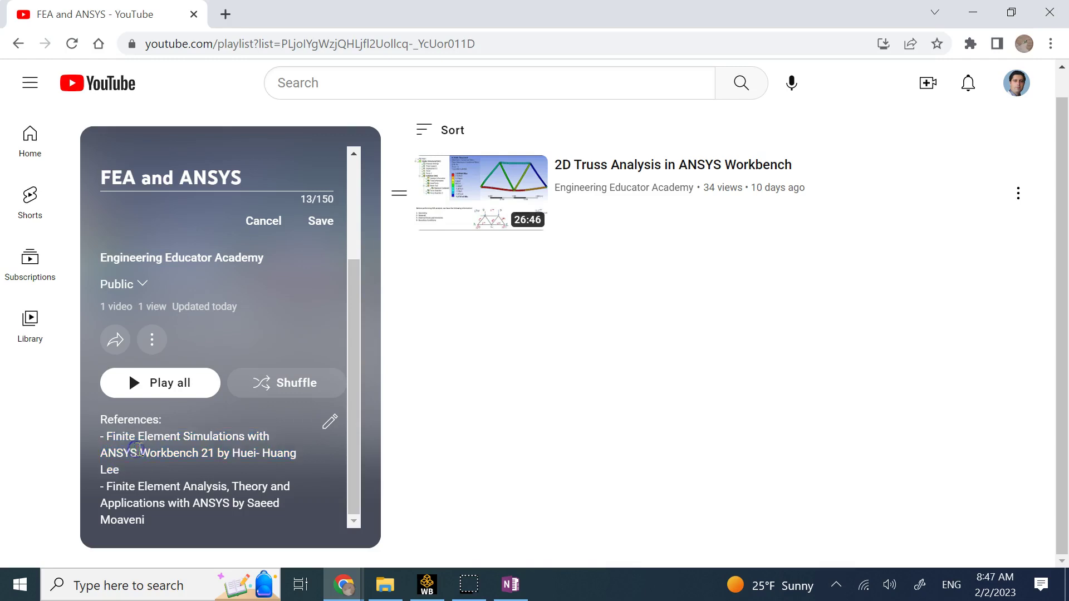
{"action": "left_click_drag", "start_coordinate": [125, 470], "coordinate": [106, 441]}
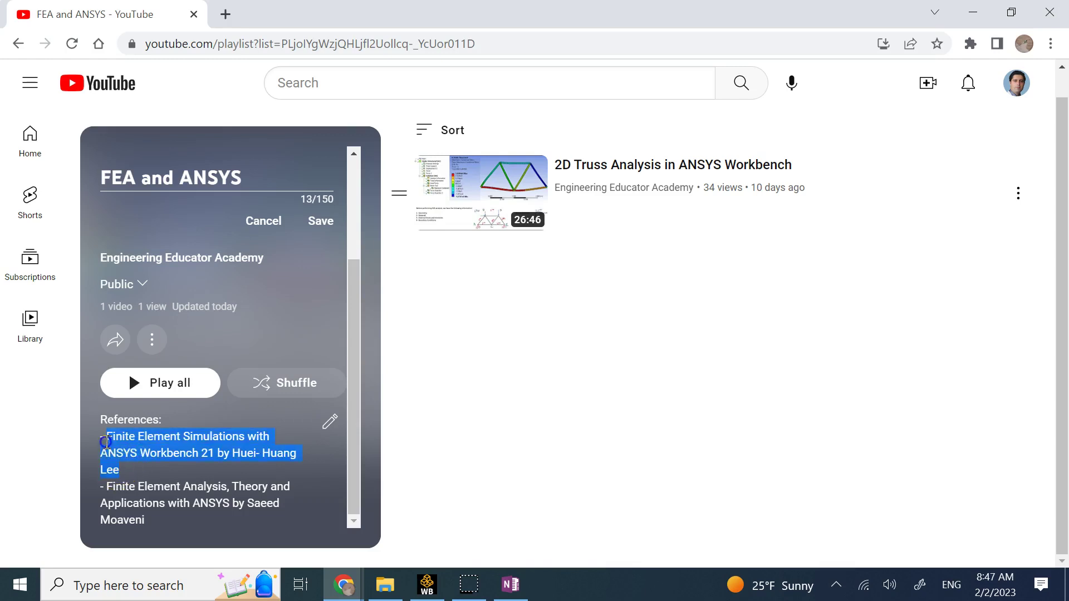
{"action": "left_click", "coordinate": [136, 489]}
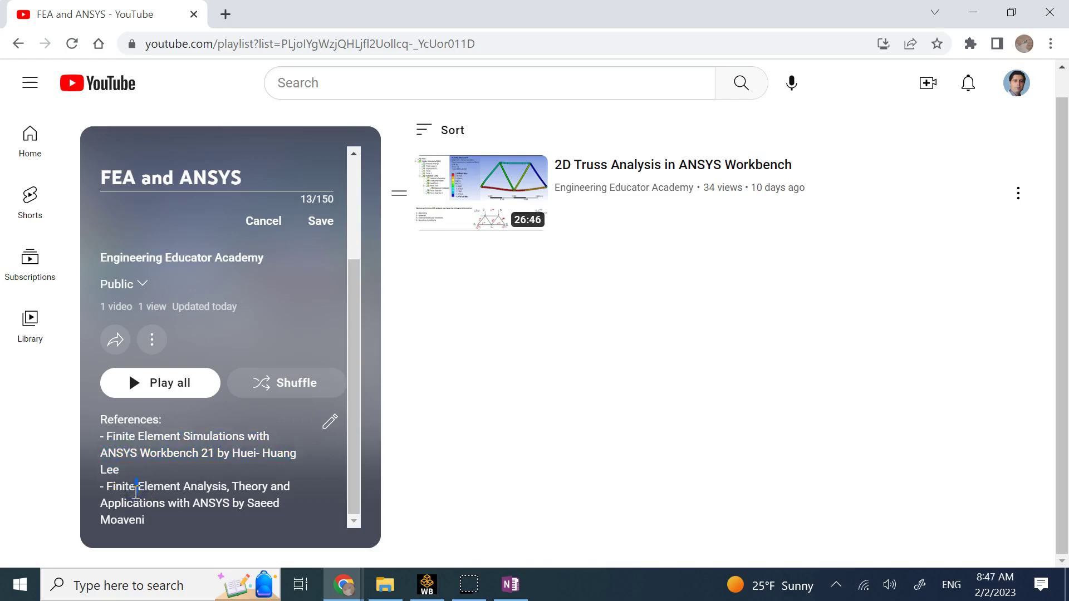
{"action": "left_click_drag", "start_coordinate": [147, 524], "coordinate": [107, 488]}
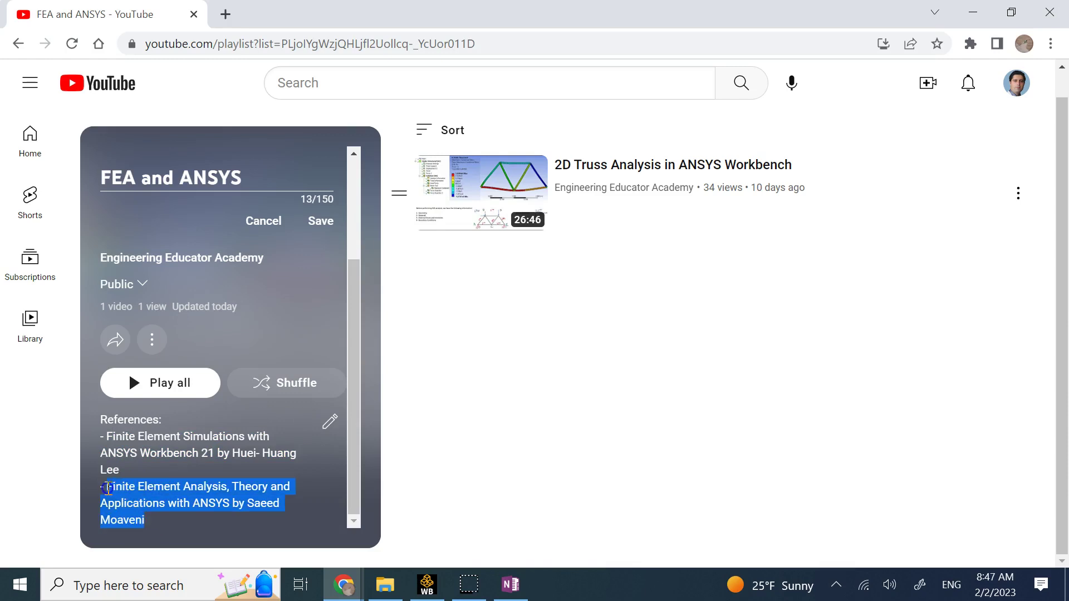
{"action": "double_click", "coordinate": [150, 438]}
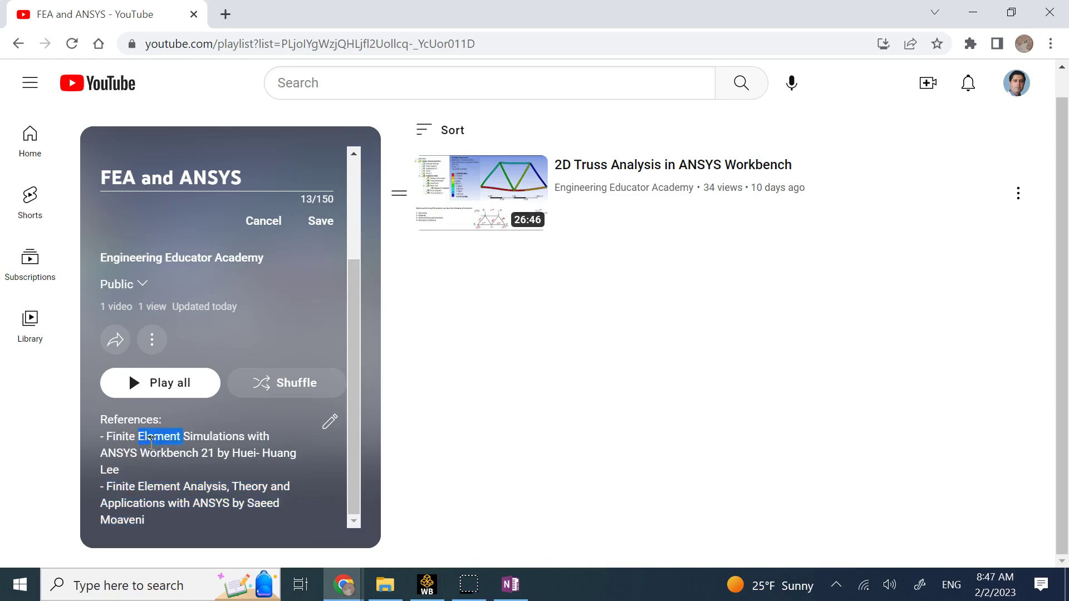
{"action": "left_click", "coordinate": [517, 448]}
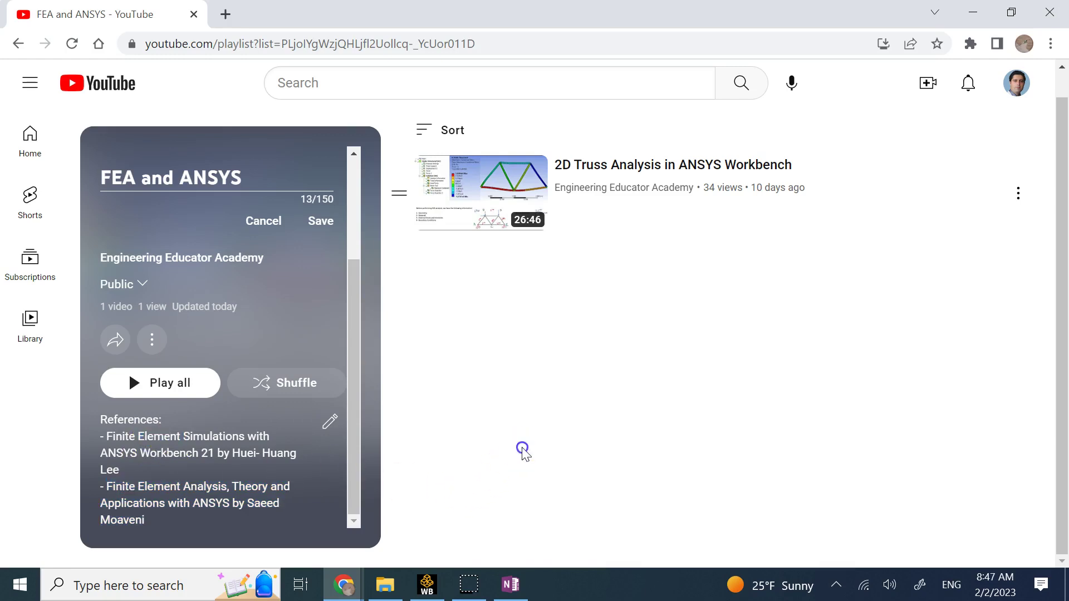
Switch to ANSYS Workbench and add a Geometry component system to the empty project schematic.
{"action": "left_click", "coordinate": [428, 585]}
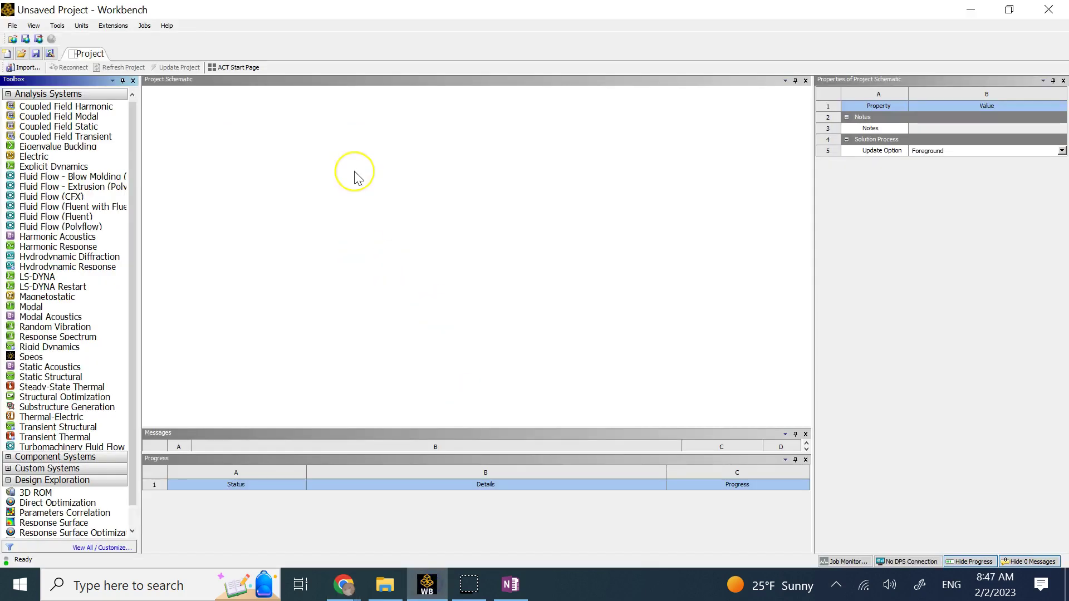
{"action": "left_click", "coordinate": [336, 184]}
{"action": "left_click_drag", "start_coordinate": [130, 273], "coordinate": [129, 376]}
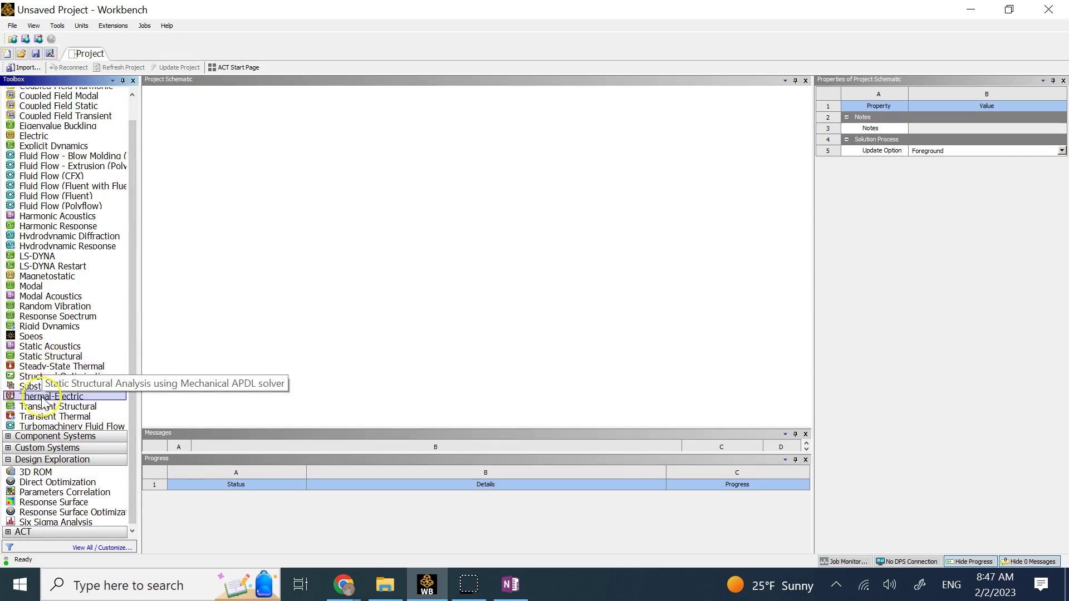
{"action": "left_click", "coordinate": [8, 437]}
{"action": "scroll", "coordinate": [72, 429], "scroll_direction": "down", "scroll_amount": 4}
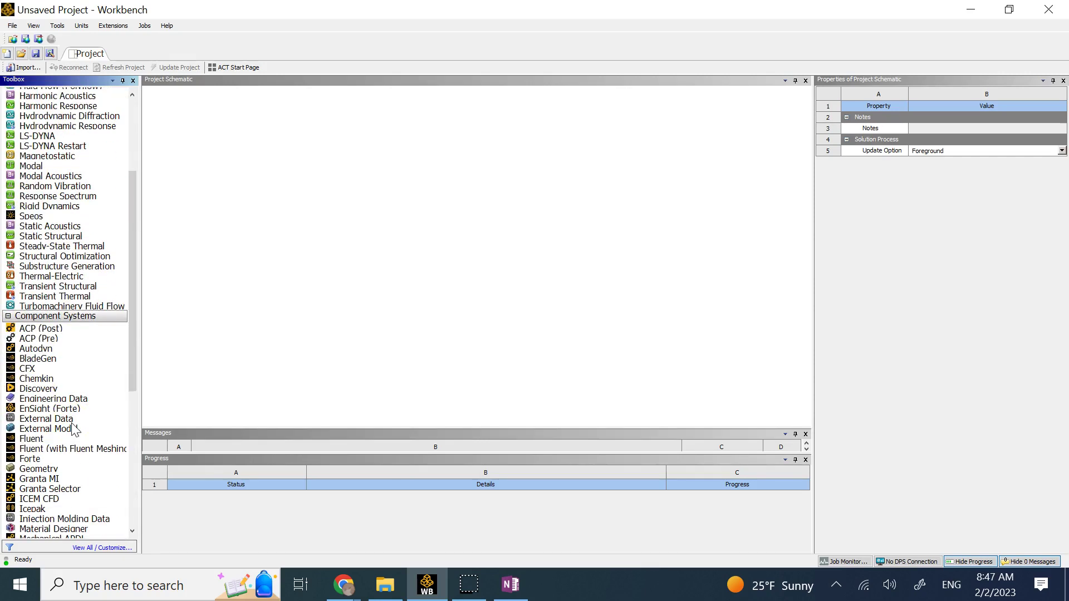
{"action": "scroll", "coordinate": [73, 430], "scroll_direction": "down", "scroll_amount": 2}
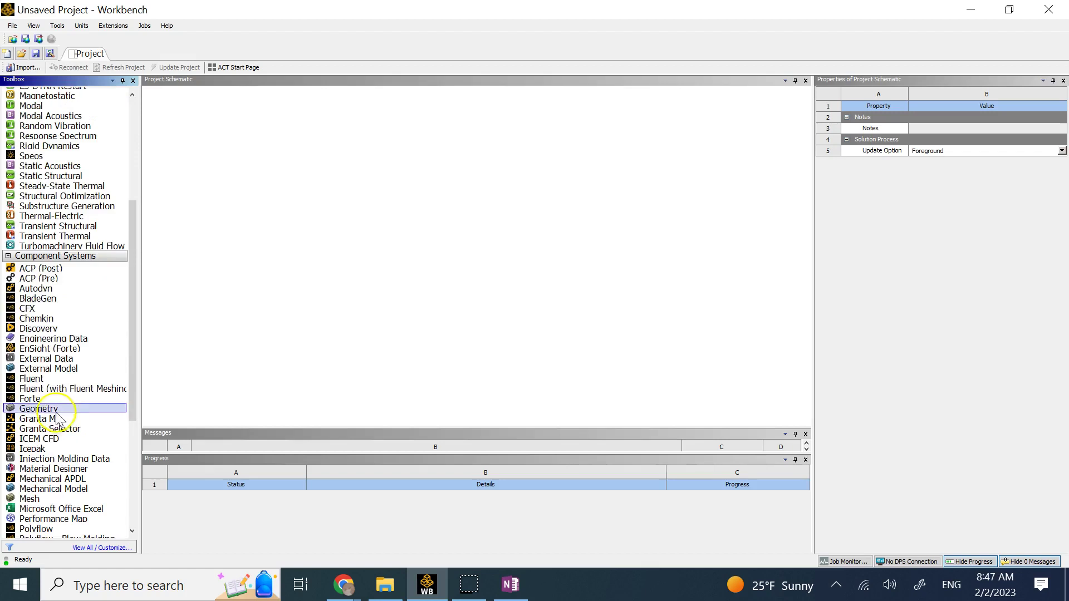
{"action": "left_click_drag", "start_coordinate": [52, 410], "coordinate": [234, 131]}
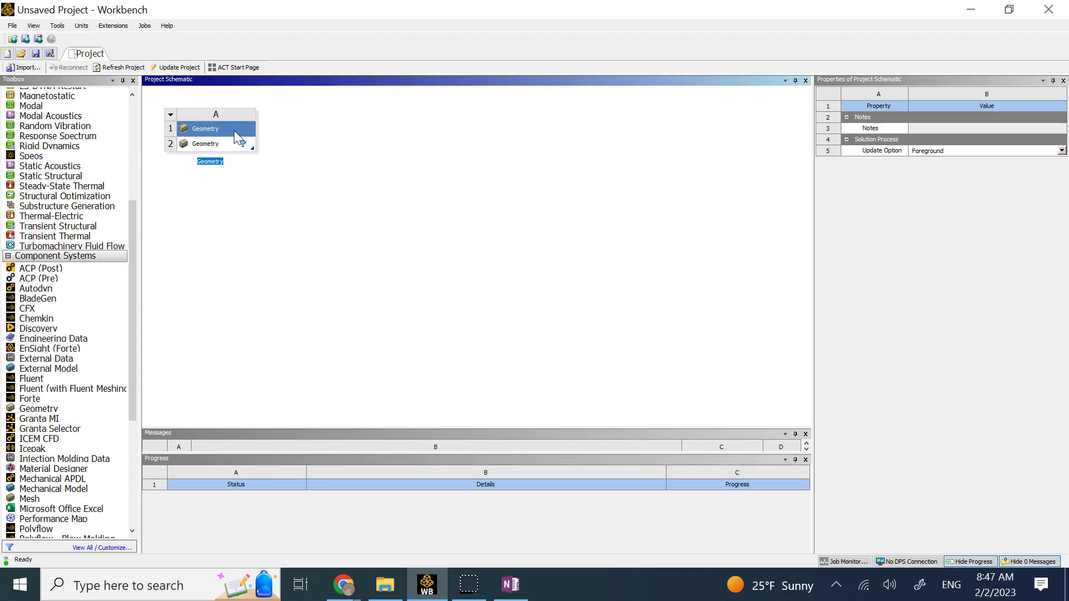
Open the Geometry cell of the new system in DesignModeler.
{"action": "left_click", "coordinate": [208, 144]}
{"action": "left_click", "coordinate": [208, 145]}
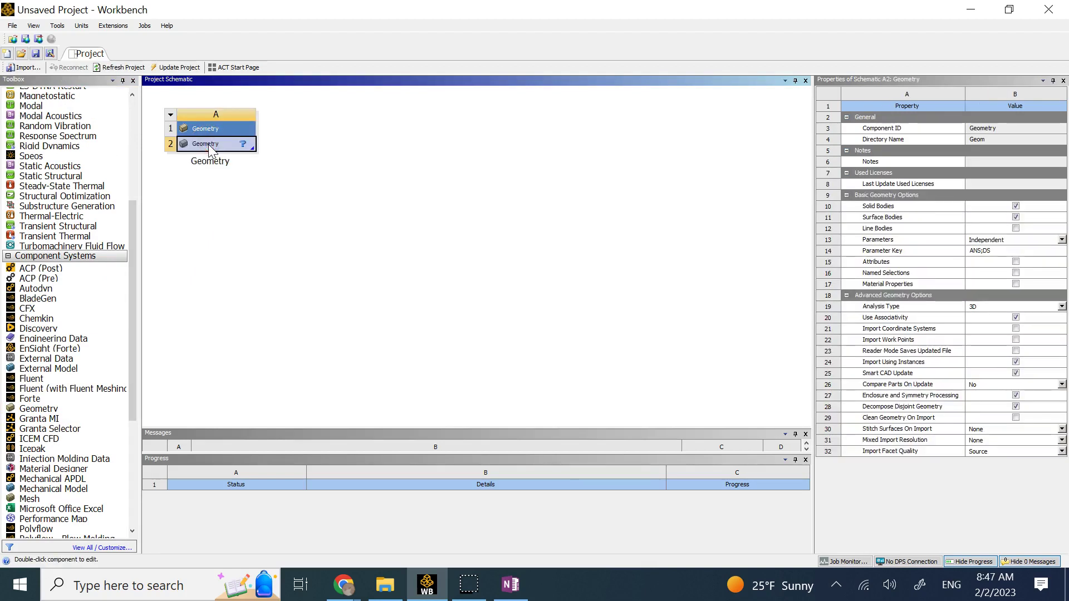
{"action": "right_click", "coordinate": [208, 145]}
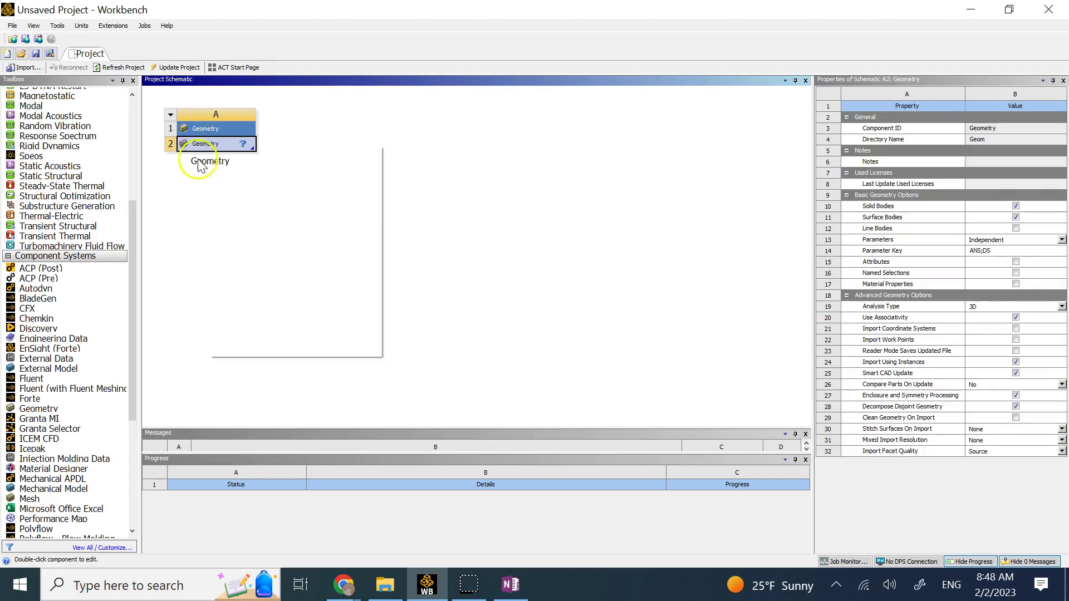
{"action": "left_click", "coordinate": [271, 166]}
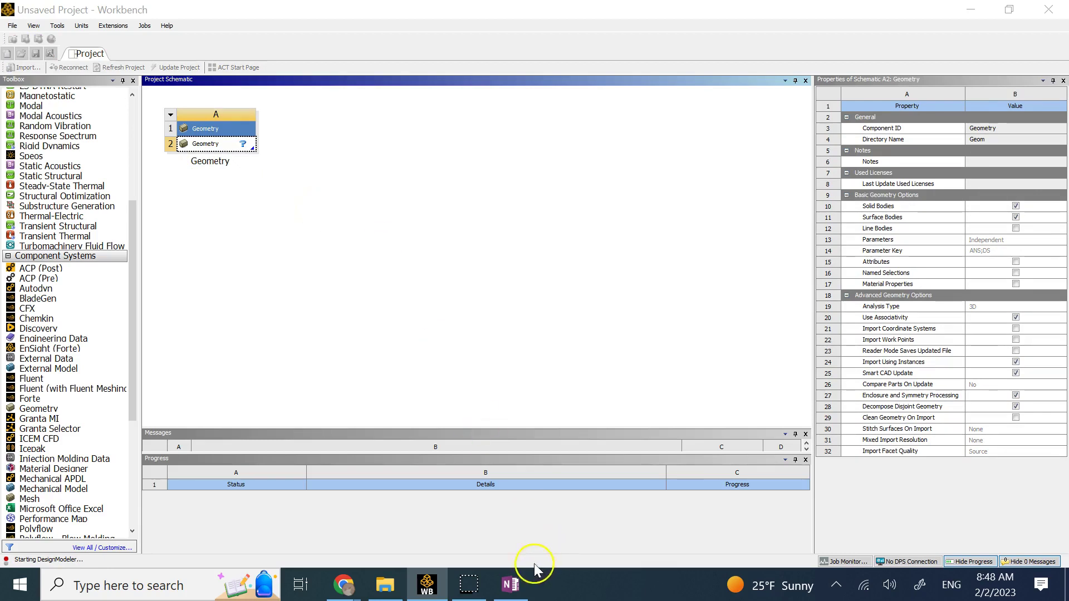
Switch to OneNote and examine the dimensioned I-beam section and the three-armed profile with the rounded triangular hole.
{"action": "left_click", "coordinate": [511, 585]}
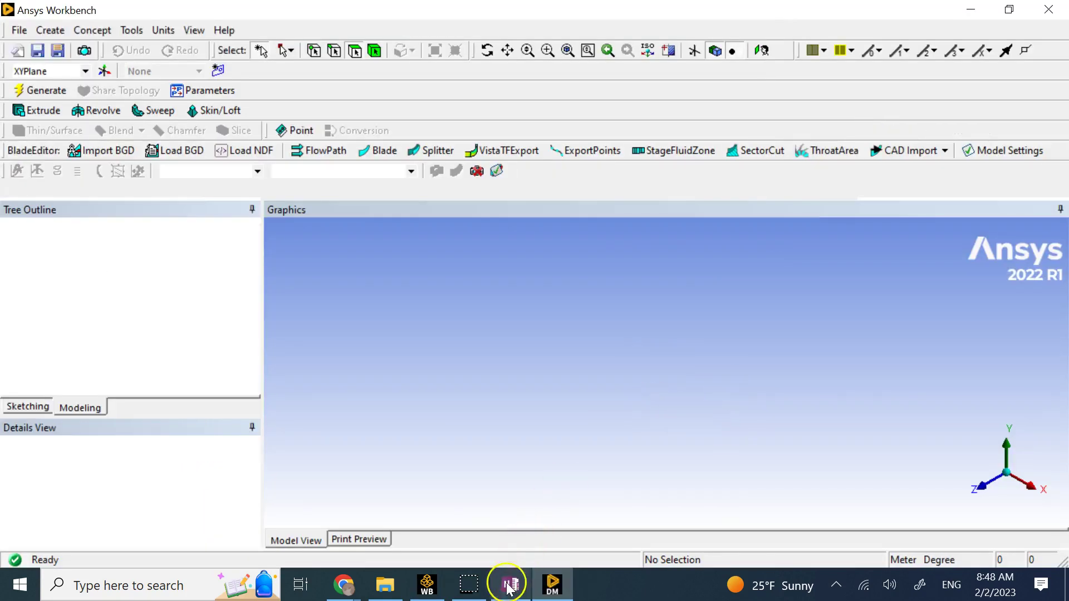
{"action": "left_click", "coordinate": [511, 585]}
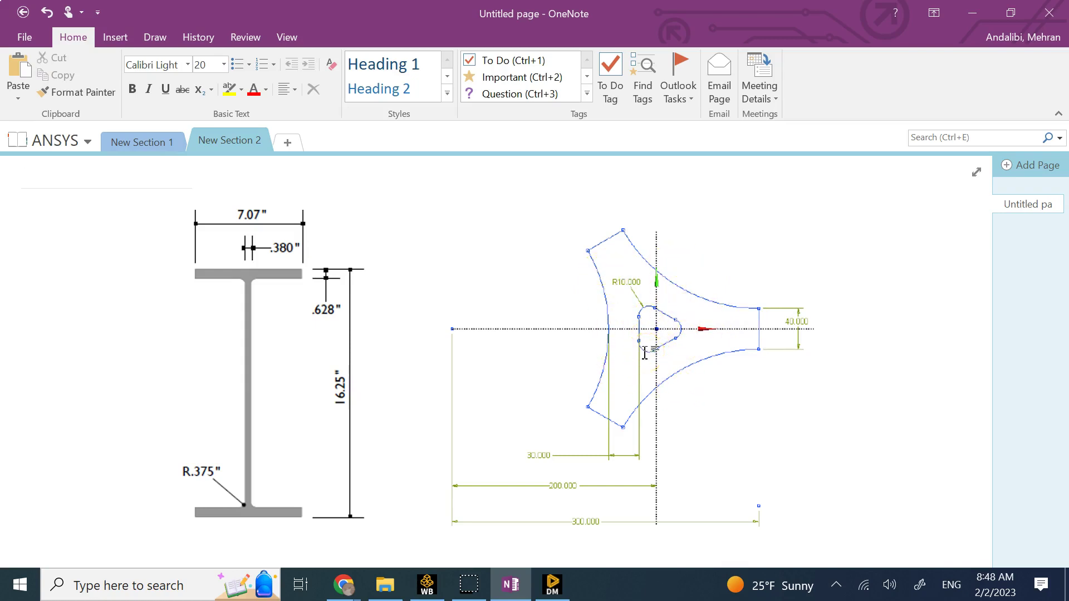
{"action": "left_click", "coordinate": [270, 313]}
{"action": "left_click", "coordinate": [641, 326]}
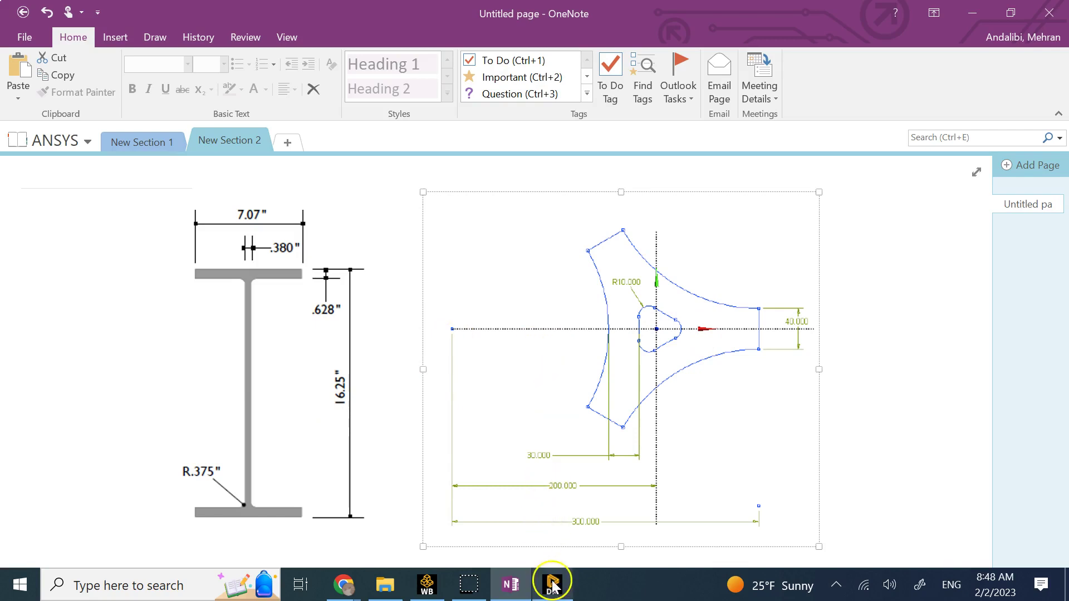
Switch to DesignModeler and examine the coordinate triad's orientation by viewing along the Z axis, along other axes and isometrically.
{"action": "mouse_move", "coordinate": [552, 585]}
{"action": "left_click", "coordinate": [553, 519]}
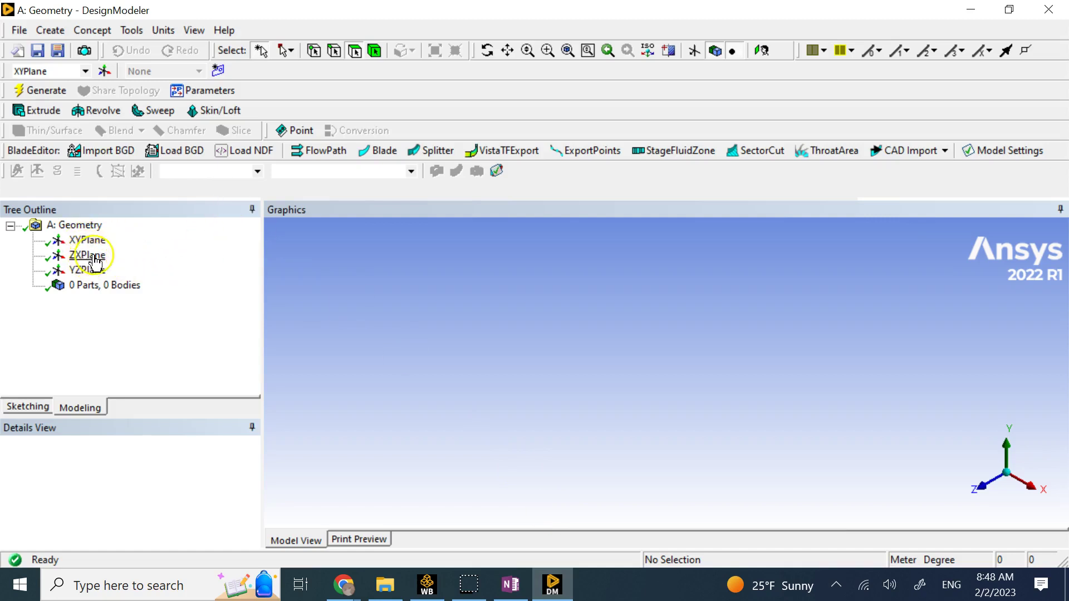
{"action": "left_click", "coordinate": [983, 486]}
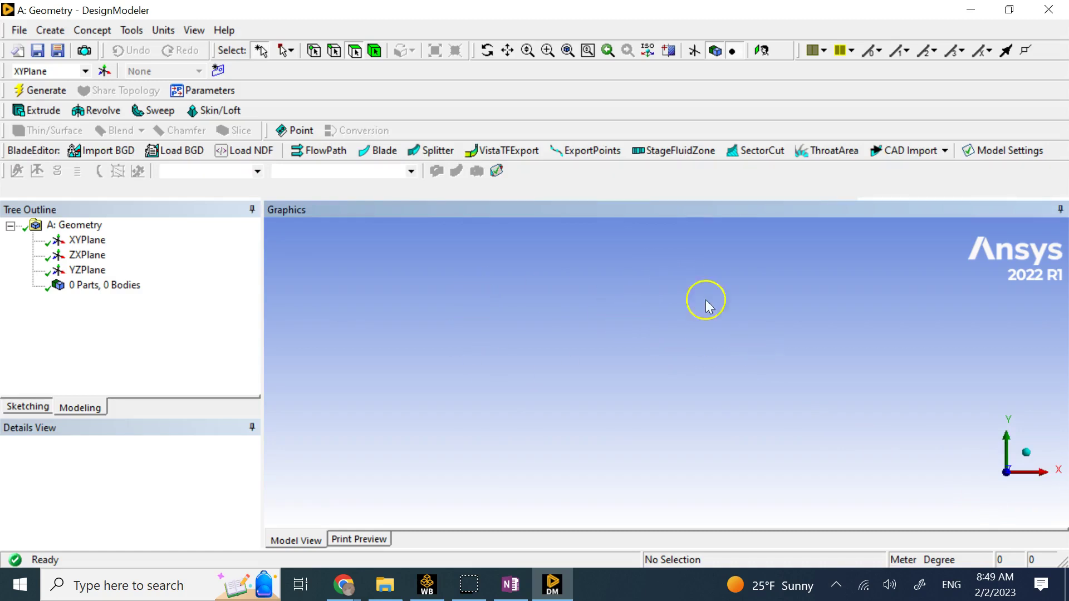
{"action": "left_click", "coordinate": [1027, 454]}
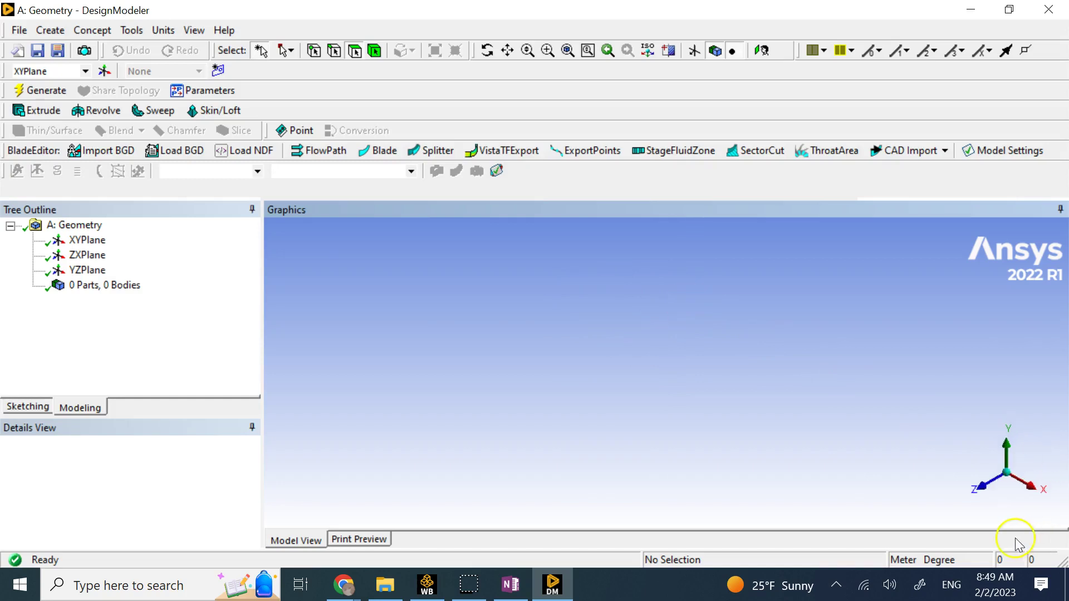
{"action": "left_click", "coordinate": [1030, 489]}
{"action": "left_click", "coordinate": [995, 462]}
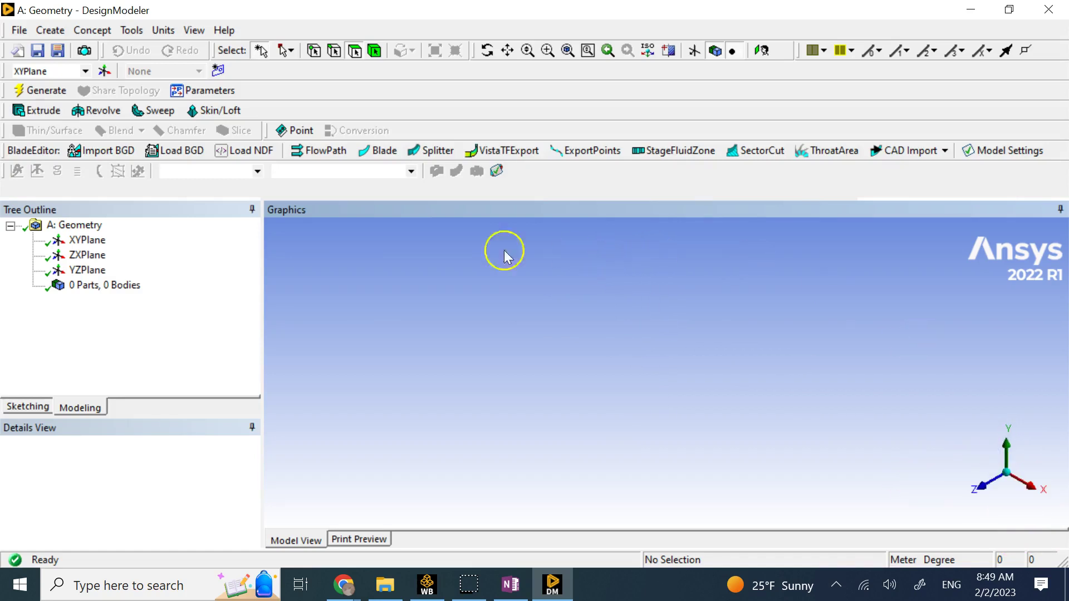
Select the XYPlane, orient the view normal to it and enter sketching mode.
{"action": "left_click", "coordinate": [90, 240]}
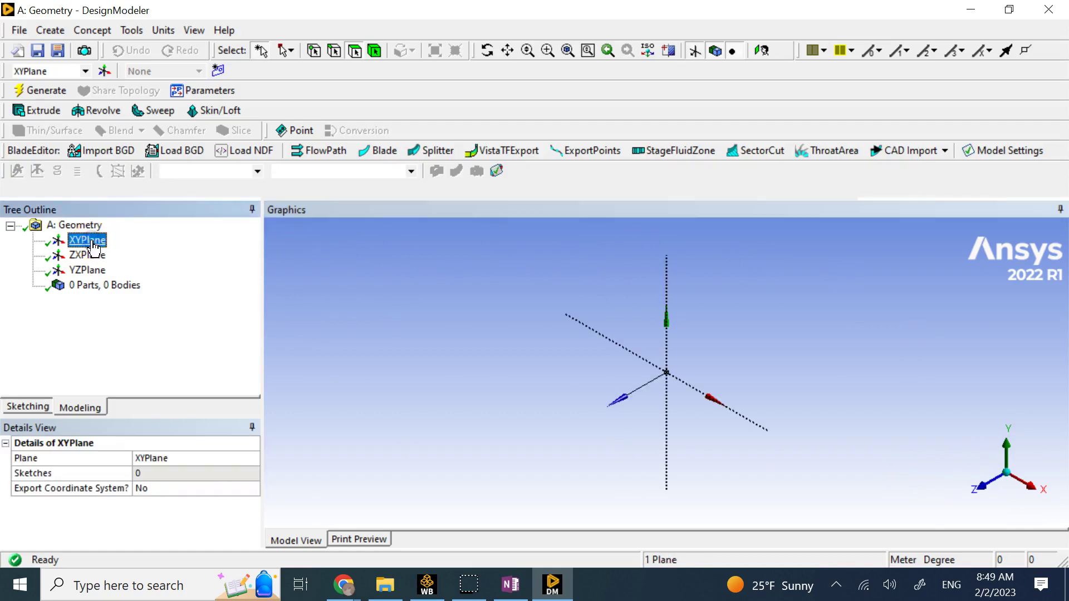
{"action": "left_click", "coordinate": [763, 51]}
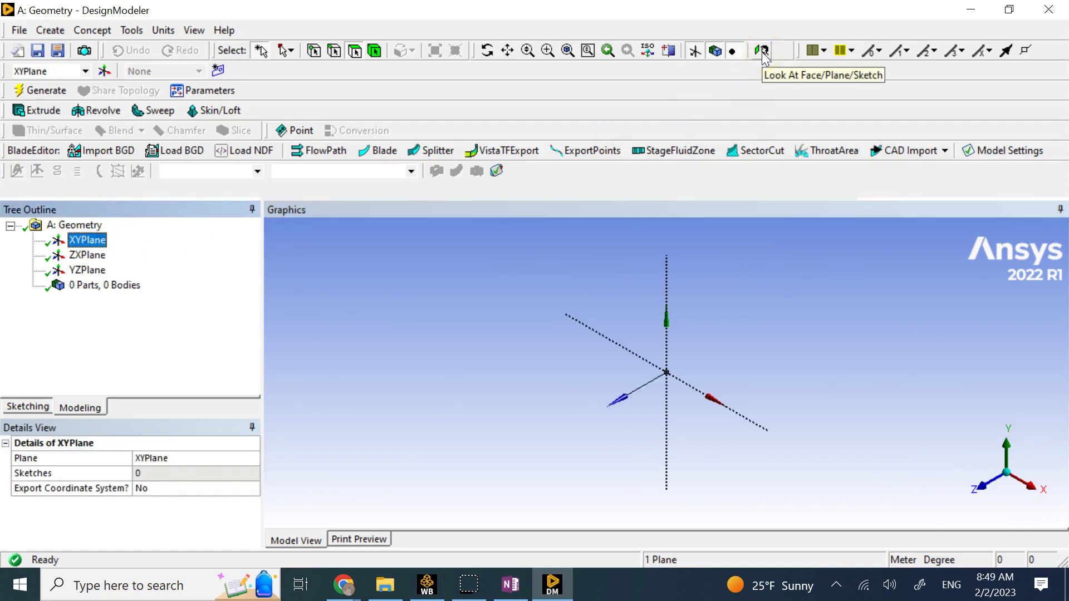
{"action": "left_click", "coordinate": [852, 280]}
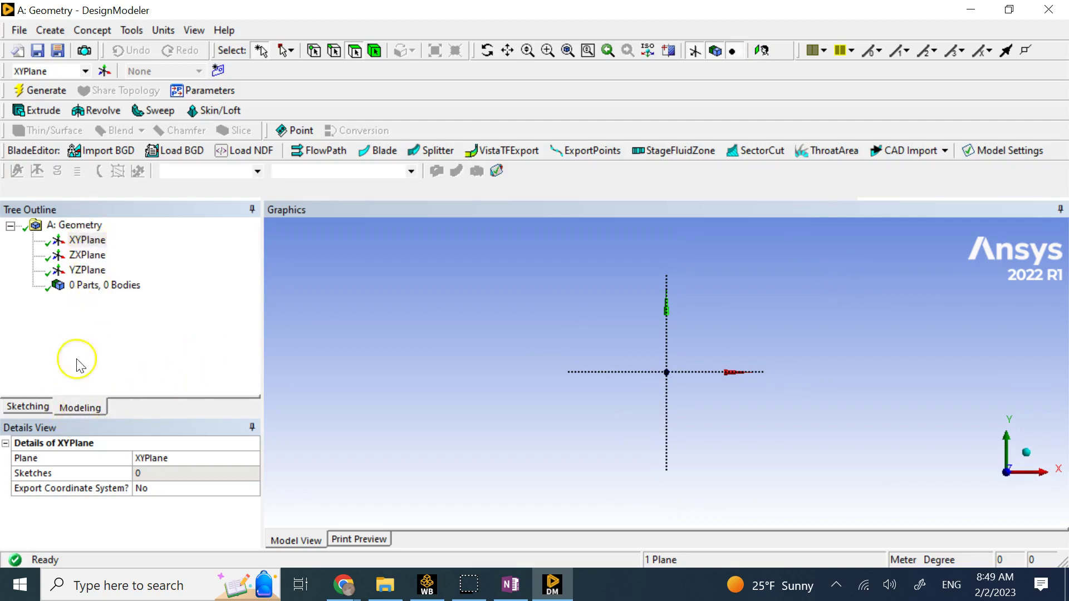
{"action": "left_click", "coordinate": [30, 407]}
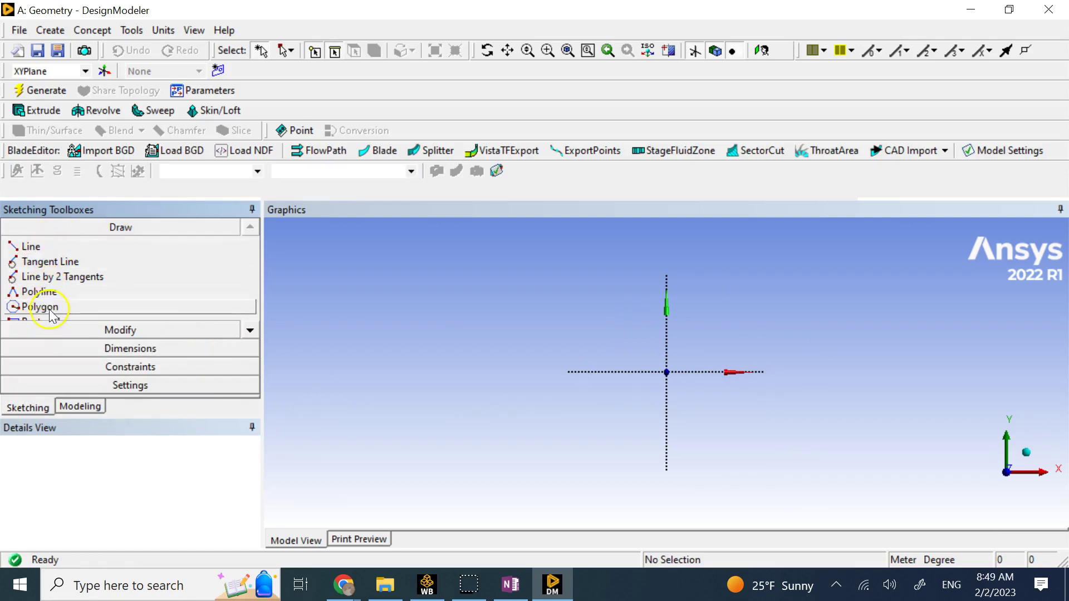
Review the available sketch drawing tools, from Line to Construction Point at Intersection.
{"action": "left_click", "coordinate": [249, 331]}
{"action": "left_click", "coordinate": [249, 332]}
{"action": "left_click", "coordinate": [249, 331]}
{"action": "left_click", "coordinate": [249, 332]}
{"action": "left_click", "coordinate": [249, 332]}
{"action": "left_click", "coordinate": [249, 331]}
{"action": "left_click", "coordinate": [249, 332]}
{"action": "left_click", "coordinate": [249, 331]}
{"action": "left_click", "coordinate": [249, 331]}
{"action": "left_click", "coordinate": [249, 331]}
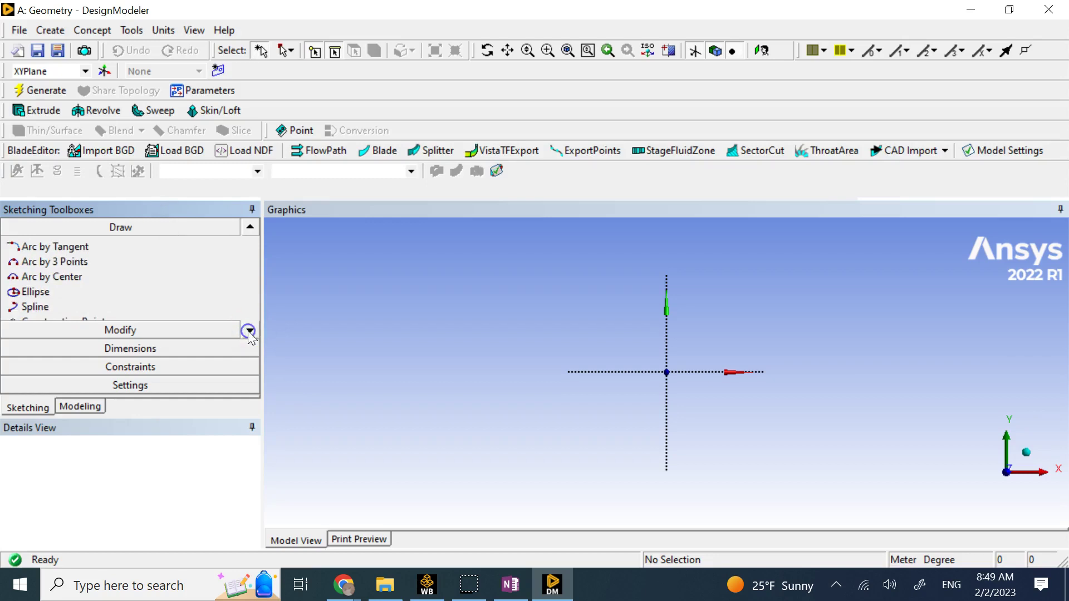
{"action": "left_click", "coordinate": [249, 331]}
{"action": "left_click", "coordinate": [249, 331]}
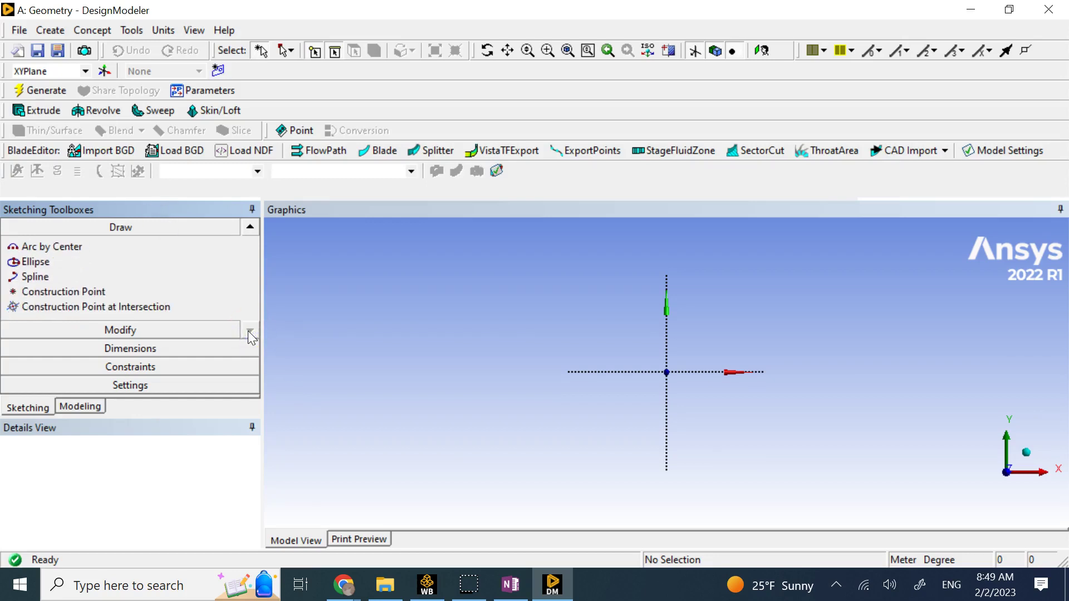
Review the available sketch modification tools, from Fillet to Spline Edit.
{"action": "left_click", "coordinate": [167, 333]}
{"action": "left_click", "coordinate": [34, 311]}
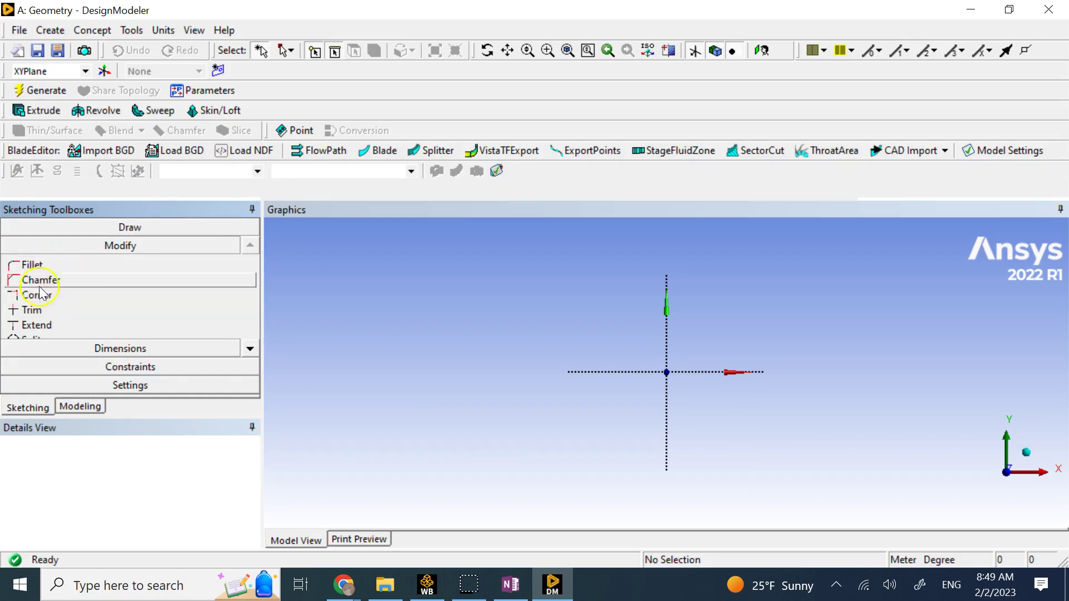
{"action": "left_click", "coordinate": [249, 348]}
{"action": "left_click", "coordinate": [249, 348]}
{"action": "left_click", "coordinate": [249, 348]}
{"action": "left_click", "coordinate": [249, 349]}
{"action": "left_click", "coordinate": [249, 349]}
{"action": "left_click", "coordinate": [249, 348]}
{"action": "left_click", "coordinate": [249, 348]}
{"action": "left_click", "coordinate": [249, 349]}
{"action": "left_click", "coordinate": [249, 349]}
{"action": "left_click", "coordinate": [249, 349]}
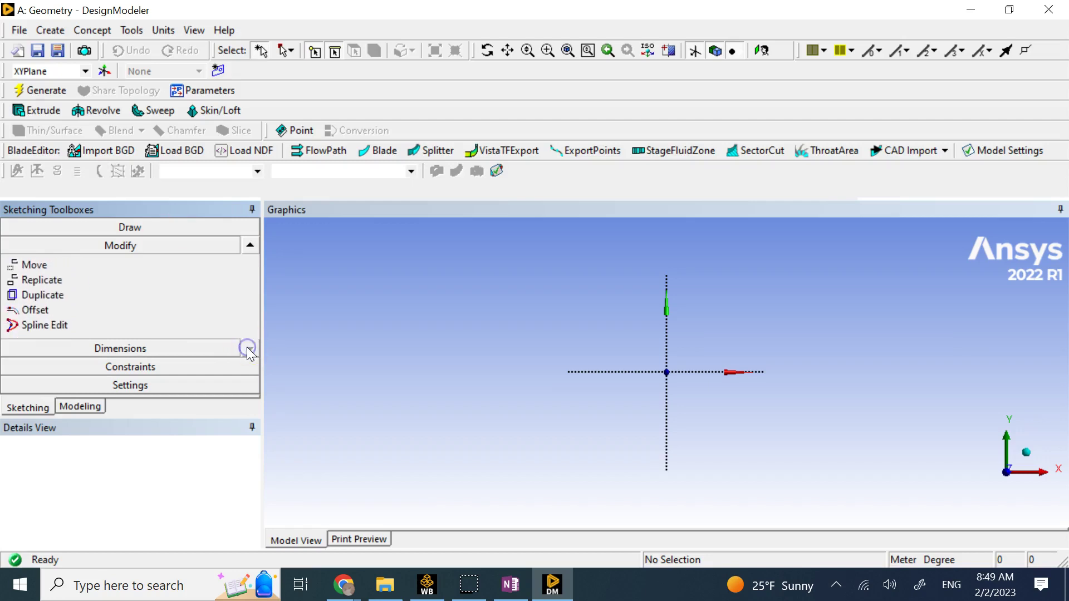
Review the available sketch dimensioning tools.
{"action": "left_click", "coordinate": [162, 349]}
{"action": "left_click", "coordinate": [250, 366]}
{"action": "left_click", "coordinate": [250, 367]}
{"action": "left_click", "coordinate": [250, 367]}
{"action": "left_click", "coordinate": [250, 367]}
Review the available sketch constraints, such as Fixed, Horizontal, Perpendicular, Tangent and Symmetry.
{"action": "left_click", "coordinate": [182, 368]}
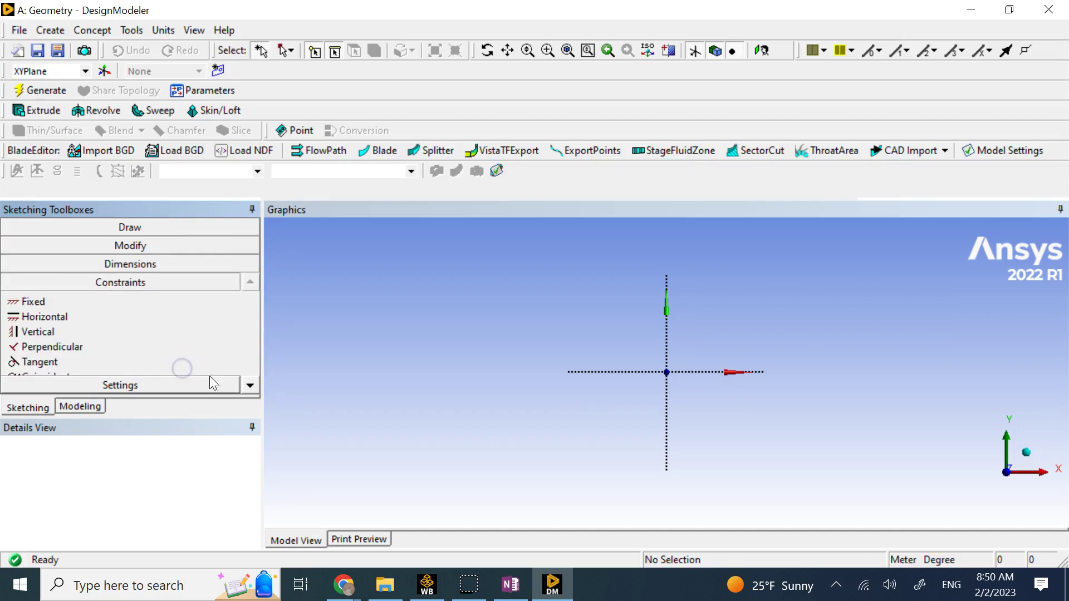
{"action": "left_click", "coordinate": [250, 385]}
{"action": "left_click", "coordinate": [251, 385]}
{"action": "left_click", "coordinate": [250, 385]}
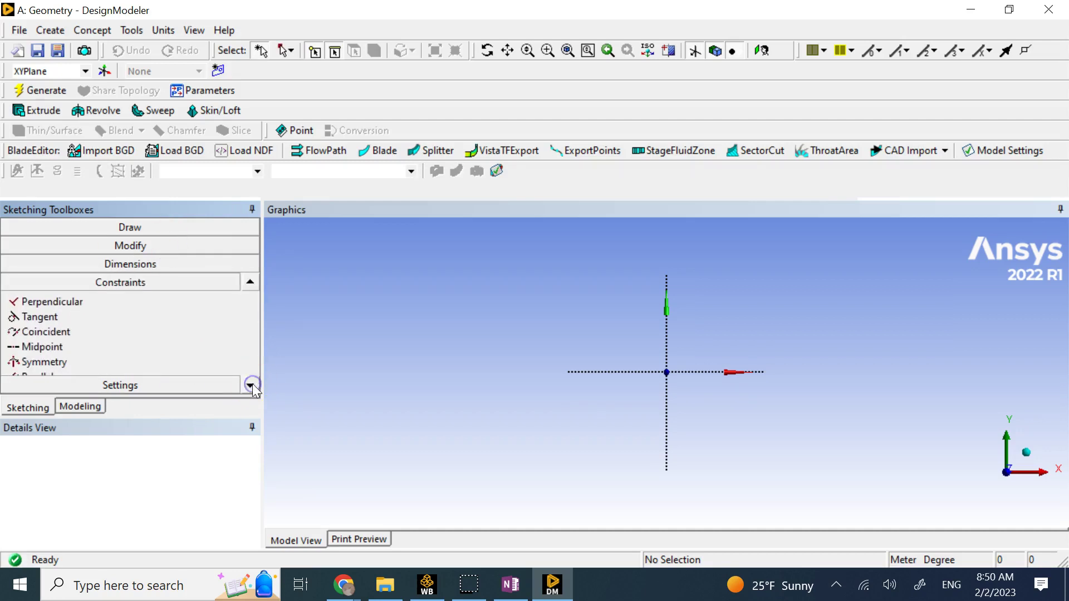
{"action": "left_click", "coordinate": [251, 385]}
Turn on the 2D display of the grid in the sketch settings.
{"action": "left_click", "coordinate": [204, 385]}
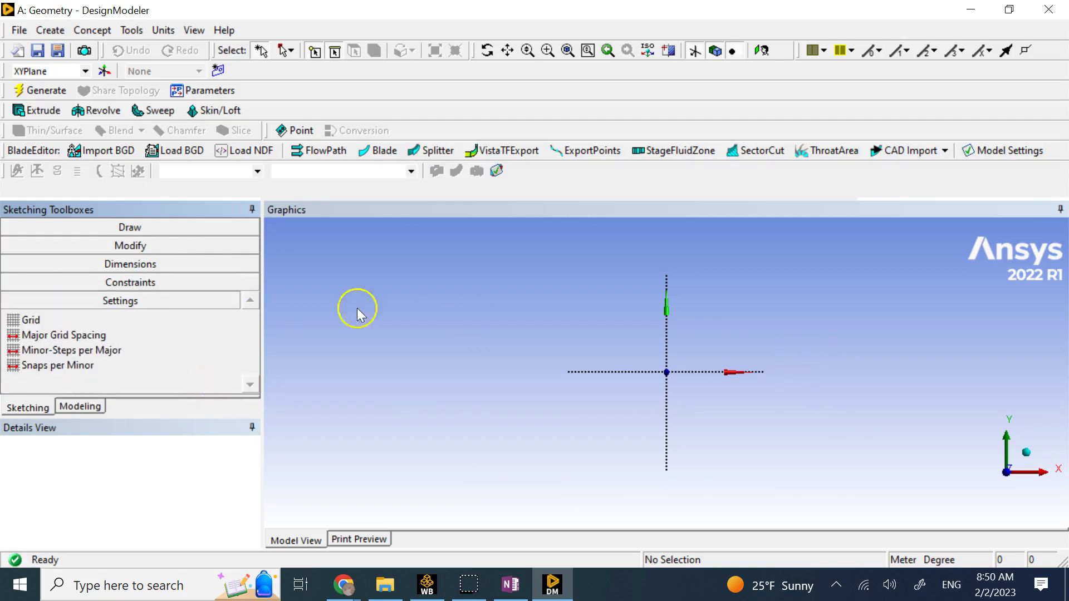
{"action": "left_click", "coordinate": [93, 321]}
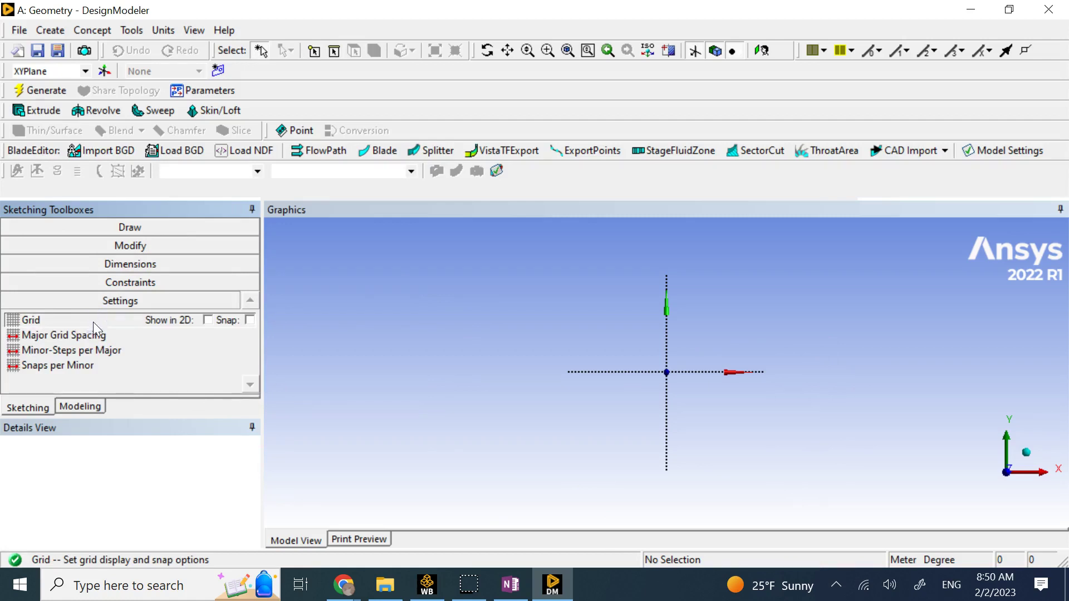
{"action": "left_click", "coordinate": [207, 320]}
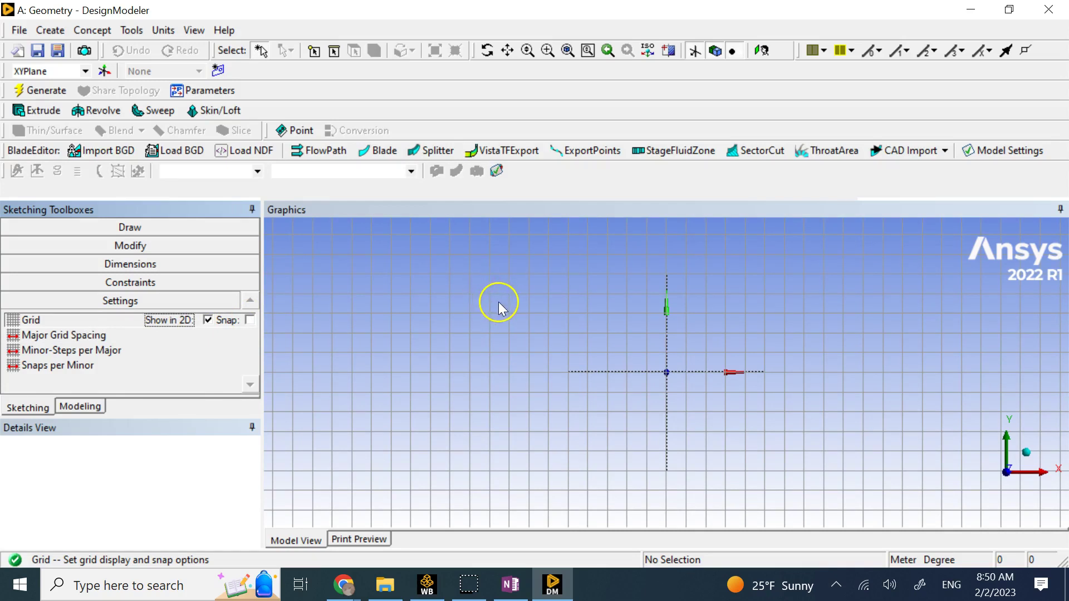
{"action": "left_click", "coordinate": [250, 321]}
{"action": "left_click", "coordinate": [251, 320]}
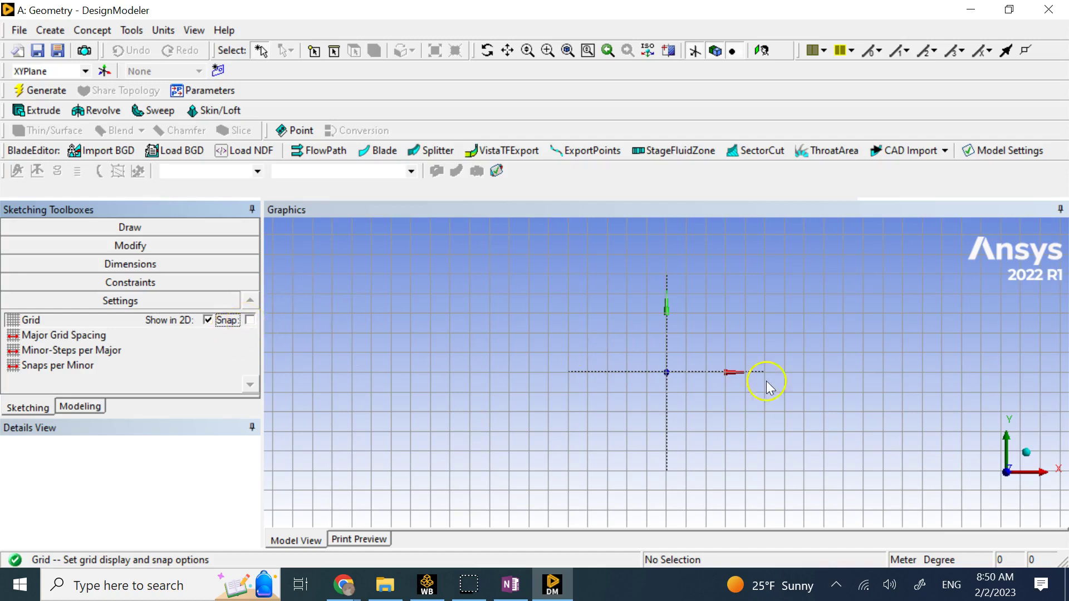
Switch to OneNote and draw a rectangle around the I-beam section to show its overall outline.
{"action": "left_click", "coordinate": [511, 585]}
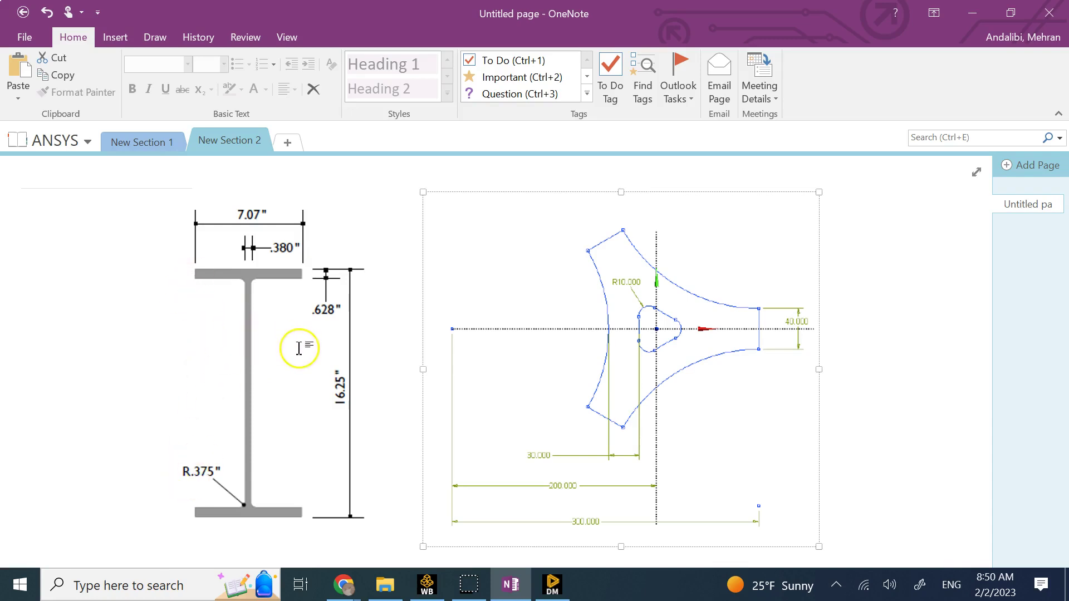
{"action": "left_click", "coordinate": [115, 37]}
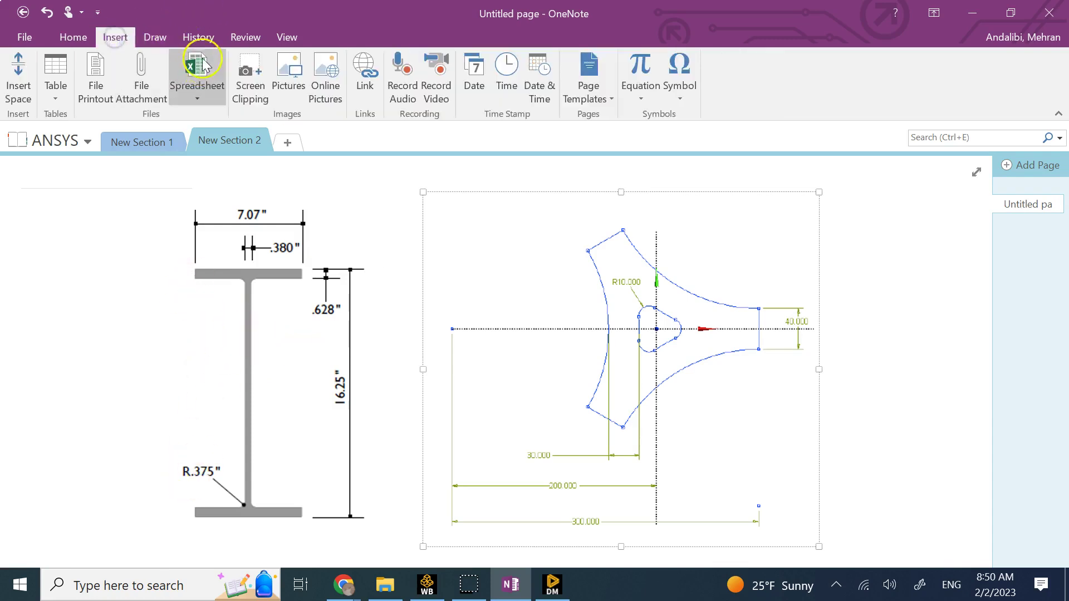
{"action": "left_click", "coordinate": [154, 37]}
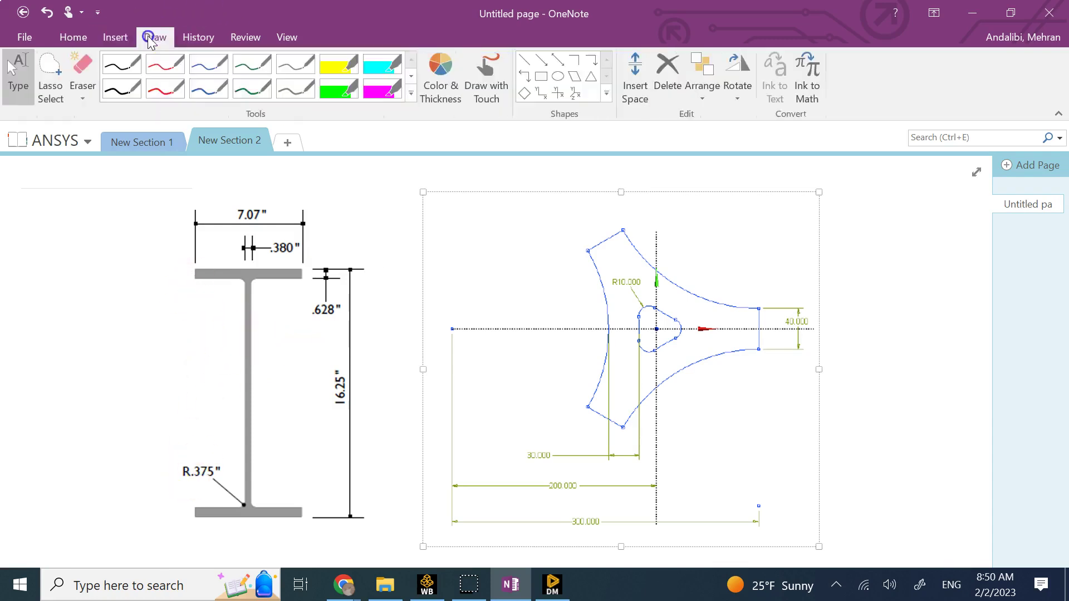
{"action": "left_click", "coordinate": [541, 76]}
{"action": "mouse_move", "coordinate": [195, 270]}
{"action": "left_mouse_down"}
{"action": "mouse_move", "coordinate": [251, 374]}
{"action": "mouse_move", "coordinate": [297, 517]}
{"action": "left_mouse_up"}
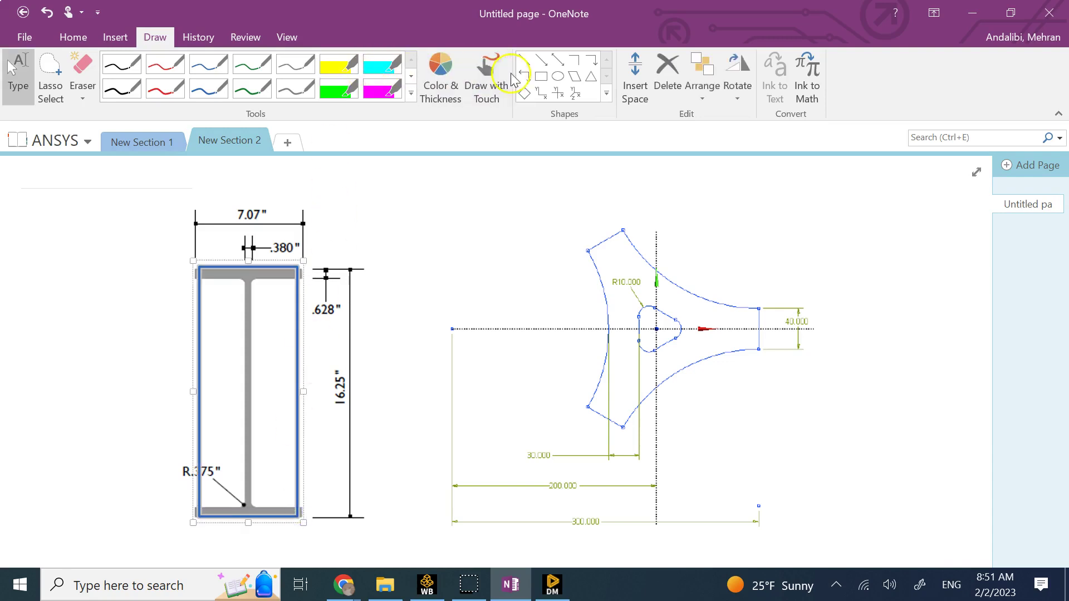
Mark the I-beam's right-hand recess with red lines along the upper flange, the web and the lower flange.
{"action": "left_click", "coordinate": [165, 89]}
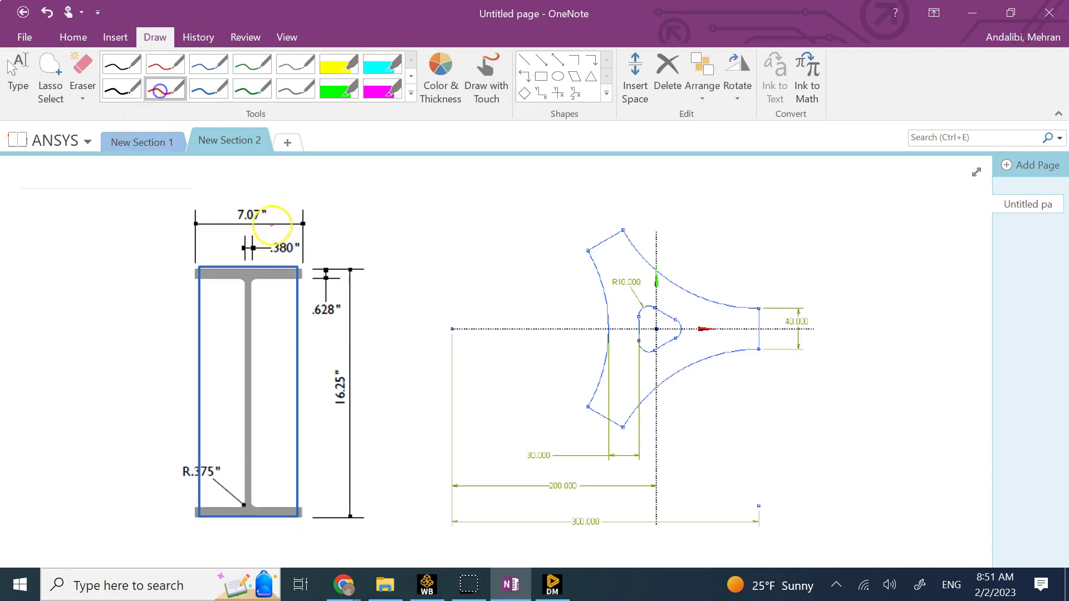
{"action": "left_click", "coordinate": [525, 59]}
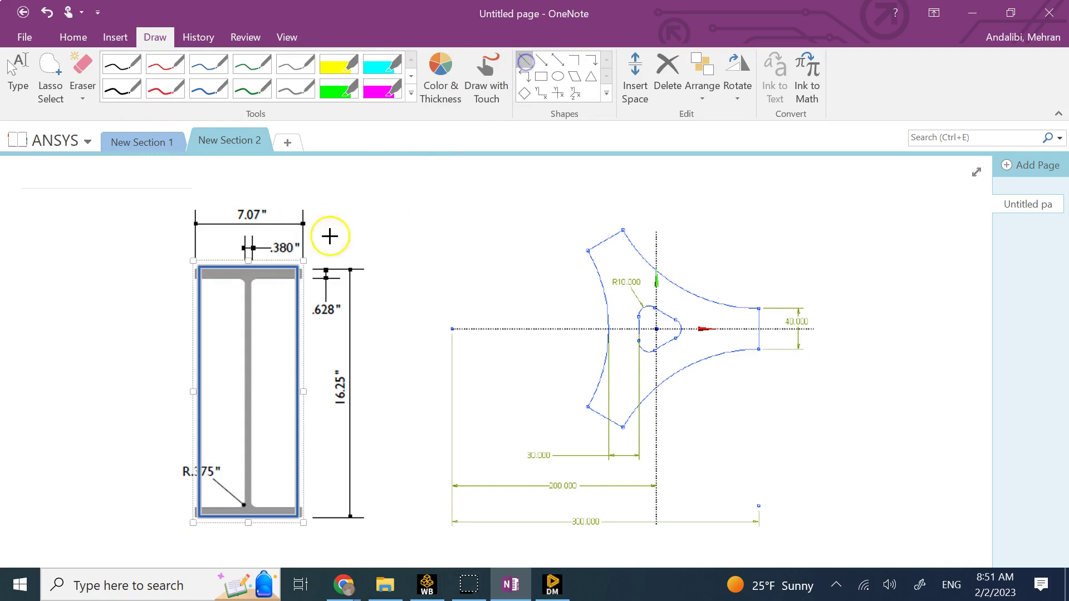
{"action": "left_click_drag", "start_coordinate": [298, 280], "coordinate": [253, 281]}
{"action": "left_click", "coordinate": [525, 62]}
{"action": "left_click_drag", "start_coordinate": [253, 282], "coordinate": [253, 504]}
{"action": "left_click", "coordinate": [524, 60]}
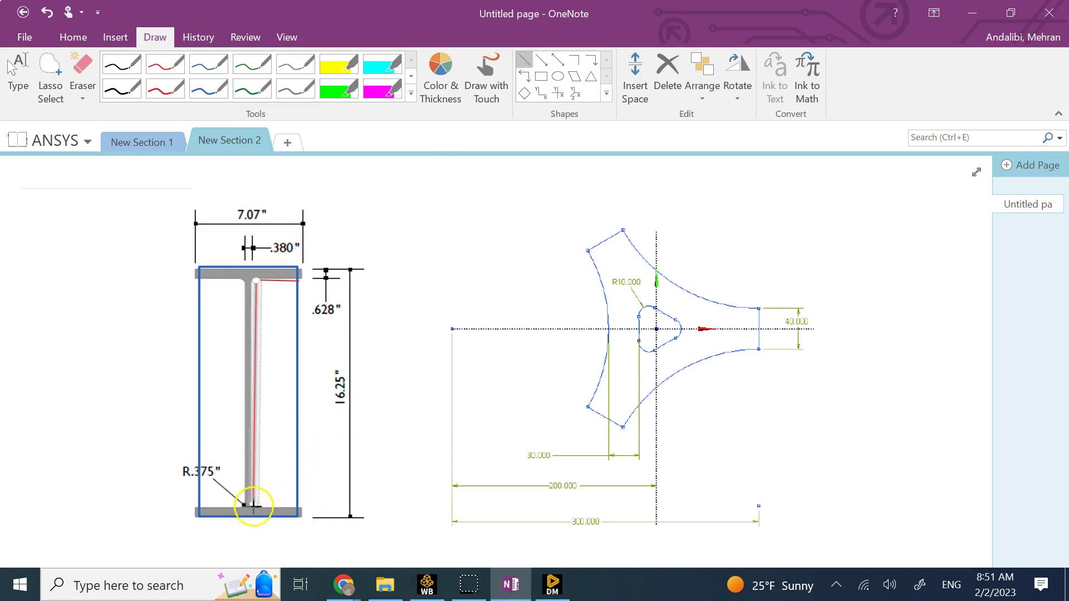
{"action": "left_click_drag", "start_coordinate": [253, 505], "coordinate": [297, 508]}
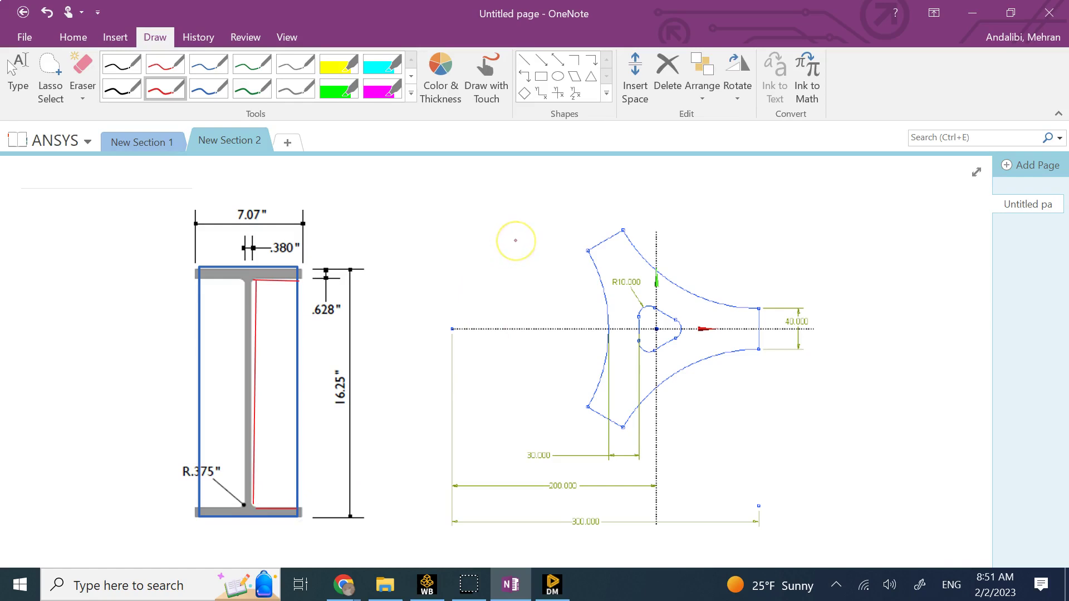
Undo the rectangle and red lines drawn over the I-beam, and return to the normal text and selection mode.
{"action": "key", "text": "ctrl+z"}
{"action": "key", "text": "ctrl+z"}
{"action": "key", "text": "ctrl+z"}
{"action": "key", "text": "ctrl+z"}
{"action": "left_click", "coordinate": [18, 75]}
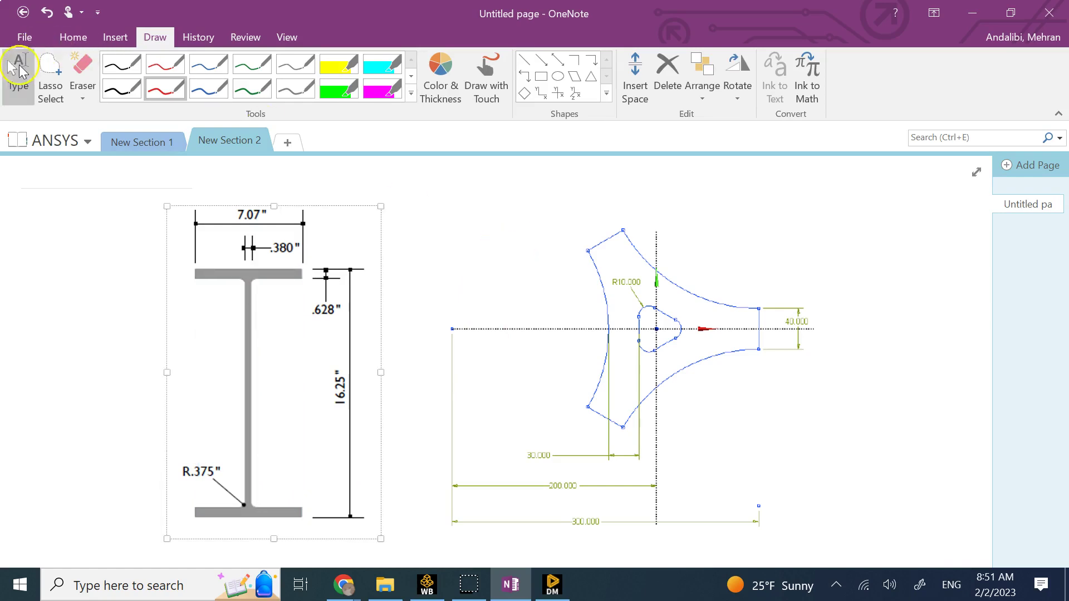
{"action": "left_click", "coordinate": [483, 187]}
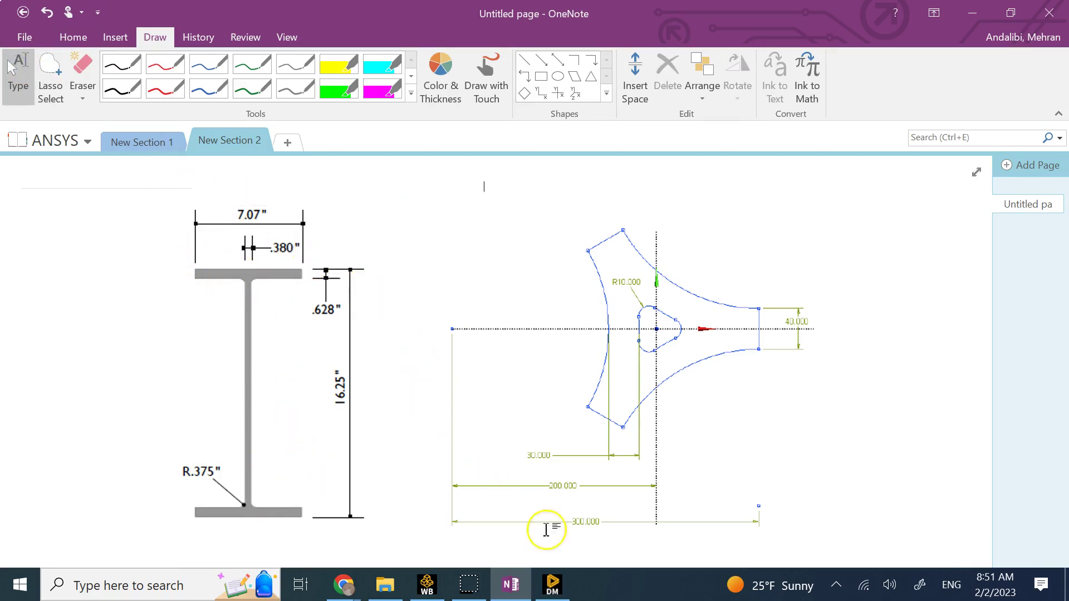
Switch back to DesignModeler and set the length unit to Inch.
{"action": "left_click", "coordinate": [552, 584]}
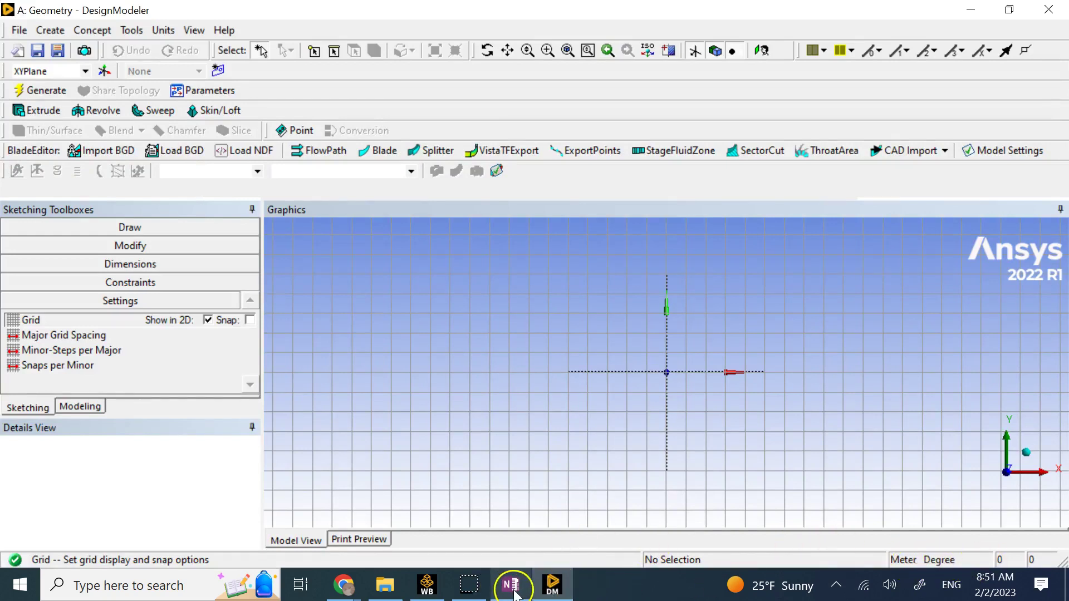
{"action": "left_click", "coordinate": [163, 31]}
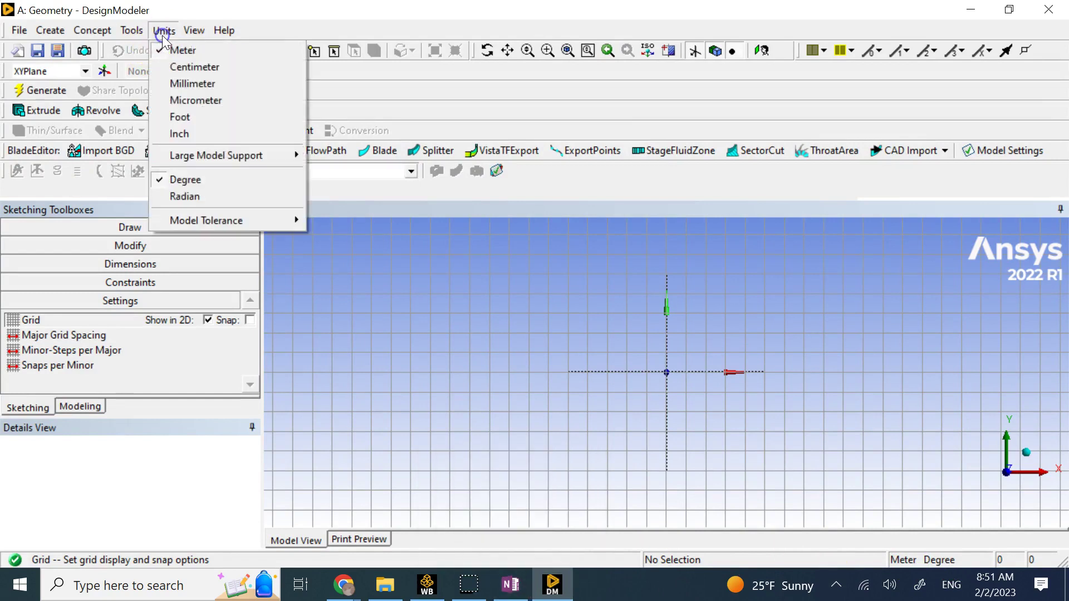
{"action": "left_click", "coordinate": [199, 135]}
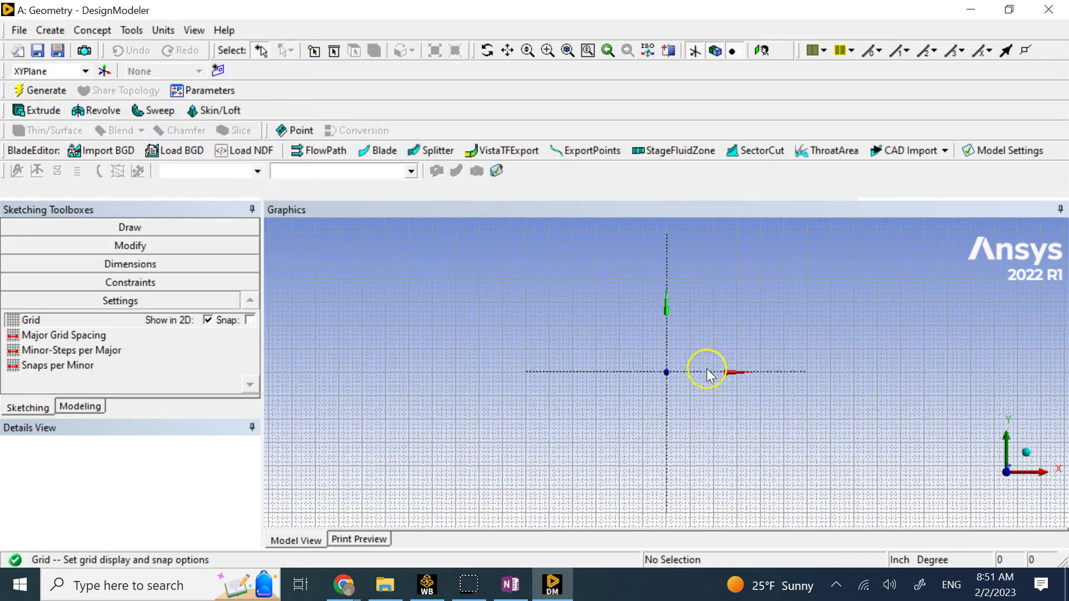
Practise zooming, rotating and panning the view of the XY plane, and restore the view facing the sketch plane.
{"action": "scroll", "coordinate": [684, 374], "scroll_direction": "down", "scroll_amount": 1}
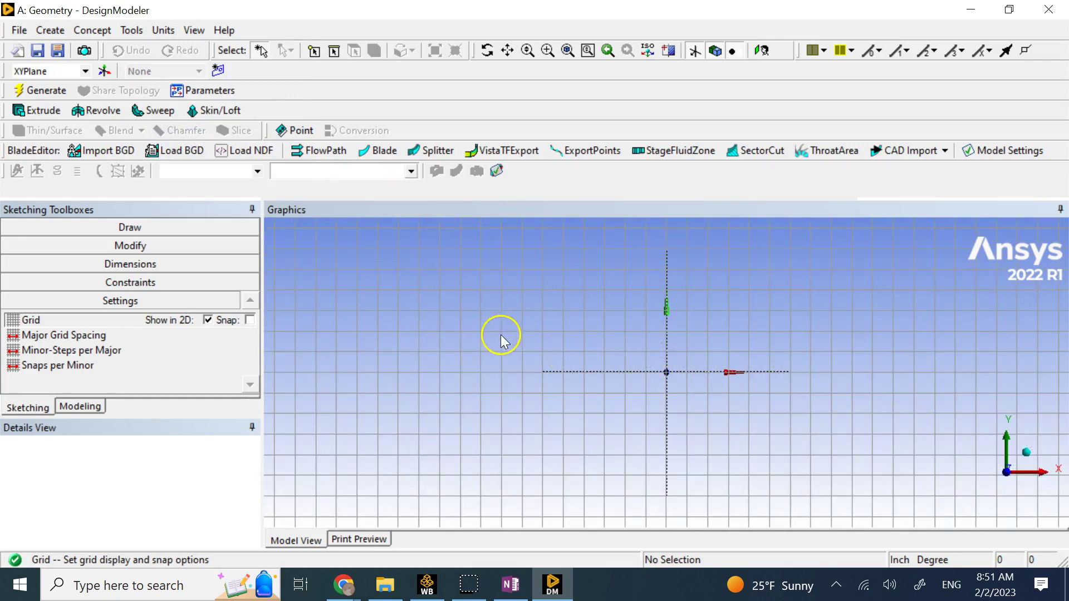
{"action": "scroll", "coordinate": [501, 336], "scroll_direction": "up", "scroll_amount": 2}
{"action": "scroll", "coordinate": [502, 336], "scroll_direction": "down", "scroll_amount": 3}
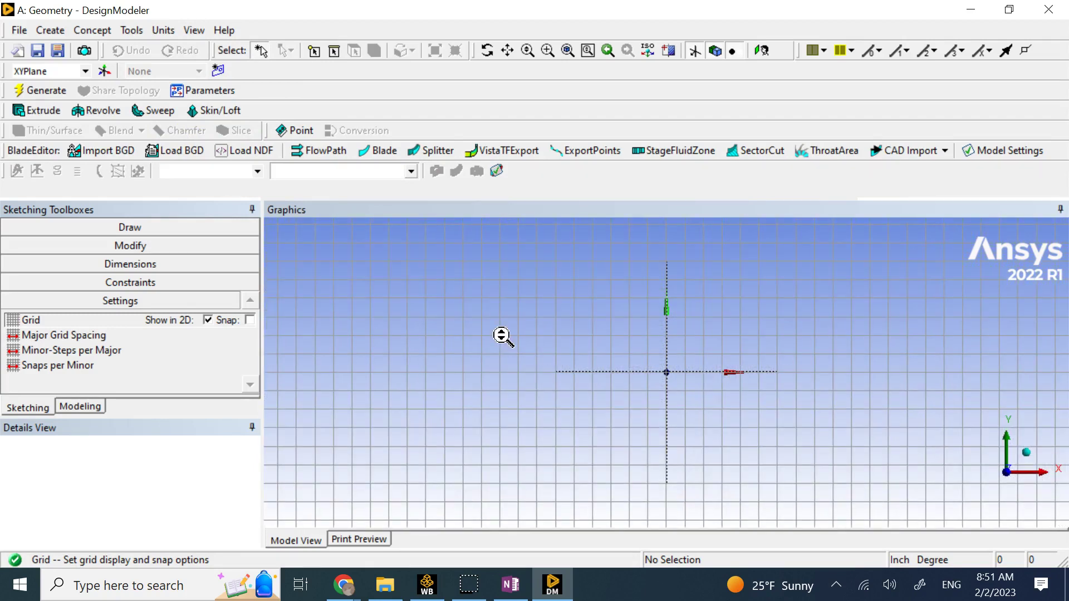
{"action": "mouse_move", "coordinate": [334, 221]}
{"action": "middle_mouse_down"}
{"action": "mouse_move", "coordinate": [497, 331]}
{"action": "mouse_move", "coordinate": [467, 304]}
{"action": "mouse_move", "coordinate": [573, 346]}
{"action": "mouse_move", "coordinate": [526, 358]}
{"action": "mouse_move", "coordinate": [585, 282]}
{"action": "mouse_move", "coordinate": [519, 281]}
{"action": "mouse_move", "coordinate": [474, 314]}
{"action": "middle_mouse_up"}
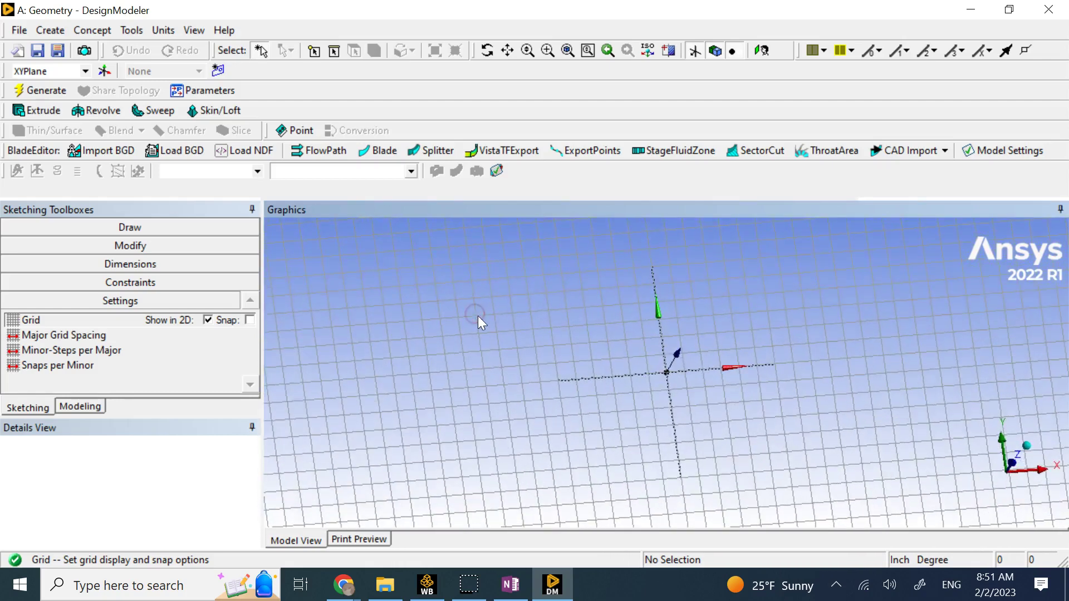
{"action": "middle_click_drag", "start_coordinate": [480, 314], "coordinate": [514, 328]}
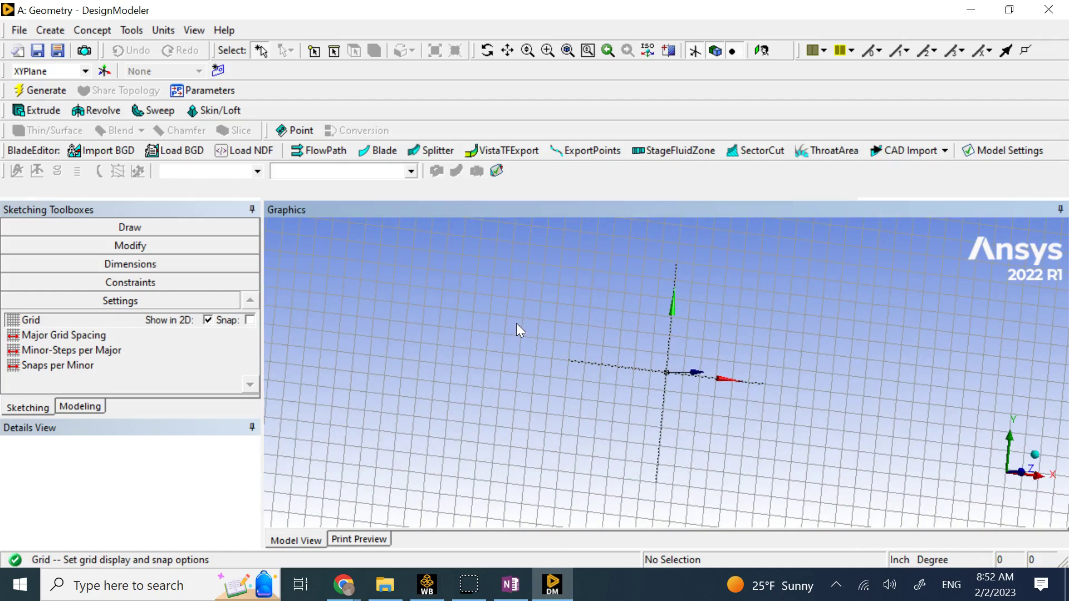
{"action": "middle_click_drag", "start_coordinate": [517, 325], "coordinate": [574, 317], "text": "ctrl"}
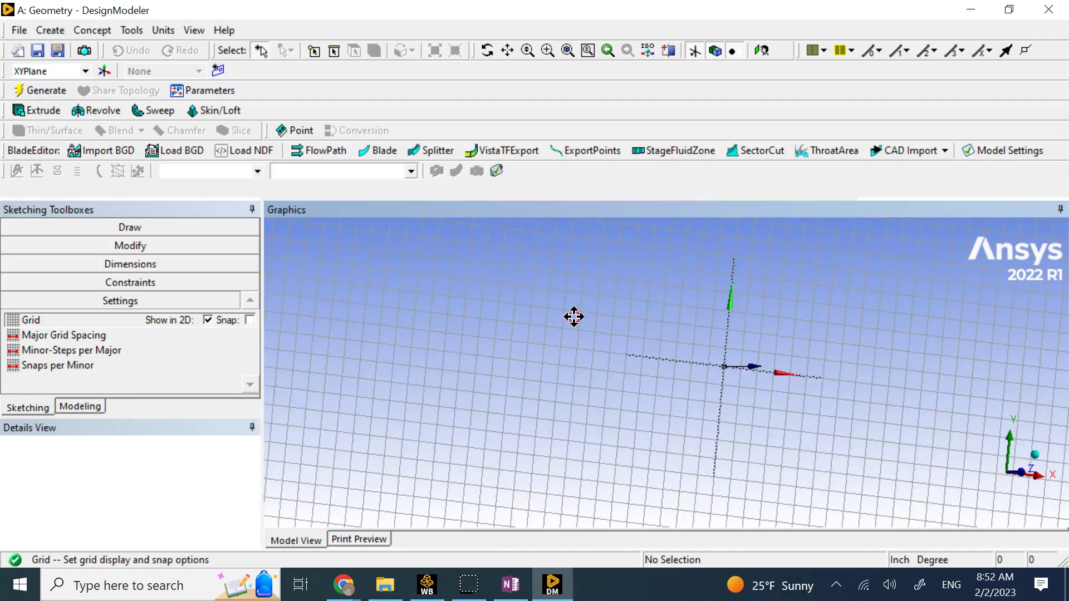
{"action": "left_click", "coordinate": [528, 51]}
{"action": "left_click", "coordinate": [763, 51]}
Try the Box Zoom, Zoom to Fit and isometric views of the XY plane, and look straight at it again.
{"action": "left_click", "coordinate": [588, 51]}
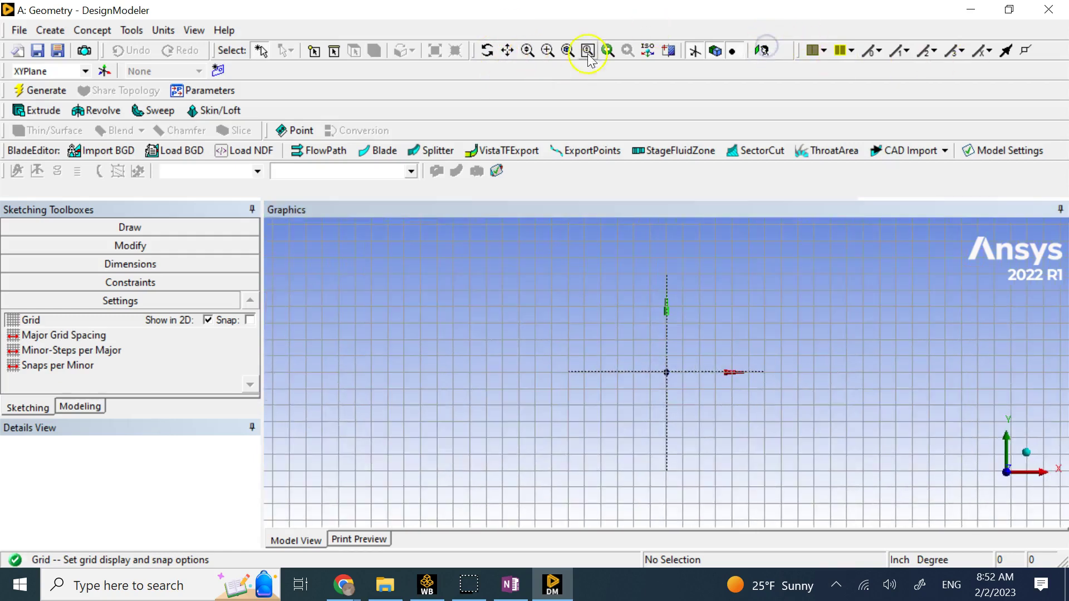
{"action": "left_click_drag", "start_coordinate": [557, 312], "coordinate": [660, 389]}
{"action": "left_click", "coordinate": [547, 52]}
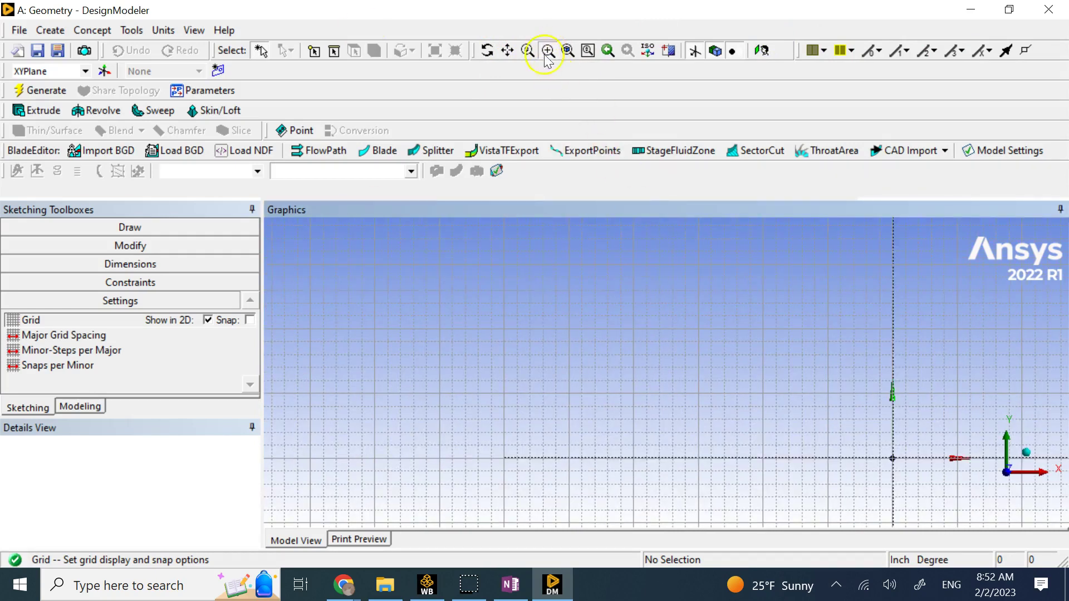
{"action": "left_click", "coordinate": [563, 51]}
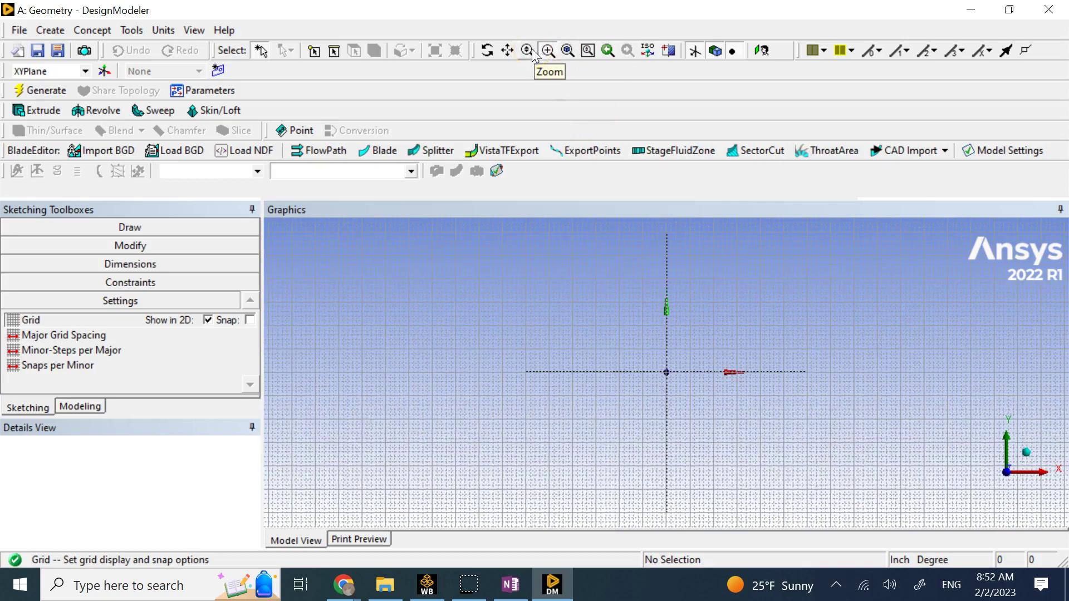
{"action": "left_click", "coordinate": [647, 53]}
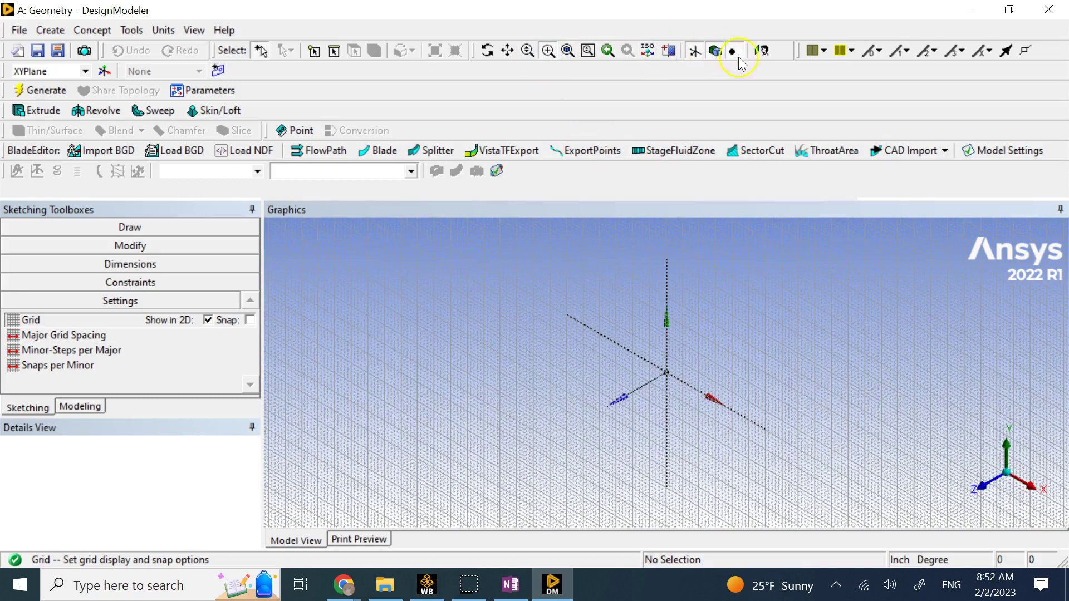
{"action": "left_click", "coordinate": [762, 50]}
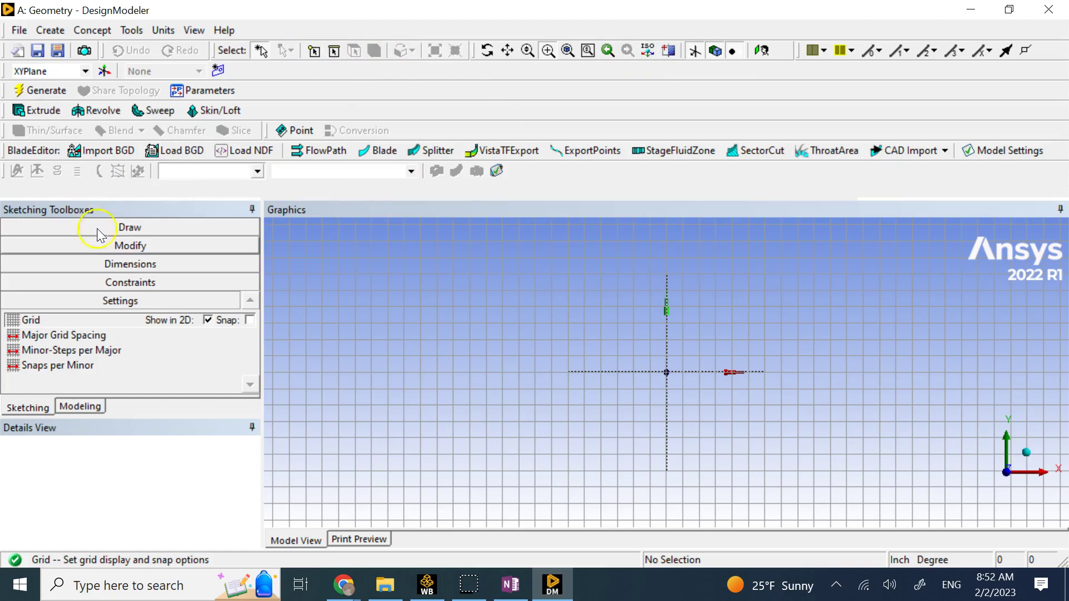
Start a polyline near (-3, 3.9) in and trace the I-beam's top edge, right web and lower right flange down to about y = -4.1.
{"action": "left_click", "coordinate": [130, 226]}
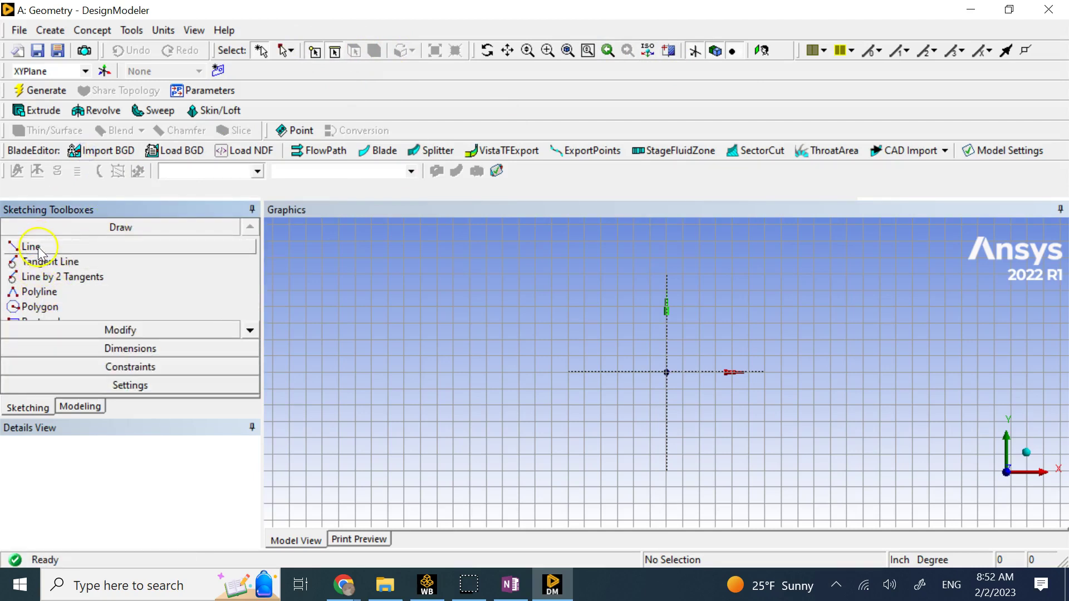
{"action": "left_click", "coordinate": [48, 294]}
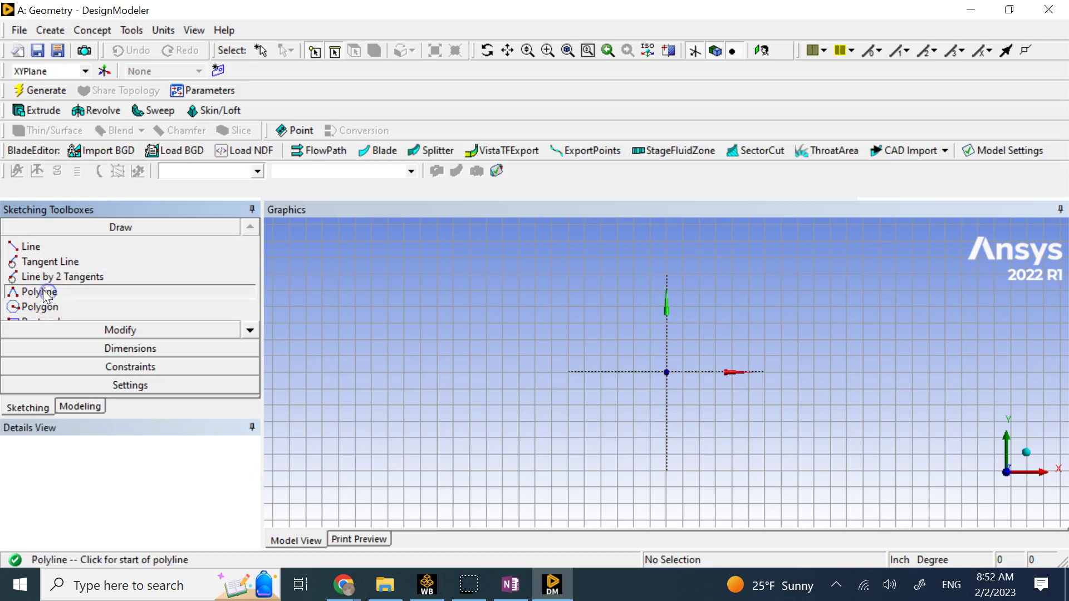
{"action": "left_click", "coordinate": [617, 304]}
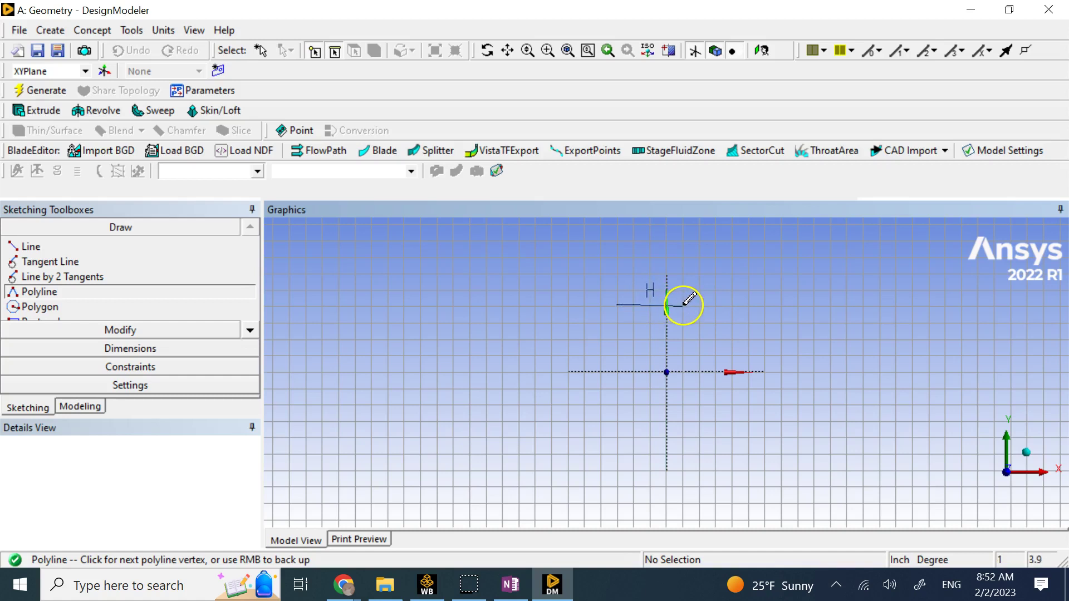
{"action": "left_click", "coordinate": [719, 304]}
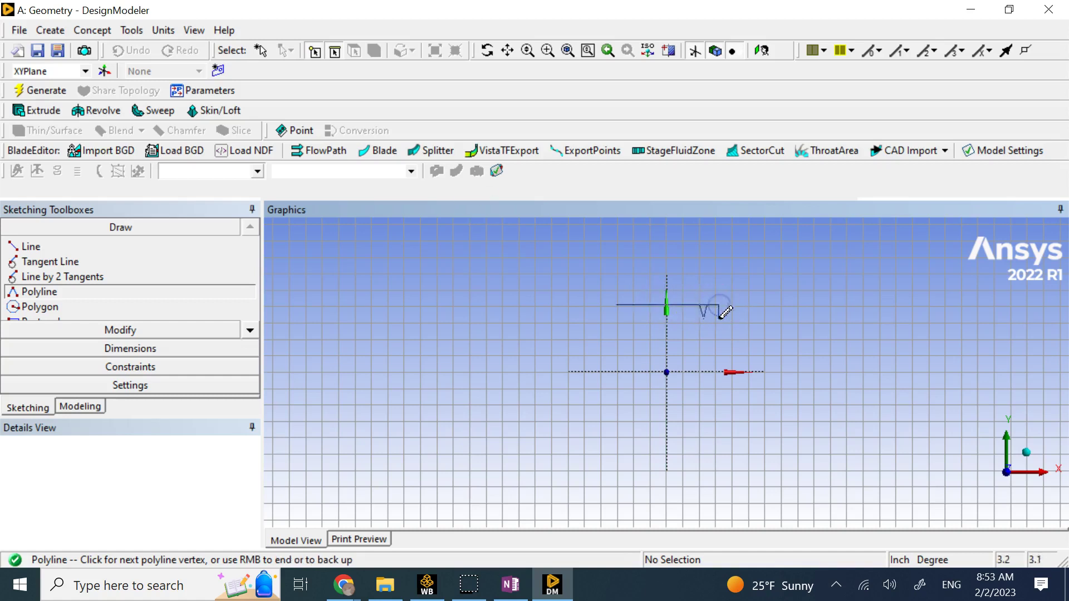
{"action": "left_click", "coordinate": [719, 328]}
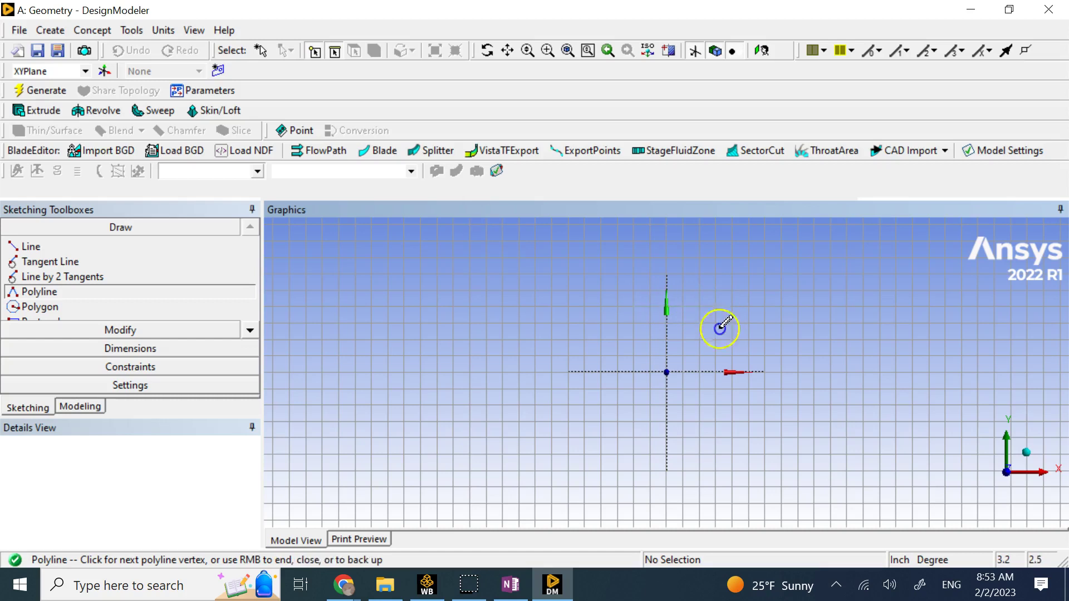
{"action": "left_click", "coordinate": [679, 329]}
{"action": "left_click", "coordinate": [679, 416]}
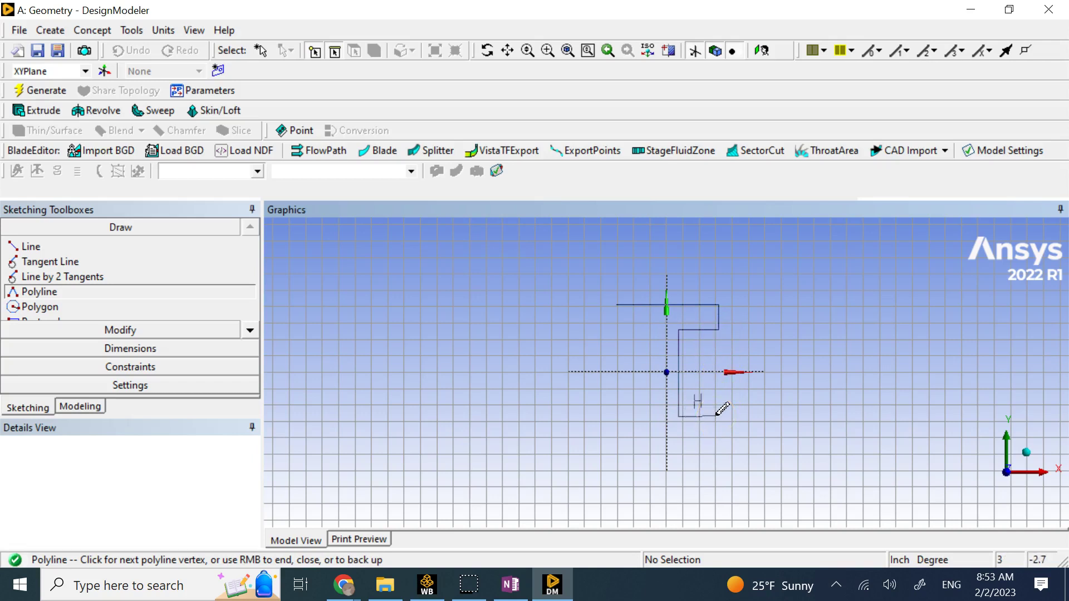
{"action": "left_click", "coordinate": [719, 330]}
{"action": "left_click", "coordinate": [720, 439]}
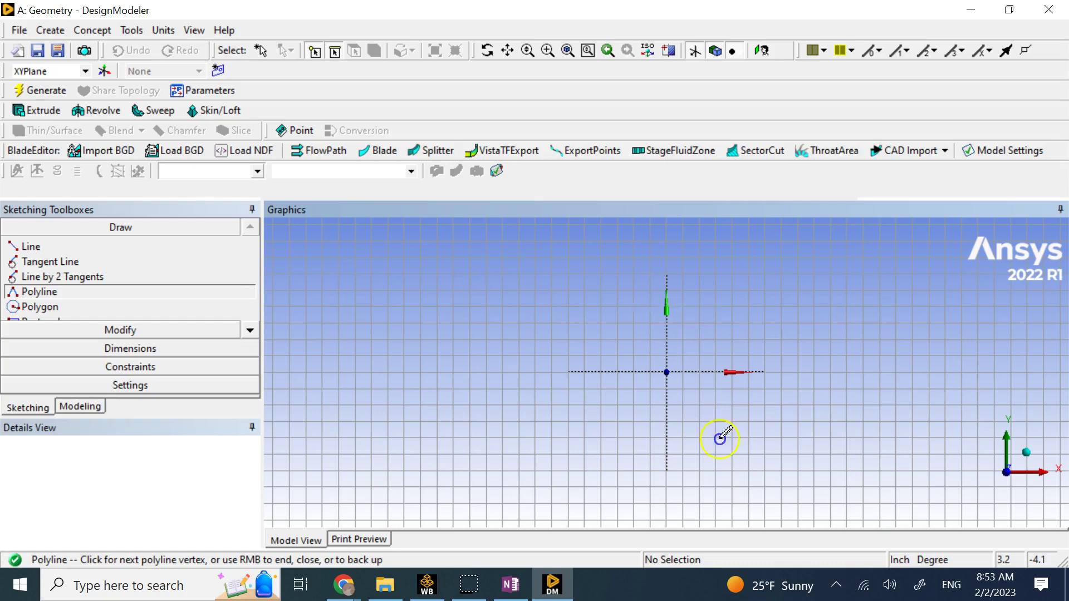
Continue the polyline along the I-beam's bottom edge to about x = -3.6 and up the left side of the web to about y = 2.5.
{"action": "left_click", "coordinate": [606, 439]}
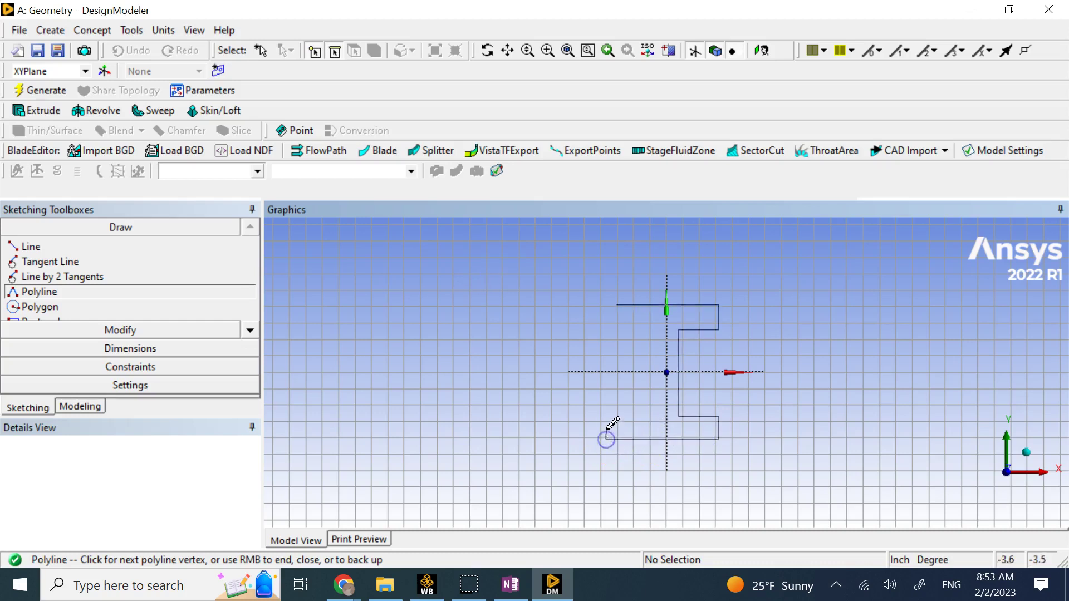
{"action": "left_click", "coordinate": [607, 424]}
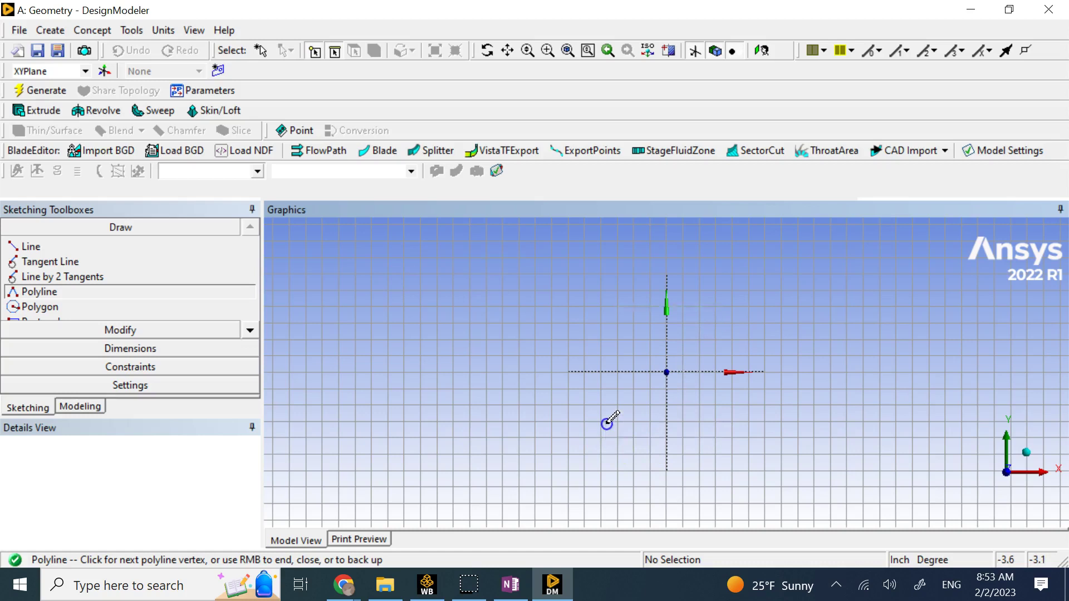
{"action": "left_click", "coordinate": [641, 423]}
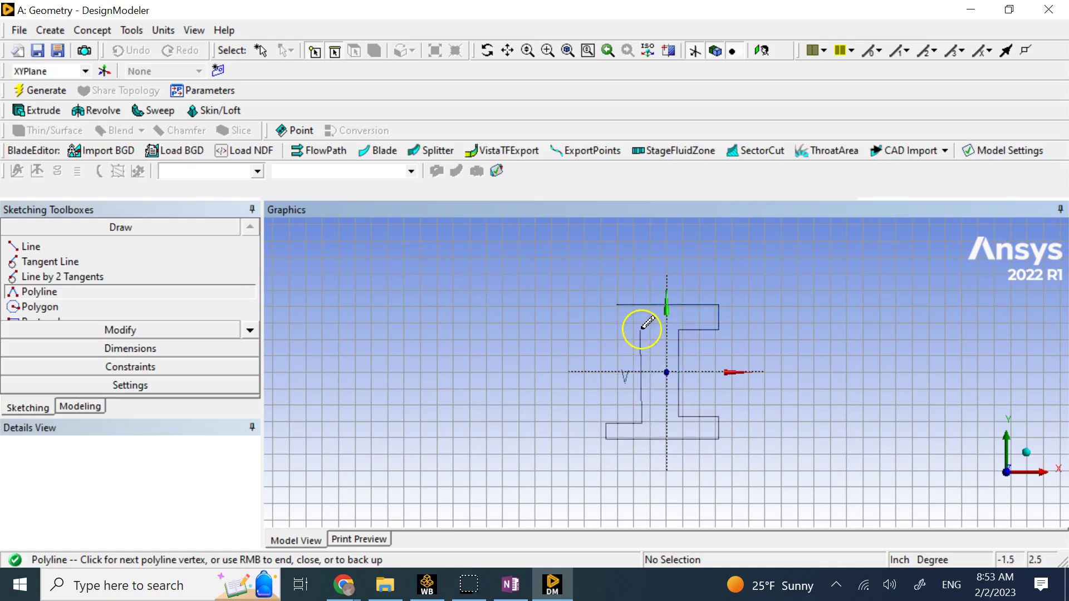
{"action": "left_click", "coordinate": [643, 327]}
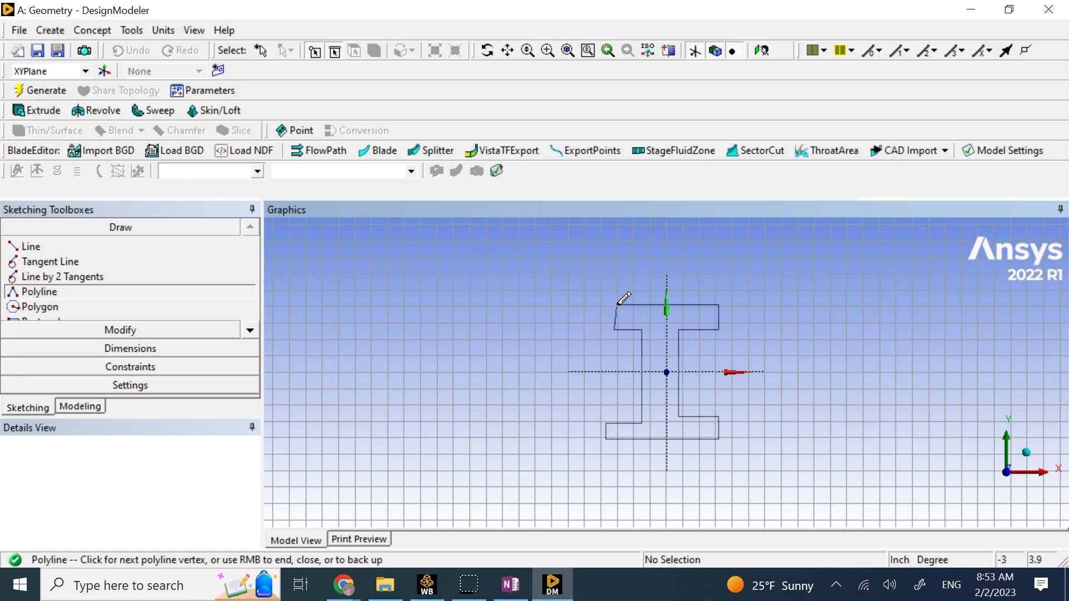
Bring the polyline back to its starting corner at the top flange's left end and finish it with Closed End.
{"action": "scroll", "coordinate": [618, 304], "scroll_direction": "up", "scroll_amount": 3}
{"action": "left_click", "coordinate": [601, 282]}
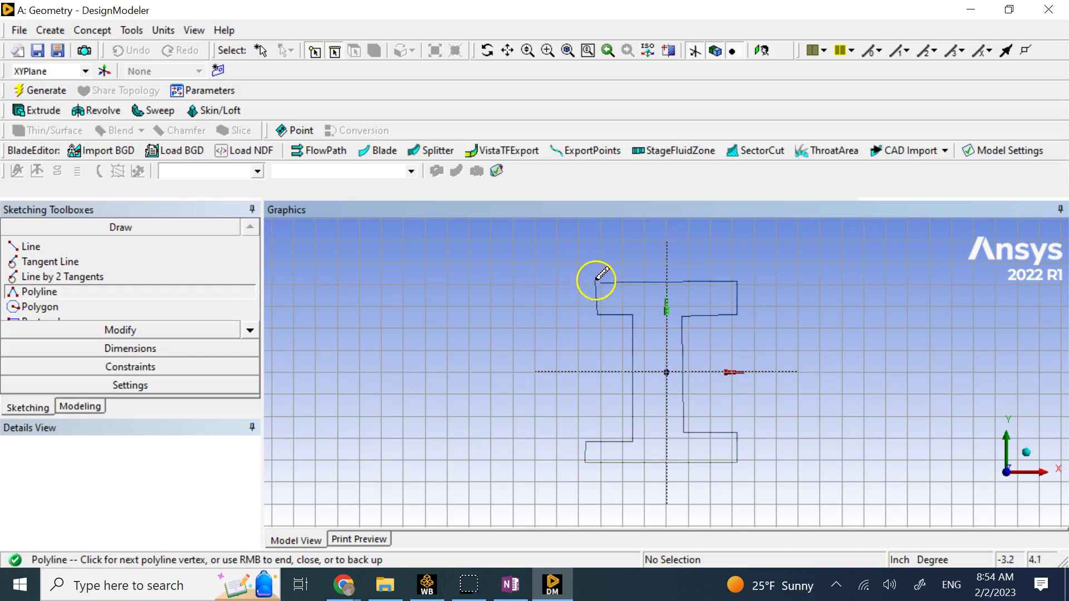
{"action": "scroll", "coordinate": [596, 286], "scroll_direction": "up", "scroll_amount": 1}
{"action": "scroll", "coordinate": [596, 285], "scroll_direction": "down", "scroll_amount": 2}
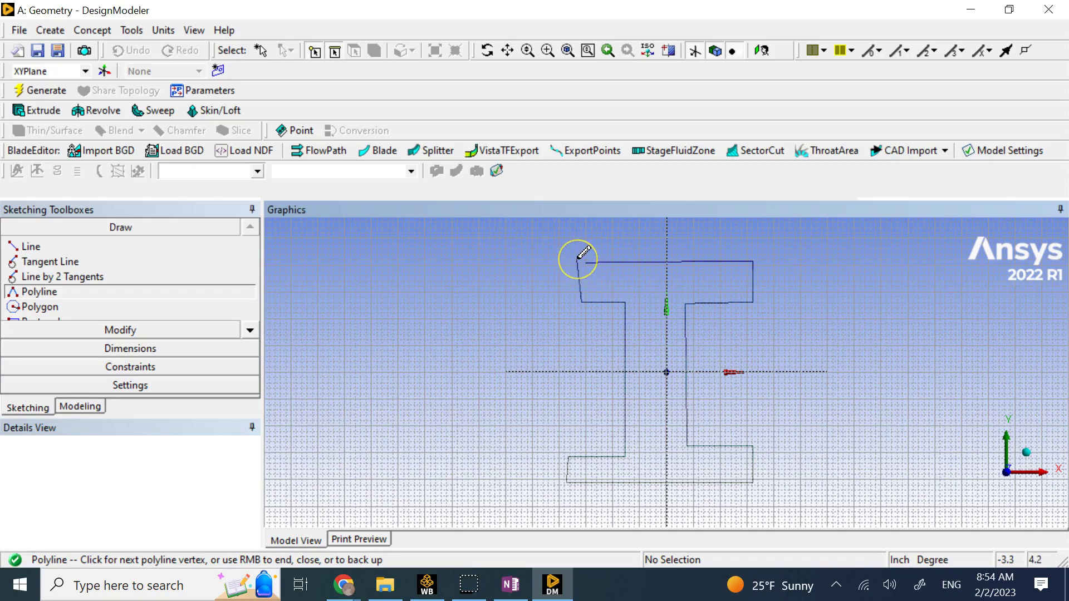
{"action": "left_click", "coordinate": [586, 261]}
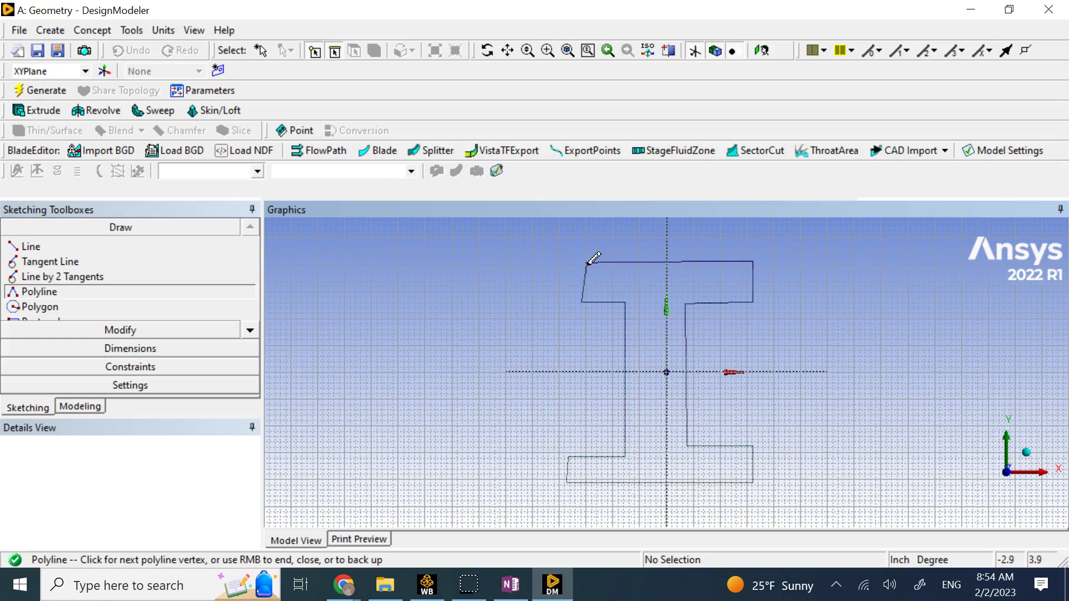
{"action": "right_click", "coordinate": [588, 265]}
{"action": "right_click", "coordinate": [589, 266]}
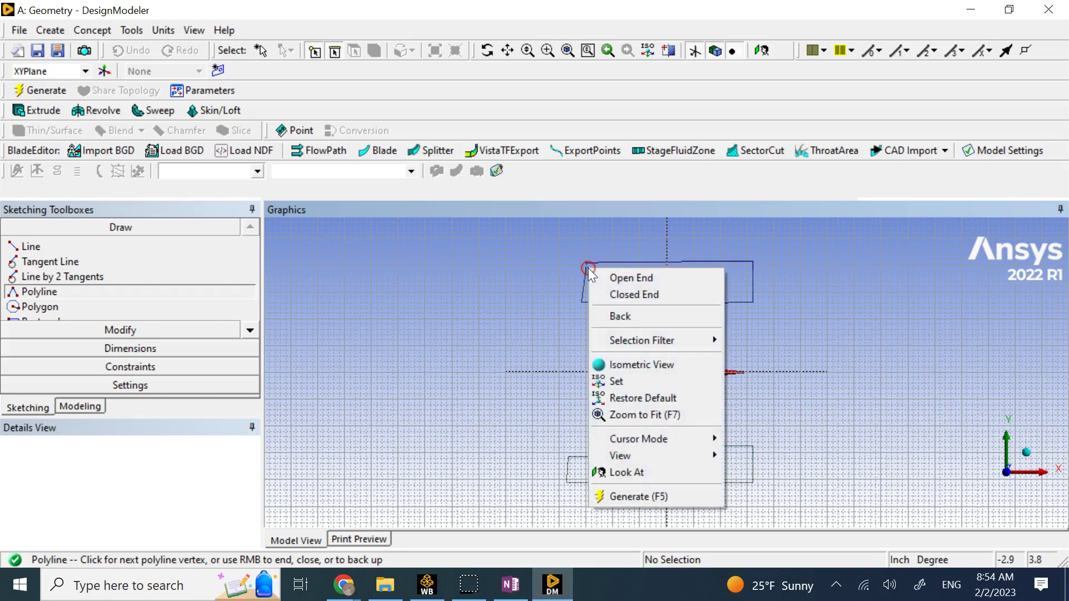
{"action": "left_click", "coordinate": [632, 279]}
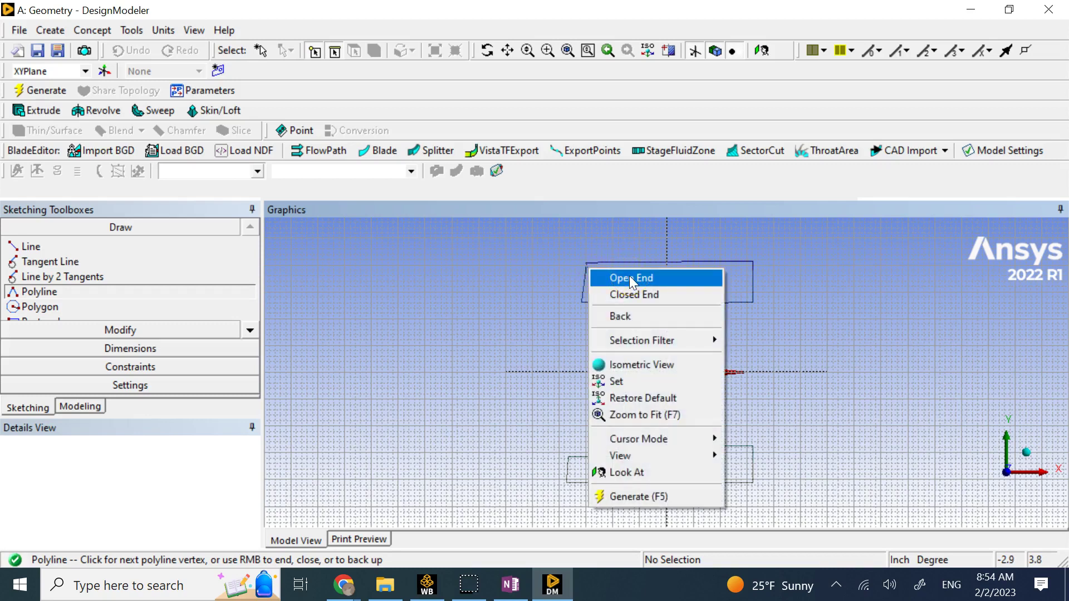
{"action": "left_click", "coordinate": [646, 298]}
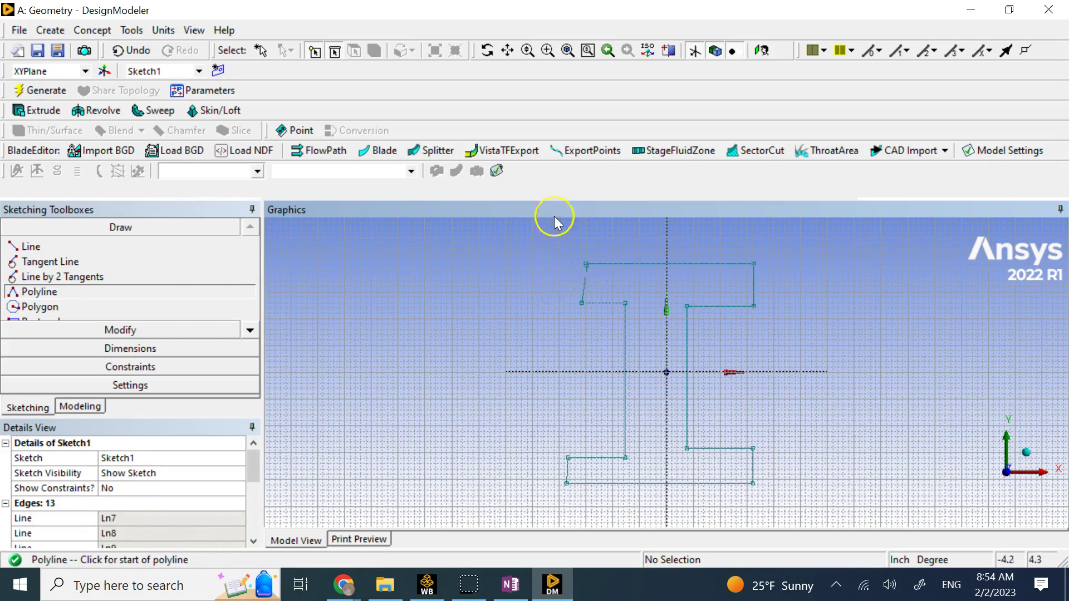
Examine the I-beam's upper-left corner where the polyline was closed, and leave the Polyline command.
{"action": "left_click", "coordinate": [548, 50]}
{"action": "left_click_drag", "start_coordinate": [583, 252], "coordinate": [587, 284]}
{"action": "left_click_drag", "start_coordinate": [640, 313], "coordinate": [724, 382]}
{"action": "scroll", "coordinate": [728, 388], "scroll_direction": "down", "scroll_amount": 5}
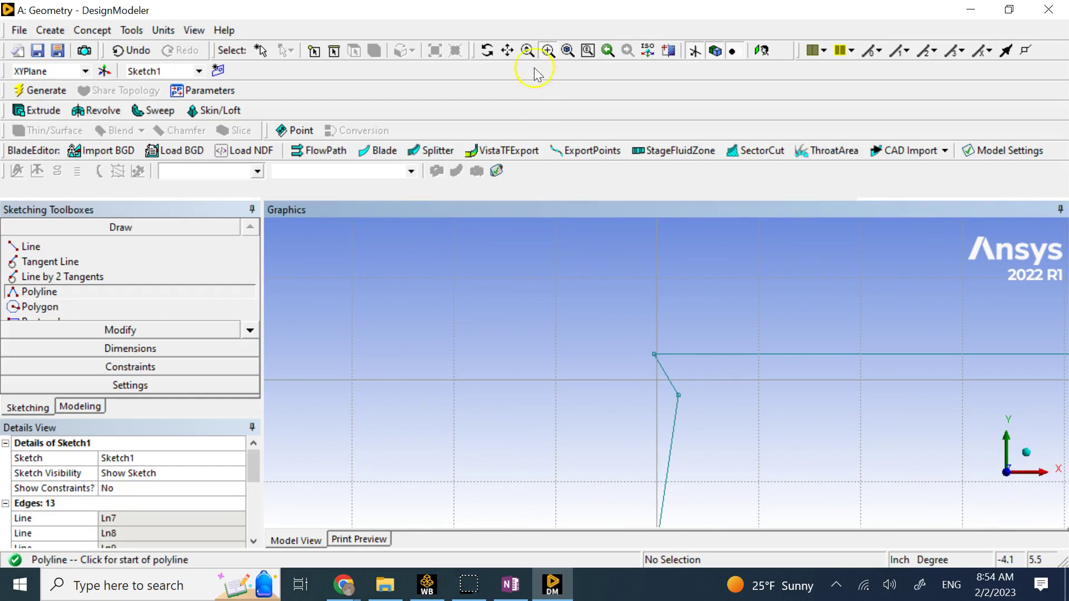
{"action": "left_click", "coordinate": [363, 33]}
{"action": "left_click", "coordinate": [677, 290]}
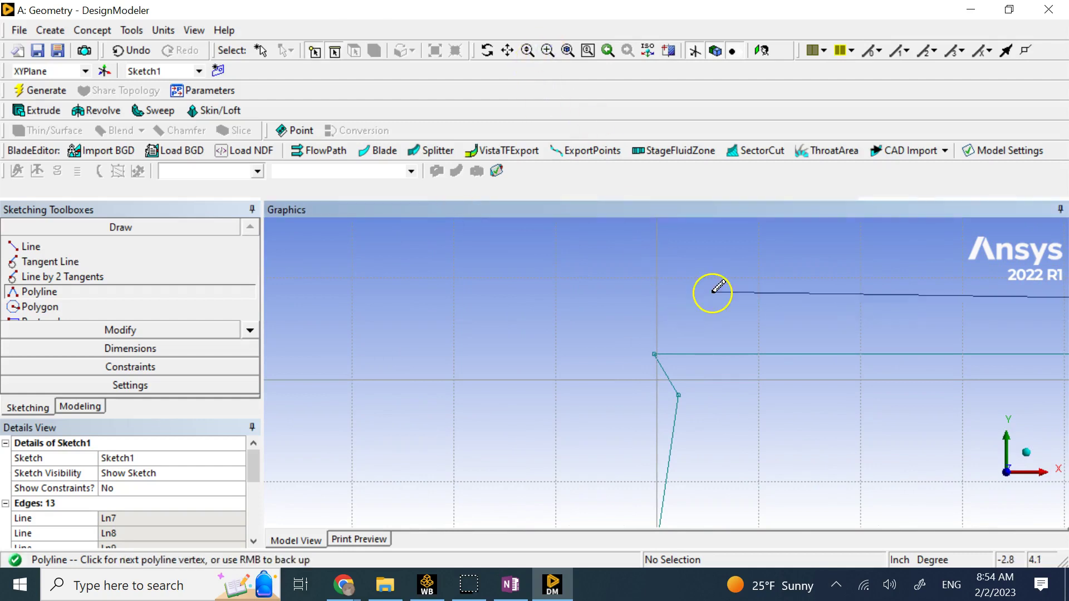
{"action": "key", "text": "Escape"}
{"action": "scroll", "coordinate": [678, 312], "scroll_direction": "down", "scroll_amount": 2}
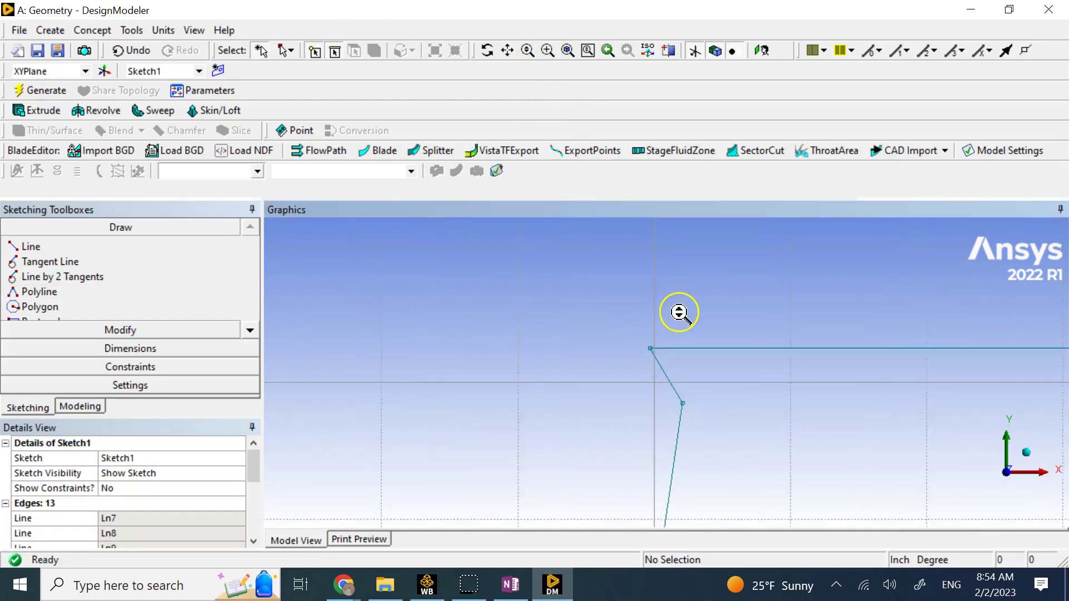
Try deleting the short closing line at the upper-left corner and moving the loose endpoint onto the corner, and undo the deletion.
{"action": "left_click", "coordinate": [669, 374]}
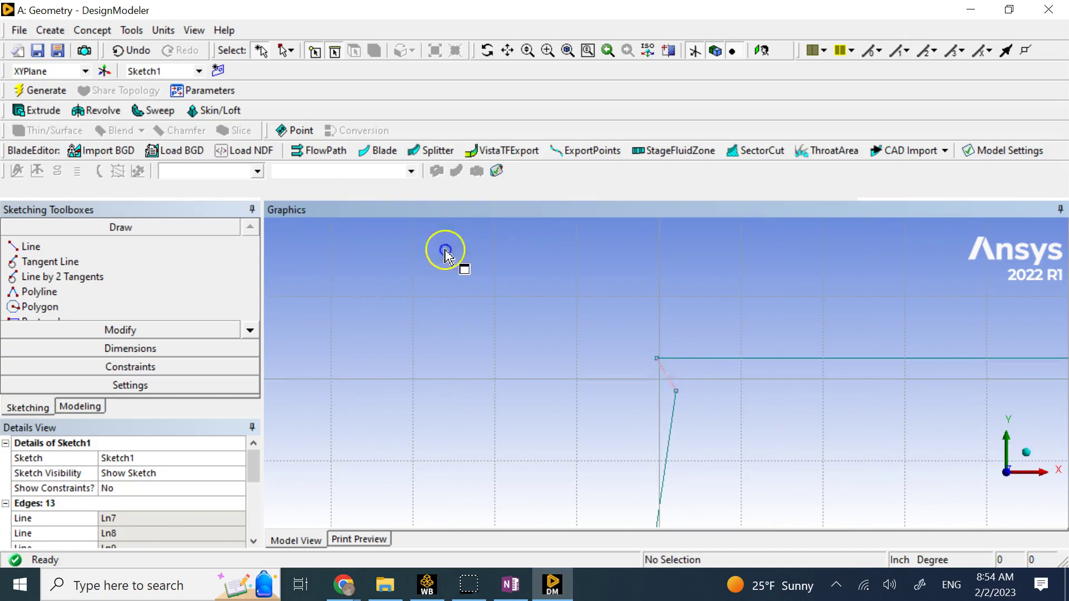
{"action": "key", "text": "Delete"}
{"action": "left_click_drag", "start_coordinate": [676, 392], "coordinate": [657, 361]}
{"action": "right_click", "coordinate": [696, 324]}
{"action": "right_click", "coordinate": [714, 322]}
{"action": "left_click", "coordinate": [677, 394]}
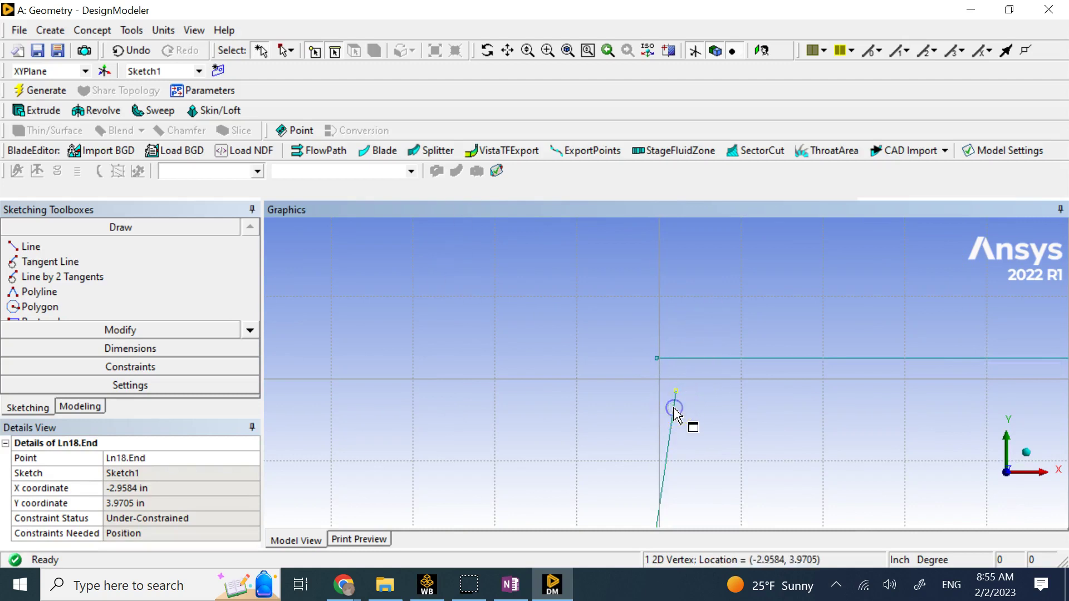
{"action": "key", "text": "ctrl+z"}
{"action": "left_click", "coordinate": [720, 301]}
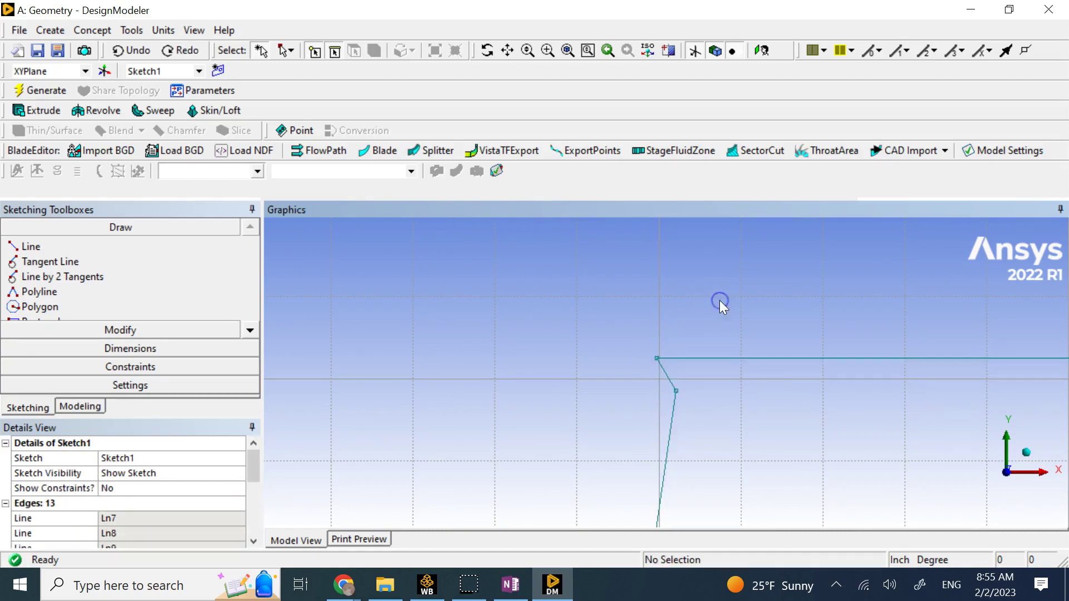
{"action": "right_click", "coordinate": [708, 317]}
Delete the short closing line and the slanted line at the left end of the top flange.
{"action": "left_click", "coordinate": [671, 381]}
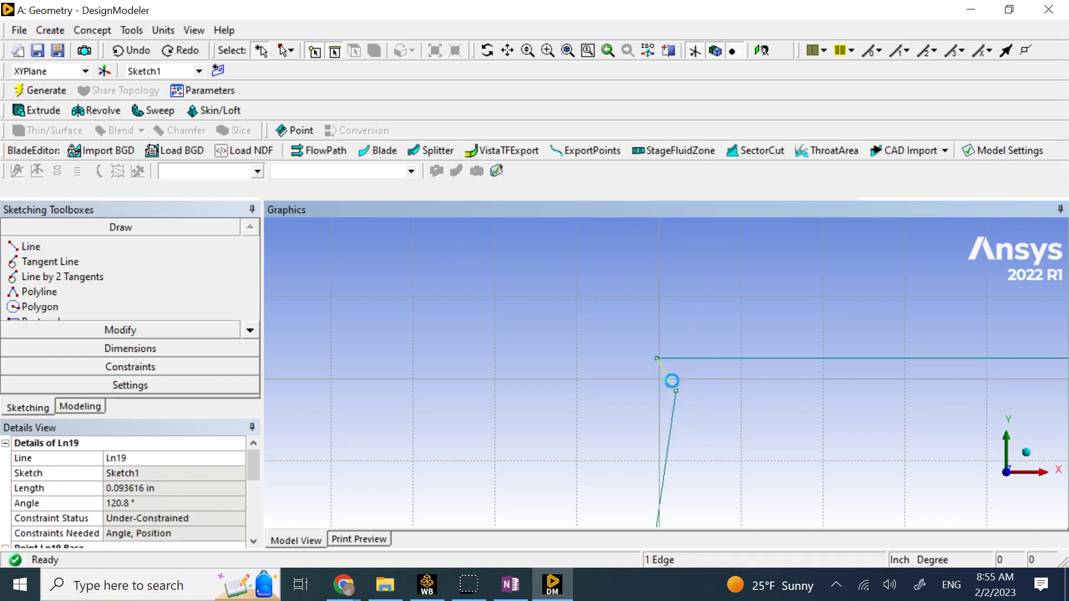
{"action": "key", "text": "Delete"}
{"action": "left_click", "coordinate": [449, 279]}
{"action": "left_click", "coordinate": [673, 418]}
{"action": "key", "text": "Delete"}
{"action": "scroll", "coordinate": [676, 418], "scroll_direction": "down", "scroll_amount": 2}
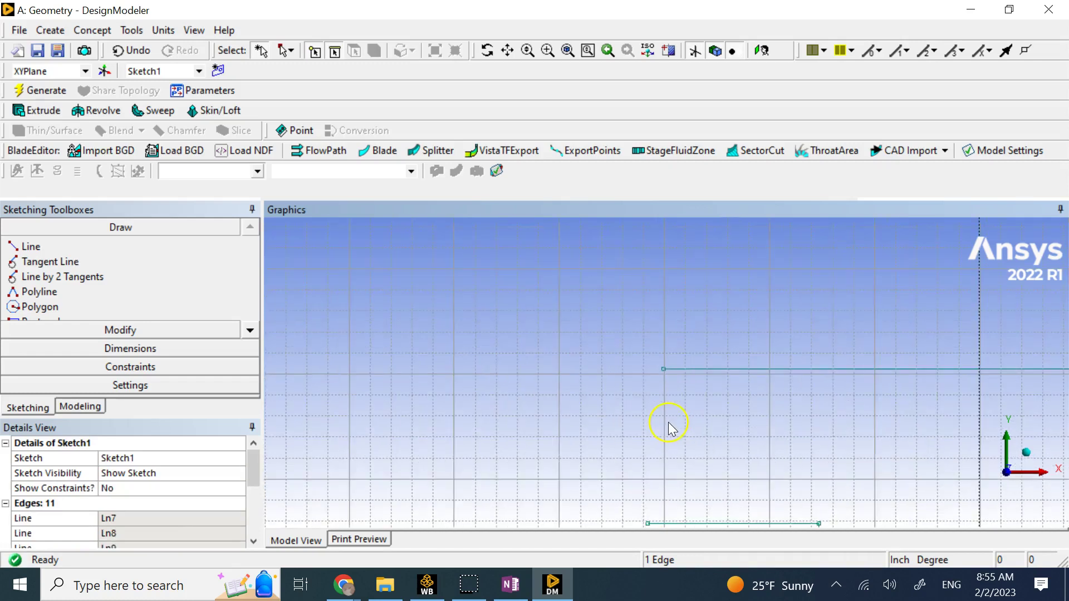
Draw a line joining the left end of the top flange's lower edge to its upper-left corner, and check the joint.
{"action": "left_click", "coordinate": [60, 247]}
{"action": "left_click", "coordinate": [648, 522]}
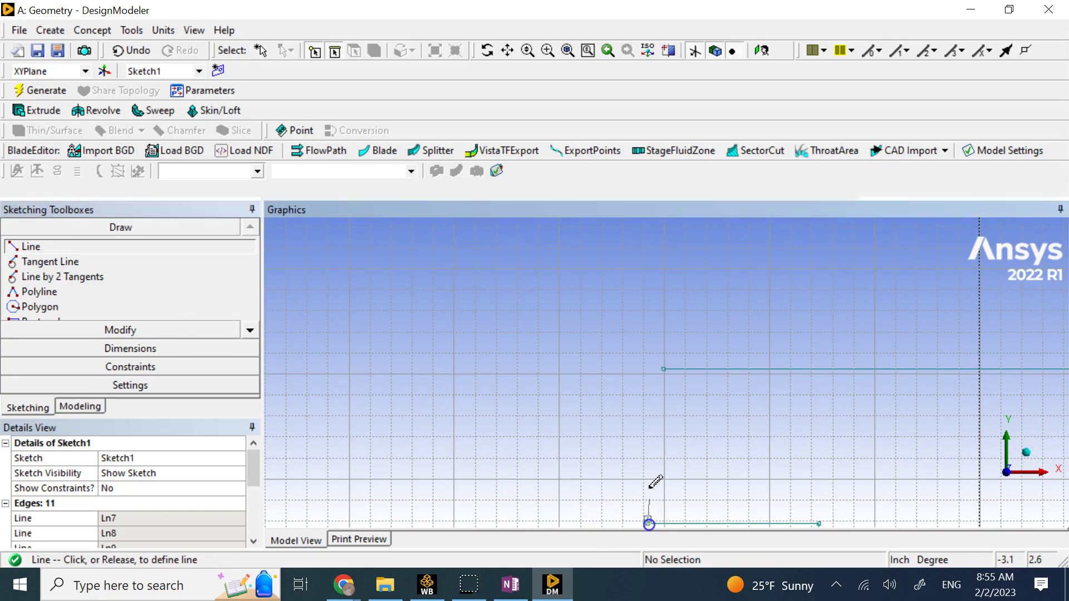
{"action": "left_click", "coordinate": [663, 369]}
{"action": "scroll", "coordinate": [671, 374], "scroll_direction": "up", "scroll_amount": 4}
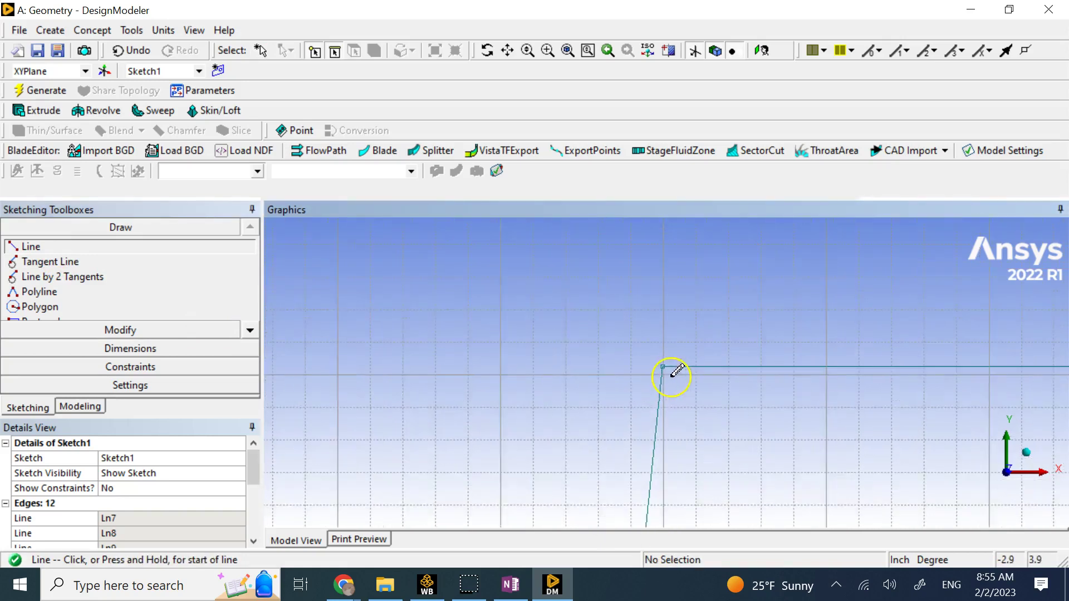
{"action": "scroll", "coordinate": [671, 372], "scroll_direction": "up", "scroll_amount": 3}
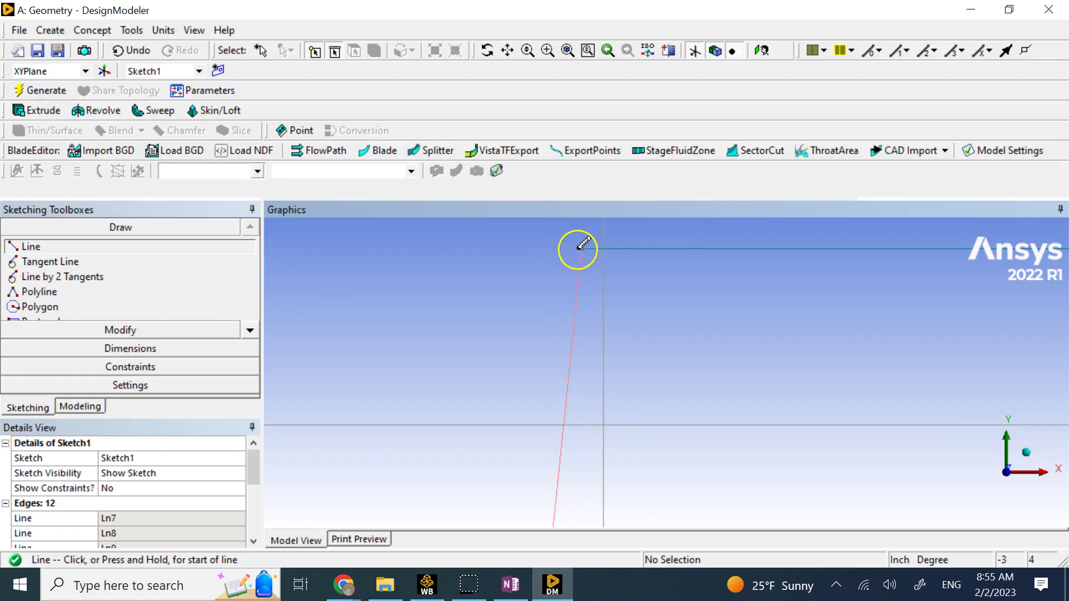
{"action": "scroll", "coordinate": [586, 250], "scroll_direction": "down", "scroll_amount": 5}
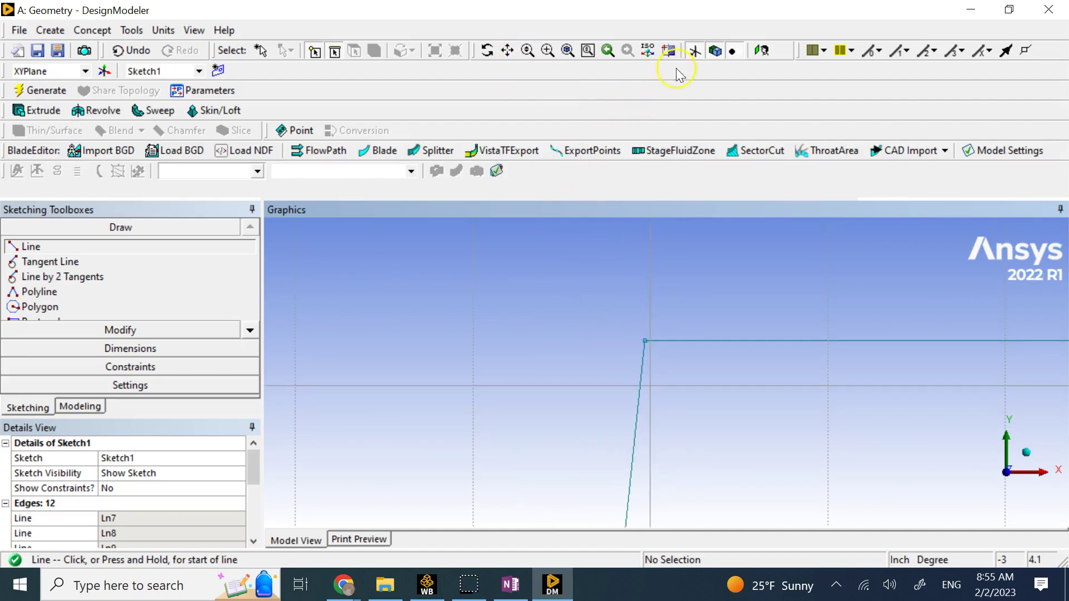
{"action": "scroll", "coordinate": [680, 353], "scroll_direction": "down", "scroll_amount": 5}
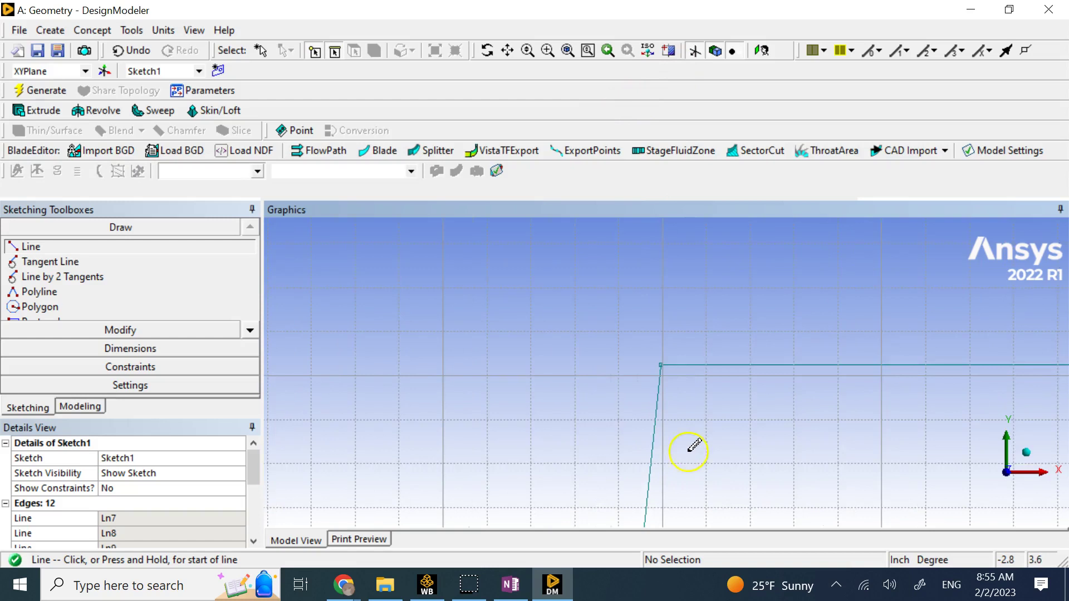
{"action": "scroll", "coordinate": [694, 445], "scroll_direction": "down", "scroll_amount": 1}
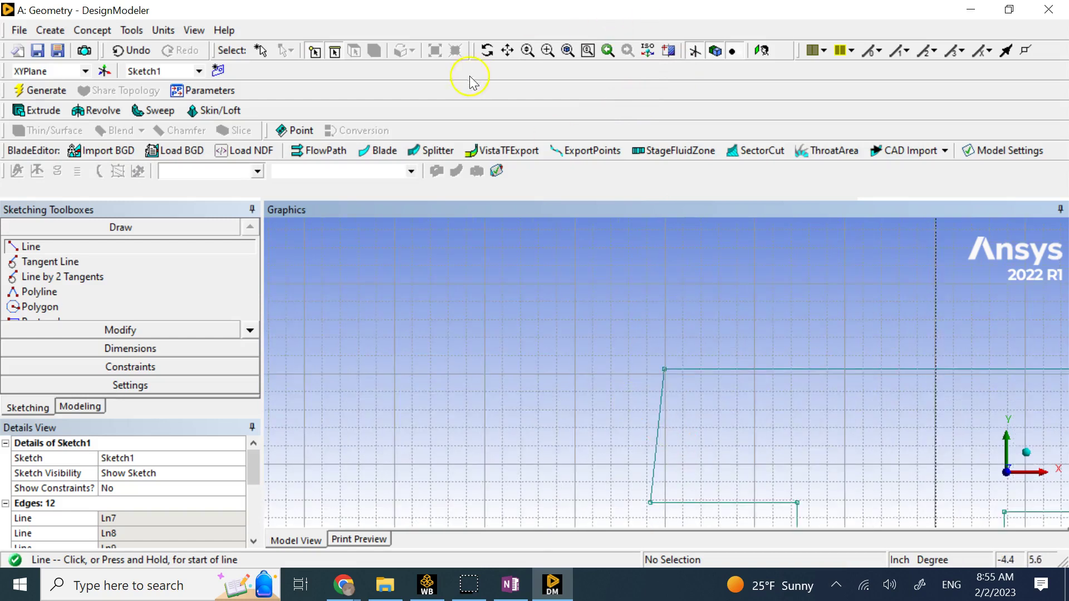
Apply a vertical constraint to the slanted line at the left end of the top flange.
{"action": "left_click", "coordinate": [182, 367]}
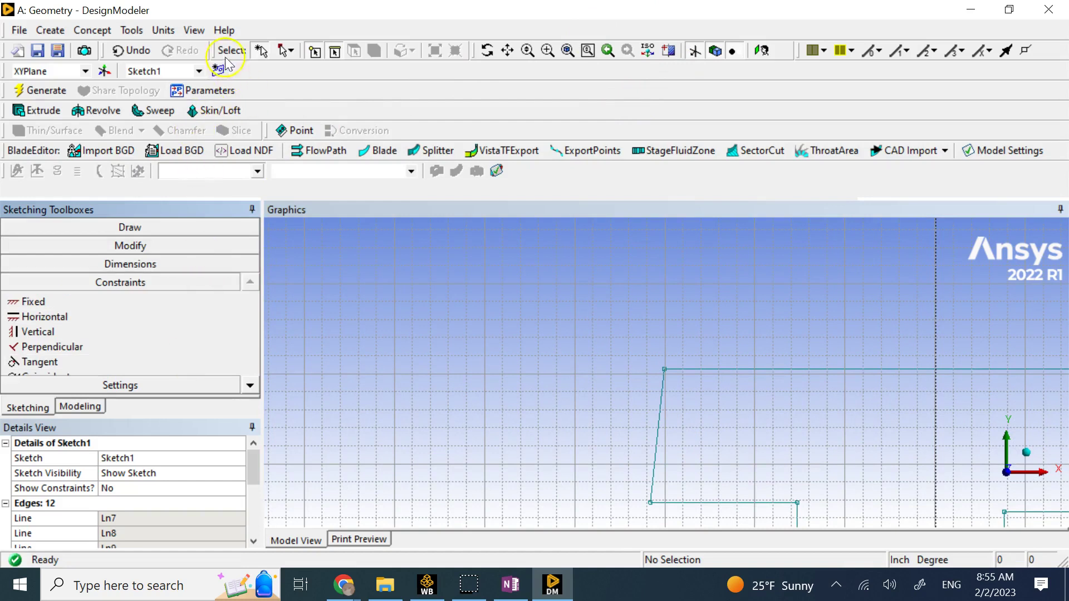
{"action": "left_click", "coordinate": [259, 51]}
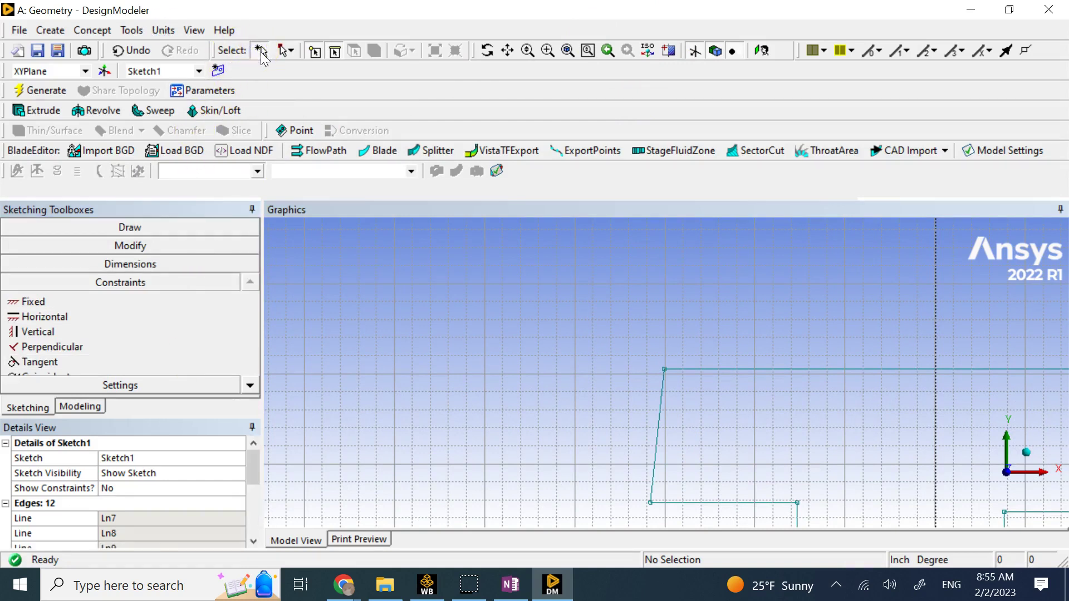
{"action": "left_click", "coordinate": [110, 348]}
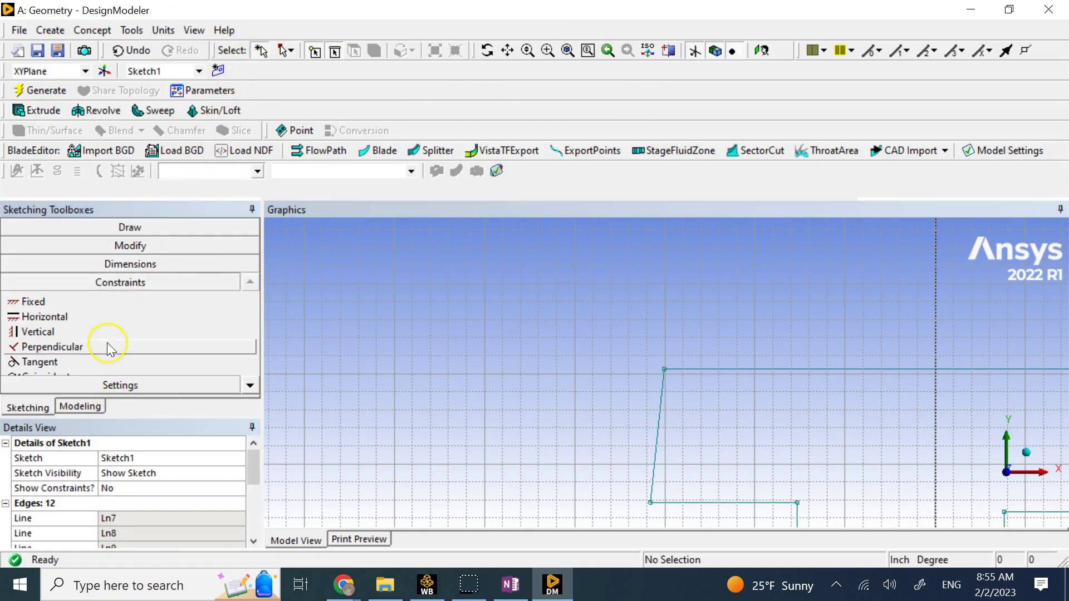
{"action": "left_click", "coordinate": [80, 333]}
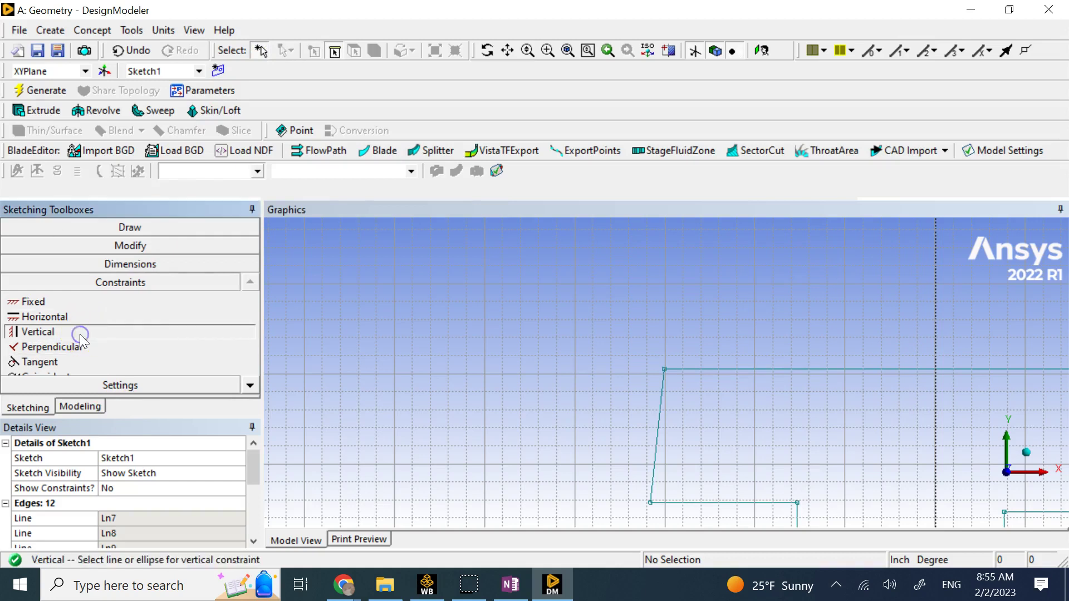
{"action": "left_click", "coordinate": [659, 423]}
{"action": "left_click", "coordinate": [659, 426]}
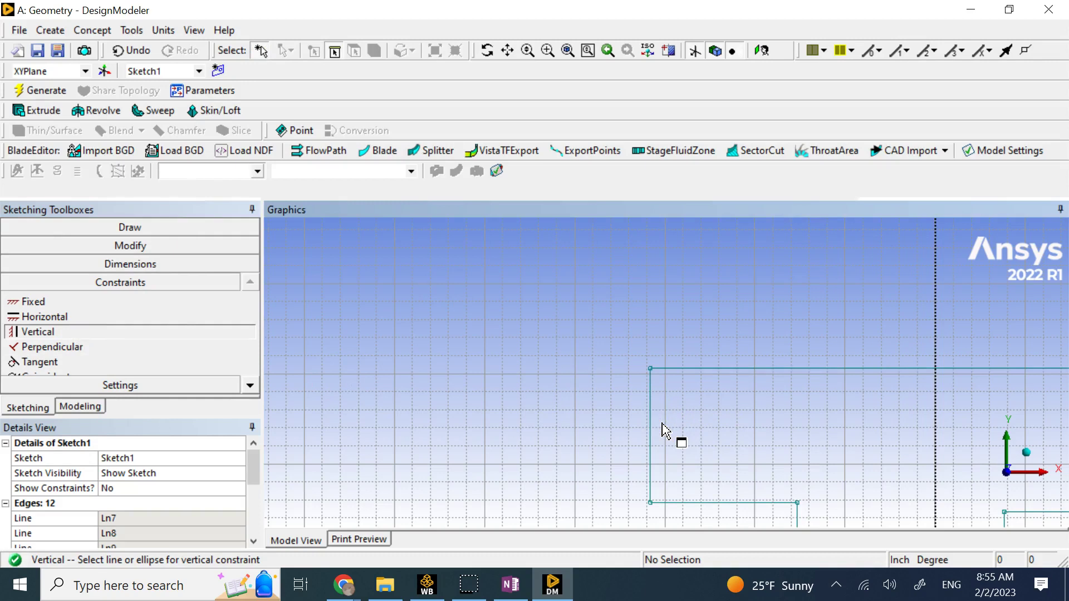
{"action": "scroll", "coordinate": [661, 441], "scroll_direction": "down", "scroll_amount": 2}
{"action": "scroll", "coordinate": [660, 440], "scroll_direction": "down", "scroll_amount": 3}
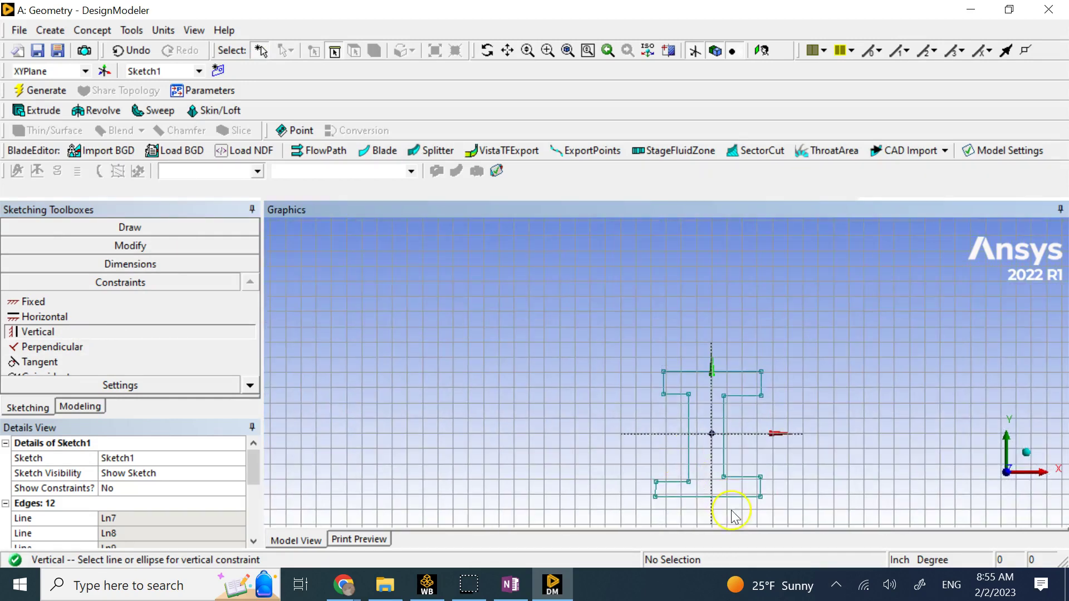
{"action": "scroll", "coordinate": [732, 511], "scroll_direction": "up", "scroll_amount": 1}
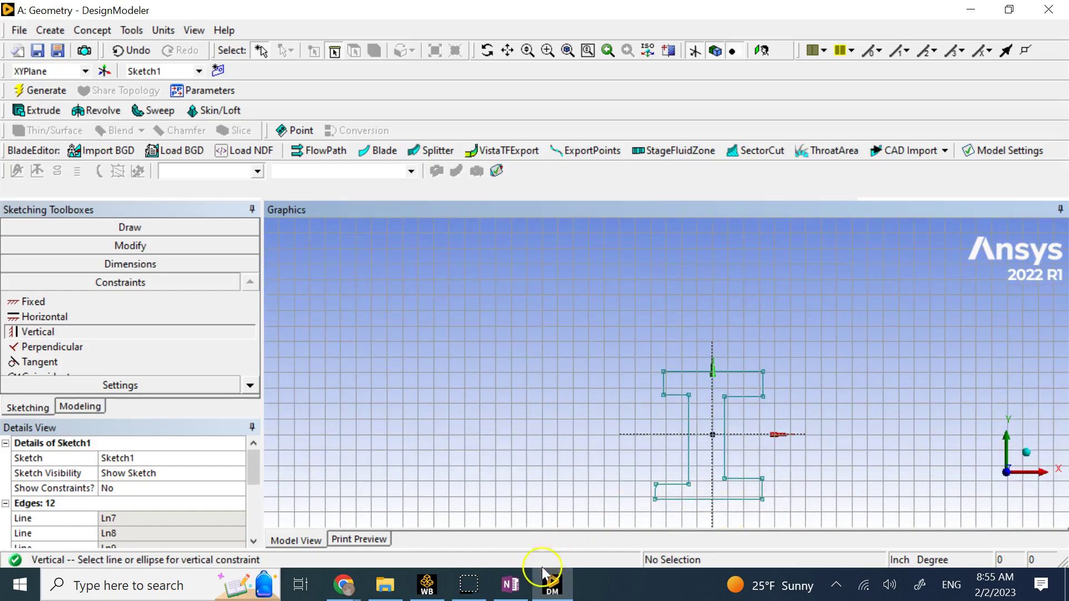
Check the reference drawing in OneNote, then dimension the I-beam's top edge in DesignModeler and set its width to 7.07 in.
{"action": "left_click", "coordinate": [522, 587]}
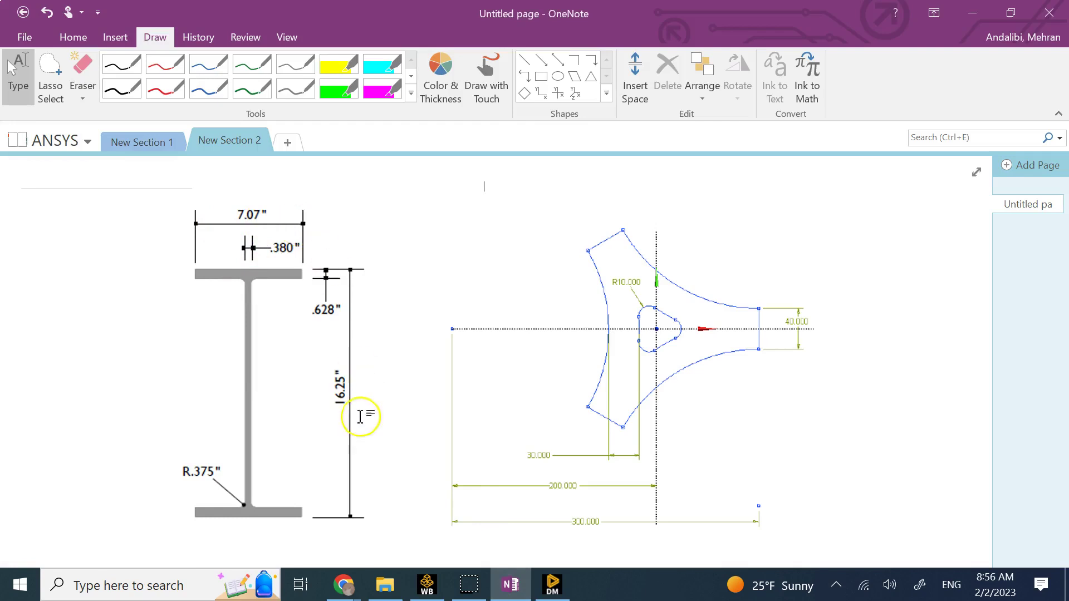
{"action": "left_click", "coordinate": [552, 585]}
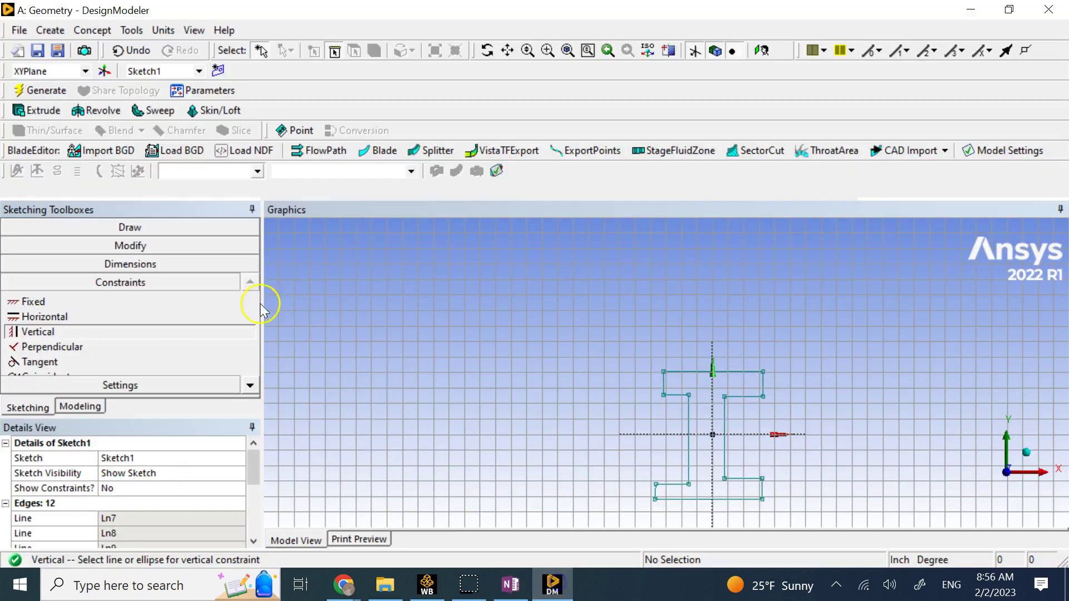
{"action": "left_click", "coordinate": [166, 265]}
{"action": "left_click", "coordinate": [695, 371]}
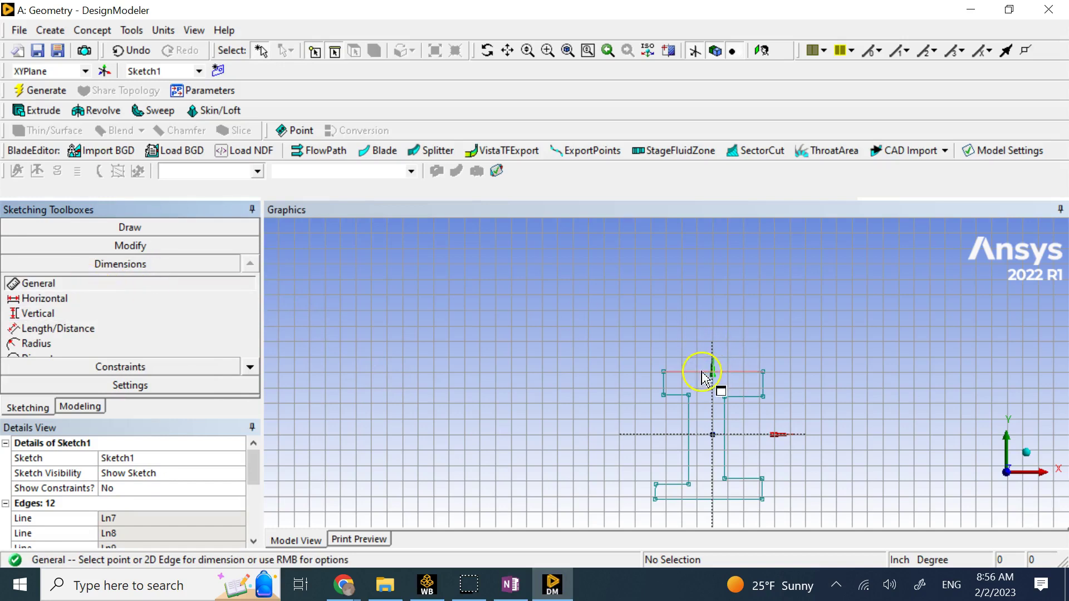
{"action": "left_click", "coordinate": [702, 332]}
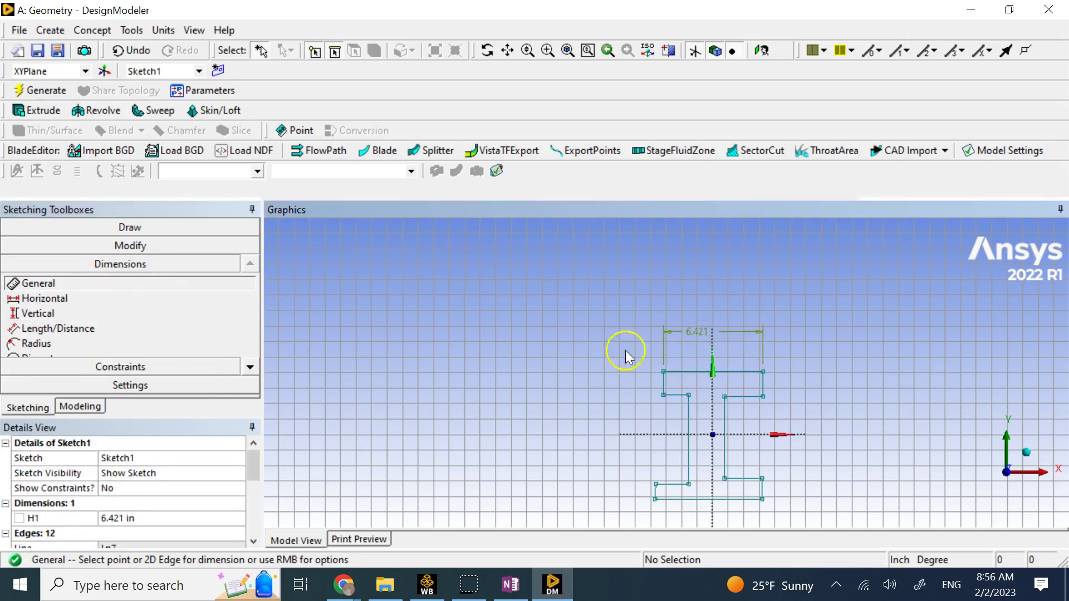
{"action": "left_click", "coordinate": [206, 517]}
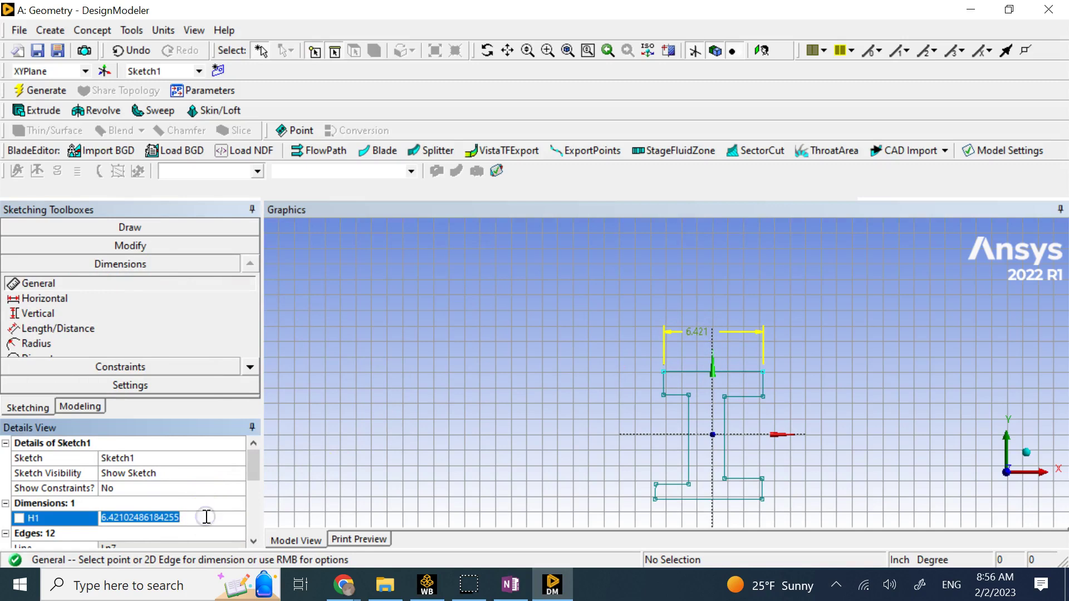
{"action": "type", "text": "7.07"}
{"action": "key", "text": "Return"}
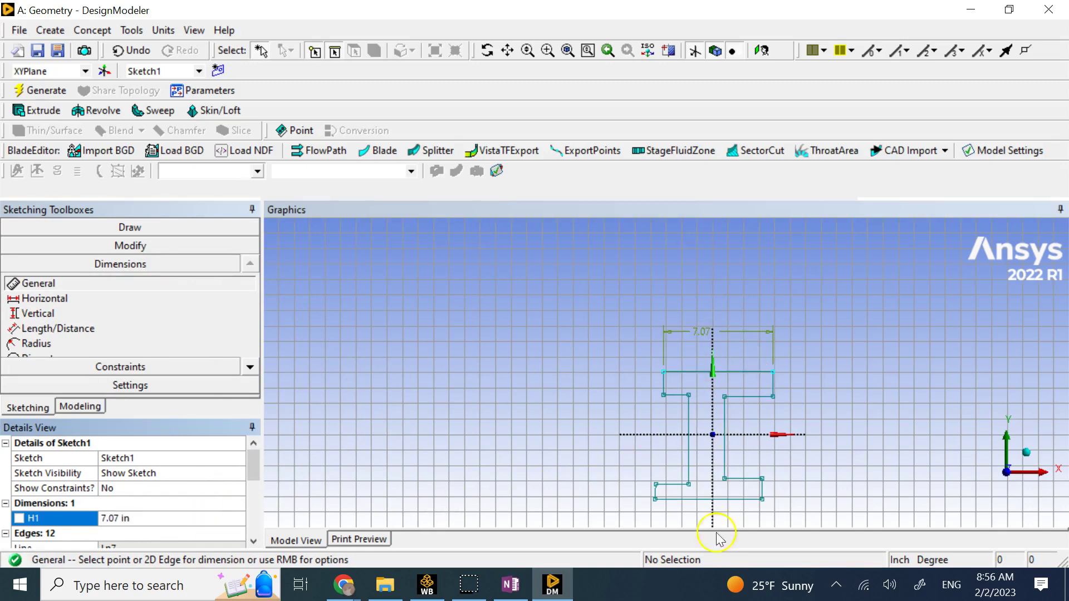
Dimension the I-beam's bottom edge and set its width to 7.07 in.
{"action": "left_click", "coordinate": [720, 504]}
{"action": "left_click", "coordinate": [725, 521]}
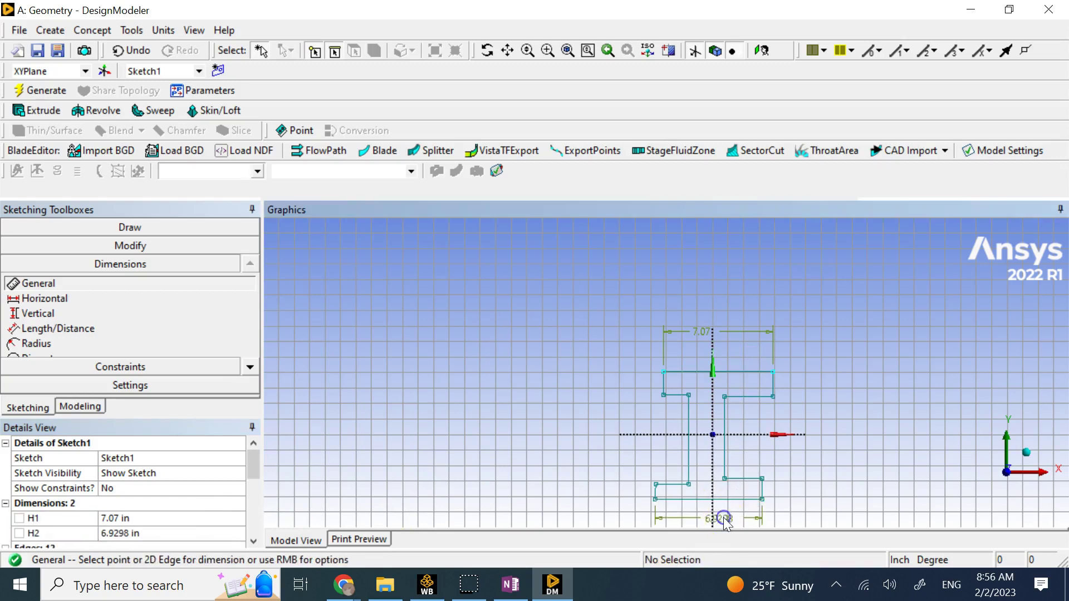
{"action": "left_click", "coordinate": [166, 533]}
{"action": "type", "text": "7.07"}
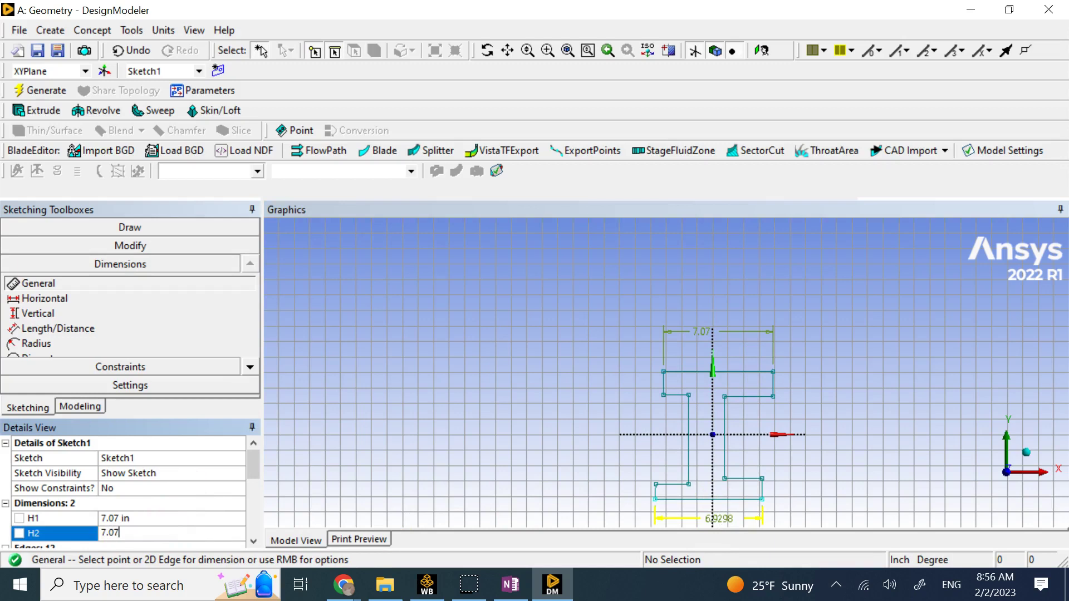
{"action": "key", "text": "Return"}
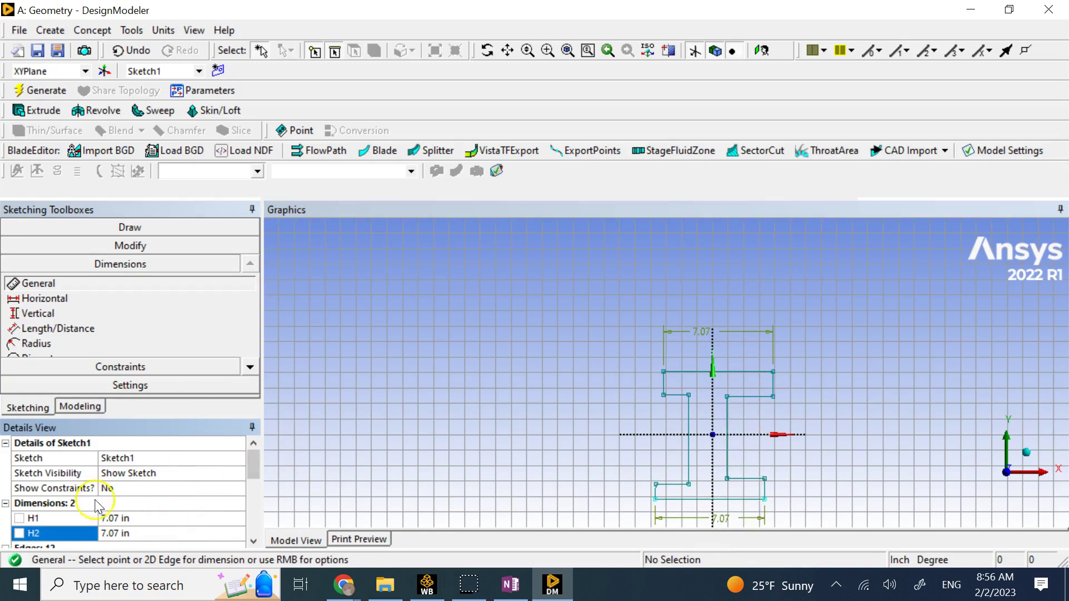
{"action": "scroll", "coordinate": [245, 479], "scroll_direction": "down", "scroll_amount": 3}
{"action": "left_click", "coordinate": [225, 484]}
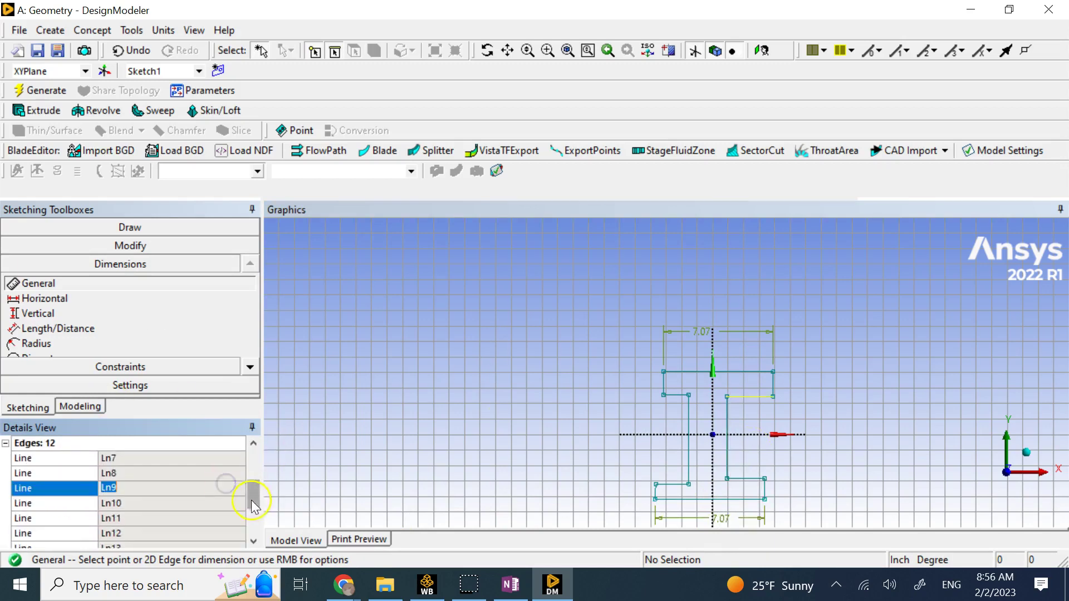
{"action": "left_click_drag", "start_coordinate": [251, 500], "coordinate": [252, 486]}
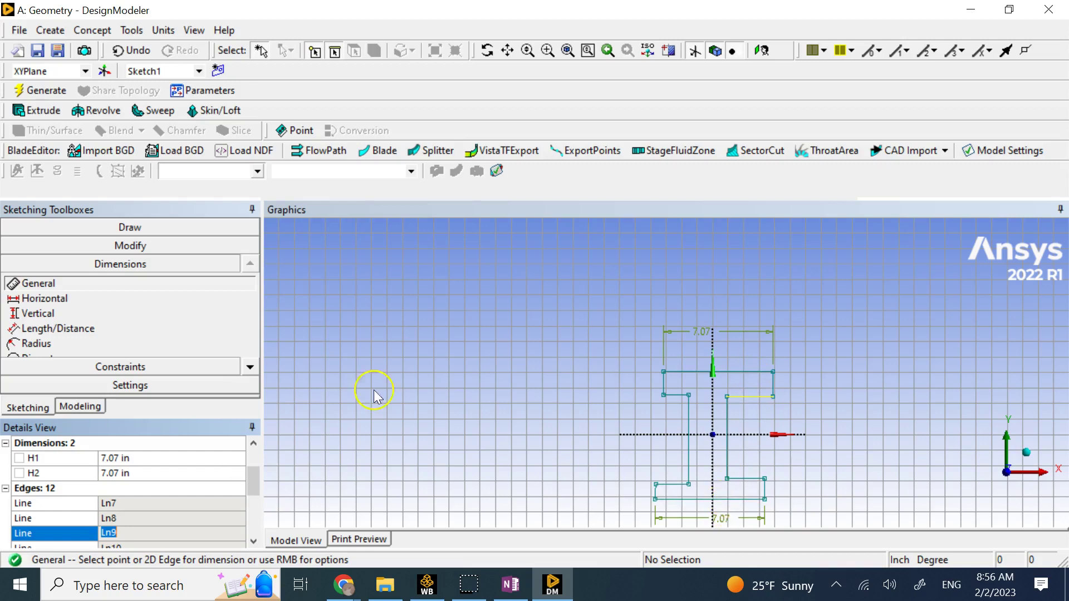
Add a vertical dimension between the I-beam's top and bottom edges and set the overall height to 16.25 in, checking the OneNote drawing.
{"action": "left_click", "coordinate": [34, 314]}
{"action": "left_click", "coordinate": [745, 372]}
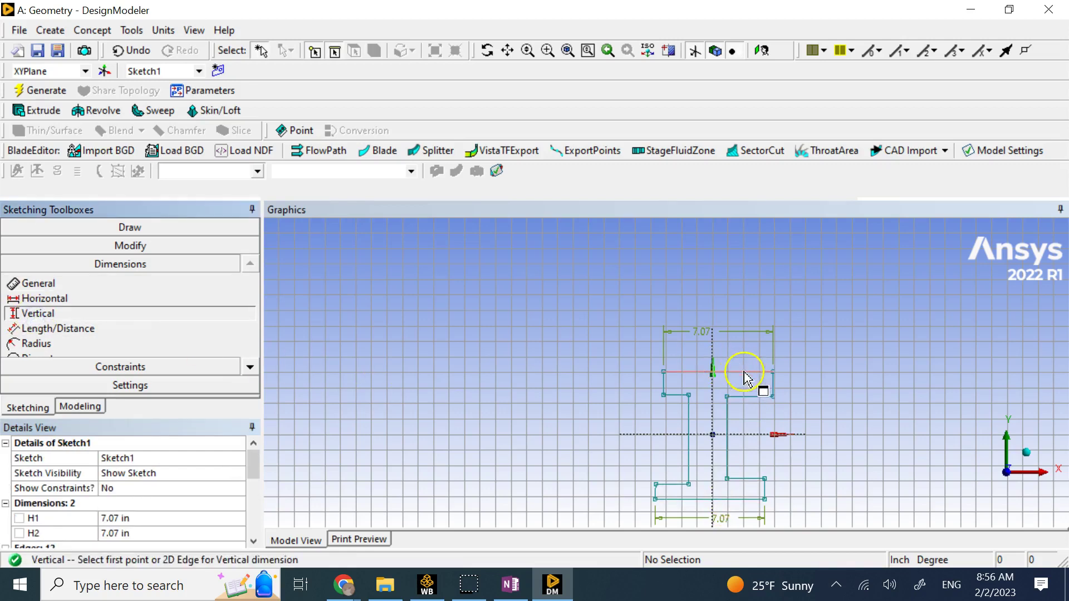
{"action": "left_click", "coordinate": [753, 499]}
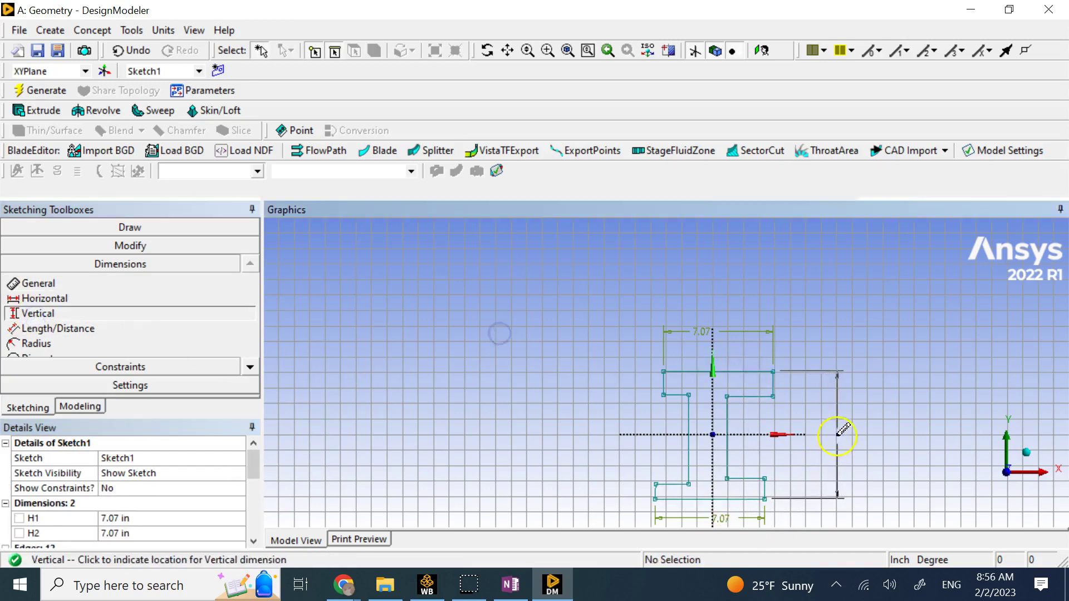
{"action": "left_click", "coordinate": [840, 434]}
{"action": "left_click", "coordinate": [554, 588]}
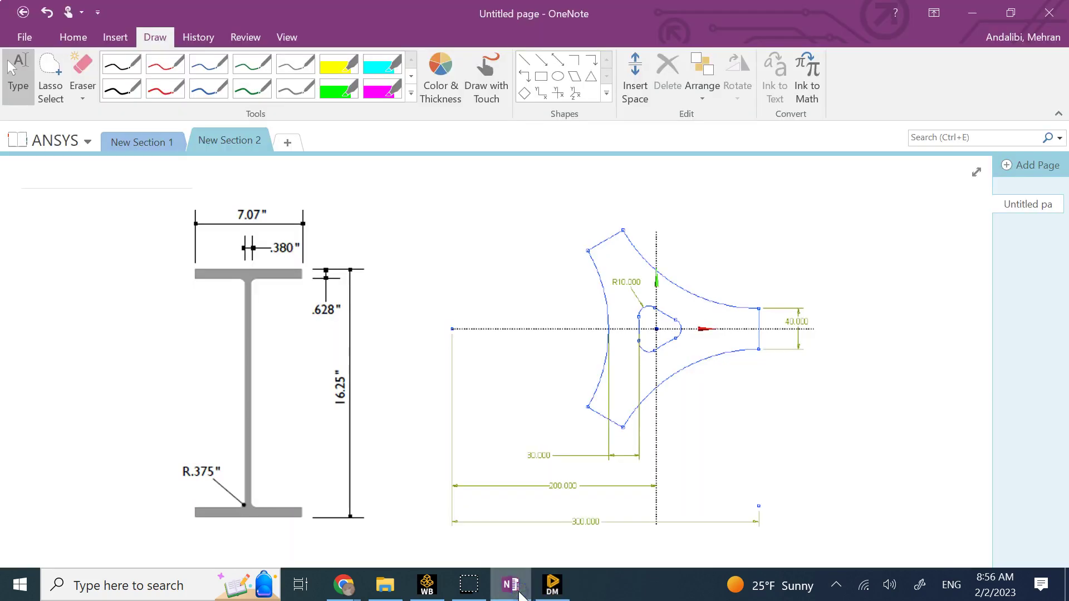
{"action": "left_click", "coordinate": [551, 587]}
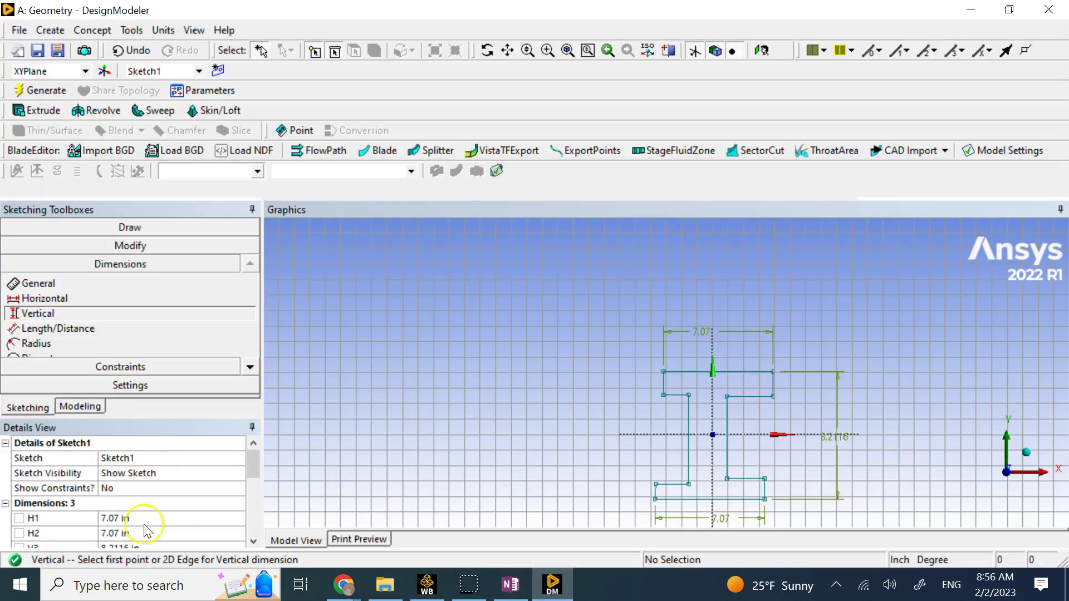
{"action": "left_click", "coordinate": [154, 545]}
{"action": "type", "text": "1"}
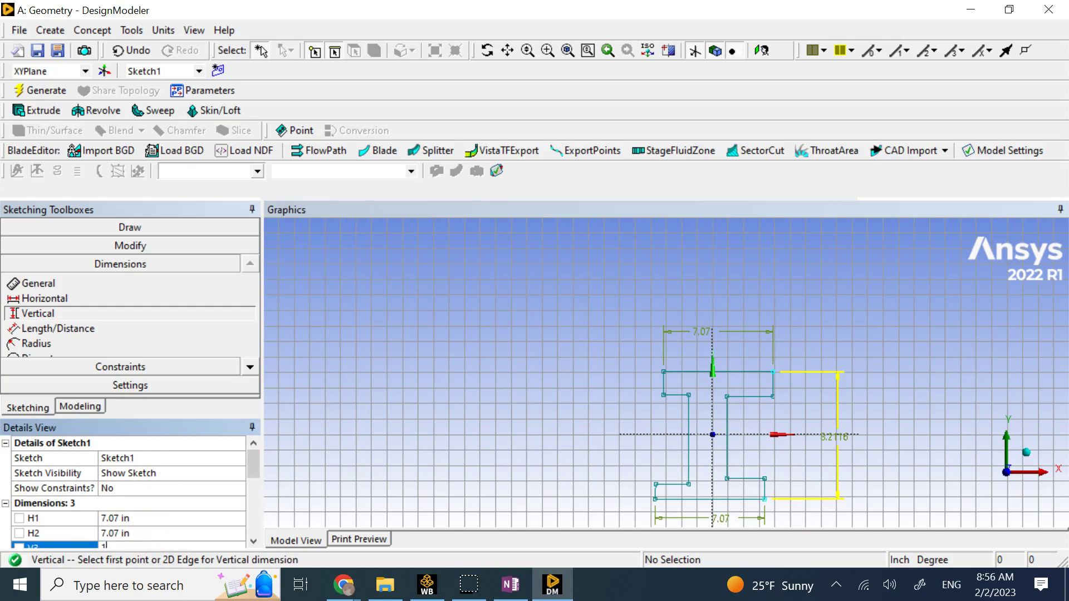
{"action": "type", "text": "6.25"}
{"action": "key", "text": "Return"}
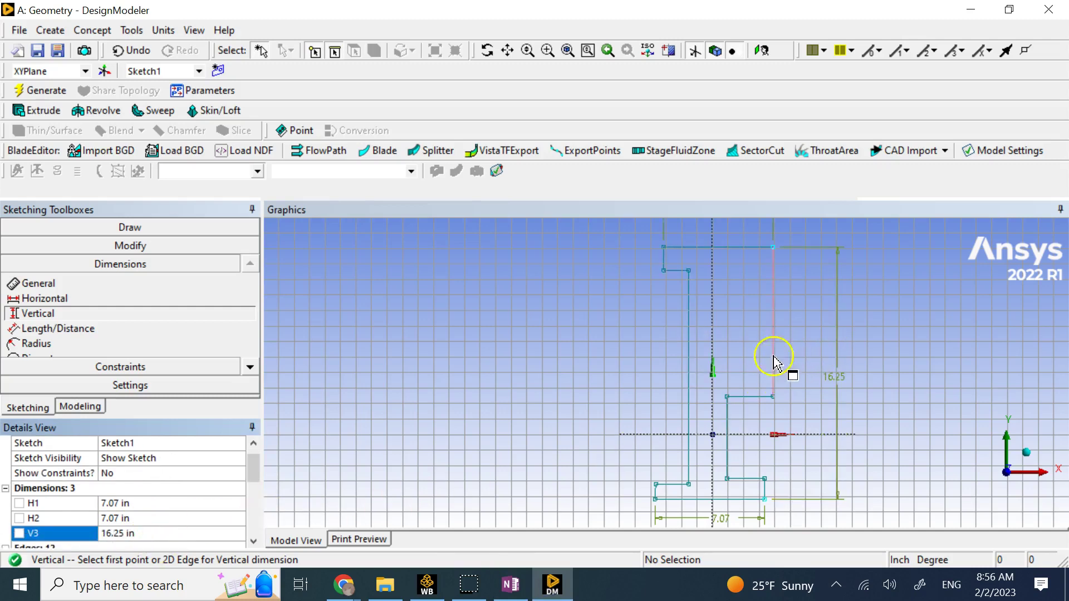
Look up the flange thickness in OneNote, dimension the short line at the top flange's left end, and set it to 0.628 in.
{"action": "left_click", "coordinate": [511, 585]}
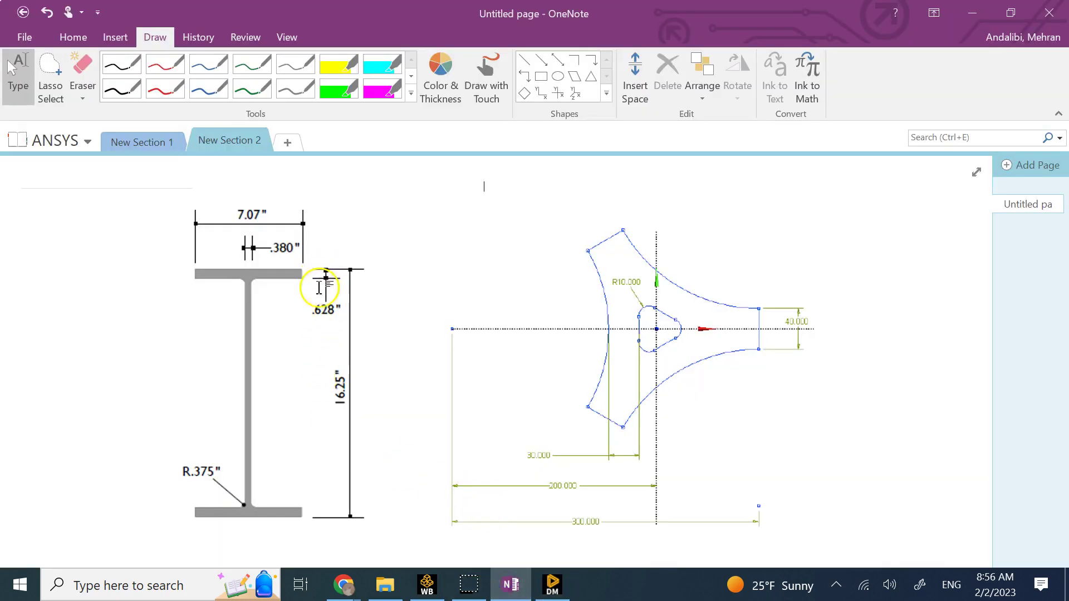
{"action": "left_click", "coordinate": [553, 585]}
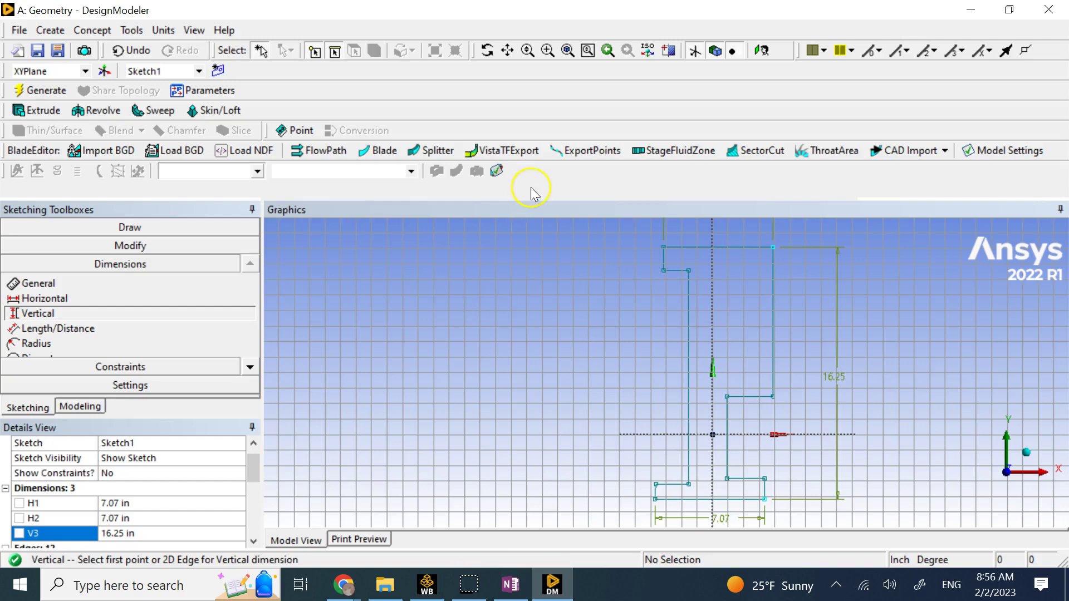
{"action": "left_click", "coordinate": [79, 285]}
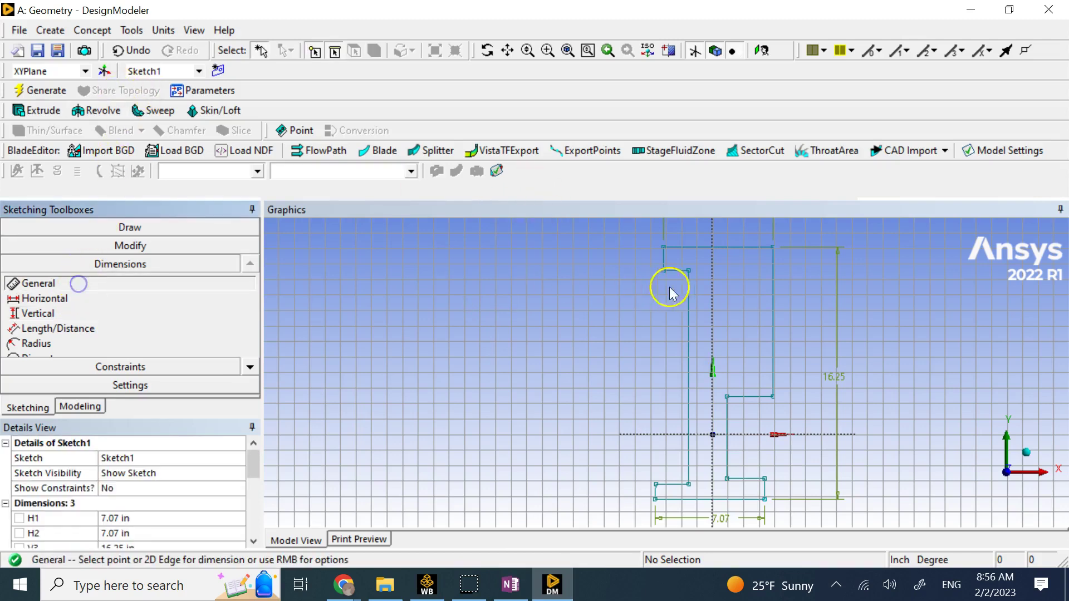
{"action": "left_click", "coordinate": [663, 259]}
{"action": "left_click", "coordinate": [618, 266]}
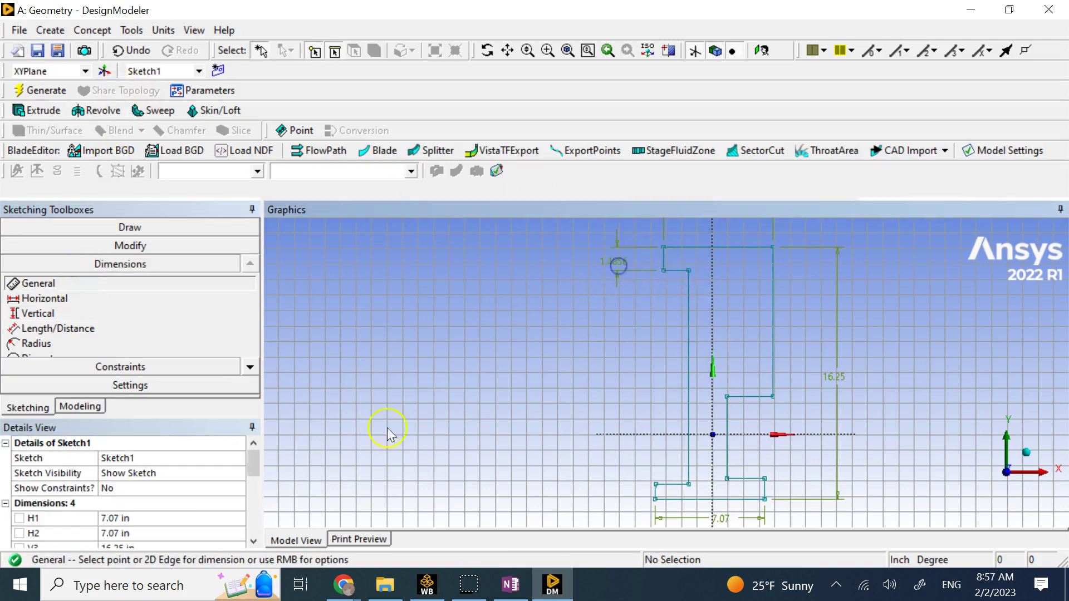
{"action": "left_click", "coordinate": [252, 509]}
{"action": "left_click", "coordinate": [168, 458]}
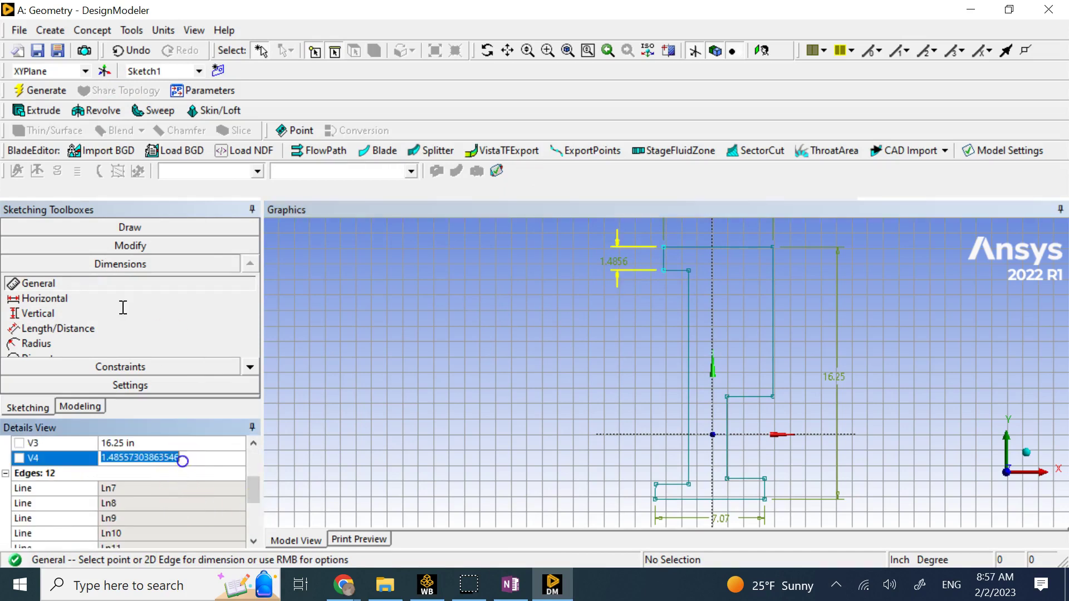
{"action": "type", "text": "0.62"}
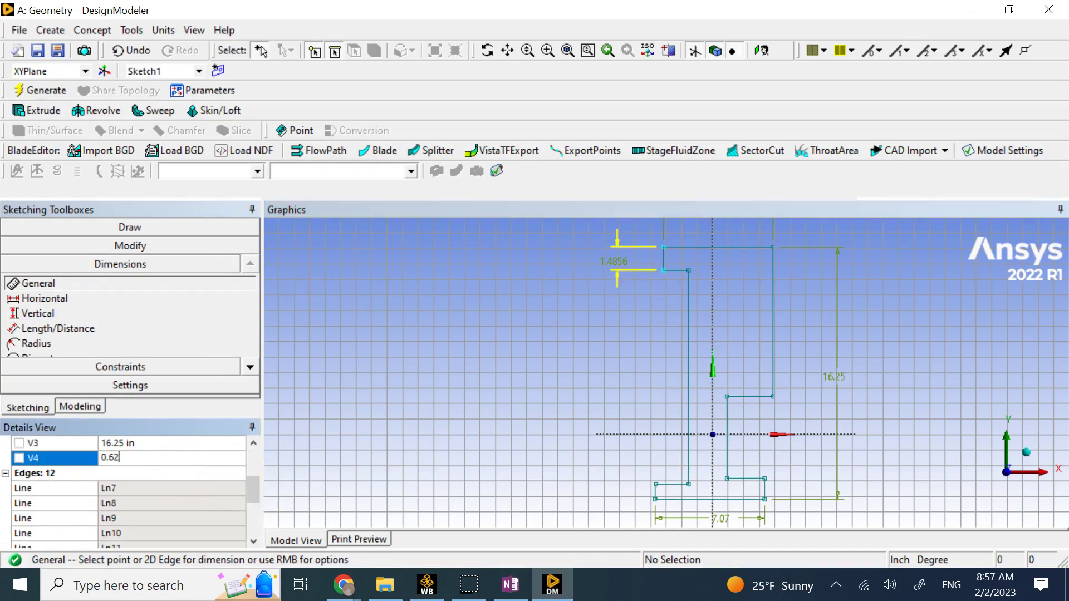
{"action": "type", "text": "8"}
{"action": "key", "text": "Return"}
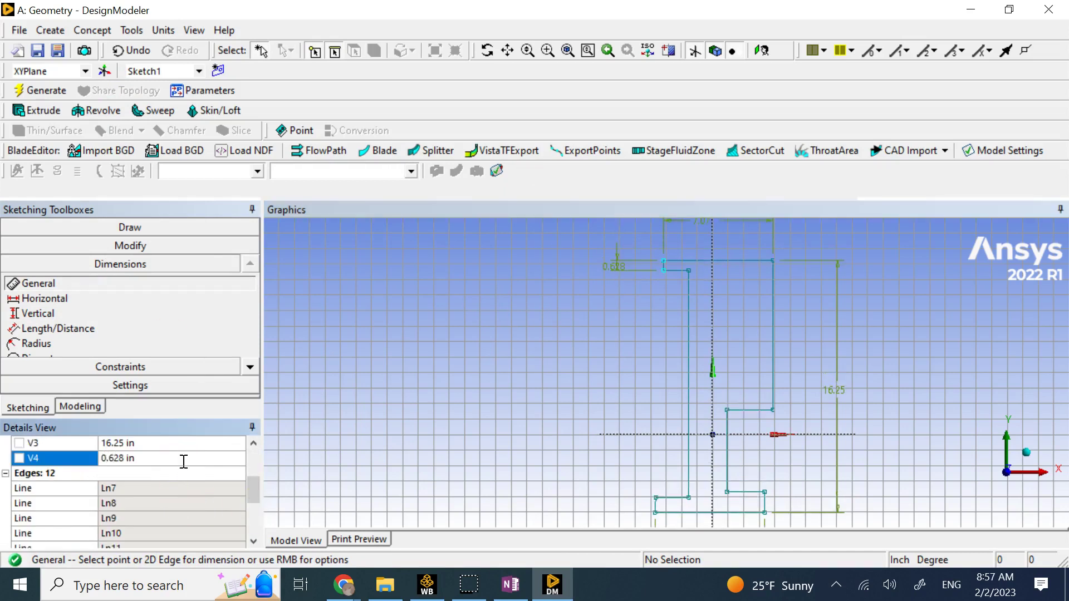
{"action": "left_click", "coordinate": [774, 339]}
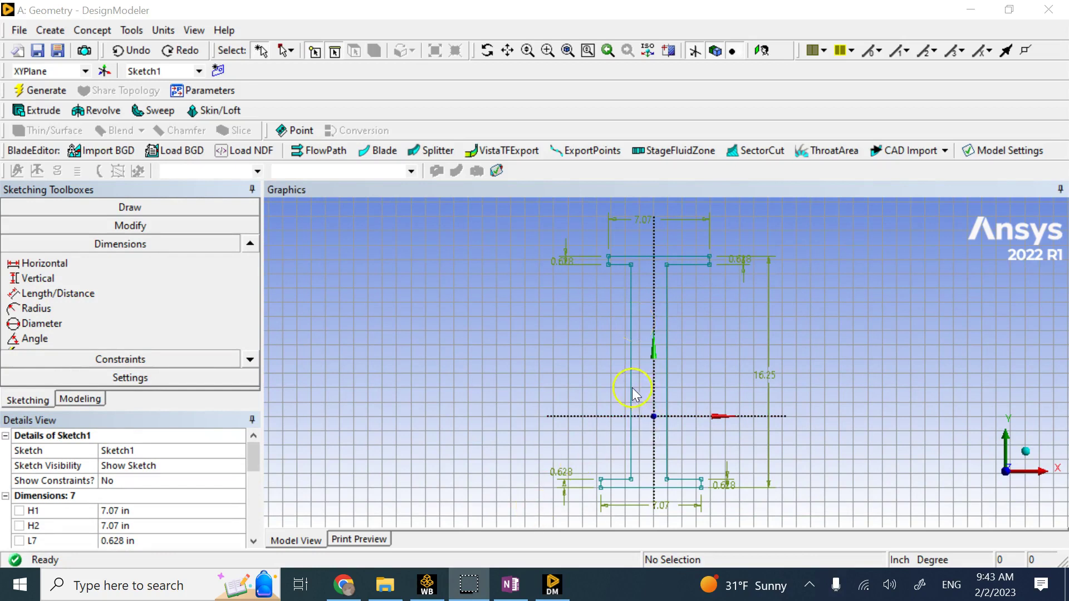
Look up the web thickness in OneNote, then add a horizontal dimension between the I-beam's two web lines in DesignModeler and set it to 0.38 in.
{"action": "left_click", "coordinate": [511, 584]}
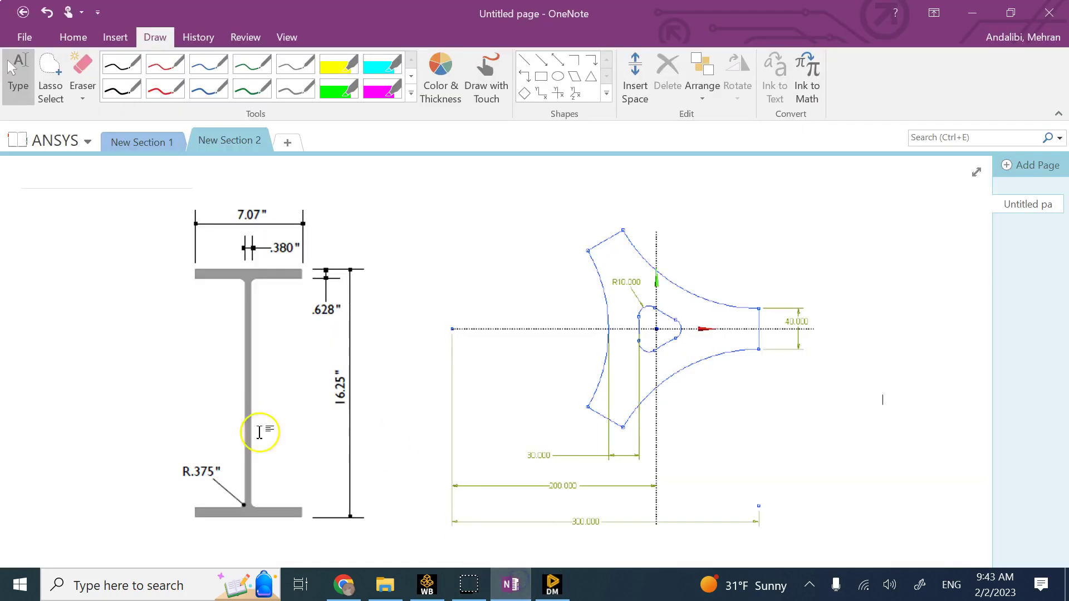
{"action": "left_click", "coordinate": [551, 584]}
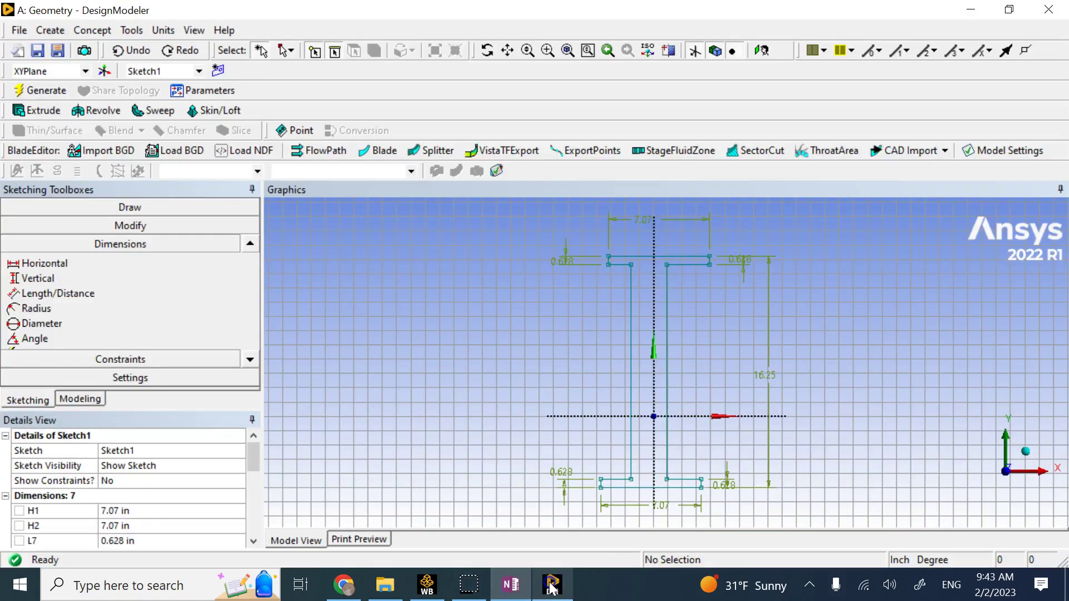
{"action": "left_click", "coordinate": [116, 279]}
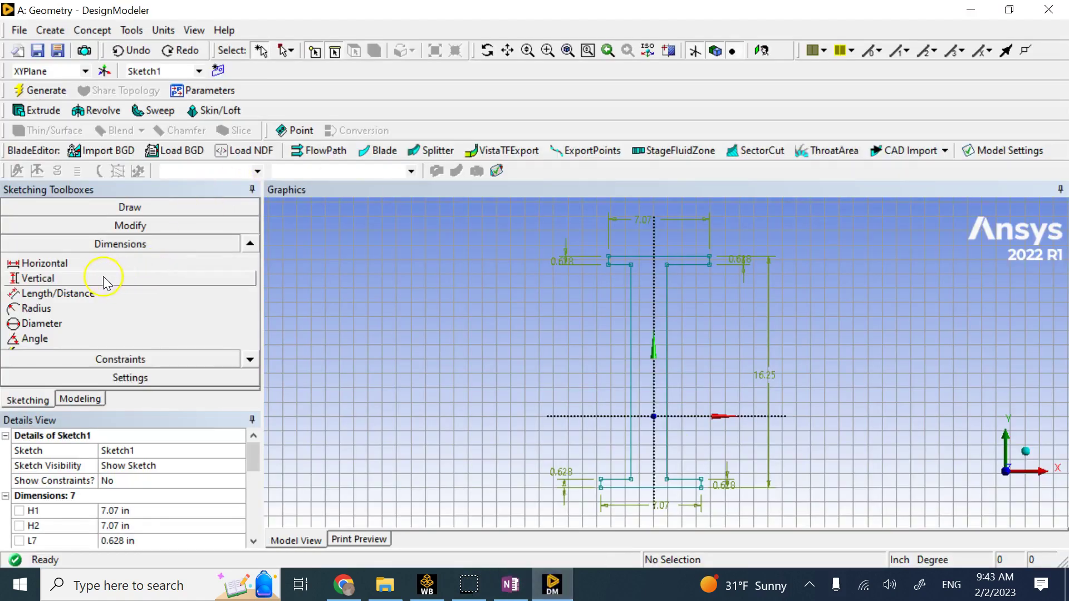
{"action": "left_click", "coordinate": [92, 264]}
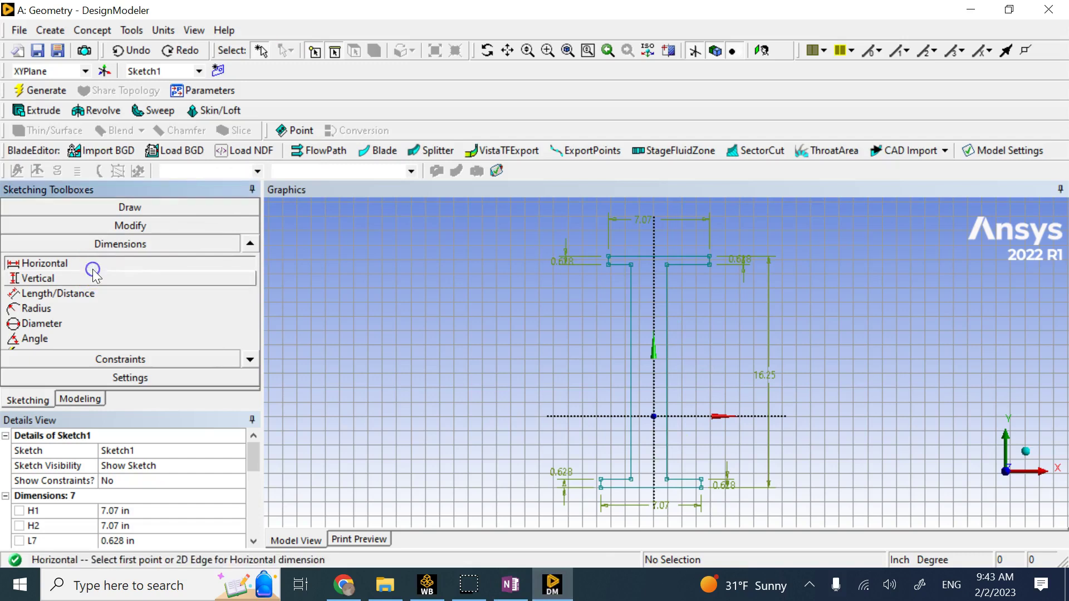
{"action": "left_click", "coordinate": [632, 330]}
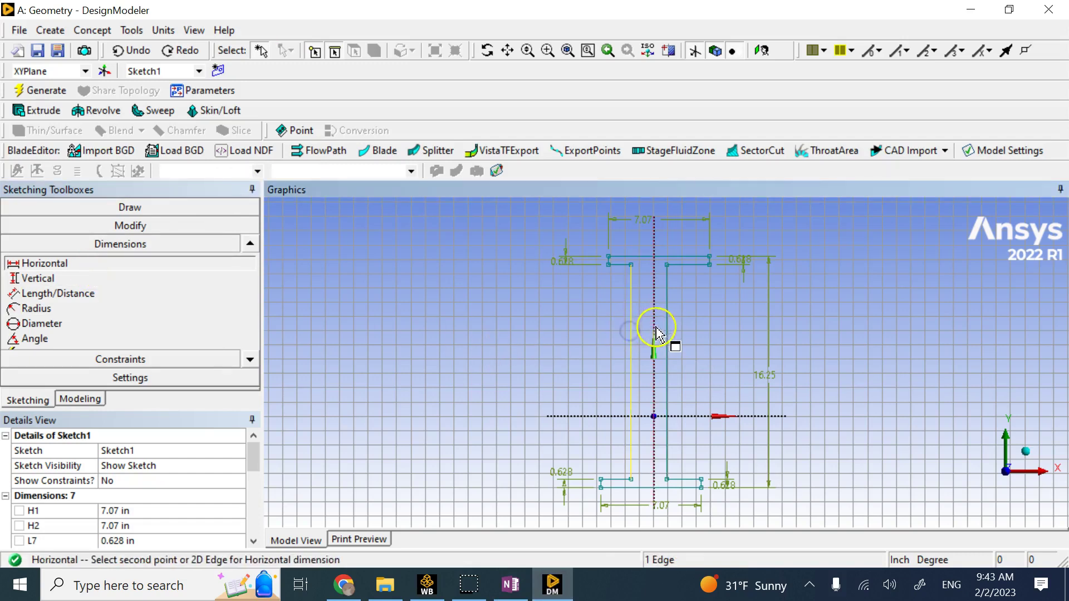
{"action": "left_click", "coordinate": [666, 327]}
{"action": "left_click", "coordinate": [572, 339]}
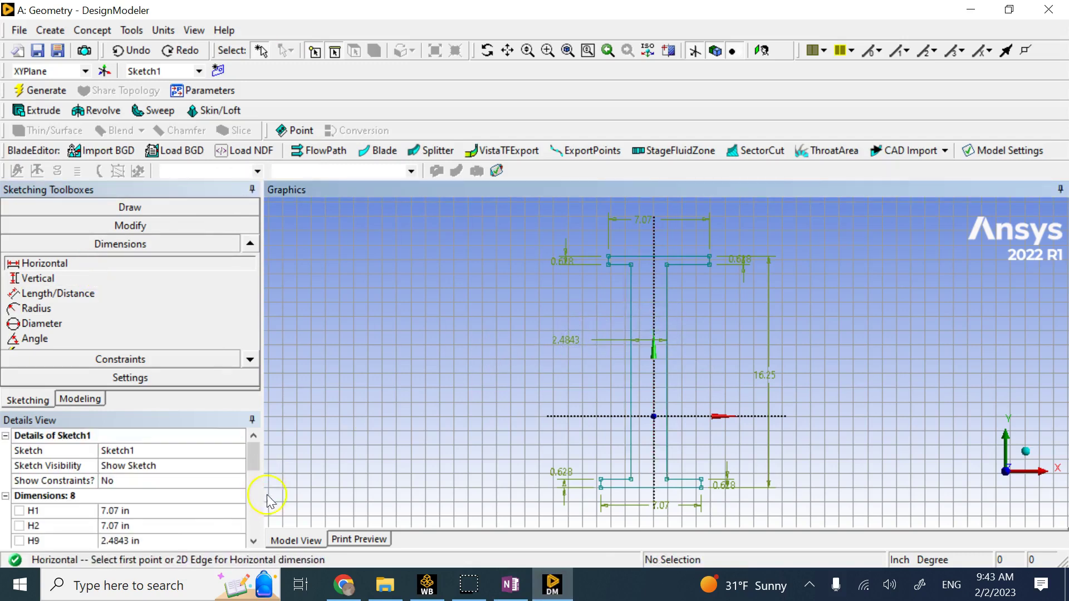
{"action": "left_click", "coordinate": [172, 541]}
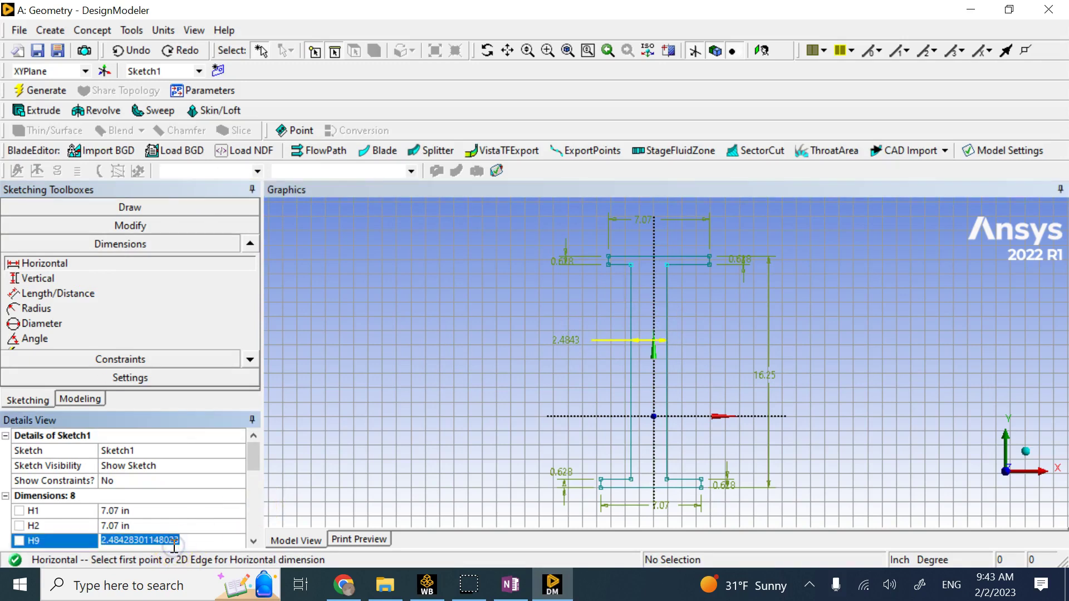
{"action": "type", "text": "0."}
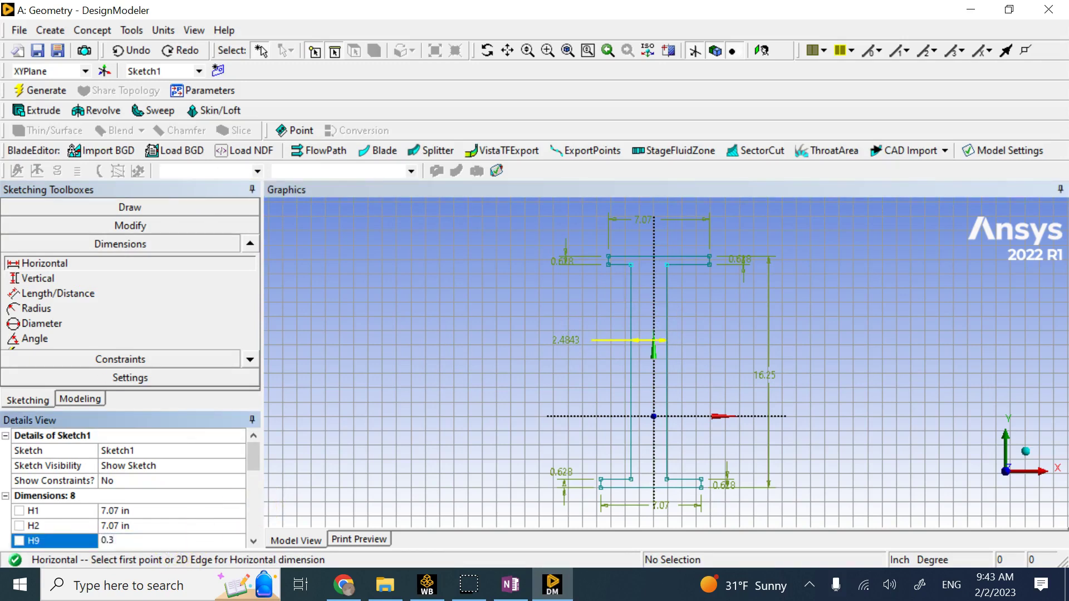
{"action": "type", "text": "38"}
{"action": "key", "text": "Return"}
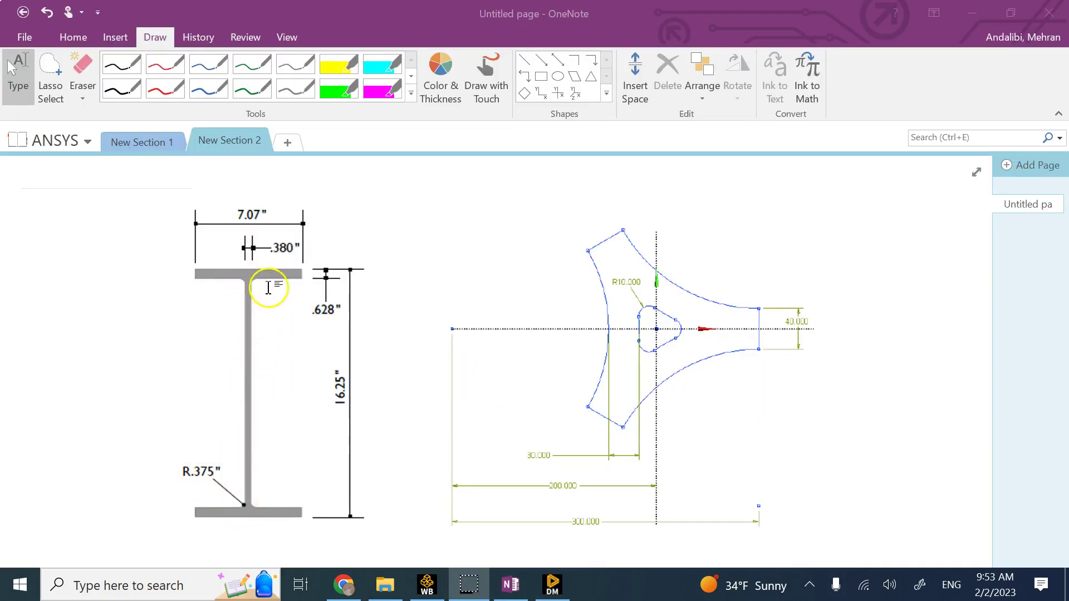
Return from OneNote to DesignModeler and make the top flange's two short end lines symmetric about the Y axis.
{"action": "left_click", "coordinate": [554, 590]}
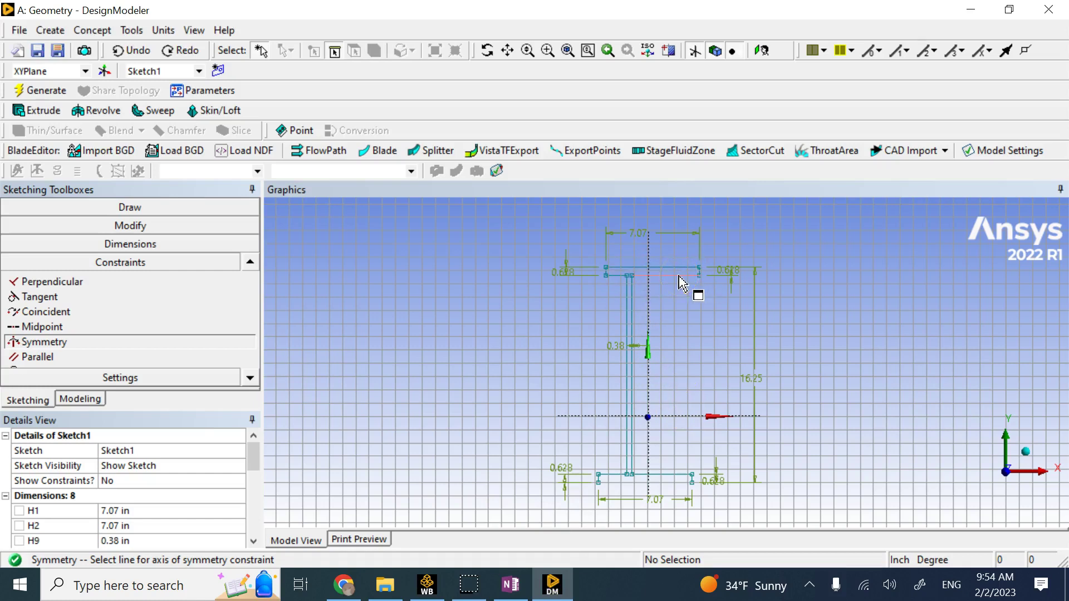
{"action": "left_click", "coordinate": [82, 356]}
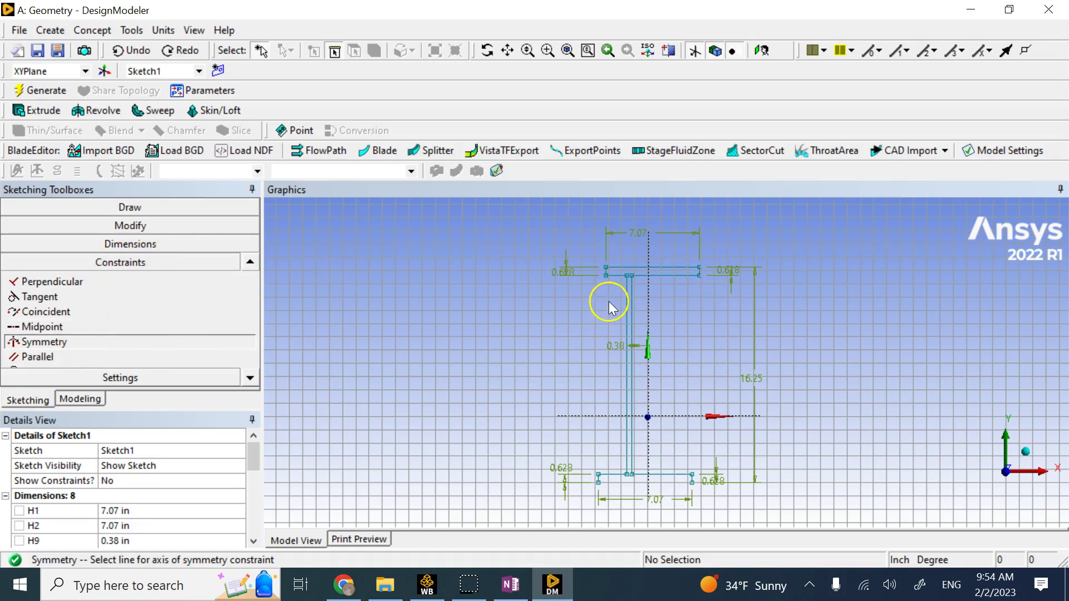
{"action": "scroll", "coordinate": [597, 254], "scroll_direction": "up", "scroll_amount": 2}
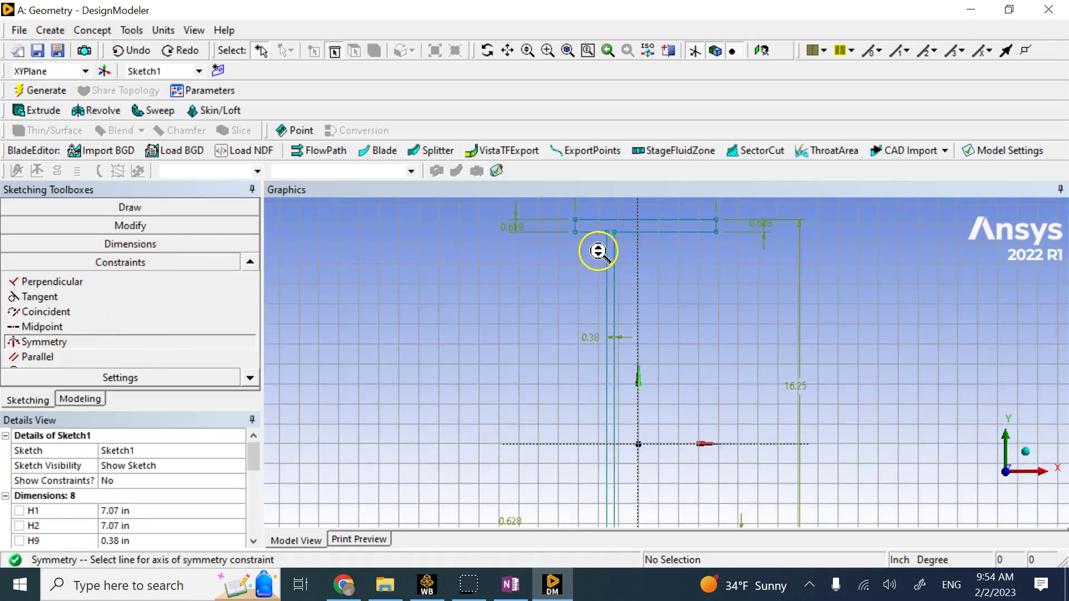
{"action": "scroll", "coordinate": [598, 252], "scroll_direction": "up", "scroll_amount": 1}
{"action": "middle_click_drag", "start_coordinate": [599, 252], "coordinate": [622, 402], "text": "ctrl"}
{"action": "scroll", "coordinate": [622, 402], "scroll_direction": "up", "scroll_amount": 2}
{"action": "scroll", "coordinate": [646, 340], "scroll_direction": "up", "scroll_amount": 2}
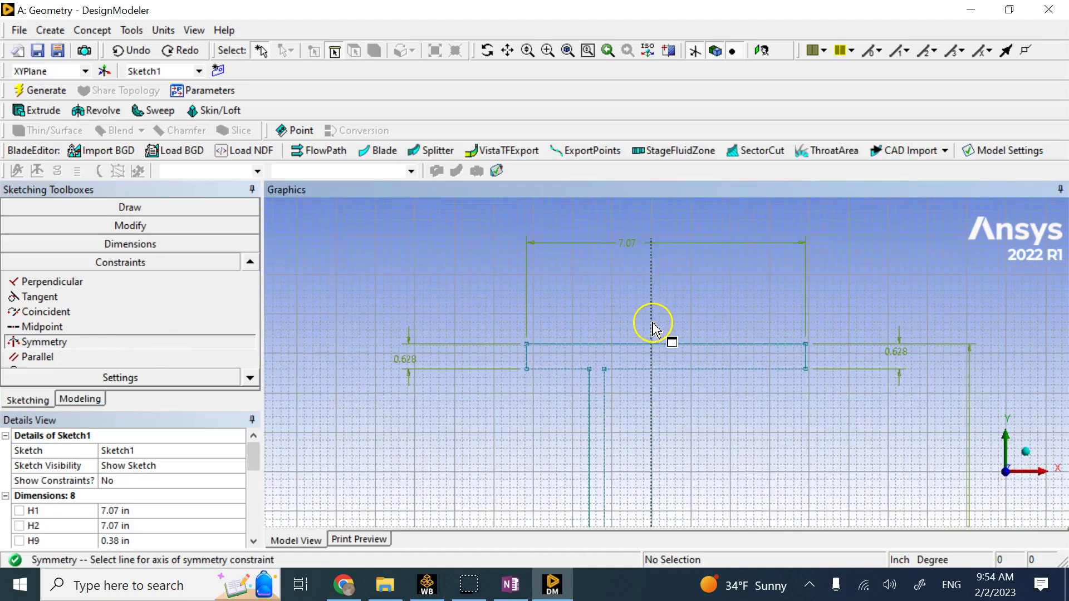
{"action": "left_click", "coordinate": [652, 324]}
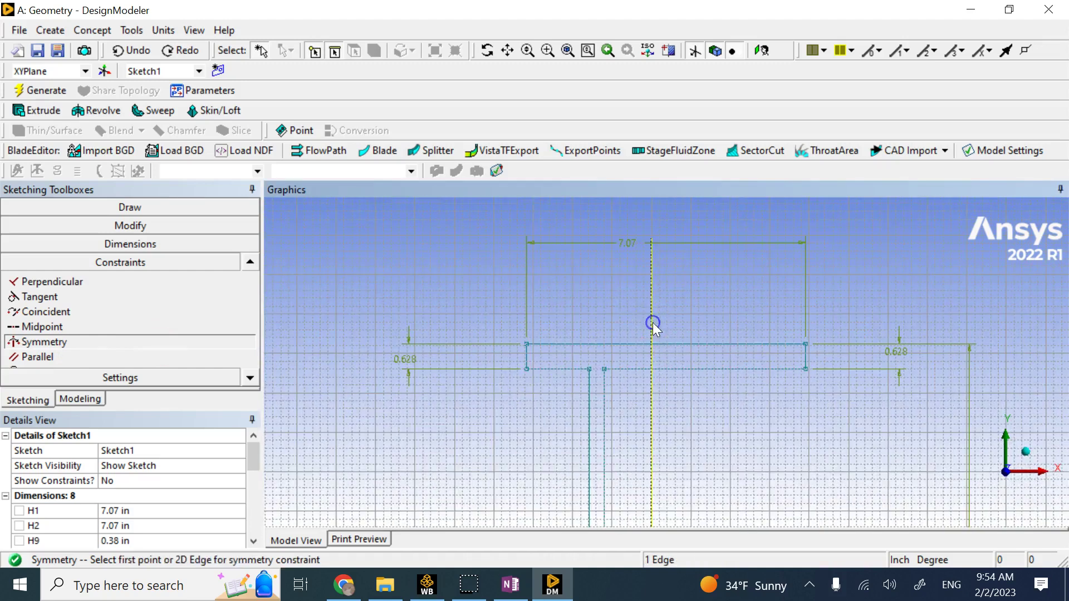
{"action": "left_click", "coordinate": [529, 360]}
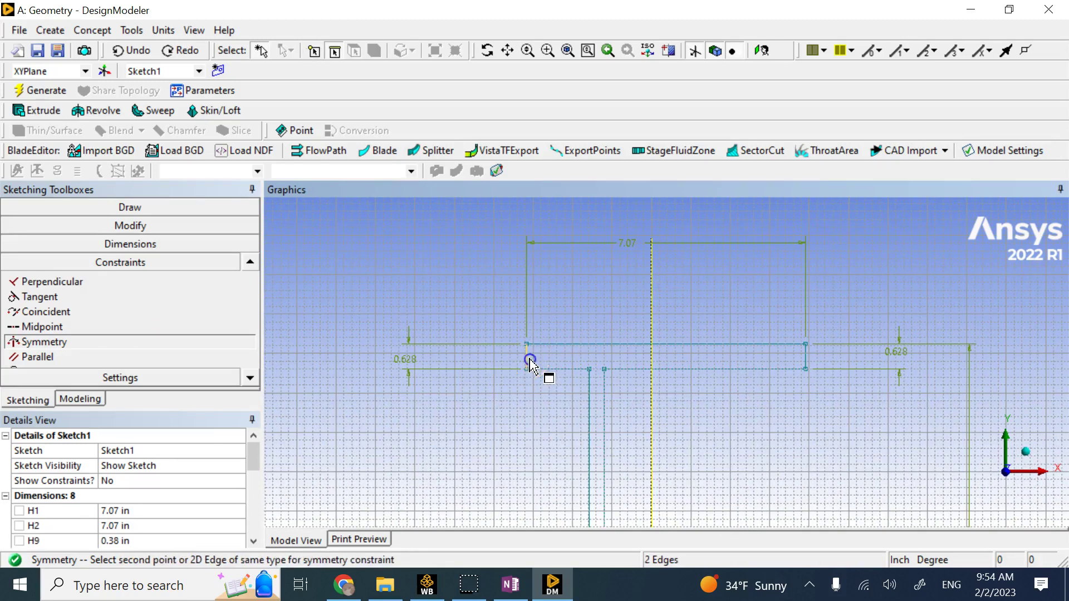
{"action": "left_click", "coordinate": [805, 359]}
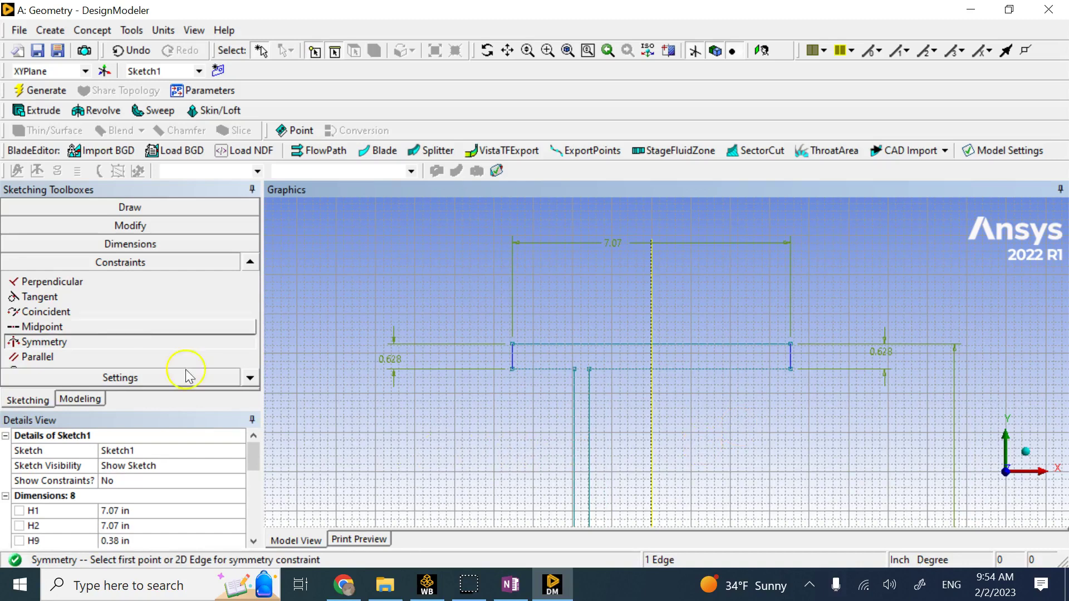
Apply a symmetry constraint to the two vertical web lines about the Y axis.
{"action": "left_click", "coordinate": [103, 327]}
{"action": "left_click", "coordinate": [102, 341]}
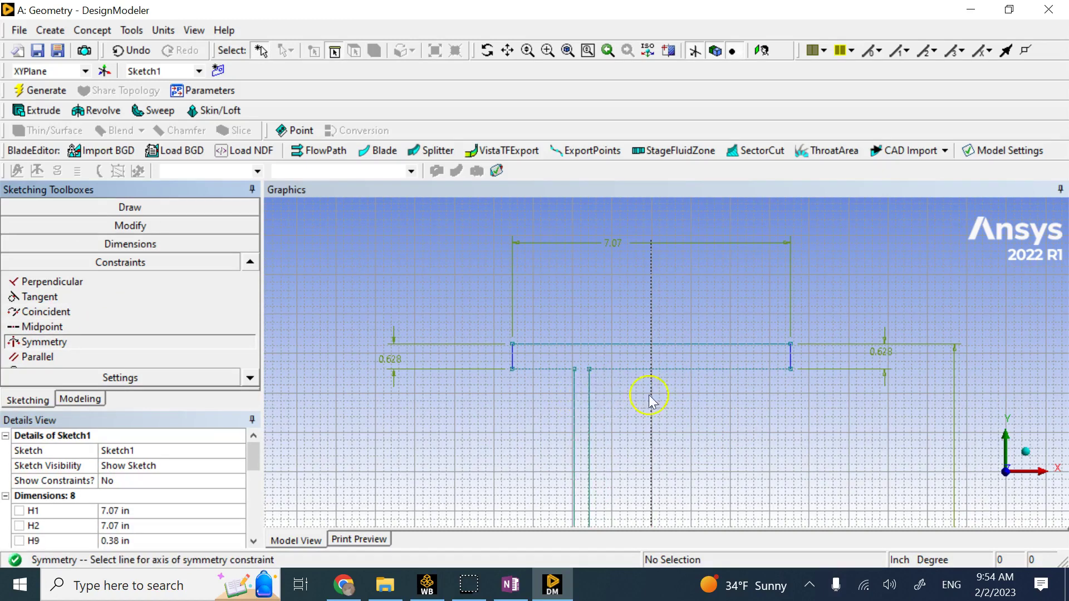
{"action": "left_click", "coordinate": [651, 410]}
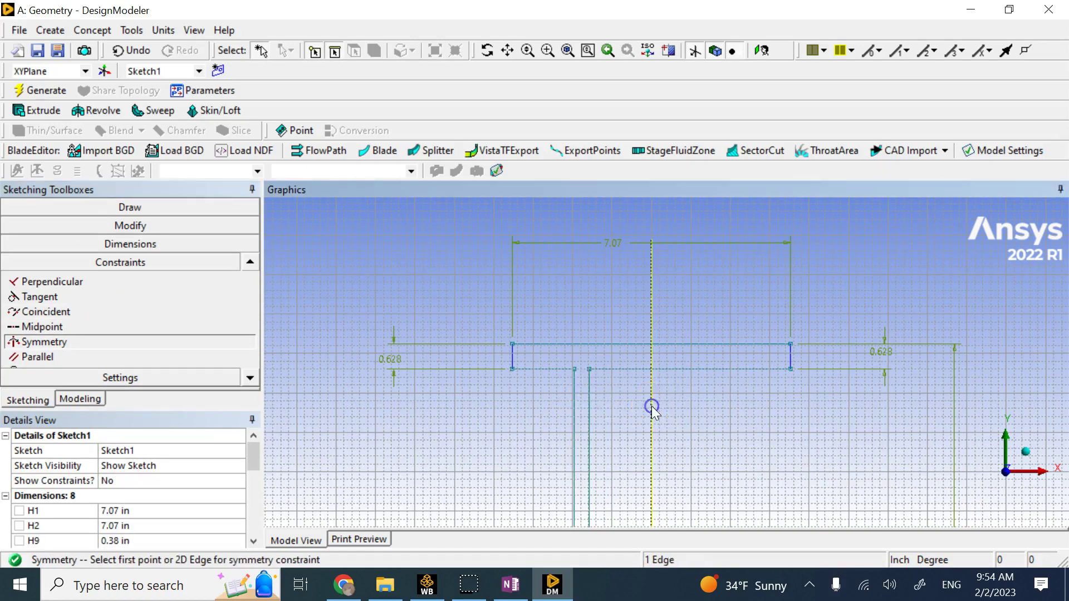
{"action": "left_click", "coordinate": [573, 440]}
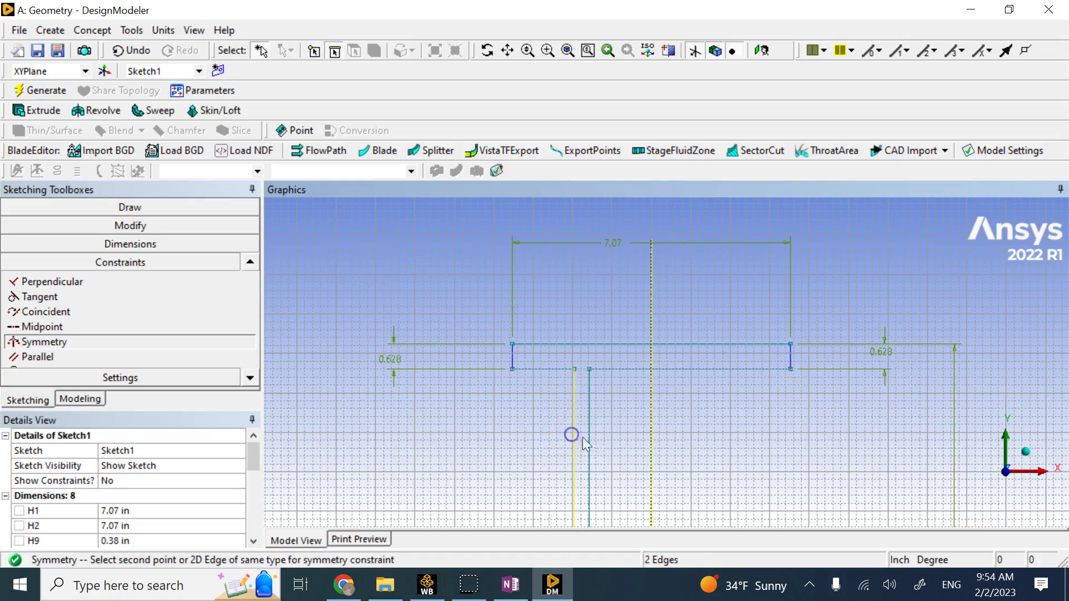
{"action": "left_click", "coordinate": [590, 441]}
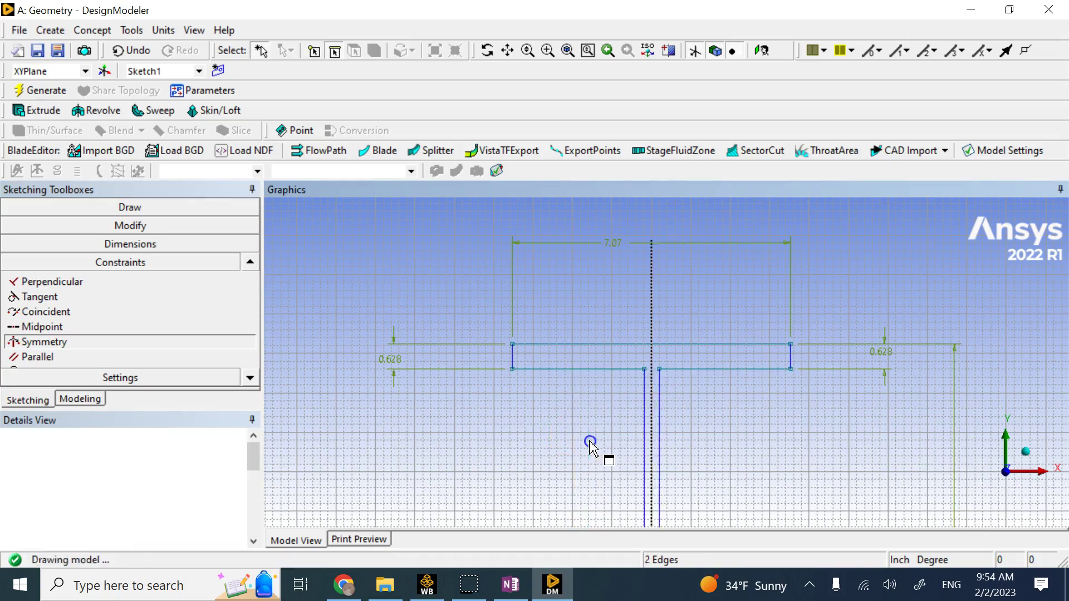
Make the bottom flange's two short end lines symmetric about the Y axis.
{"action": "scroll", "coordinate": [664, 459], "scroll_direction": "down", "scroll_amount": 6}
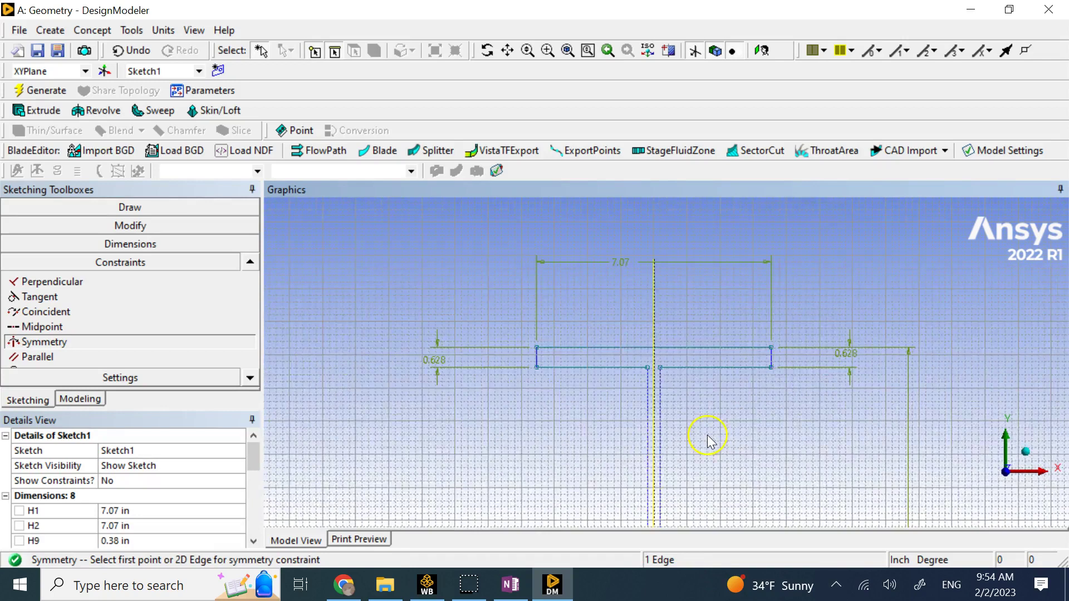
{"action": "scroll", "coordinate": [666, 499], "scroll_direction": "up", "scroll_amount": 6}
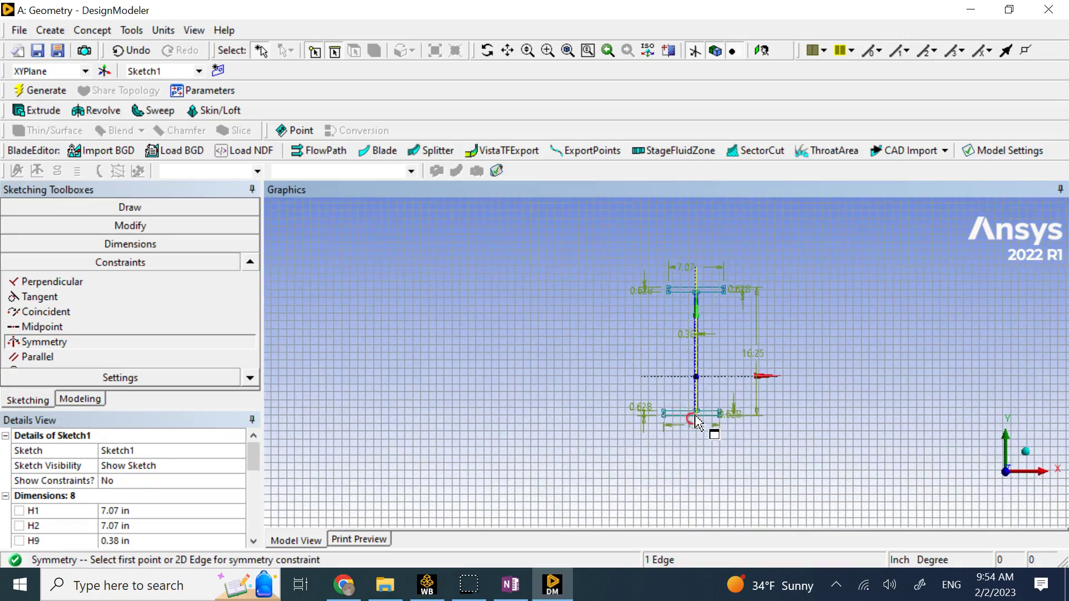
{"action": "scroll", "coordinate": [742, 468], "scroll_direction": "up", "scroll_amount": 1}
{"action": "middle_click_drag", "start_coordinate": [741, 468], "coordinate": [723, 346], "text": "ctrl"}
{"action": "scroll", "coordinate": [724, 344], "scroll_direction": "up", "scroll_amount": 5}
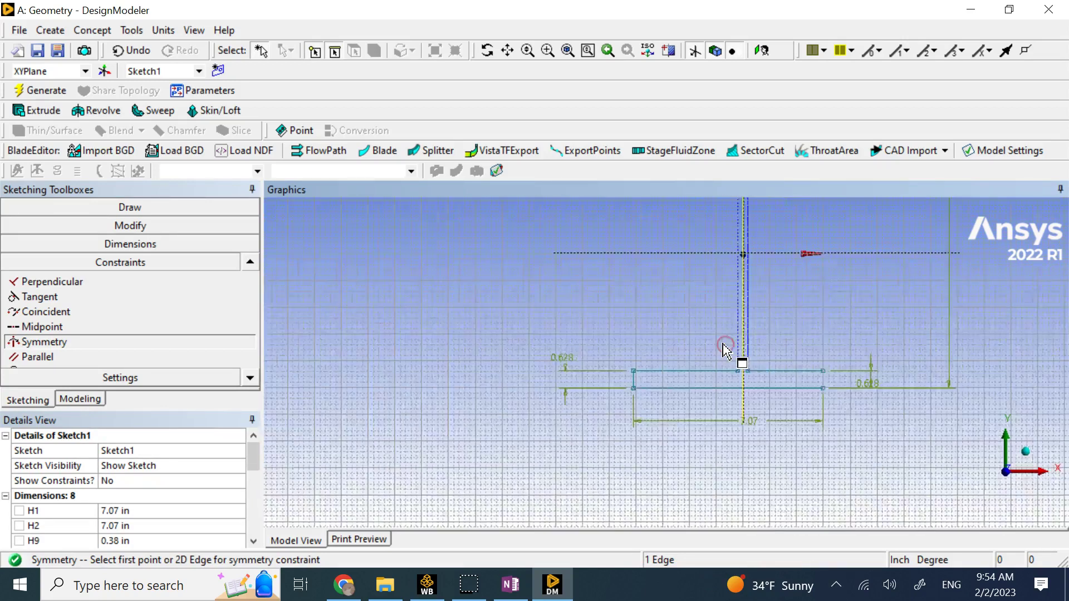
{"action": "left_click", "coordinate": [155, 341]}
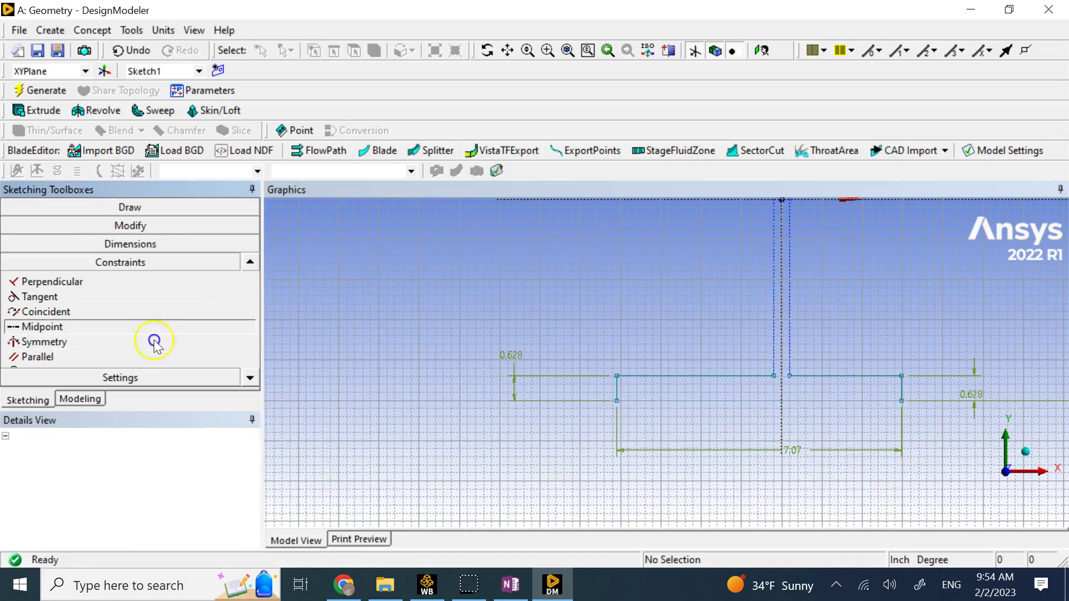
{"action": "left_click", "coordinate": [782, 385]}
{"action": "left_click", "coordinate": [617, 390]}
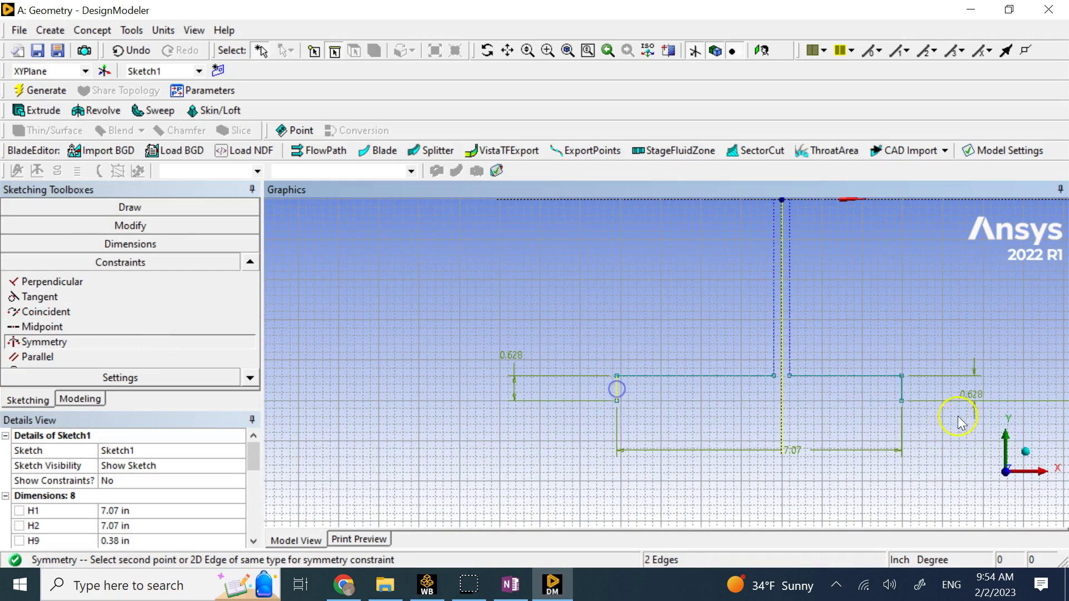
{"action": "left_click", "coordinate": [903, 388]}
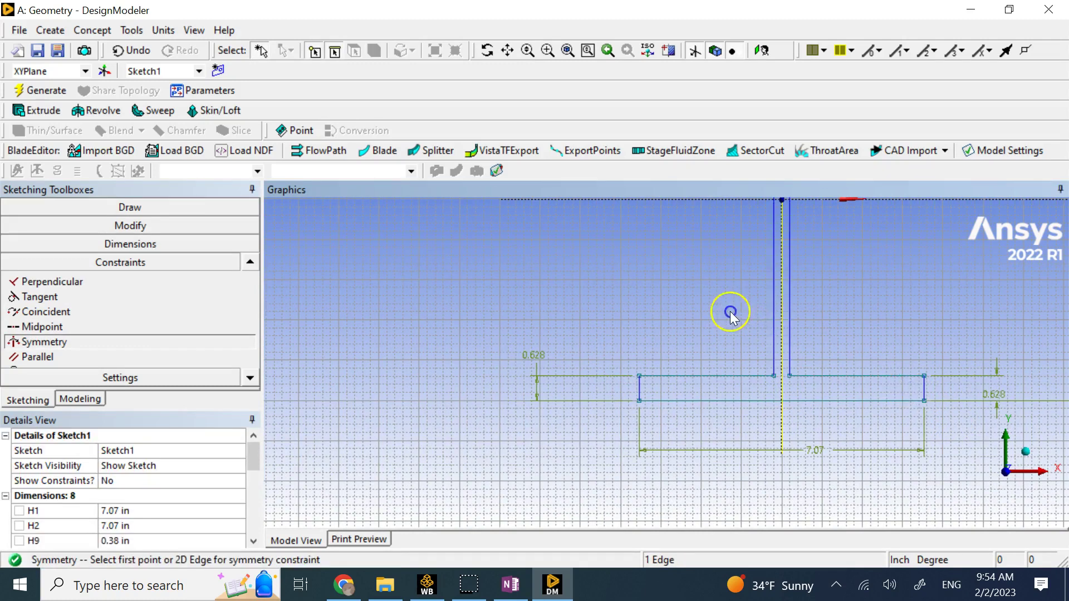
Constrain the I-beam's bottom edge and top edge to be symmetric about the X axis.
{"action": "scroll", "coordinate": [721, 299], "scroll_direction": "down", "scroll_amount": 5}
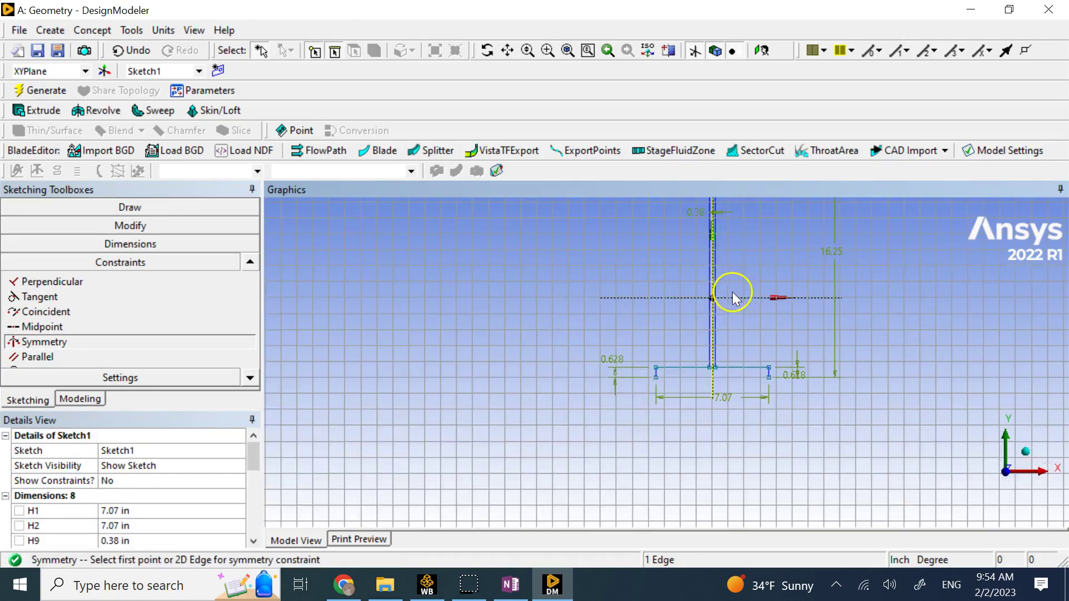
{"action": "left_click", "coordinate": [115, 326]}
{"action": "left_click", "coordinate": [107, 341]}
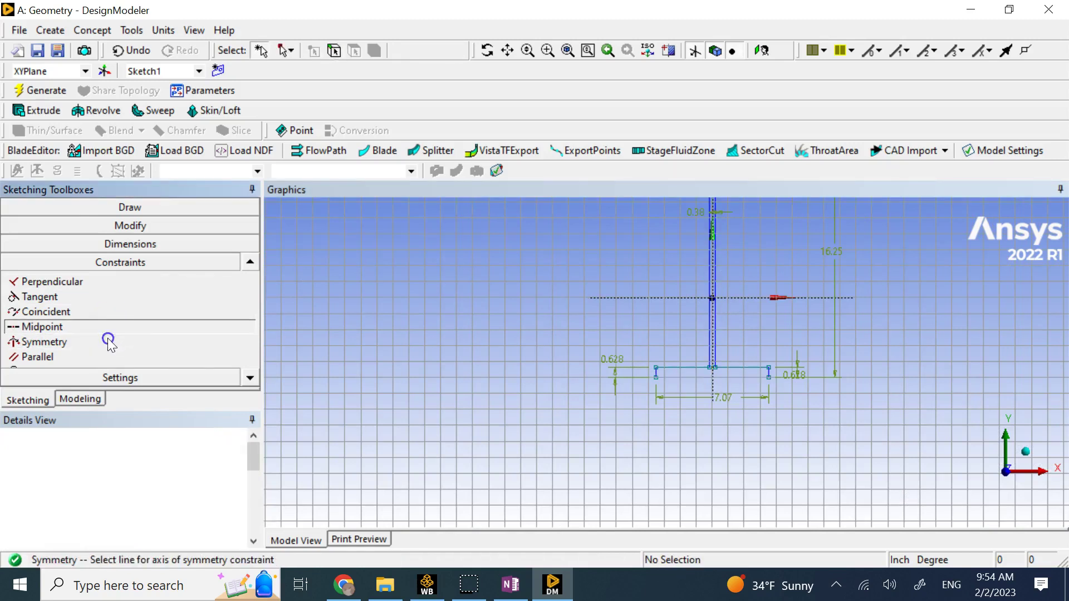
{"action": "scroll", "coordinate": [685, 247], "scroll_direction": "down", "scroll_amount": 5}
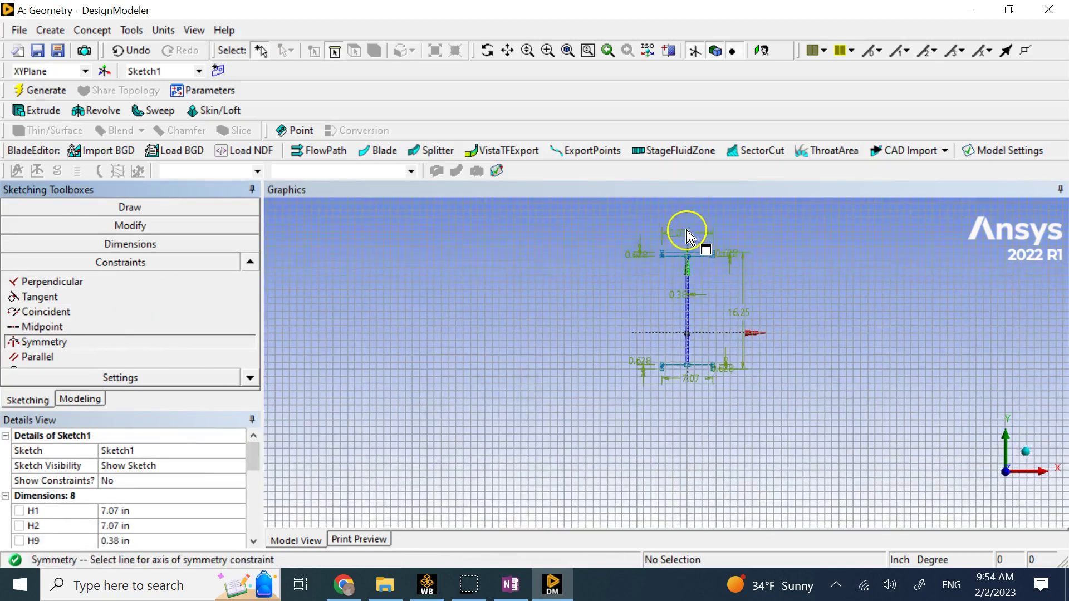
{"action": "scroll", "coordinate": [706, 333], "scroll_direction": "up", "scroll_amount": 2}
{"action": "left_click", "coordinate": [721, 330]}
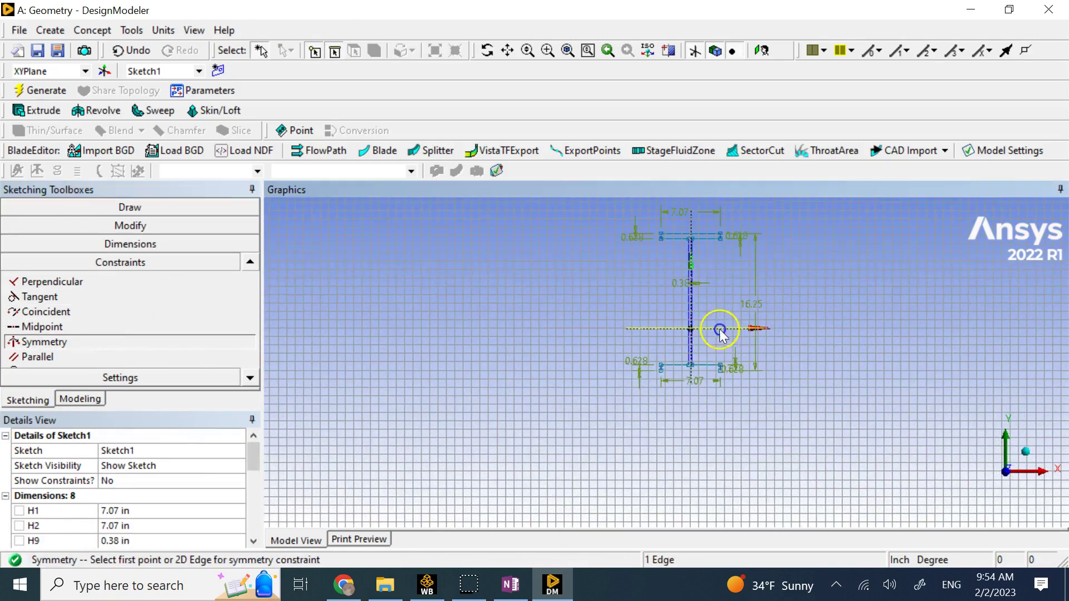
{"action": "scroll", "coordinate": [696, 370], "scroll_direction": "up", "scroll_amount": 2}
{"action": "scroll", "coordinate": [701, 378], "scroll_direction": "up", "scroll_amount": 2}
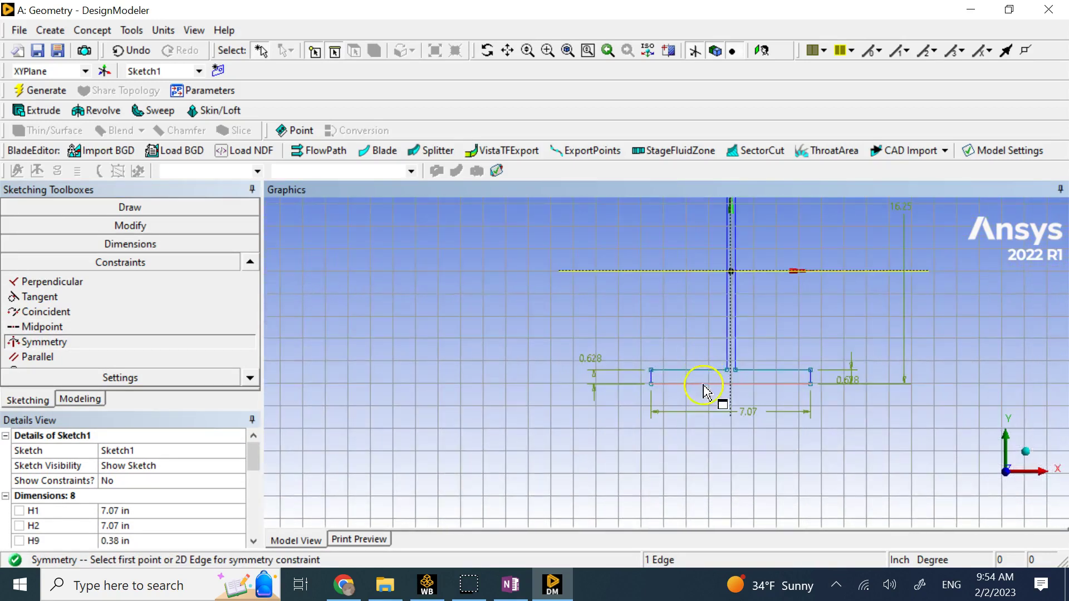
{"action": "left_click", "coordinate": [702, 385]}
{"action": "scroll", "coordinate": [704, 382], "scroll_direction": "down", "scroll_amount": 4}
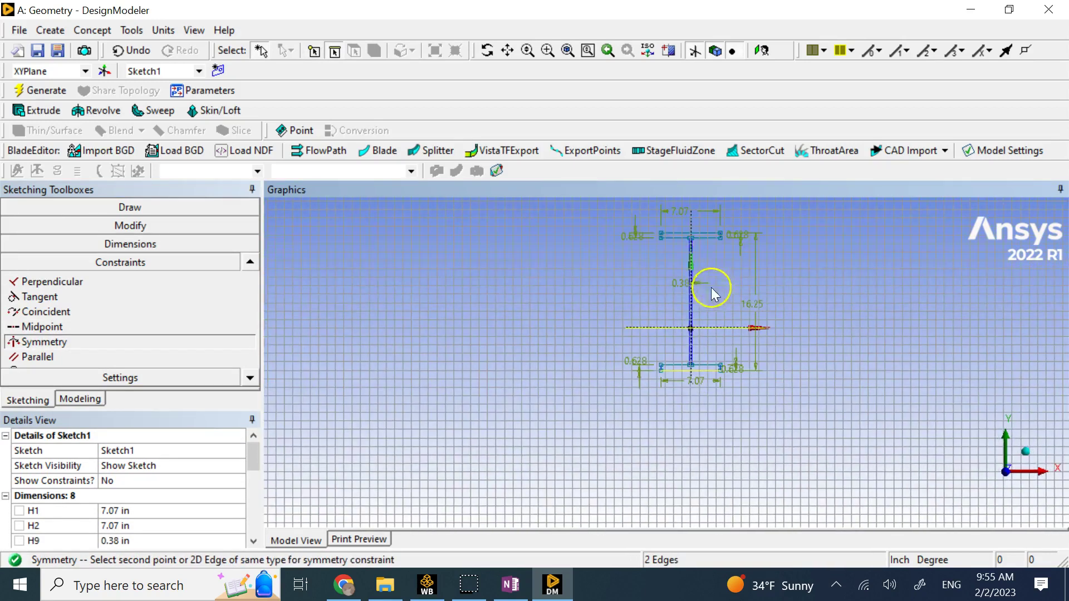
{"action": "left_click", "coordinate": [700, 238]}
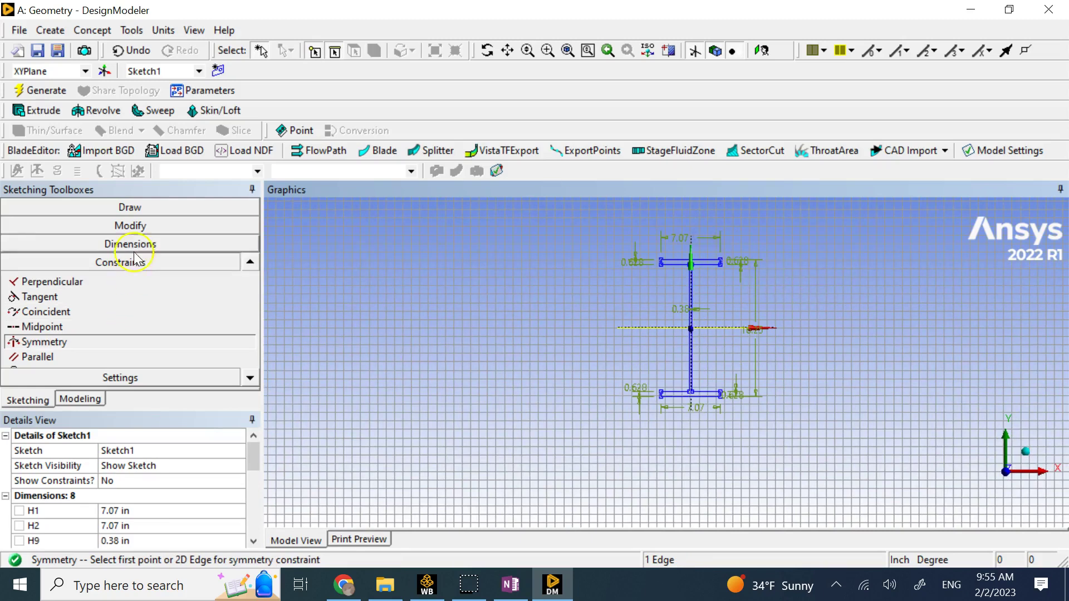
{"action": "left_click", "coordinate": [136, 208]}
{"action": "scroll", "coordinate": [718, 289], "scroll_direction": "up", "scroll_amount": 2}
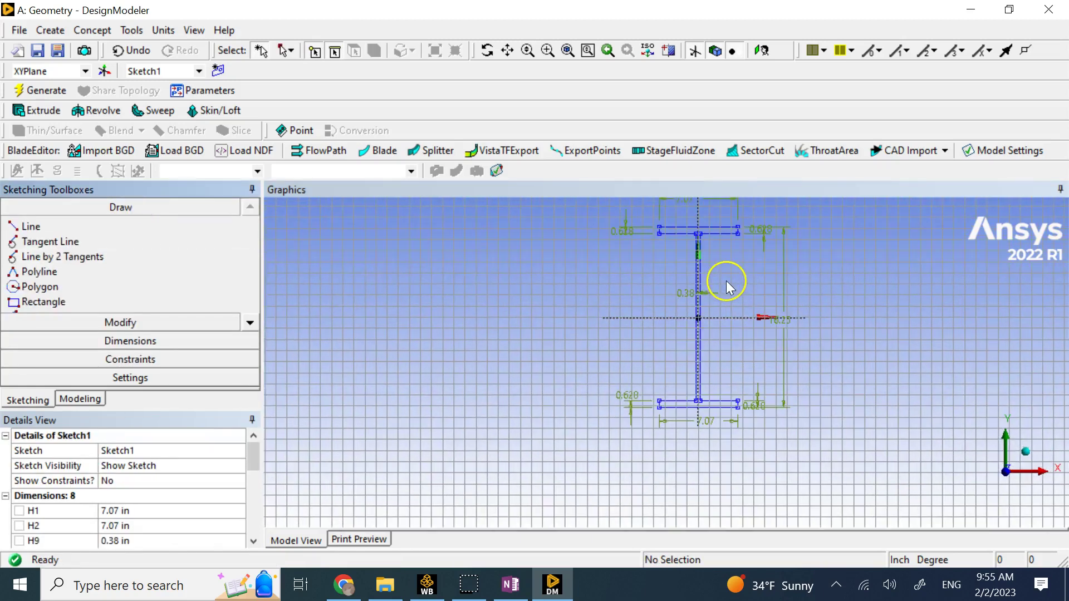
{"action": "middle_click_drag", "start_coordinate": [722, 293], "coordinate": [642, 335], "text": "ctrl"}
{"action": "scroll", "coordinate": [640, 335], "scroll_direction": "up", "scroll_amount": 2}
{"action": "scroll", "coordinate": [640, 335], "scroll_direction": "up", "scroll_amount": 1}
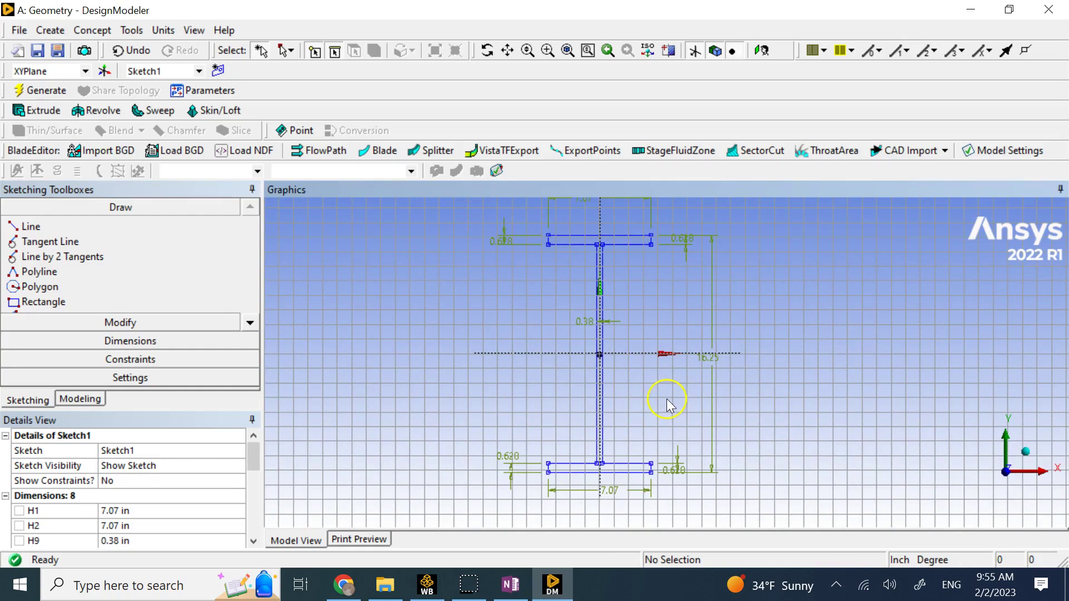
Move the overall height dimension to the left side of the I-beam.
{"action": "left_click", "coordinate": [810, 306]}
{"action": "left_click", "coordinate": [627, 117]}
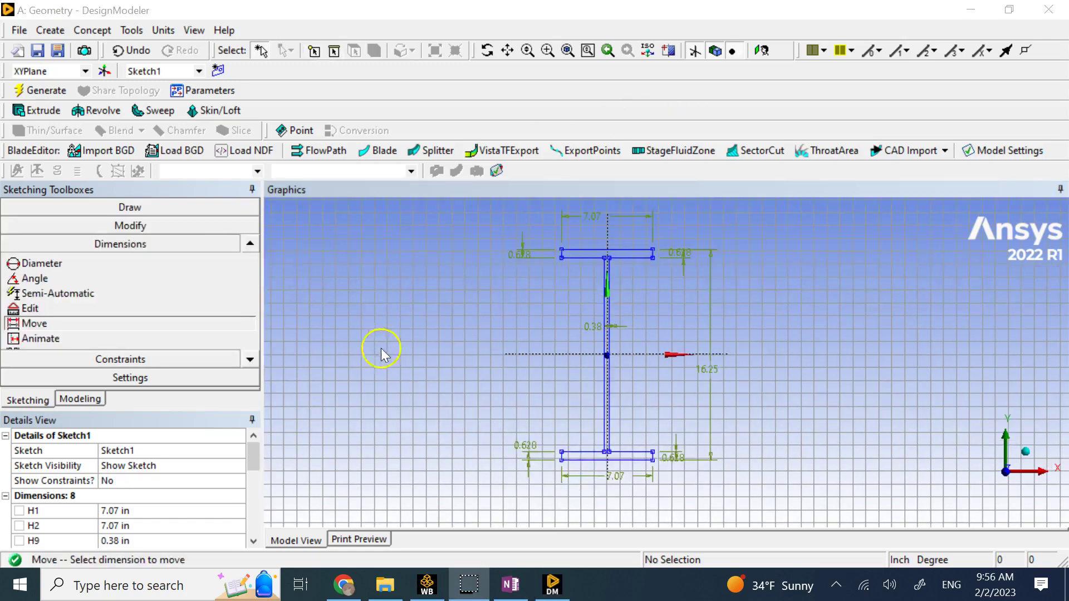
{"action": "left_click", "coordinate": [707, 372]}
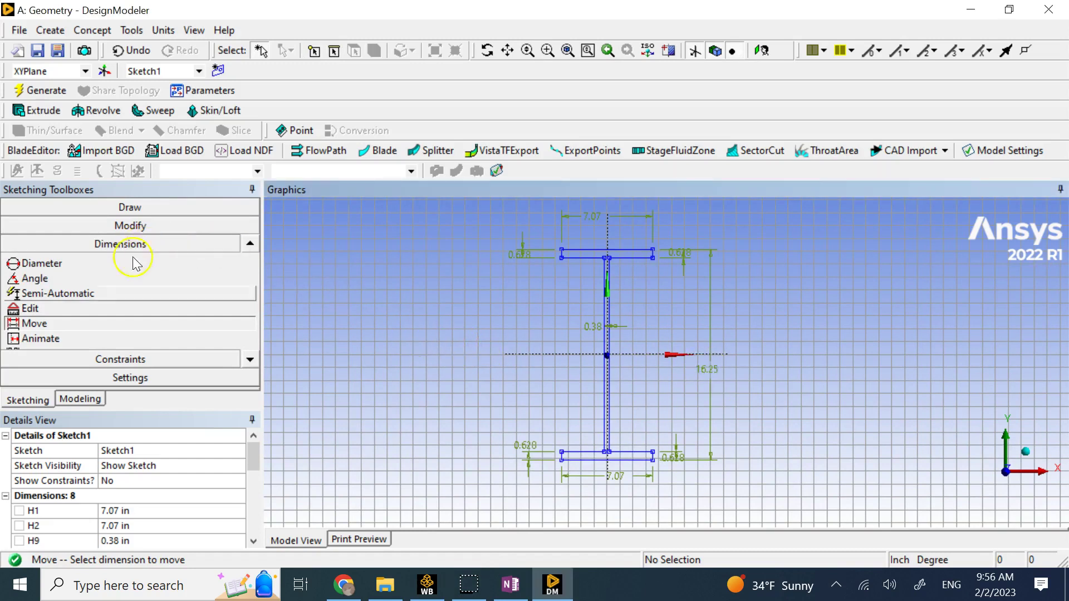
{"action": "left_click", "coordinate": [709, 371]}
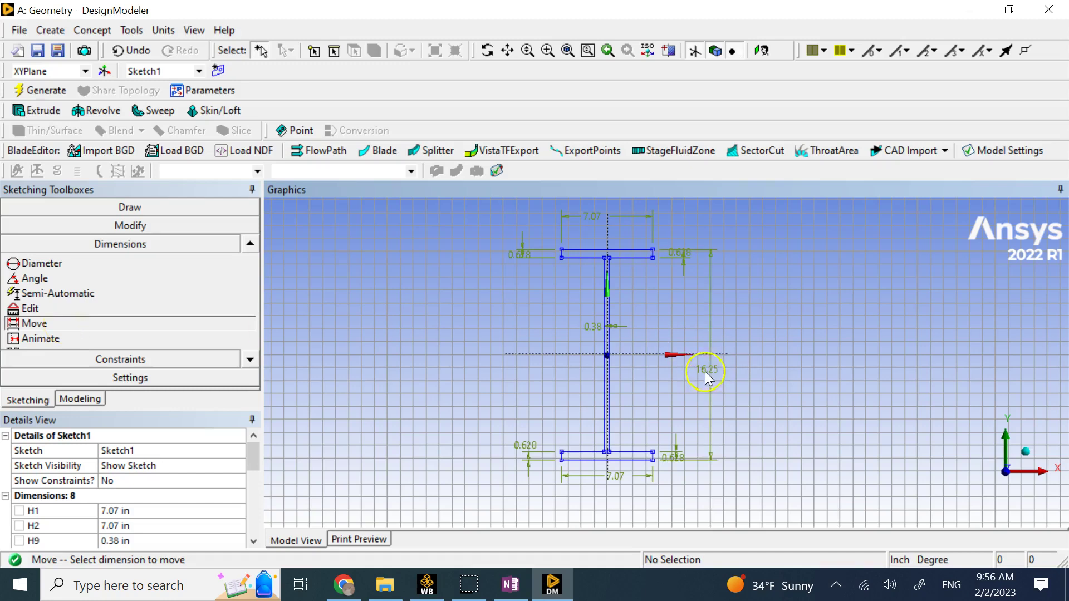
{"action": "left_click", "coordinate": [706, 369]}
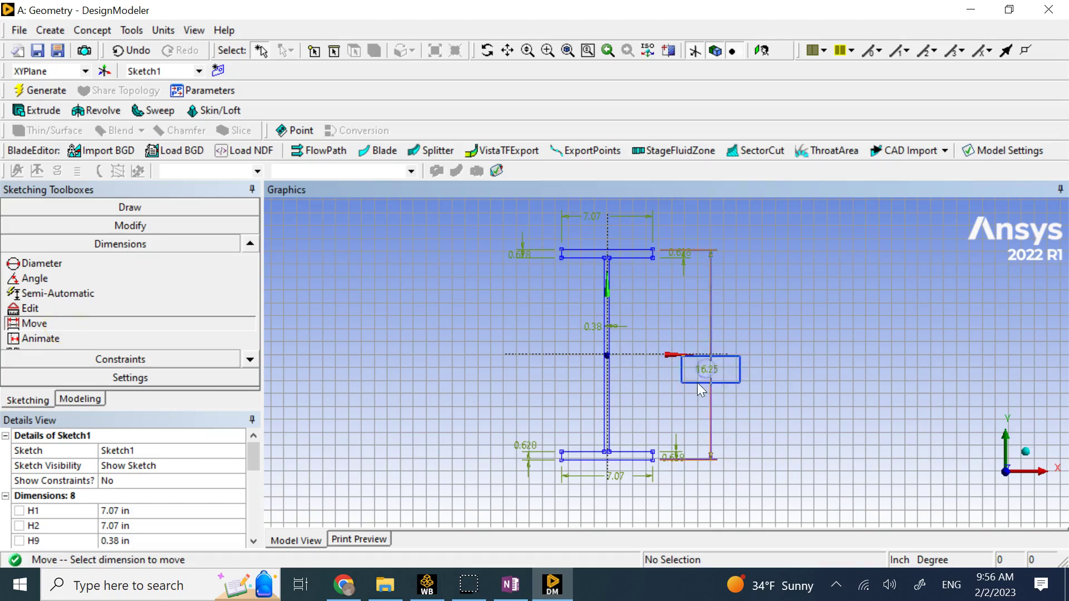
{"action": "left_click", "coordinate": [474, 389]}
Reposition the four flange thickness dimensions and the web thickness dimension farther out, clear of the I-beam outline.
{"action": "left_click", "coordinate": [524, 257]}
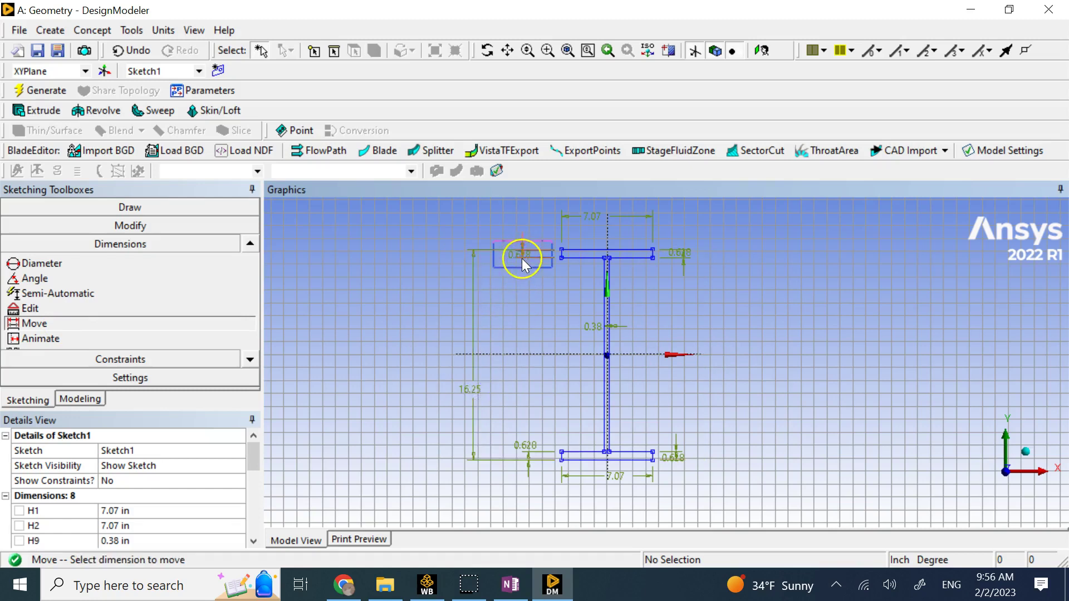
{"action": "left_click", "coordinate": [533, 211]}
{"action": "left_click", "coordinate": [754, 329]}
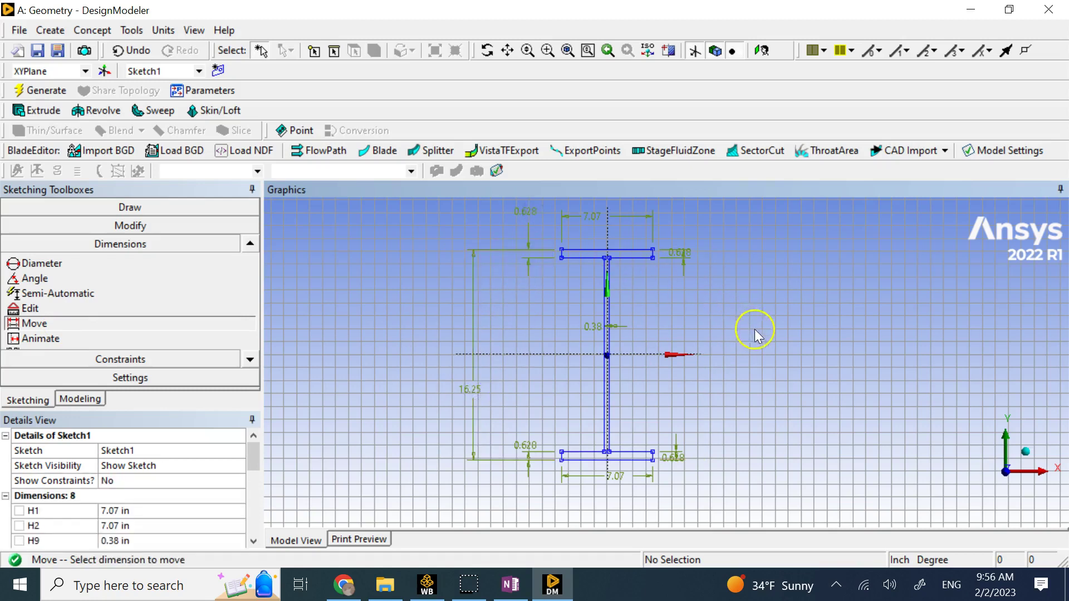
{"action": "left_click", "coordinate": [690, 432]}
{"action": "left_click", "coordinate": [688, 418]}
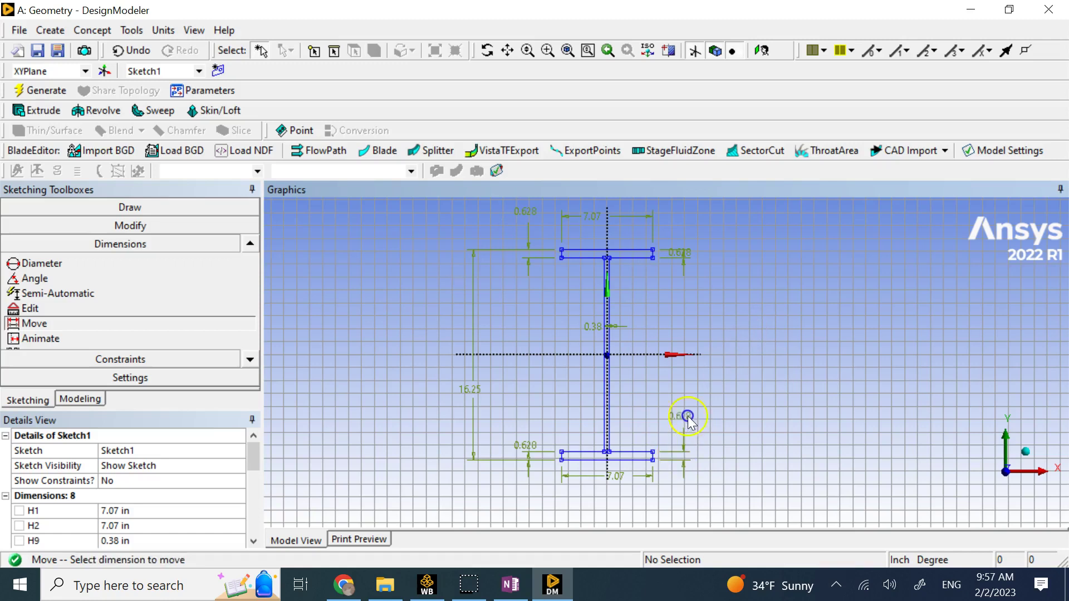
{"action": "left_click", "coordinate": [536, 424]}
{"action": "left_click", "coordinate": [593, 325]}
{"action": "left_click", "coordinate": [547, 329]}
{"action": "left_click", "coordinate": [747, 336]}
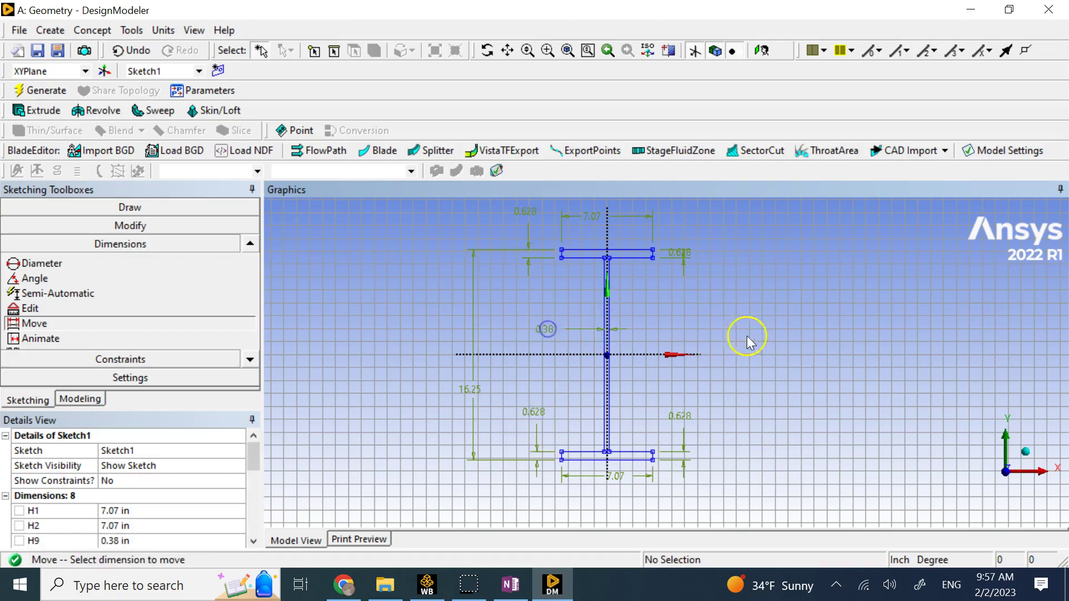
{"action": "left_click", "coordinate": [699, 284]}
{"action": "left_click", "coordinate": [713, 238]}
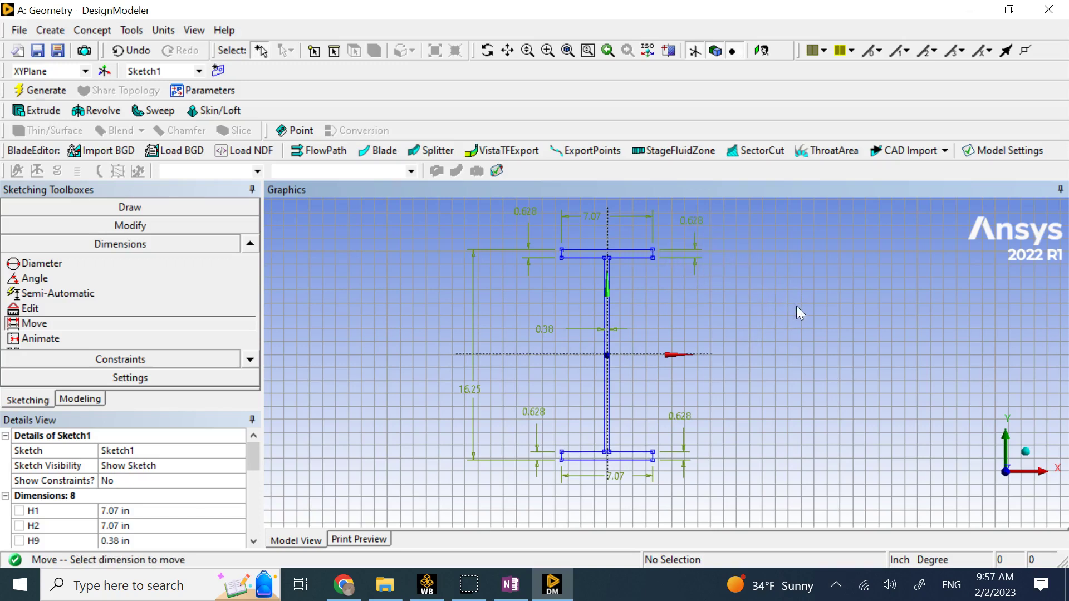
Check the fillet radius in the OneNote drawing and fillet both corners between the web and the top flange at 0.375 in.
{"action": "left_click", "coordinate": [170, 228]}
{"action": "left_click", "coordinate": [78, 248]}
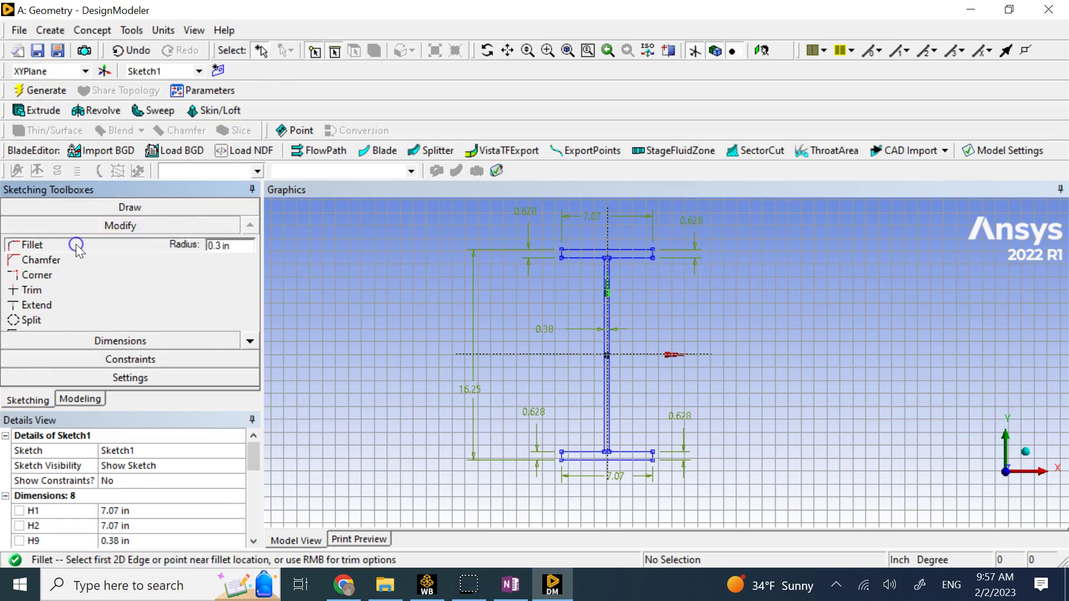
{"action": "left_click", "coordinate": [510, 585]}
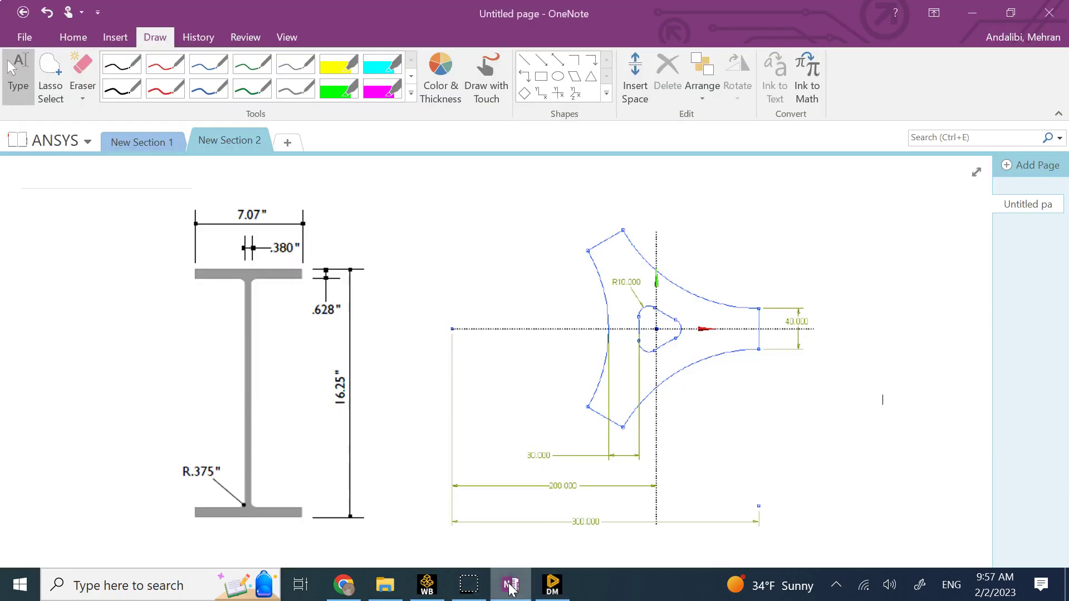
{"action": "left_click", "coordinate": [552, 585]}
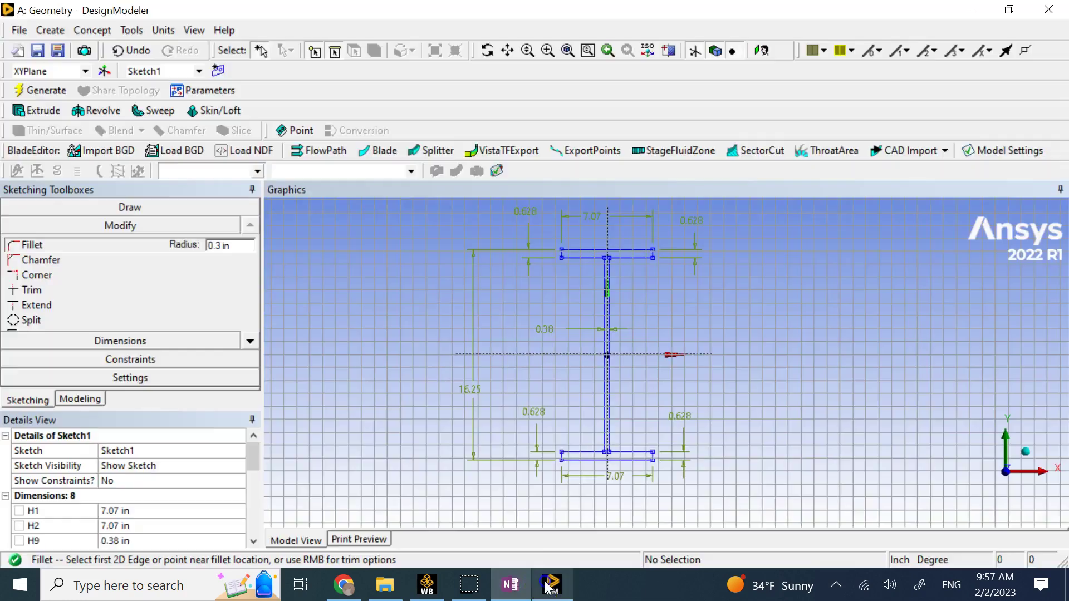
{"action": "scroll", "coordinate": [612, 257], "scroll_direction": "up", "scroll_amount": 3}
{"action": "scroll", "coordinate": [584, 231], "scroll_direction": "up", "scroll_amount": 4}
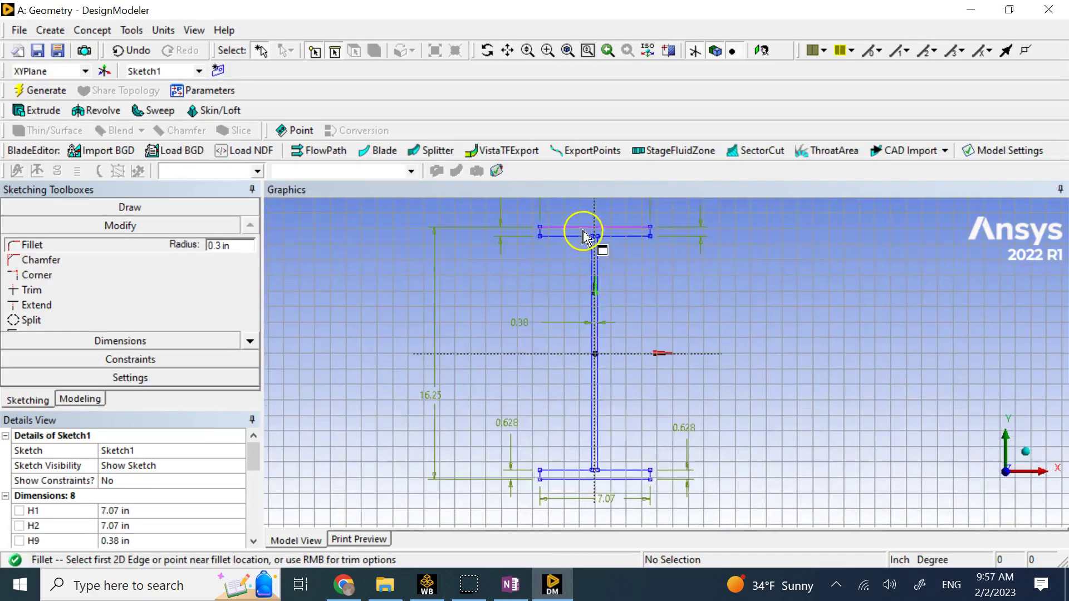
{"action": "scroll", "coordinate": [613, 328], "scroll_direction": "down", "scroll_amount": 5}
{"action": "scroll", "coordinate": [639, 334], "scroll_direction": "up", "scroll_amount": 5}
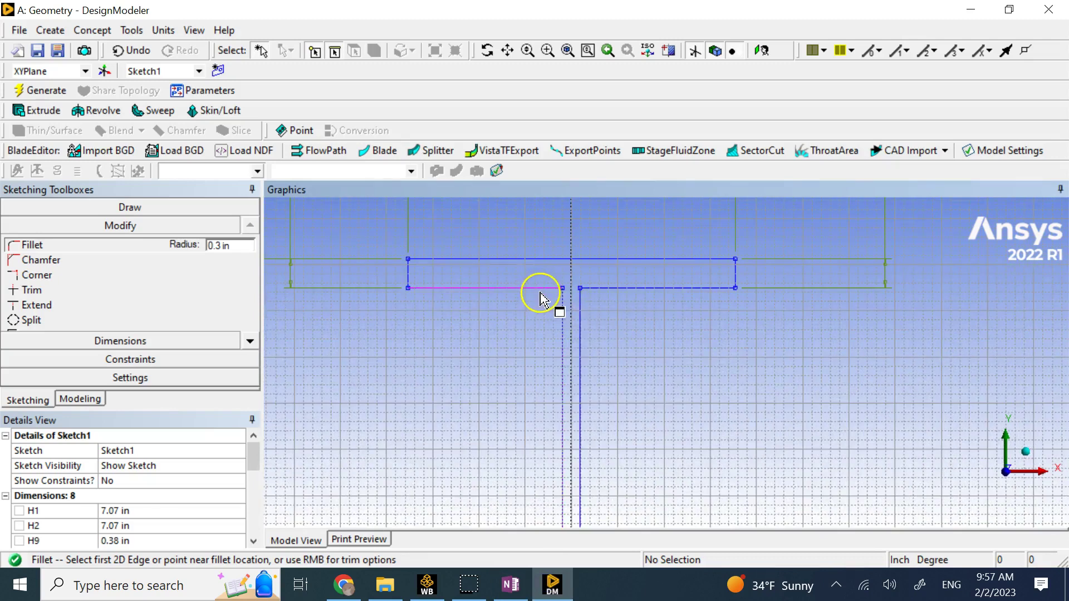
{"action": "left_click", "coordinate": [542, 291]}
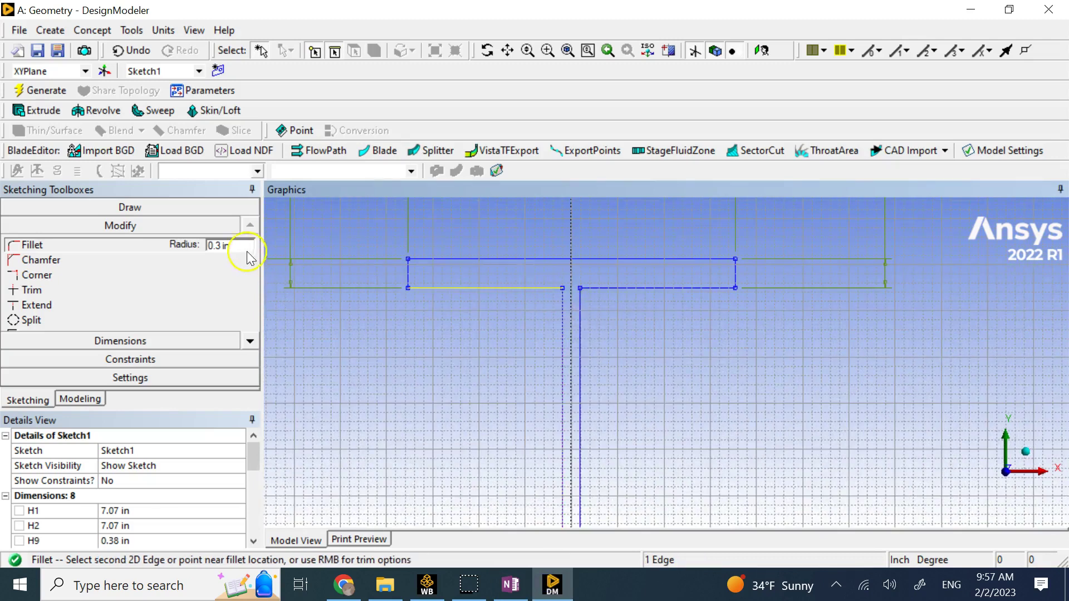
{"action": "left_click", "coordinate": [221, 250]}
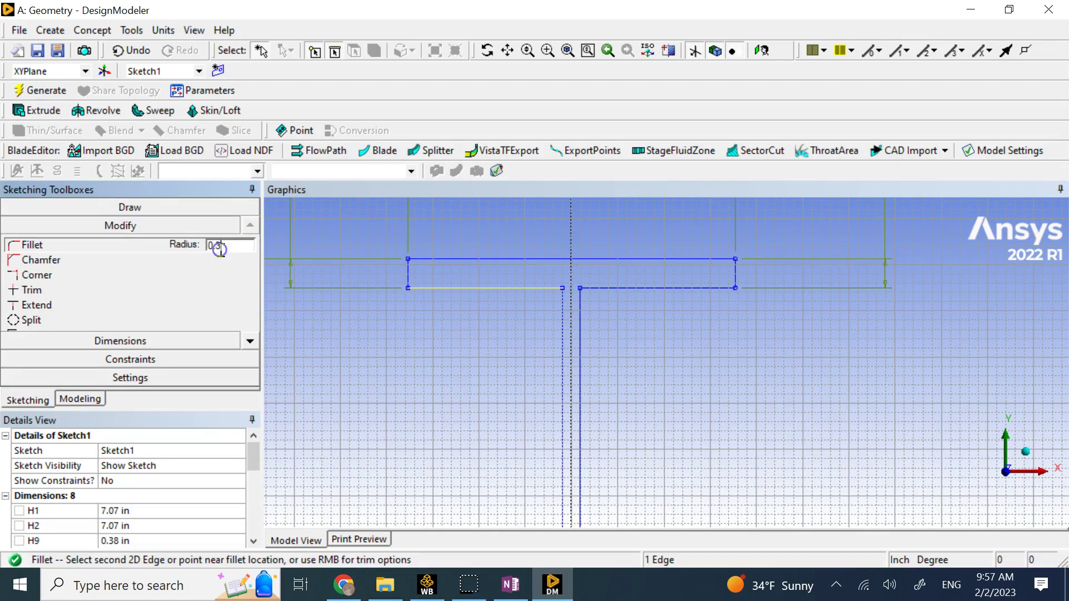
{"action": "left_click", "coordinate": [566, 318]}
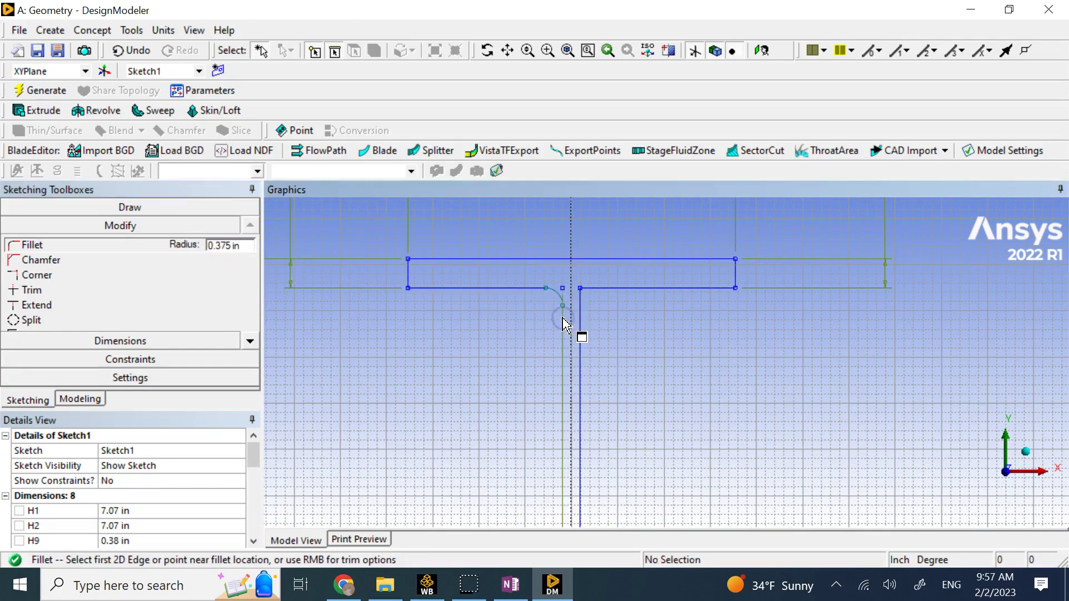
{"action": "left_click", "coordinate": [589, 289]}
{"action": "left_click", "coordinate": [582, 305]}
Fillet both corners between the web and the bottom flange with a 0.375 in radius.
{"action": "middle_click_drag", "start_coordinate": [609, 392], "coordinate": [626, 179], "text": "ctrl"}
{"action": "mouse_move", "coordinate": [647, 427]}
{"action": "middle_mouse_down", "text": "ctrl"}
{"action": "mouse_move", "coordinate": [682, 278]}
{"action": "mouse_move", "coordinate": [685, 336]}
{"action": "mouse_move", "coordinate": [728, 195]}
{"action": "middle_mouse_up", "text": "ctrl"}
{"action": "left_click", "coordinate": [672, 387]}
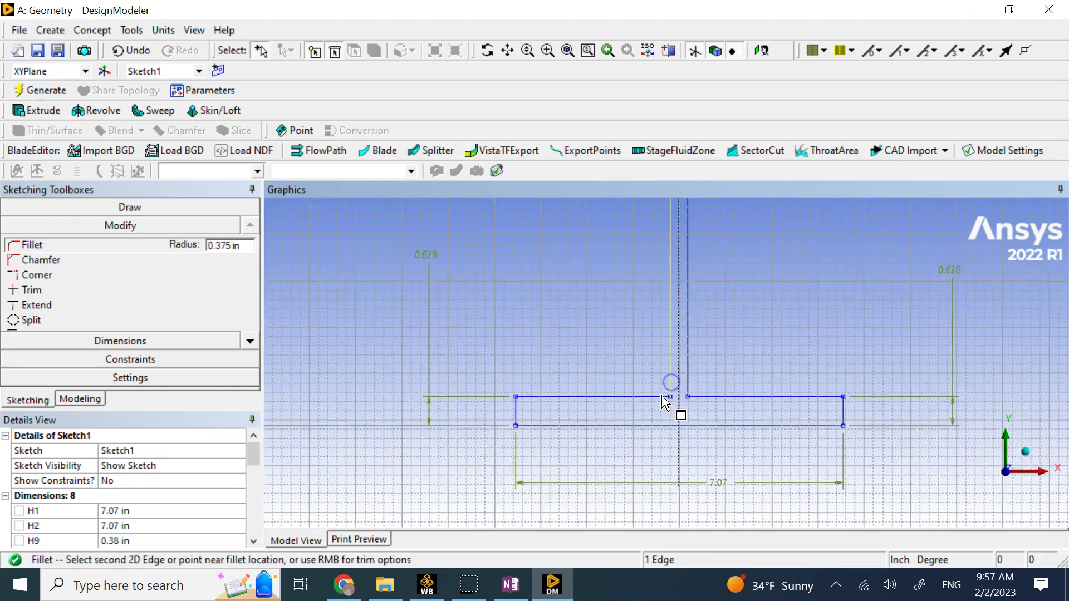
{"action": "left_click", "coordinate": [661, 397]}
{"action": "left_click", "coordinate": [689, 384]}
{"action": "left_click", "coordinate": [703, 398]}
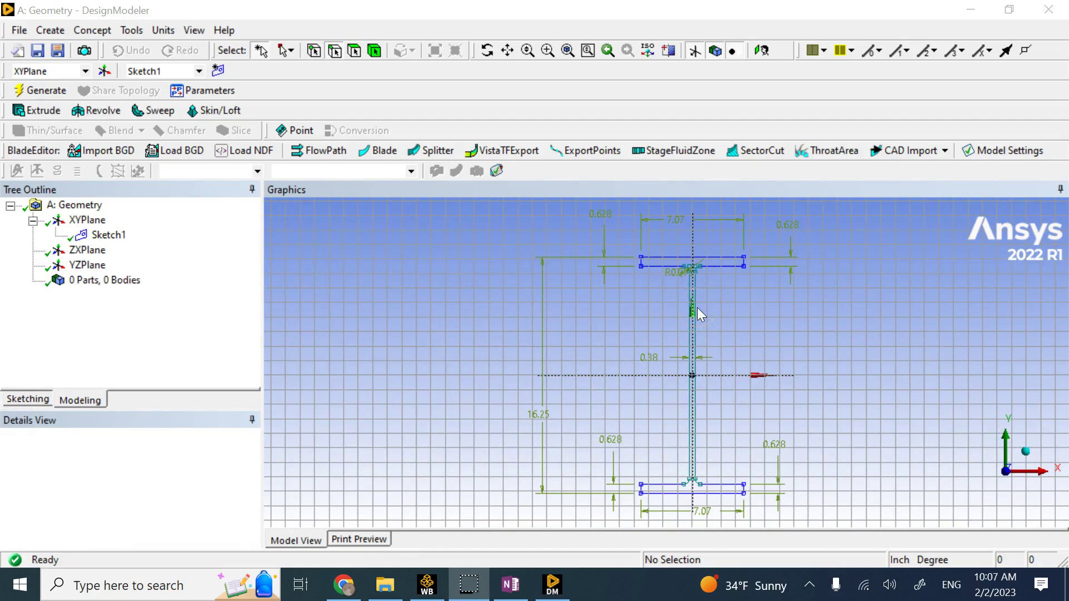
Start an Extrude feature from the I-beam sketch and inspect its preview in an isometric view.
{"action": "left_click", "coordinate": [472, 363]}
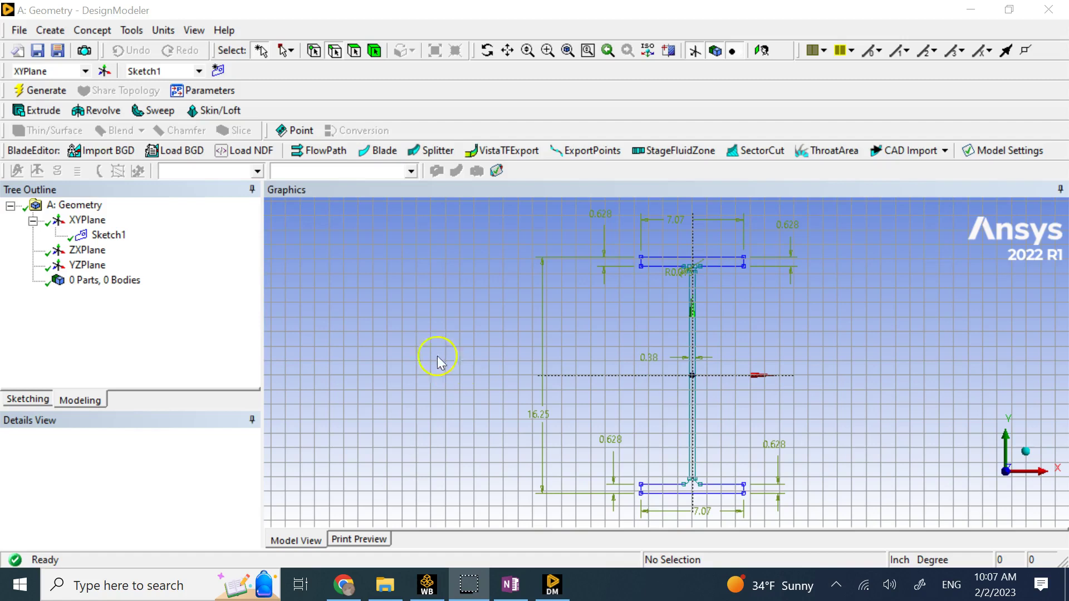
{"action": "left_click", "coordinate": [50, 111]}
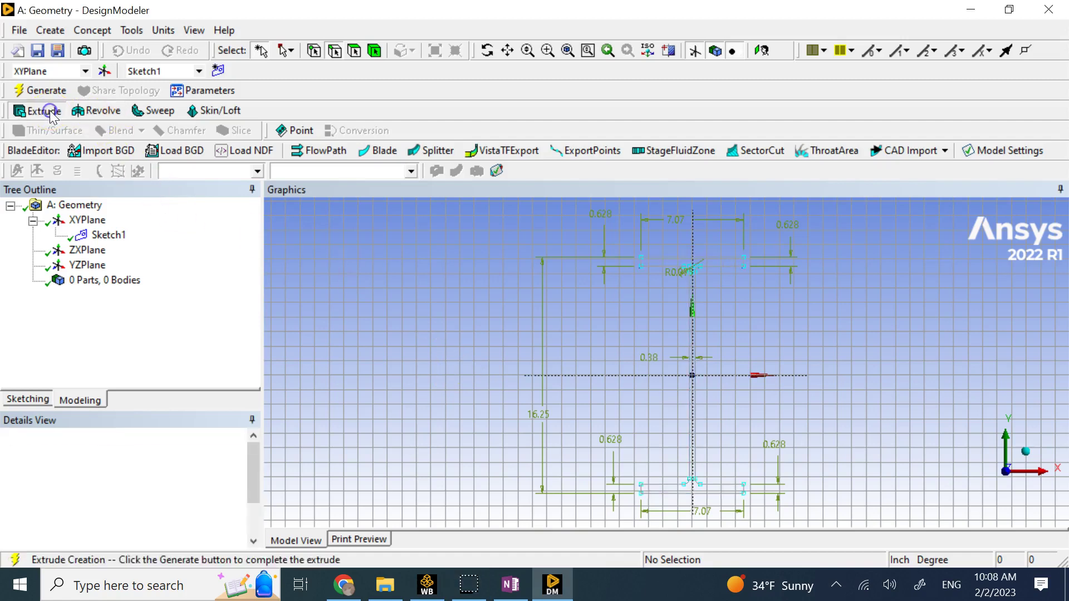
{"action": "left_click", "coordinate": [141, 357]}
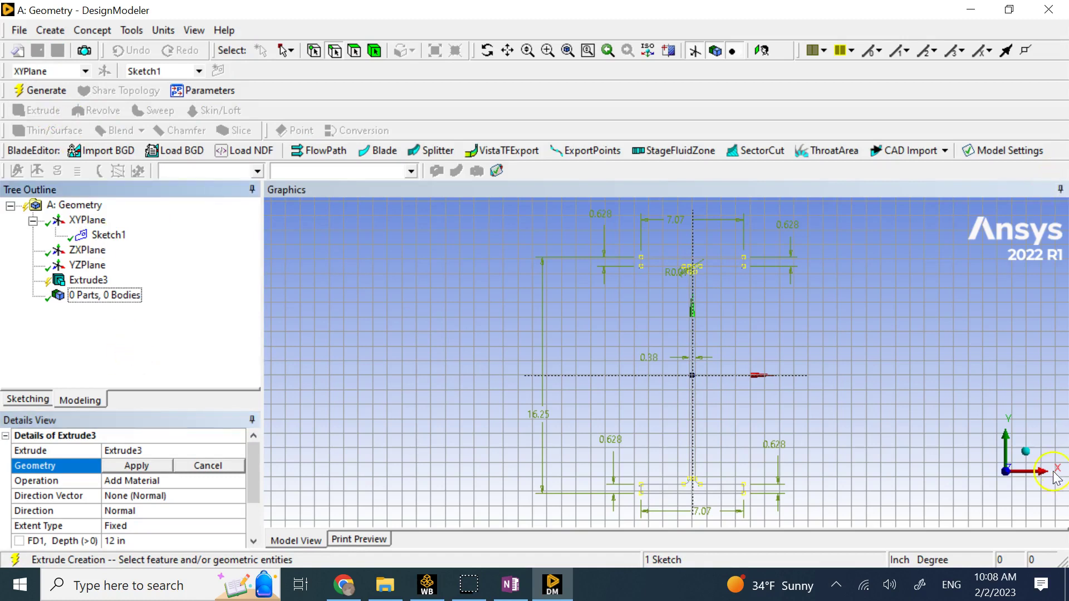
{"action": "left_click", "coordinate": [1025, 453]}
{"action": "scroll", "coordinate": [610, 410], "scroll_direction": "up", "scroll_amount": 1}
{"action": "scroll", "coordinate": [622, 408], "scroll_direction": "down", "scroll_amount": 2}
{"action": "scroll", "coordinate": [622, 408], "scroll_direction": "down", "scroll_amount": 1}
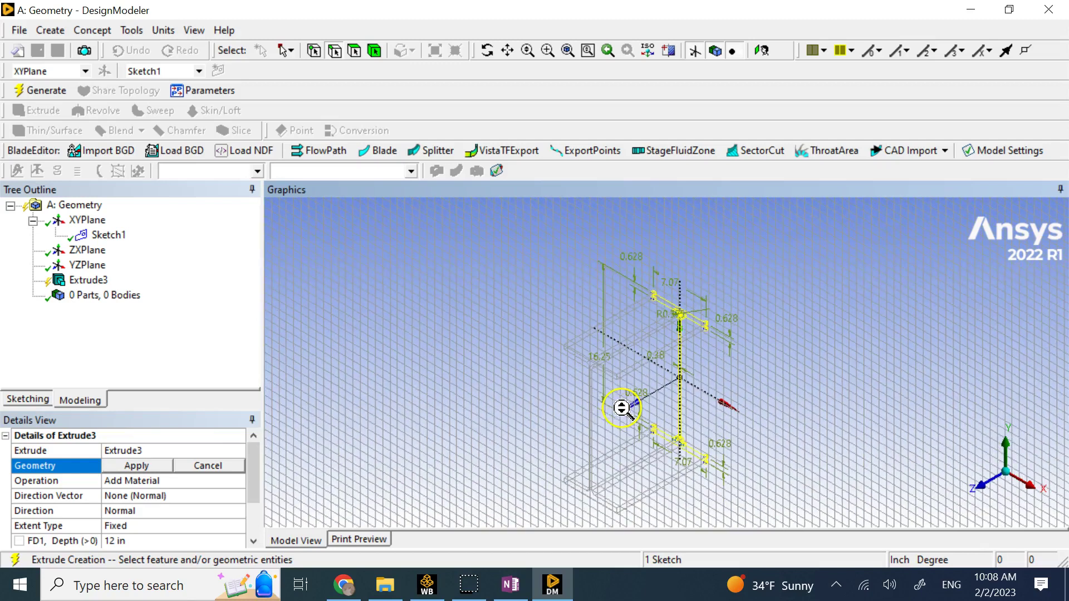
Set the extrusion depth to 60 in and generate the solid I-beam.
{"action": "left_click", "coordinate": [173, 540]}
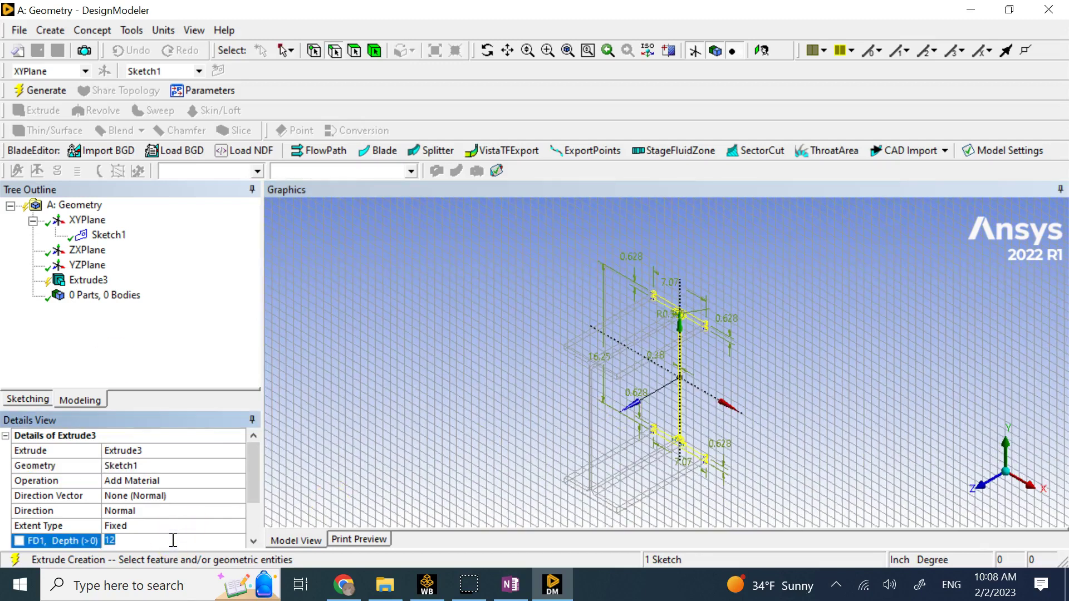
{"action": "type", "text": "60"}
{"action": "key", "text": "Return"}
{"action": "scroll", "coordinate": [566, 262], "scroll_direction": "down", "scroll_amount": 3}
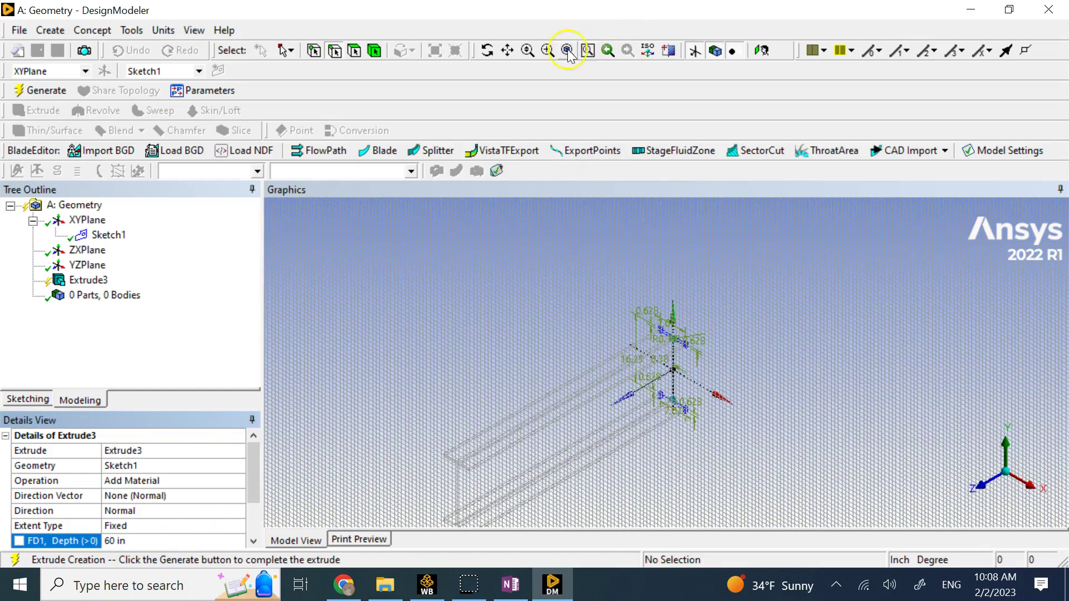
{"action": "left_click", "coordinate": [568, 50]}
{"action": "scroll", "coordinate": [600, 417], "scroll_direction": "down", "scroll_amount": 3}
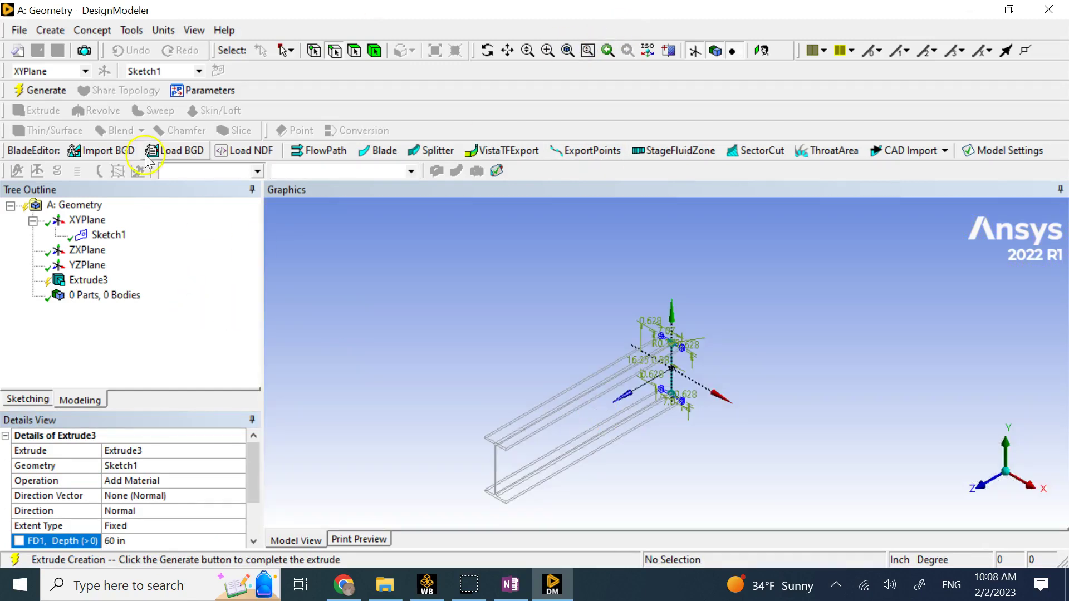
{"action": "left_click", "coordinate": [45, 92]}
{"action": "scroll", "coordinate": [668, 413], "scroll_direction": "up", "scroll_amount": 2}
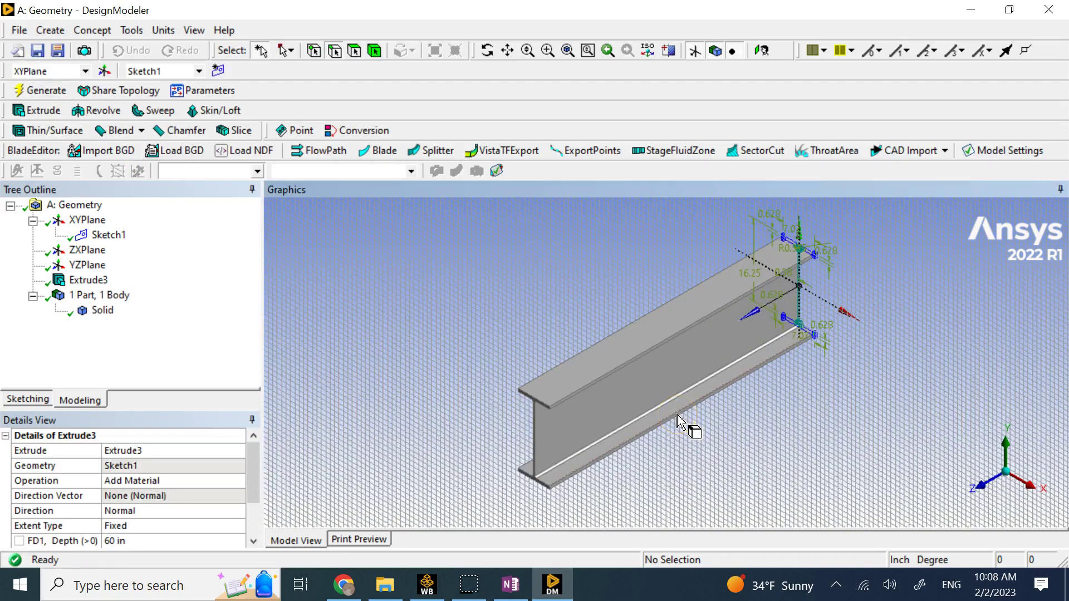
Delete the I-beam extrusion and confirm the deletion.
{"action": "right_click", "coordinate": [92, 283]}
{"action": "left_click", "coordinate": [130, 395]}
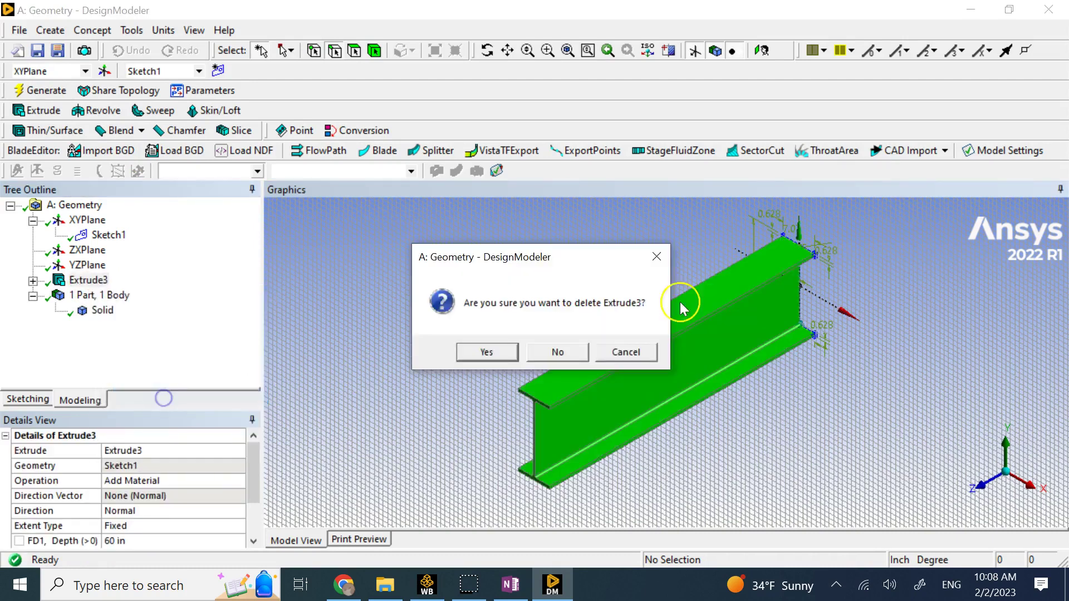
{"action": "left_click", "coordinate": [462, 351]}
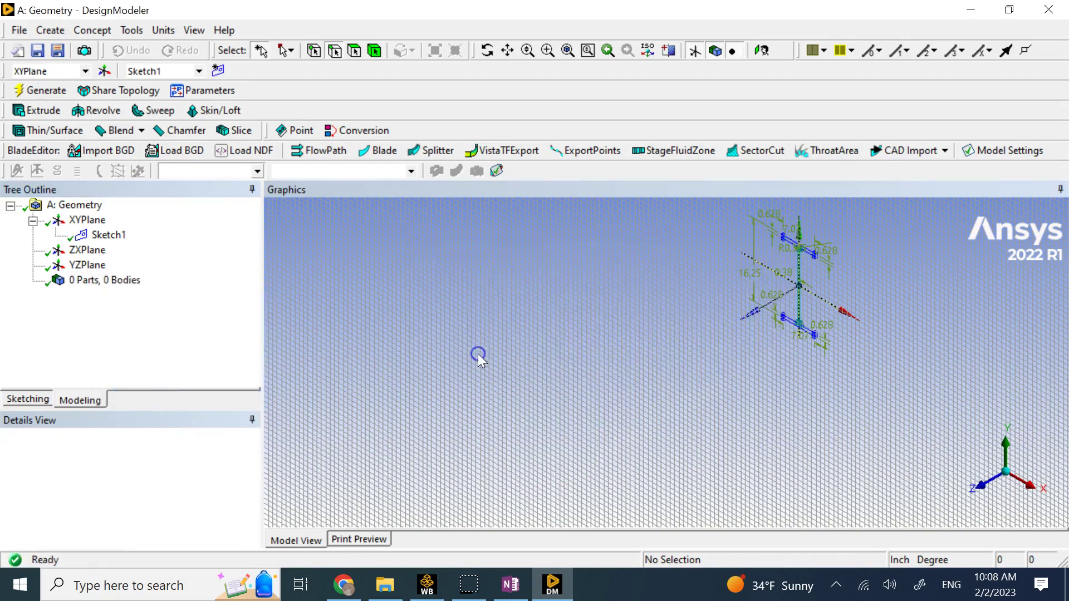
Generate a surface body from Sketch1 with Surfaces From Sketches, using Add Material and 0 in thickness.
{"action": "left_click", "coordinate": [987, 489]}
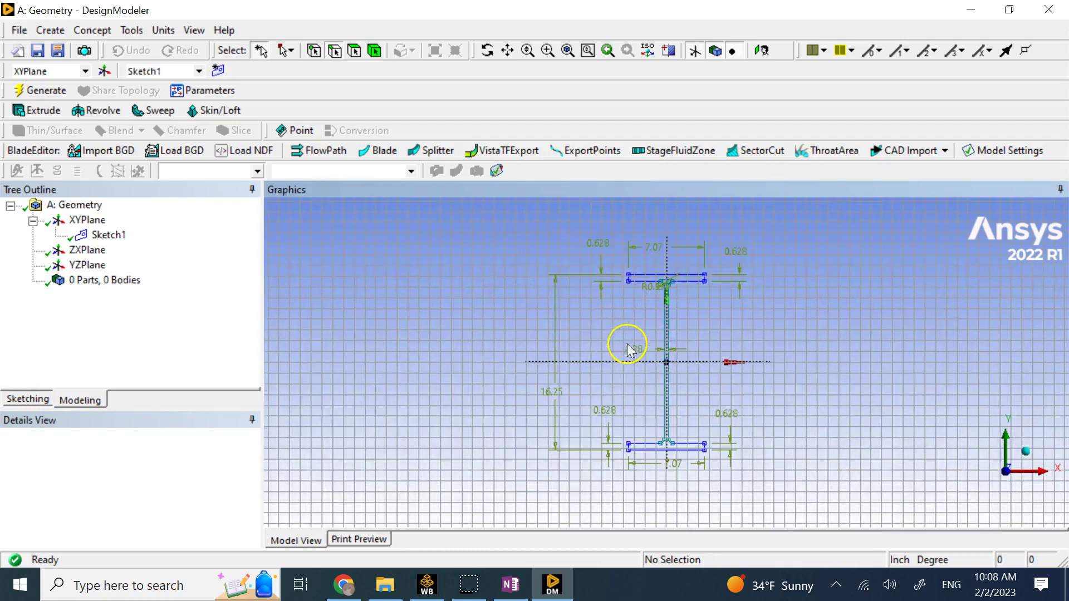
{"action": "left_click", "coordinate": [92, 30]}
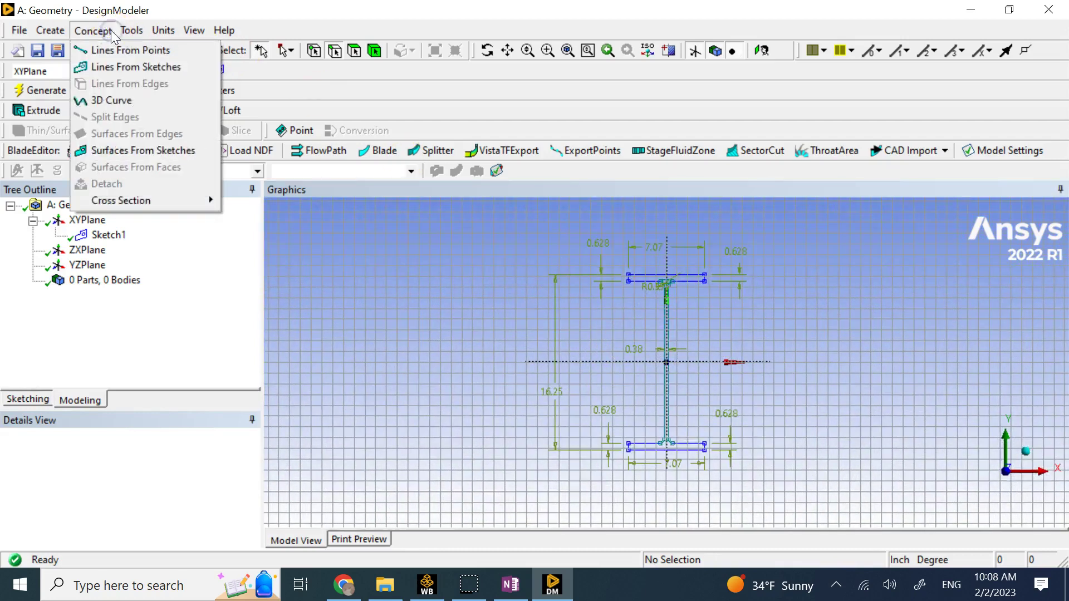
{"action": "left_click", "coordinate": [139, 150]}
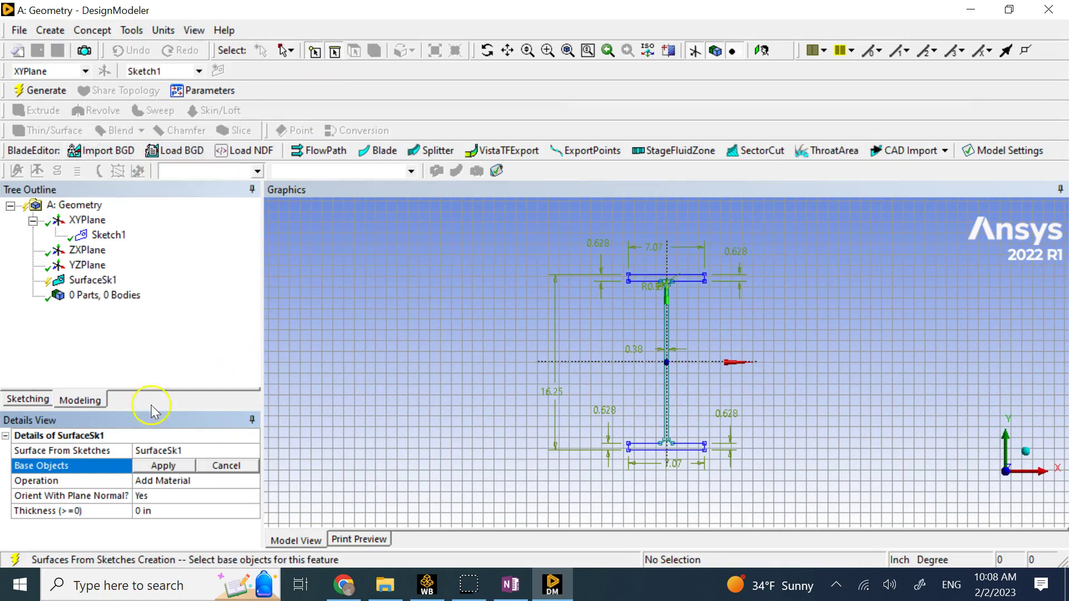
{"action": "left_click", "coordinate": [105, 236]}
{"action": "left_click", "coordinate": [170, 467]}
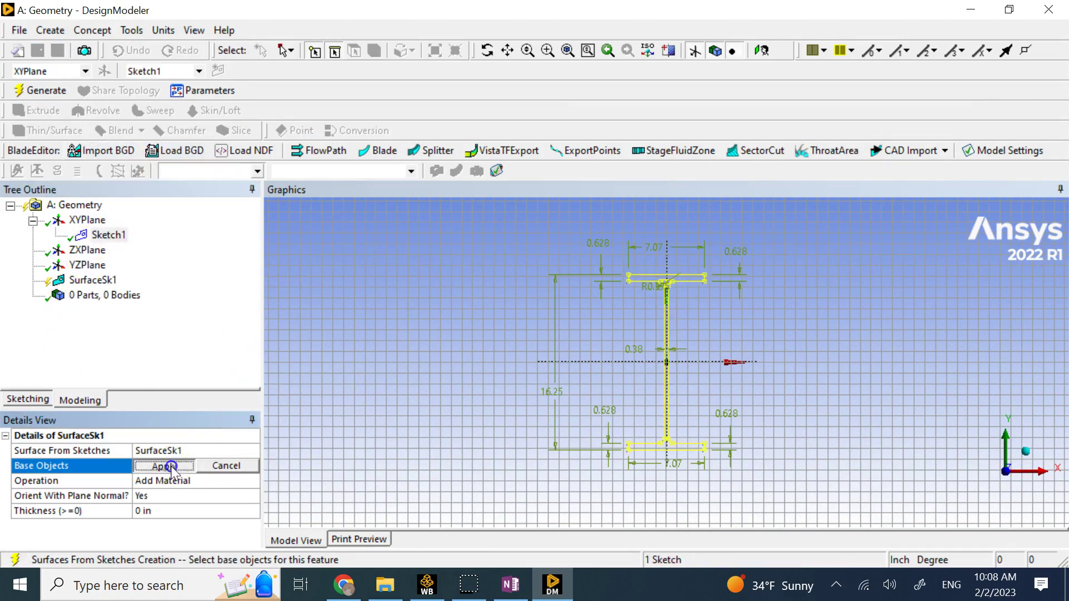
{"action": "left_click", "coordinate": [35, 90]}
{"action": "scroll", "coordinate": [735, 354], "scroll_direction": "up", "scroll_amount": 2}
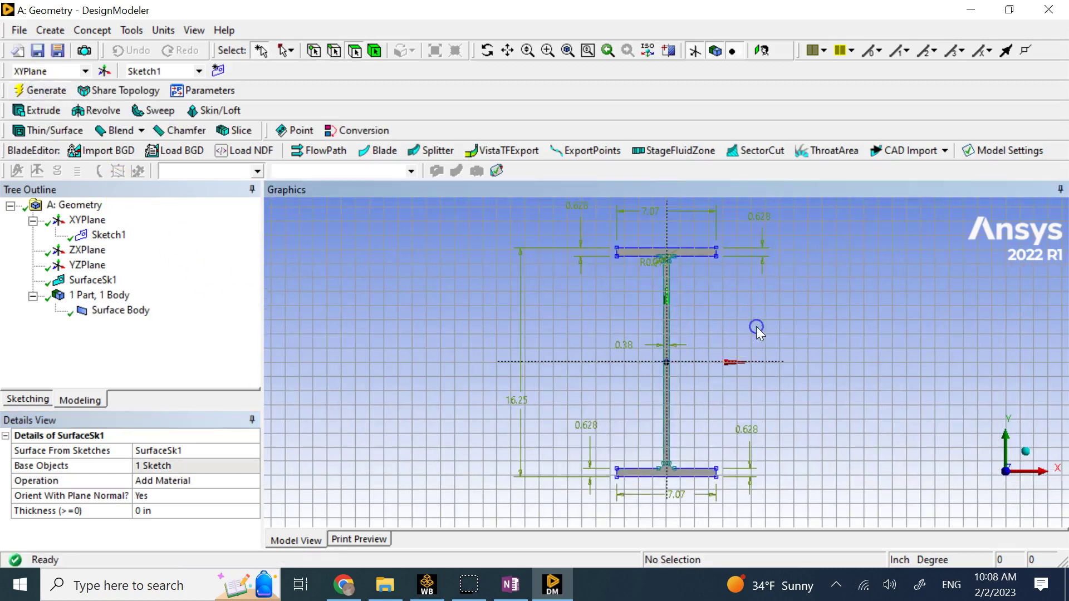
{"action": "scroll", "coordinate": [782, 310], "scroll_direction": "up", "scroll_amount": 3}
{"action": "scroll", "coordinate": [784, 315], "scroll_direction": "down", "scroll_amount": 2}
{"action": "scroll", "coordinate": [783, 315], "scroll_direction": "down", "scroll_amount": 1}
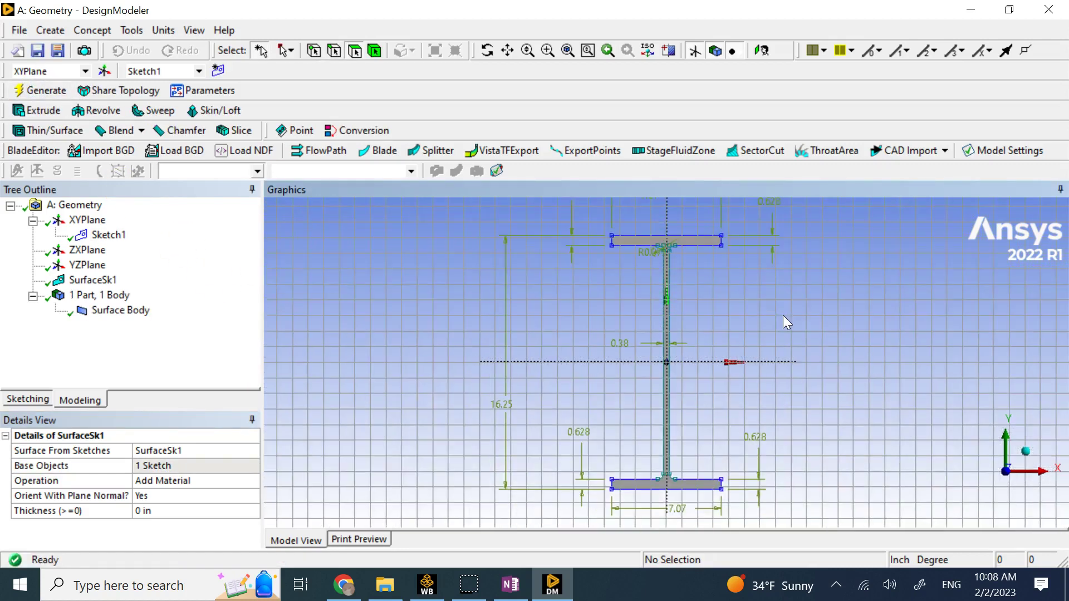
Switch to OneNote and draw a straight red line from the profile's leftmost point along the end of its upper-left arm.
{"action": "scroll", "coordinate": [783, 315], "scroll_direction": "down", "scroll_amount": 2}
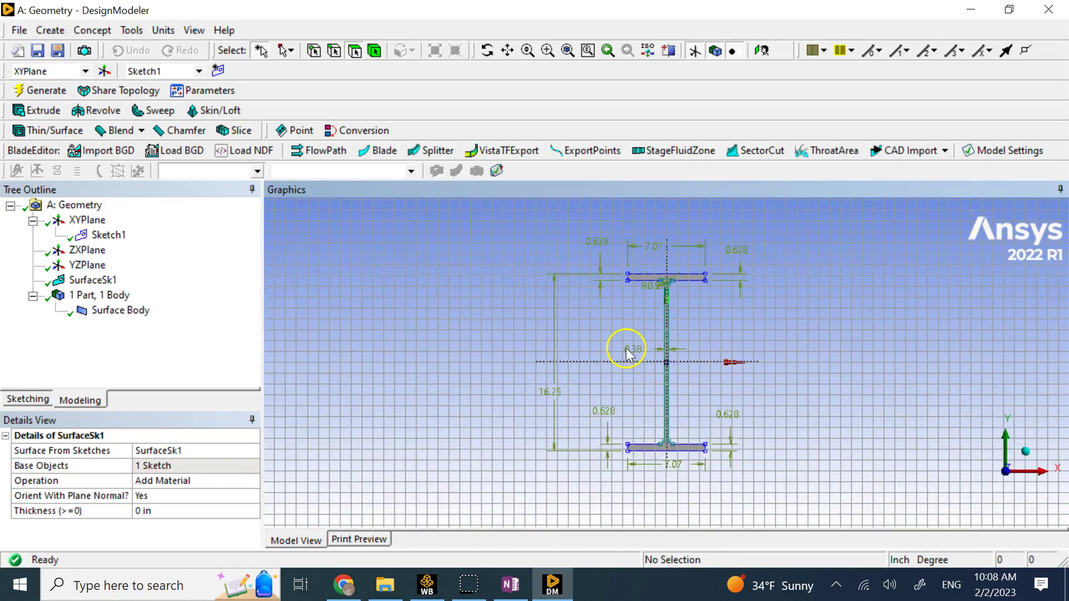
{"action": "left_click", "coordinate": [511, 583]}
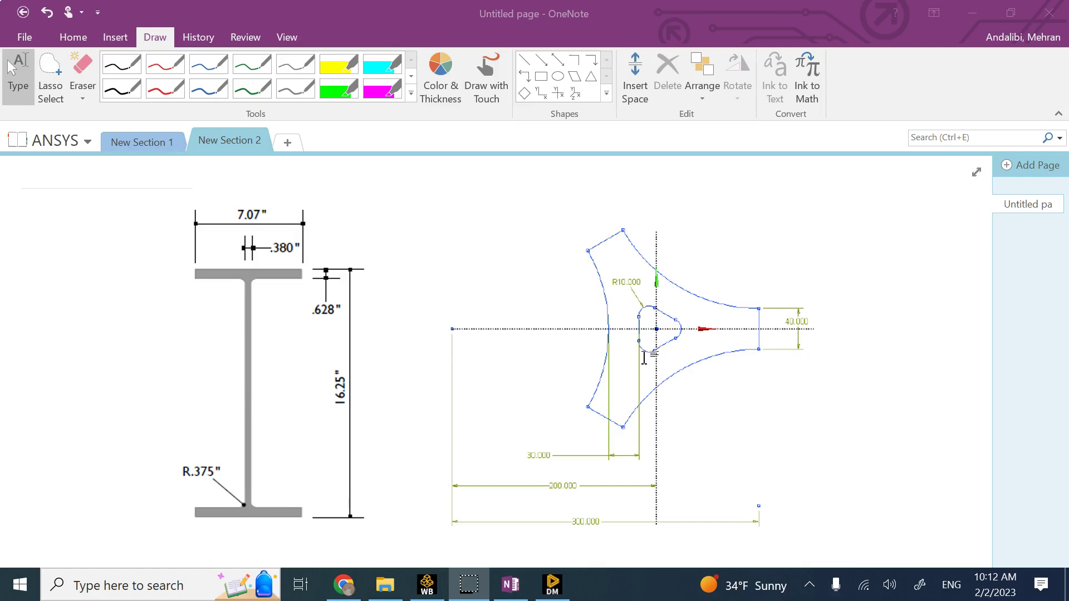
{"action": "left_click", "coordinate": [162, 94]}
{"action": "left_click", "coordinate": [524, 59]}
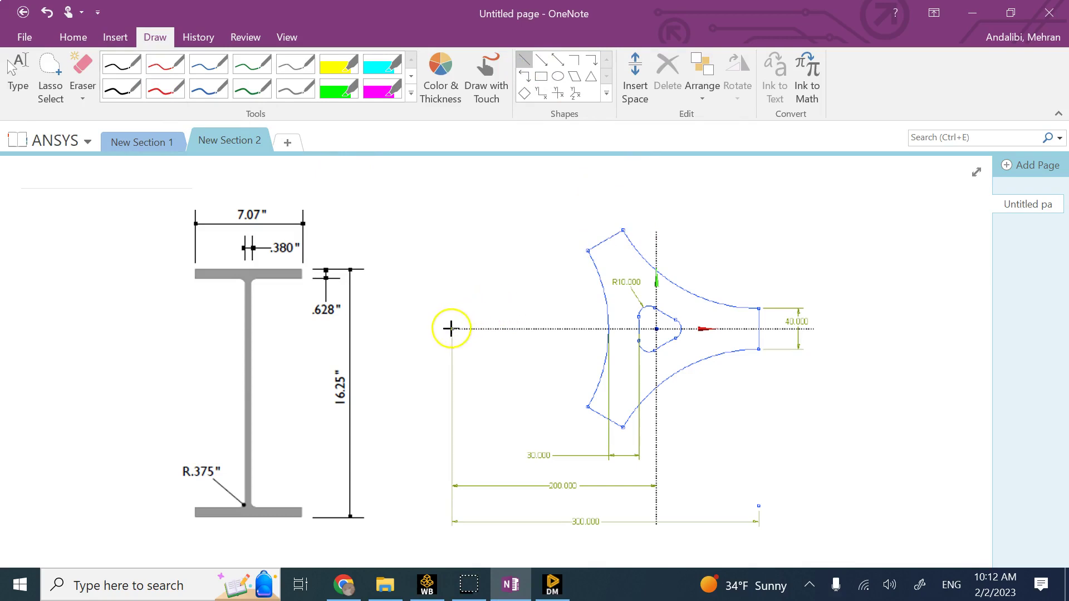
{"action": "left_click_drag", "start_coordinate": [450, 329], "coordinate": [509, 328]}
{"action": "mouse_move", "coordinate": [536, 280]}
{"action": "left_mouse_down"}
{"action": "mouse_move", "coordinate": [586, 227]}
{"action": "mouse_move", "coordinate": [710, 214]}
{"action": "mouse_move", "coordinate": [804, 167]}
{"action": "mouse_move", "coordinate": [746, 157]}
{"action": "mouse_move", "coordinate": [756, 148]}
{"action": "mouse_move", "coordinate": [743, 355]}
{"action": "left_mouse_up"}
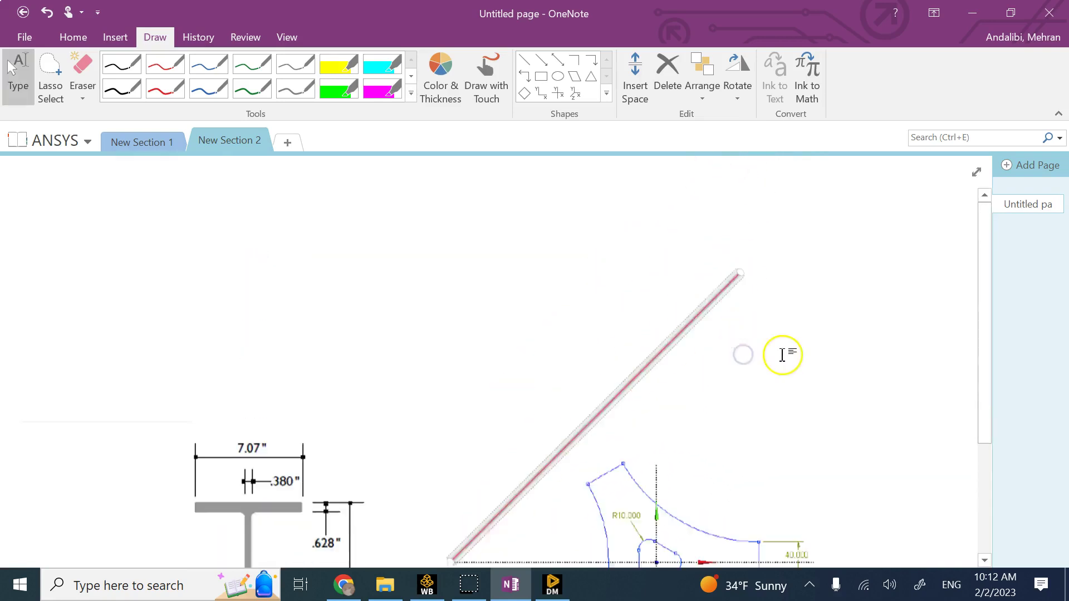
{"action": "scroll", "coordinate": [775, 320], "scroll_direction": "down", "scroll_amount": 6}
{"action": "scroll", "coordinate": [759, 272], "scroll_direction": "up", "scroll_amount": 1}
{"action": "left_click_drag", "start_coordinate": [742, 165], "coordinate": [764, 268]}
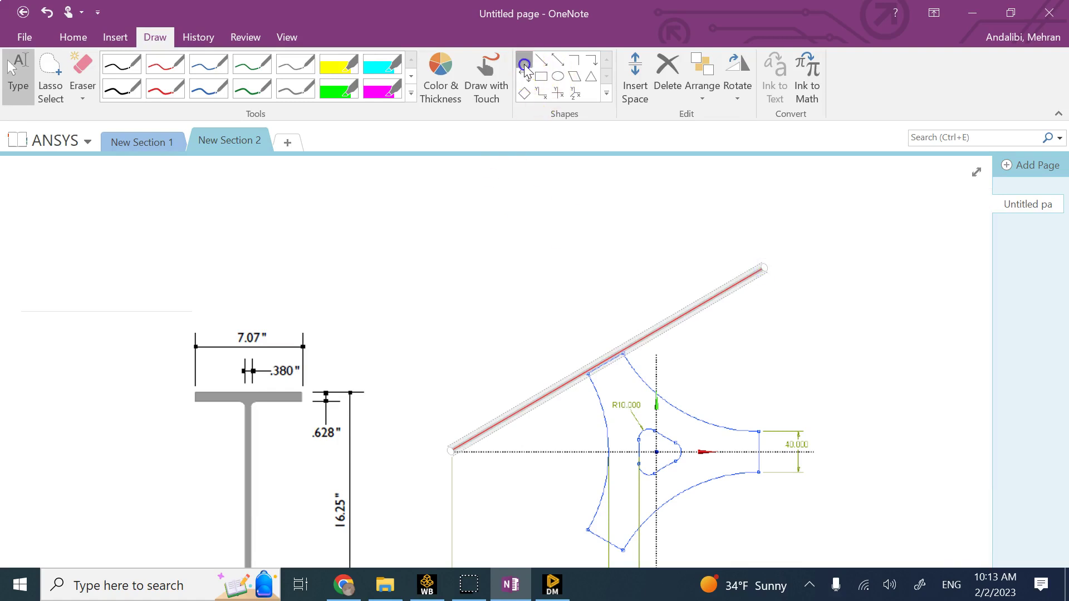
Draw two more red lines along the lower-left and right arm ends, completing the construction triangle around the three-armed profile.
{"action": "scroll", "coordinate": [635, 499], "scroll_direction": "down", "scroll_amount": 2}
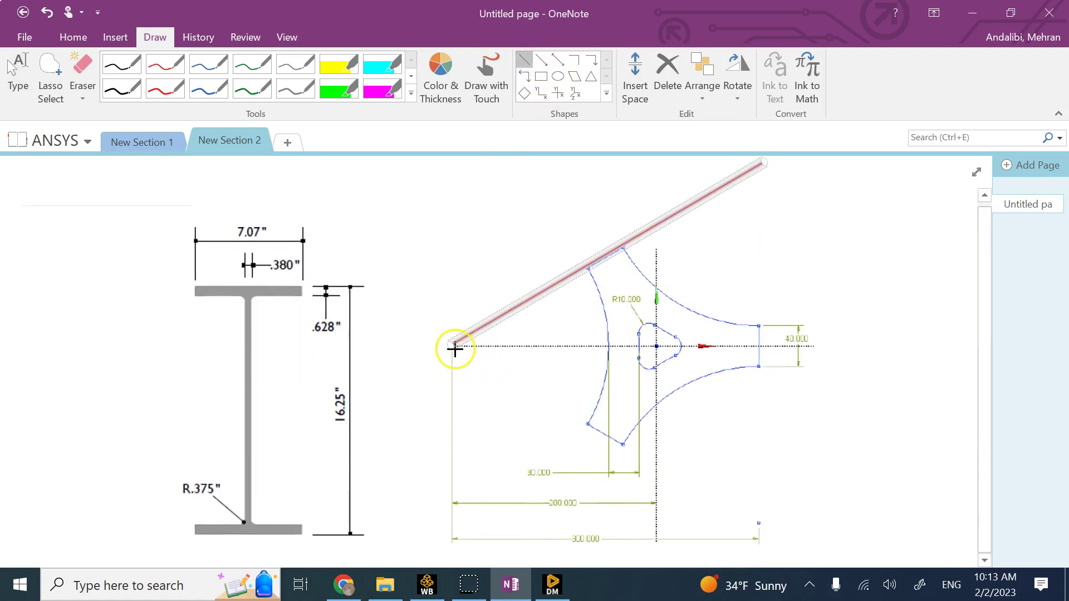
{"action": "mouse_move", "coordinate": [450, 346]}
{"action": "left_mouse_down"}
{"action": "mouse_move", "coordinate": [673, 470]}
{"action": "mouse_move", "coordinate": [769, 508]}
{"action": "mouse_move", "coordinate": [775, 522]}
{"action": "mouse_move", "coordinate": [757, 513]}
{"action": "mouse_move", "coordinate": [759, 523]}
{"action": "left_mouse_up"}
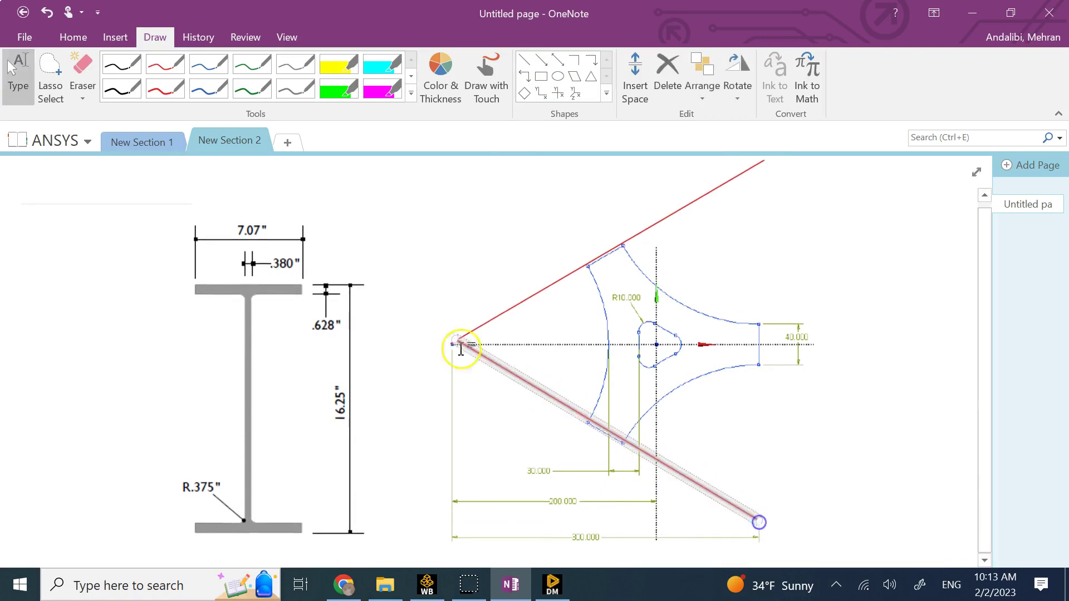
{"action": "left_click_drag", "start_coordinate": [455, 342], "coordinate": [447, 345]}
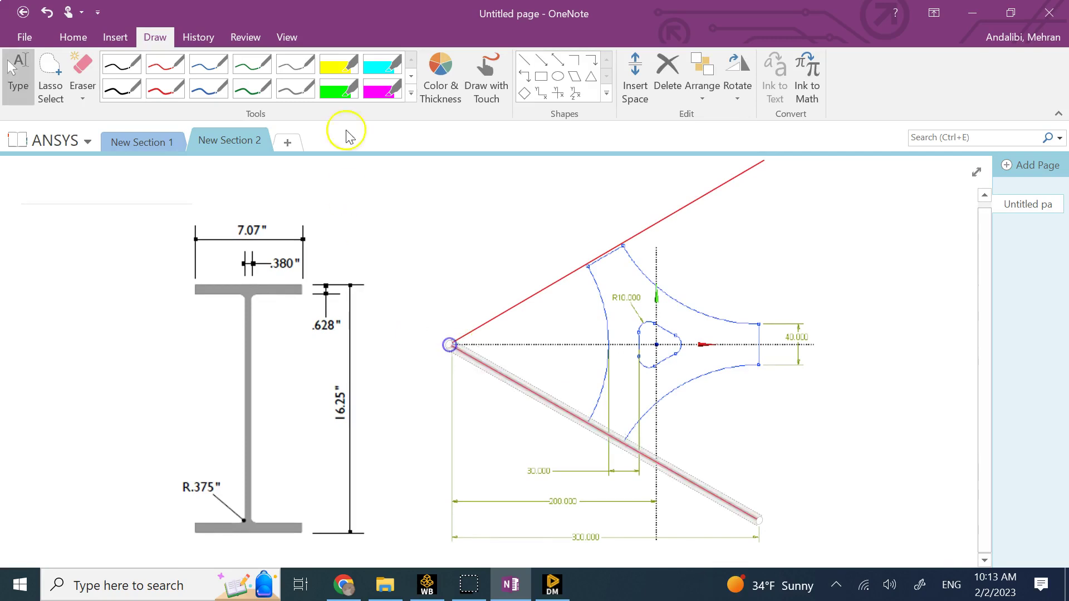
{"action": "left_click", "coordinate": [526, 65]}
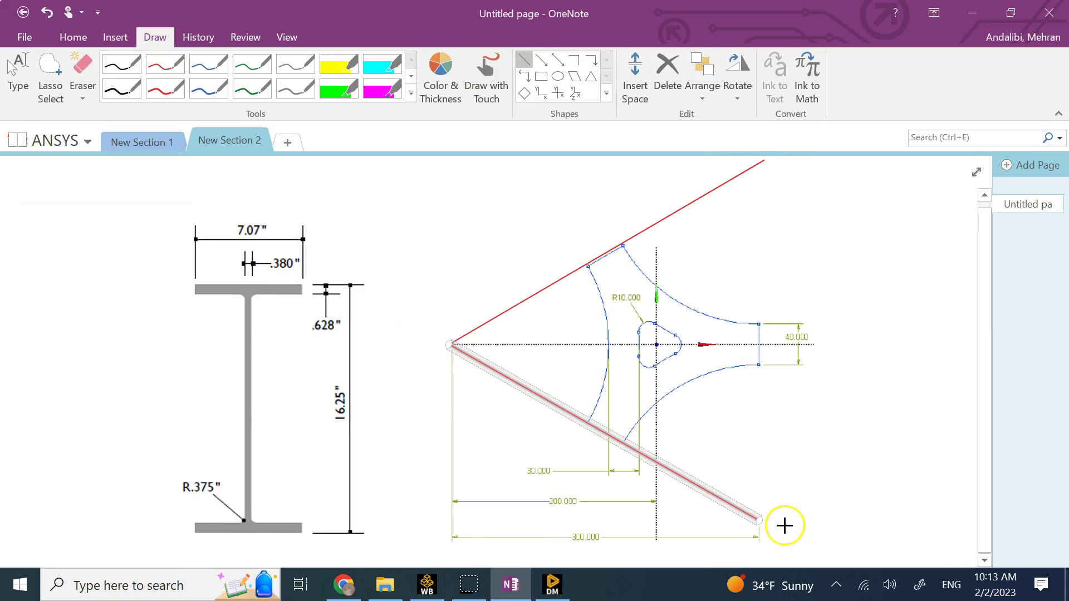
{"action": "mouse_move", "coordinate": [756, 523]}
{"action": "left_mouse_down"}
{"action": "mouse_move", "coordinate": [774, 189]}
{"action": "mouse_move", "coordinate": [764, 161]}
{"action": "left_mouse_up"}
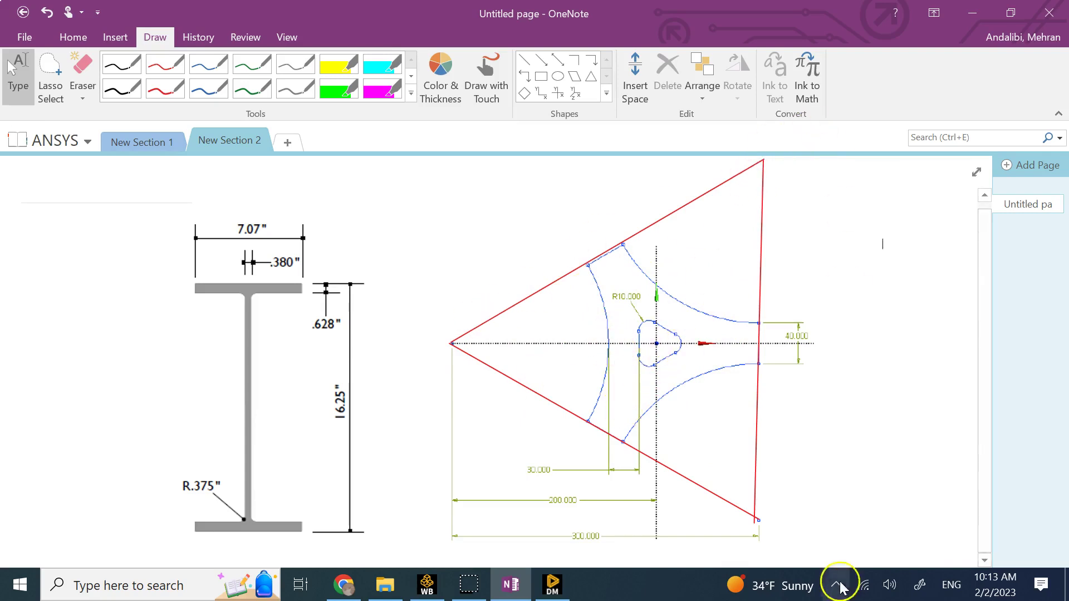
Switch to DesignModeler and create a new sketch on XYPlane, ready for sketching.
{"action": "left_click", "coordinate": [554, 584]}
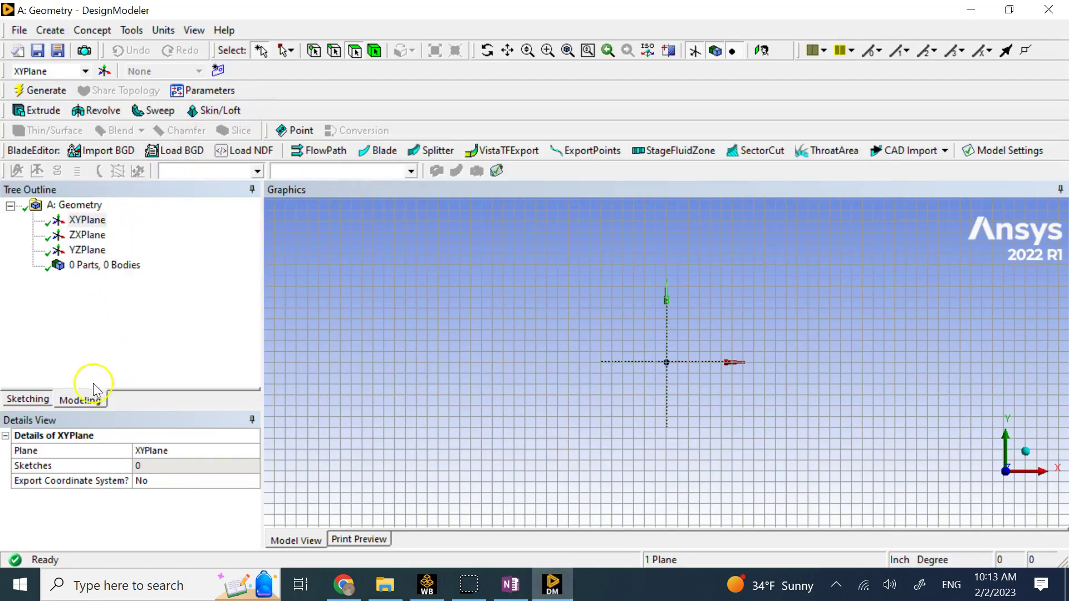
{"action": "left_click", "coordinate": [93, 221]}
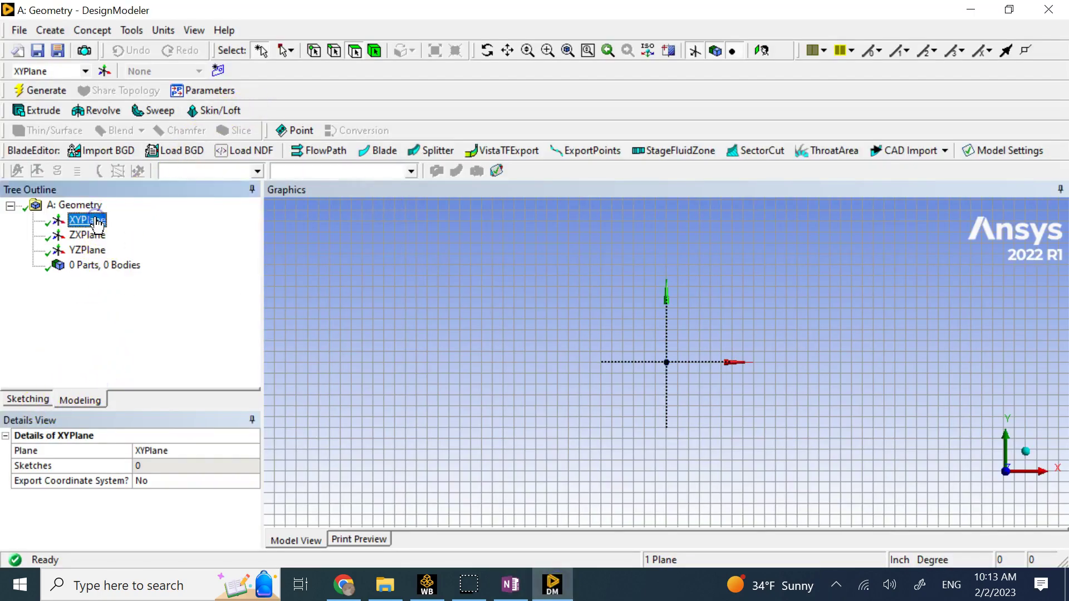
{"action": "left_click", "coordinate": [218, 73]}
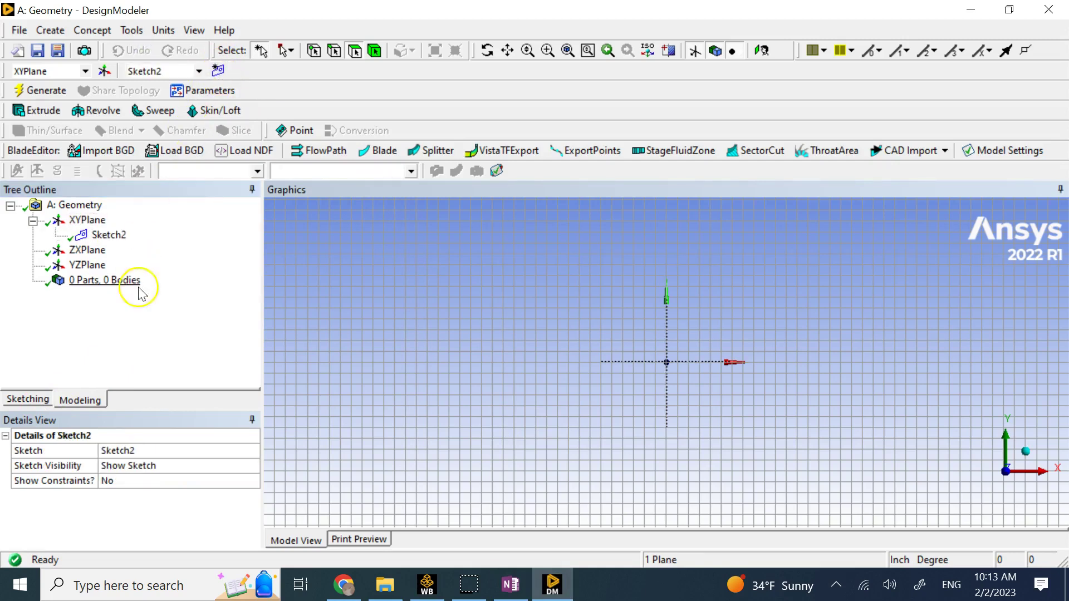
{"action": "left_click", "coordinate": [36, 400]}
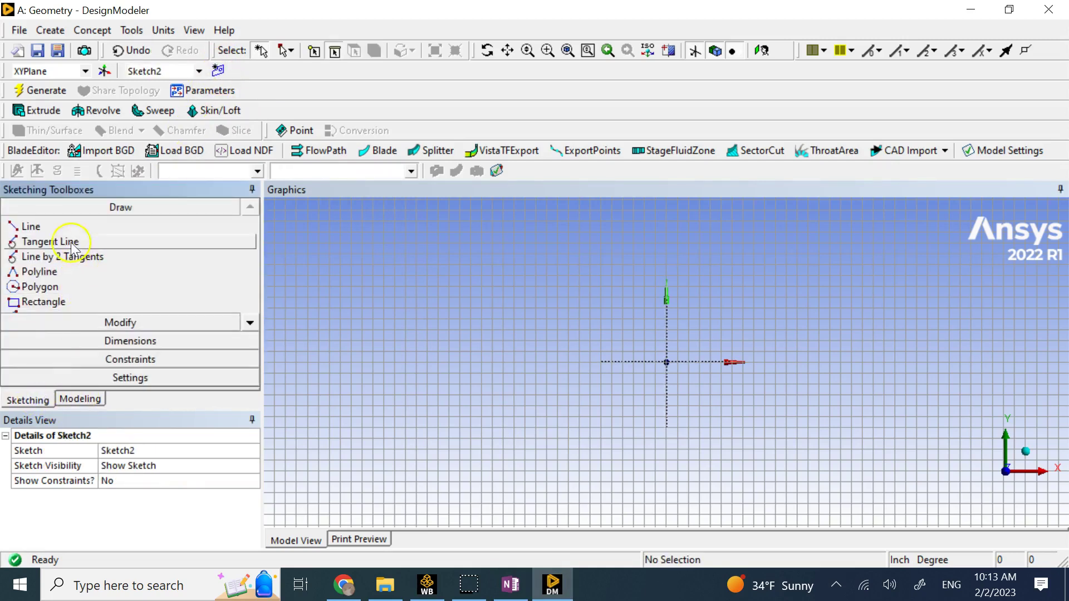
Draw a closed polyline triangle with one vertex on the X axis at about -3.2 in and a vertical side beyond the Y axis.
{"action": "left_click", "coordinate": [41, 271]}
{"action": "scroll", "coordinate": [639, 358], "scroll_direction": "up", "scroll_amount": 5}
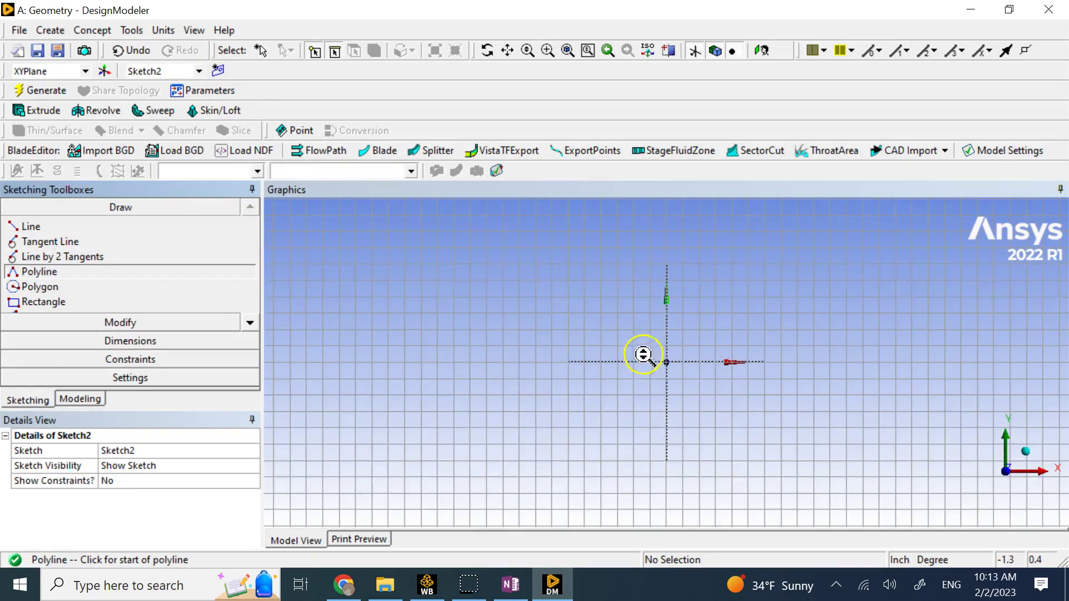
{"action": "left_click", "coordinate": [510, 362]}
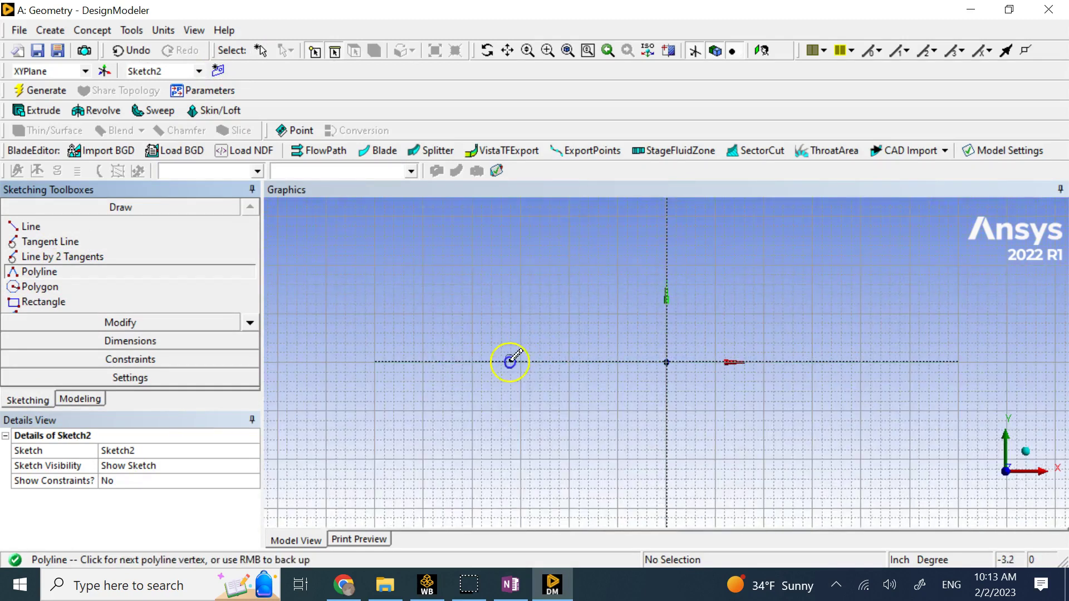
{"action": "left_click", "coordinate": [740, 206]}
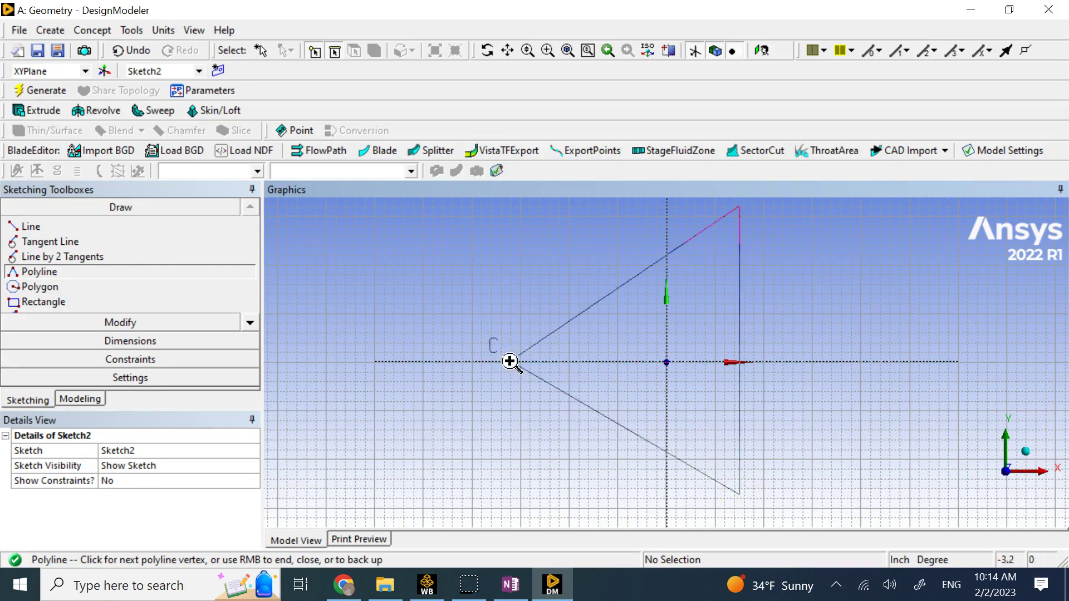
{"action": "right_click", "coordinate": [510, 361]}
{"action": "left_click", "coordinate": [560, 147]}
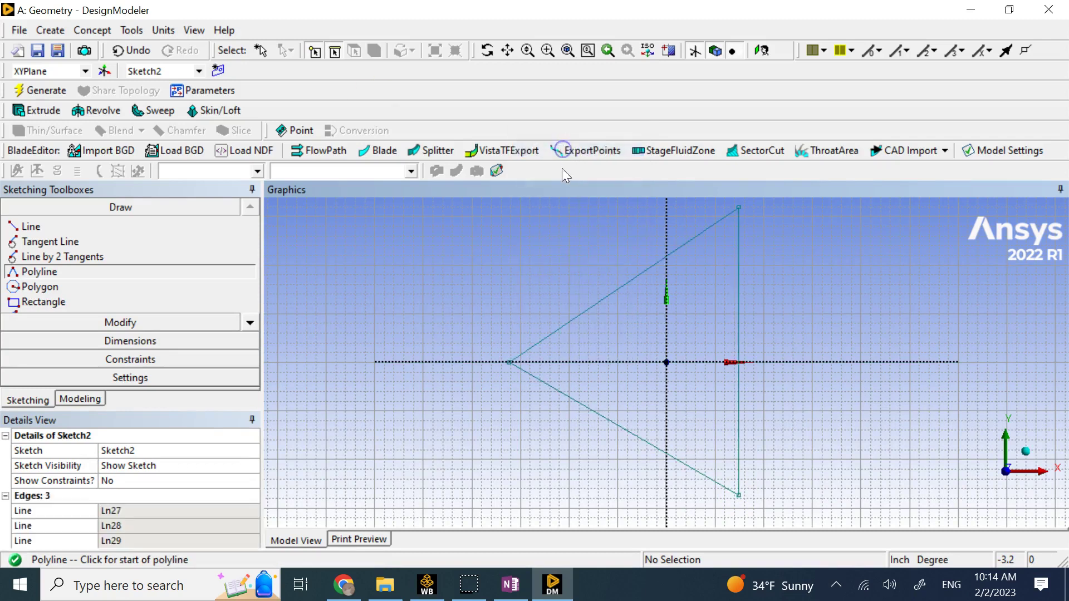
Inspect up close whether the triangle's leftmost vertex lies on the X axis and its lines meet there.
{"action": "scroll", "coordinate": [485, 328], "scroll_direction": "up", "scroll_amount": 5}
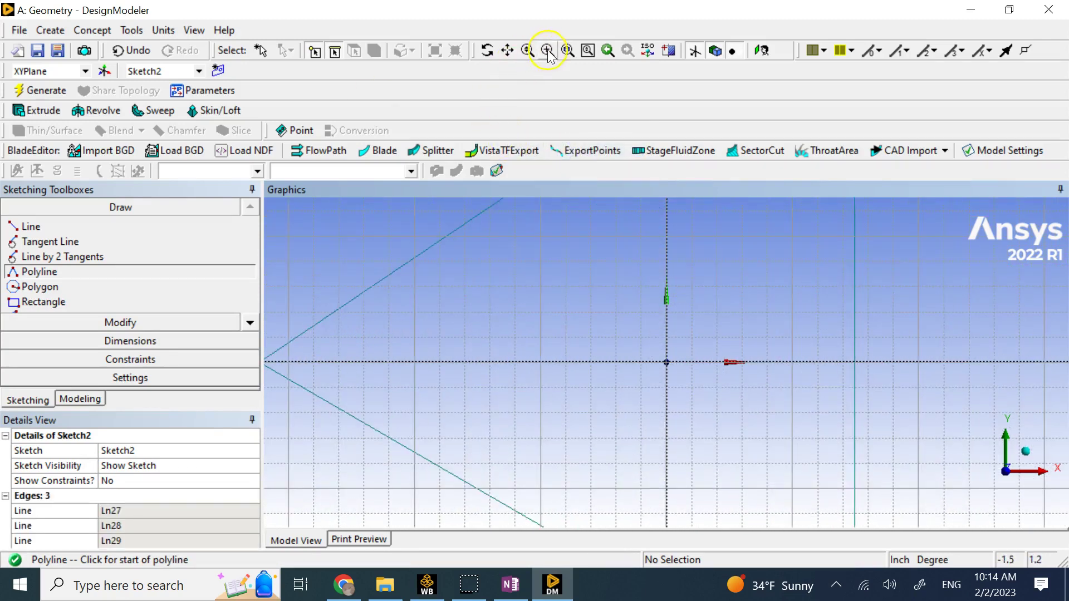
{"action": "scroll", "coordinate": [557, 284], "scroll_direction": "down", "scroll_amount": 1}
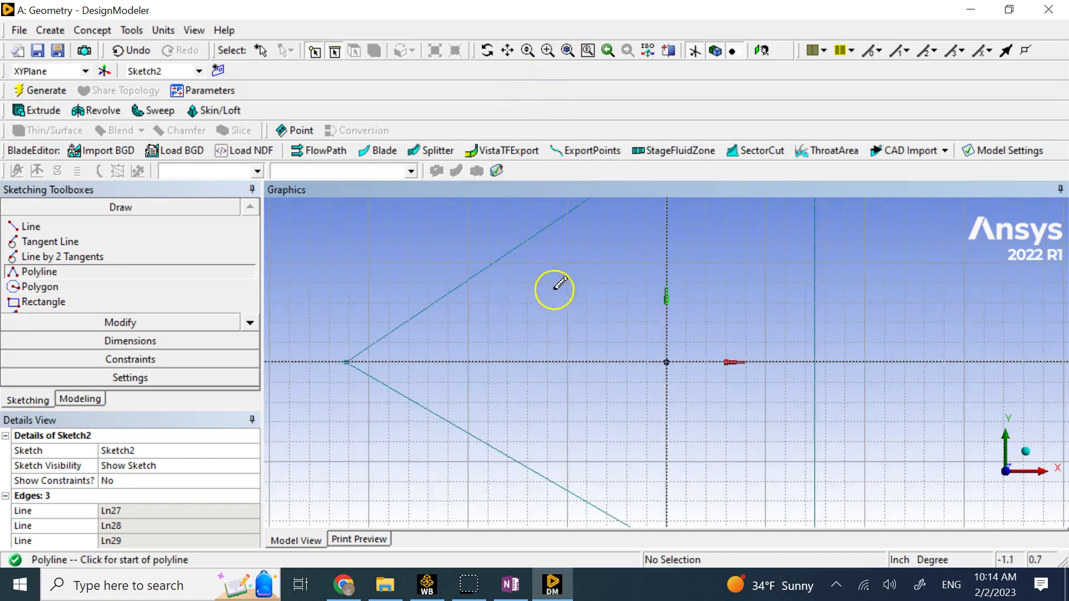
{"action": "left_click", "coordinate": [548, 51]}
{"action": "mouse_move", "coordinate": [375, 329]}
{"action": "left_mouse_down"}
{"action": "mouse_move", "coordinate": [336, 353]}
{"action": "mouse_move", "coordinate": [367, 382]}
{"action": "left_mouse_up"}
{"action": "left_click_drag", "start_coordinate": [653, 391], "coordinate": [697, 417]}
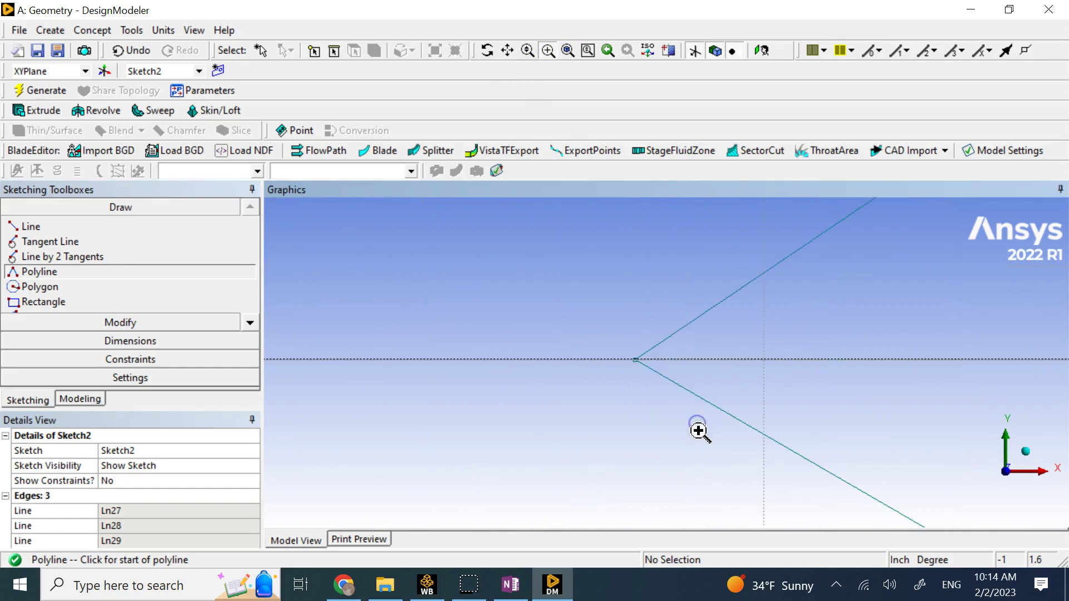
{"action": "left_click_drag", "start_coordinate": [625, 346], "coordinate": [640, 356]}
{"action": "left_click_drag", "start_coordinate": [570, 343], "coordinate": [586, 356]}
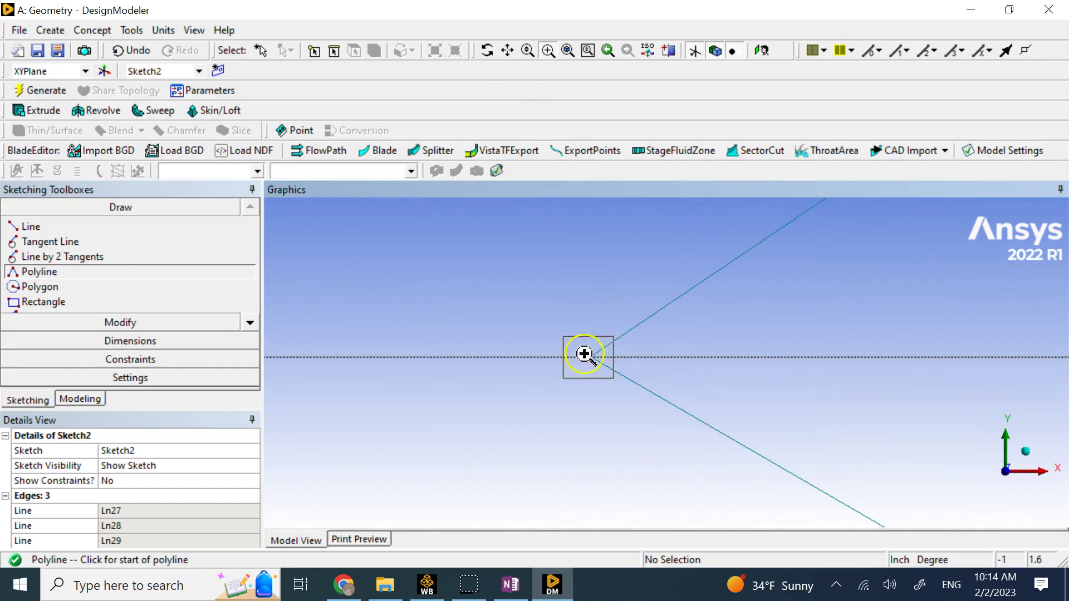
{"action": "left_click", "coordinate": [567, 53]}
{"action": "scroll", "coordinate": [708, 412], "scroll_direction": "down", "scroll_amount": 3}
Check the reference drawing in OneNote, return to DesignModeler and set the length units to millimetres.
{"action": "left_click", "coordinate": [510, 585]}
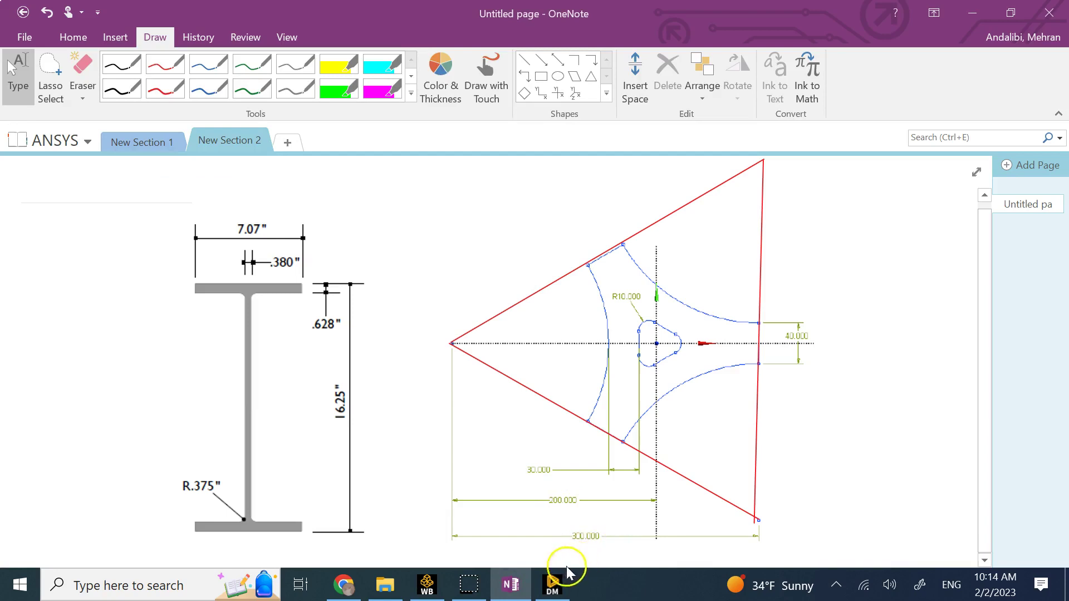
{"action": "left_click", "coordinate": [559, 584]}
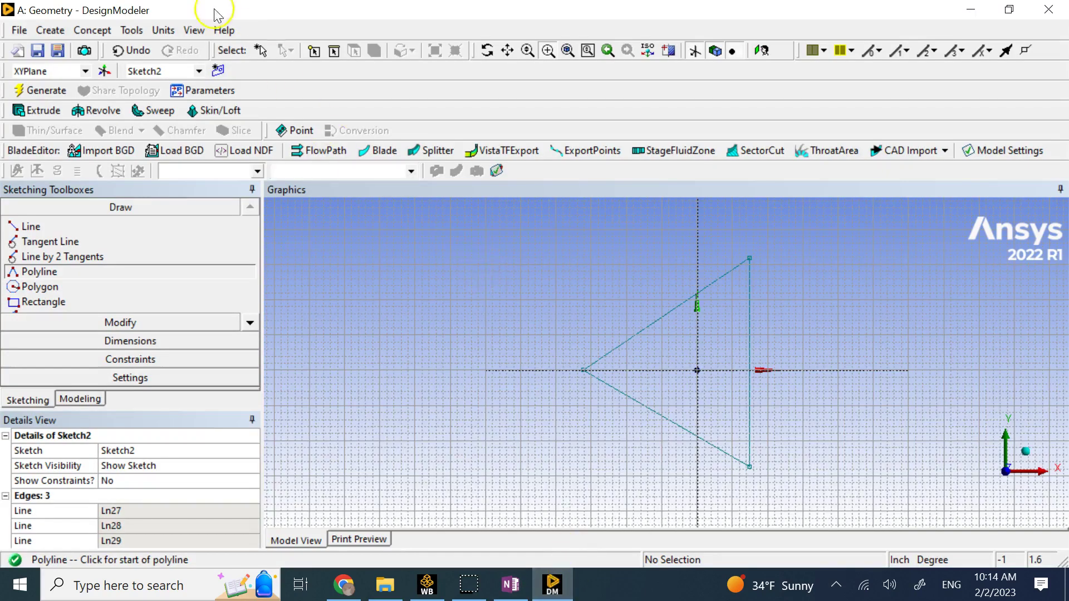
{"action": "left_click", "coordinate": [164, 36]}
{"action": "left_click", "coordinate": [215, 82]}
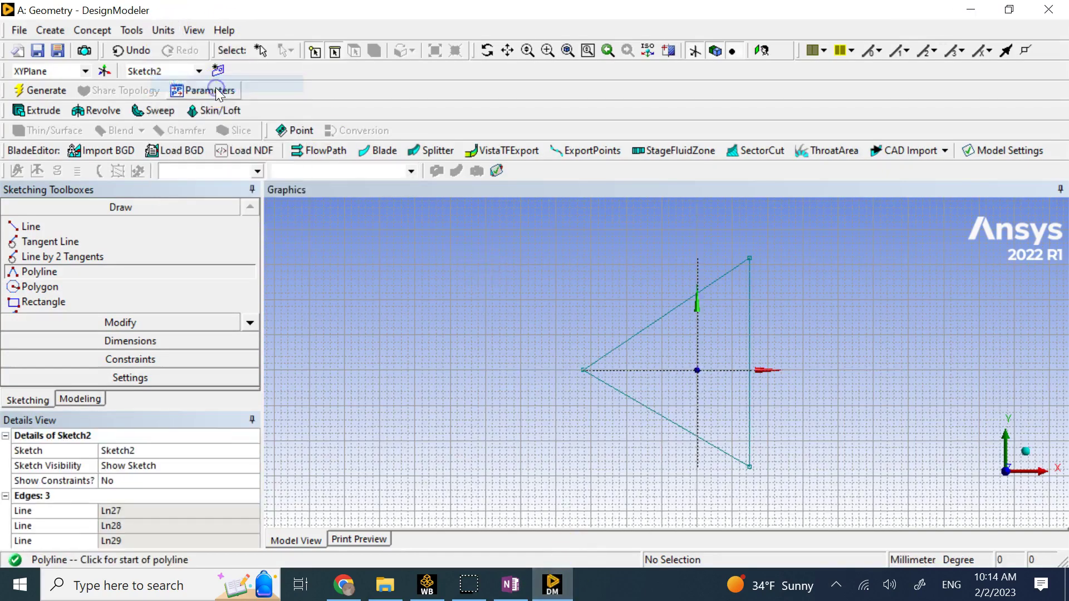
Add a horizontal dimension from the triangle's leftmost vertex to the Y axis and set it to 200 mm.
{"action": "left_click", "coordinate": [147, 341]}
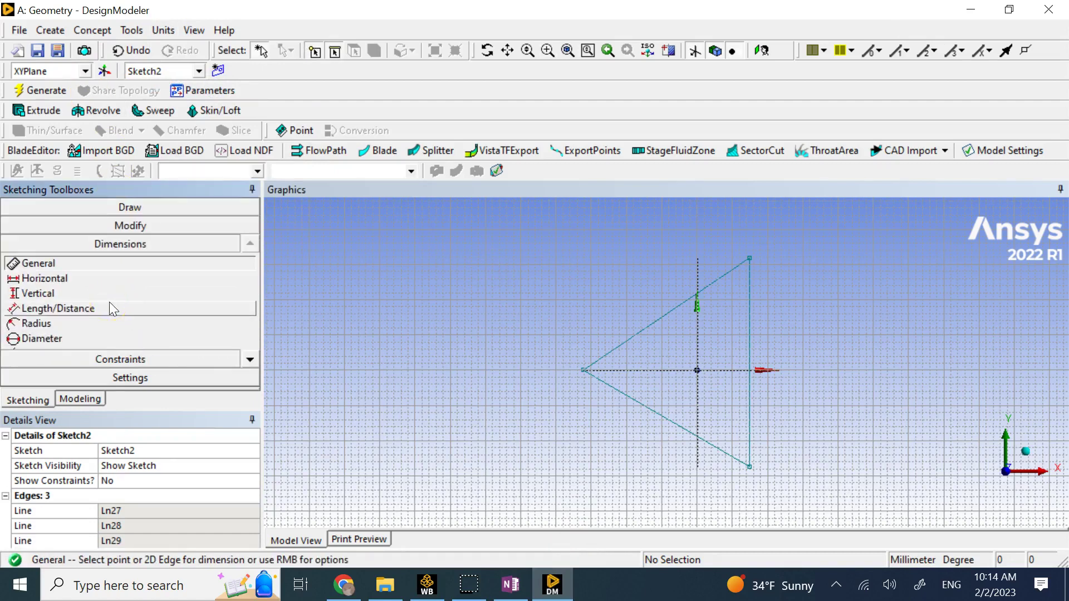
{"action": "left_click", "coordinate": [101, 285]}
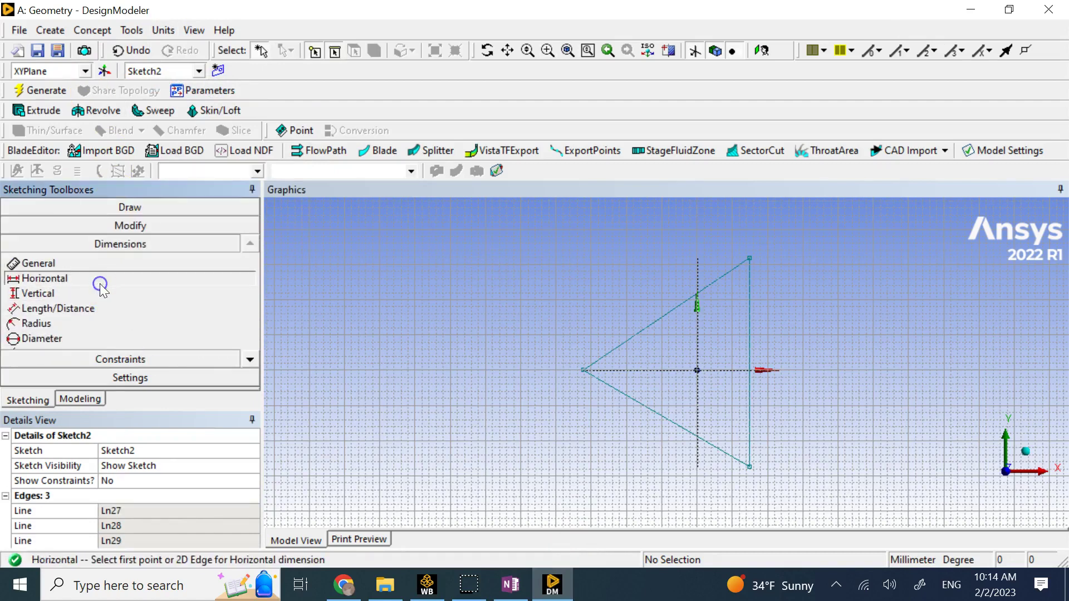
{"action": "left_click", "coordinate": [584, 372]}
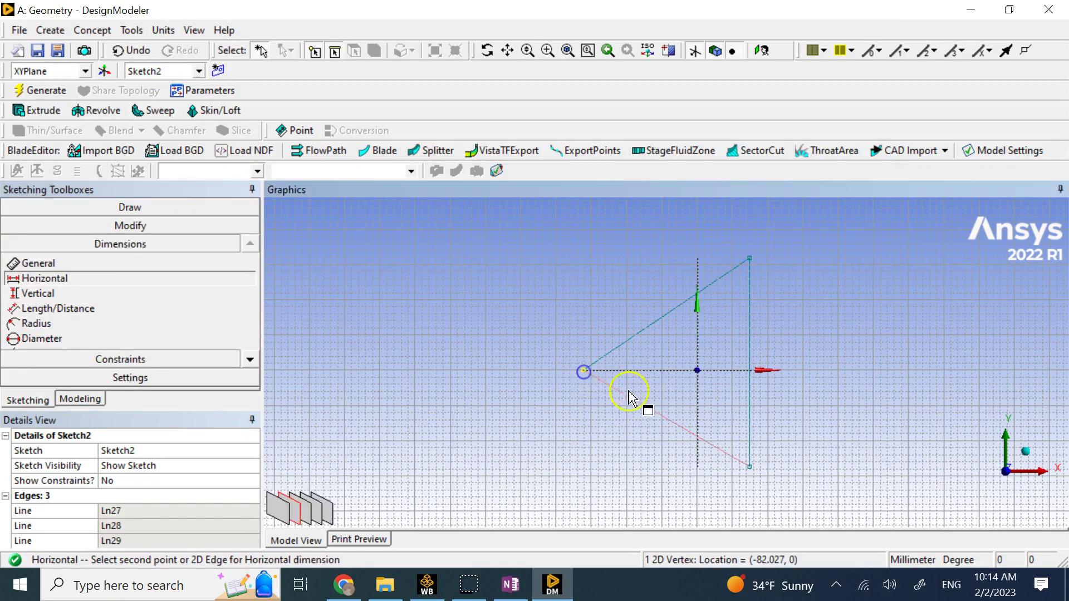
{"action": "left_click", "coordinate": [697, 400]}
{"action": "left_click", "coordinate": [621, 453]}
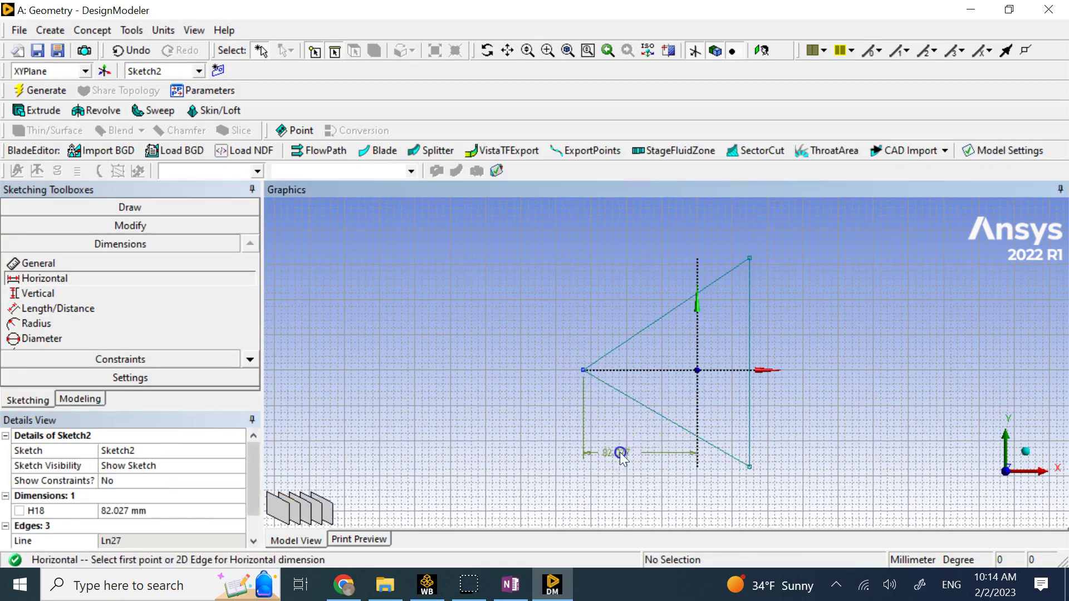
{"action": "left_click", "coordinate": [187, 509]}
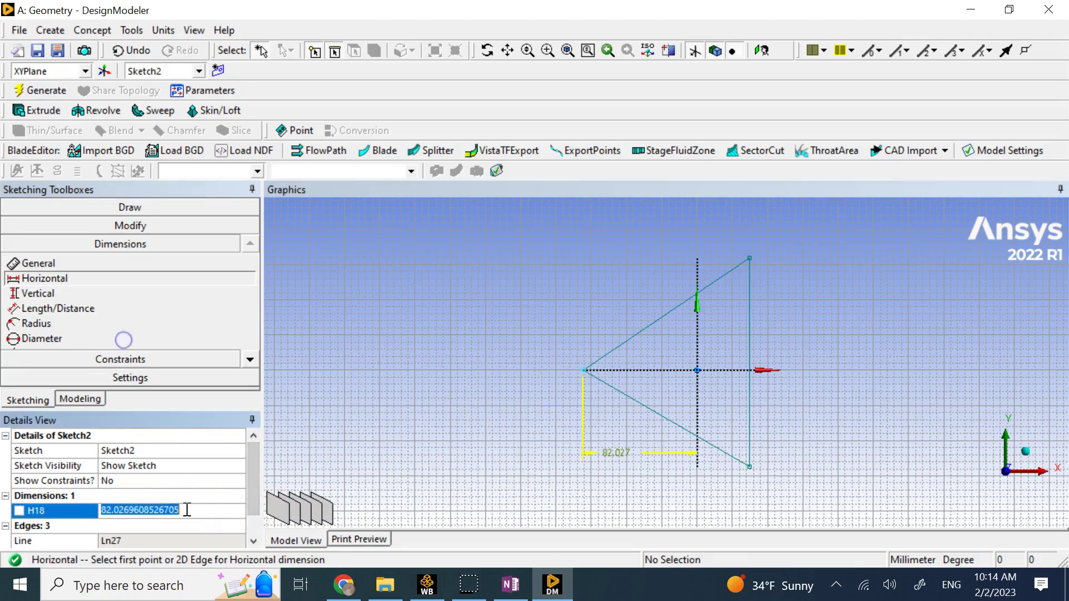
{"action": "type", "text": "200"}
{"action": "key", "text": "Return"}
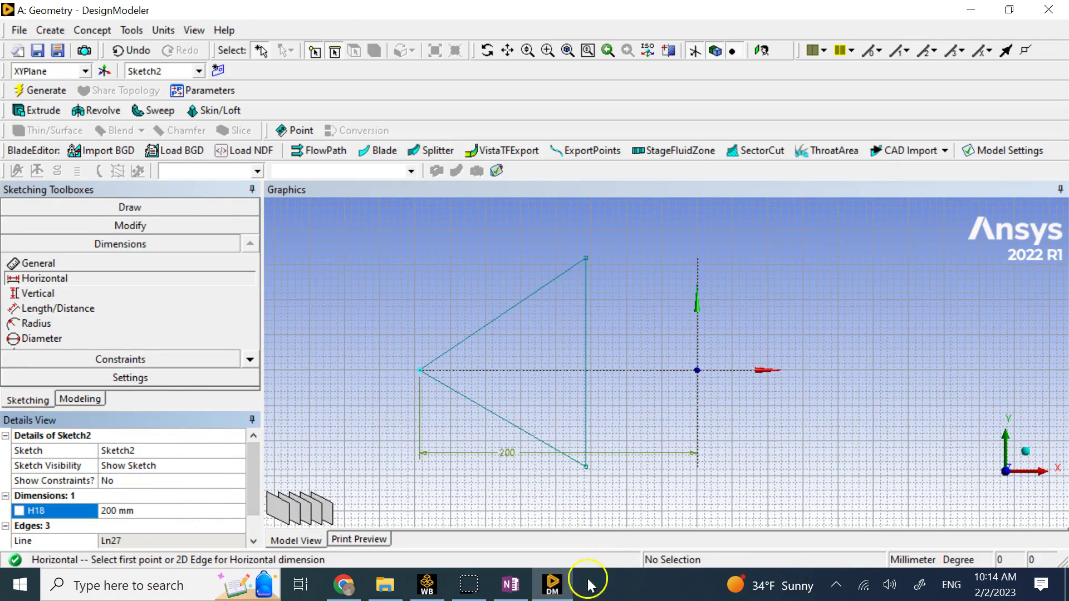
Check the drawing in OneNote, return to DesignModeler and dimension the horizontal distance from the leftmost vertex to the vertical side as 300 mm.
{"action": "left_click", "coordinate": [511, 585]}
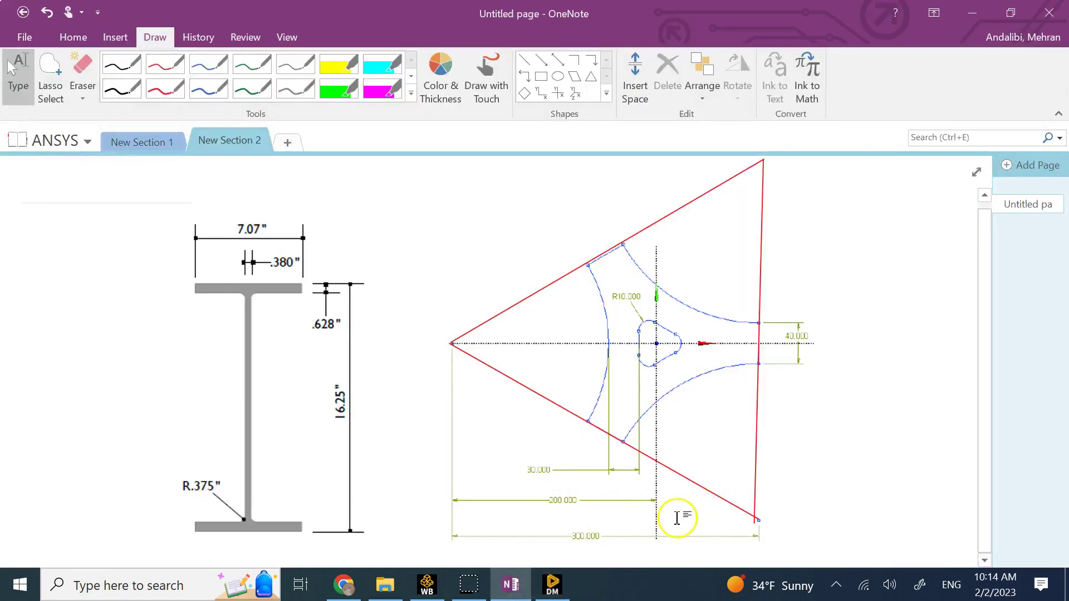
{"action": "left_click", "coordinate": [553, 585]}
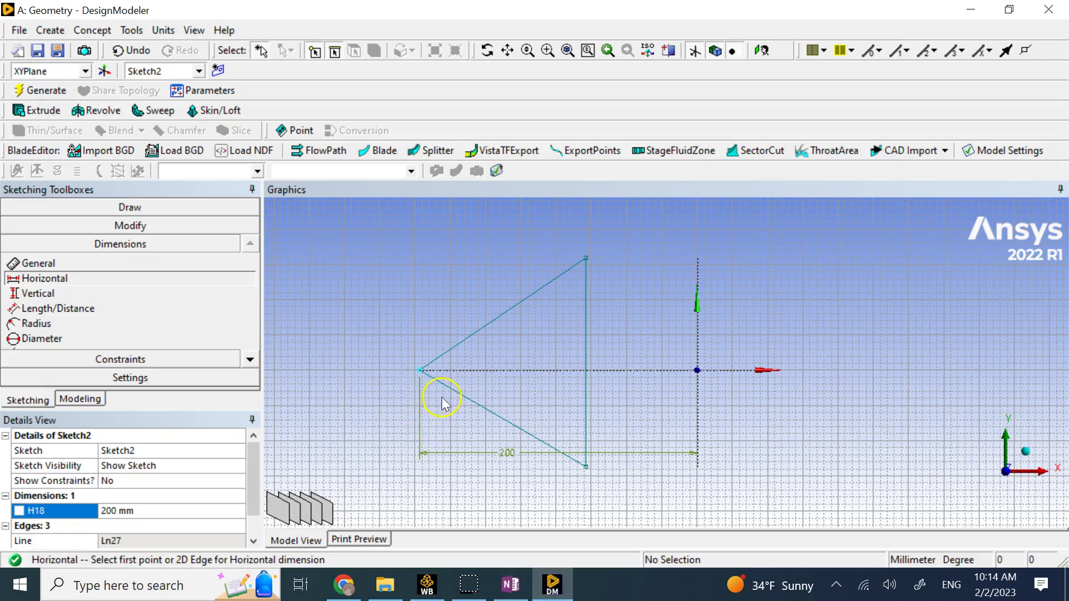
{"action": "left_click", "coordinate": [419, 372]}
{"action": "left_click", "coordinate": [584, 259]}
{"action": "left_click", "coordinate": [560, 227]}
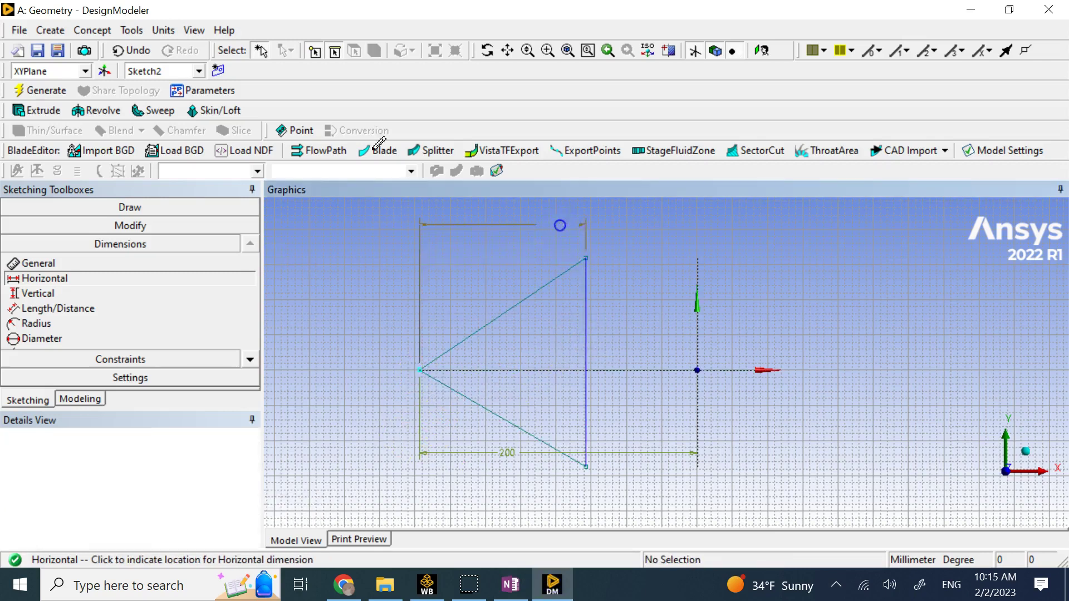
{"action": "left_click", "coordinate": [167, 523]}
{"action": "type", "text": "300"}
{"action": "key", "text": "Return"}
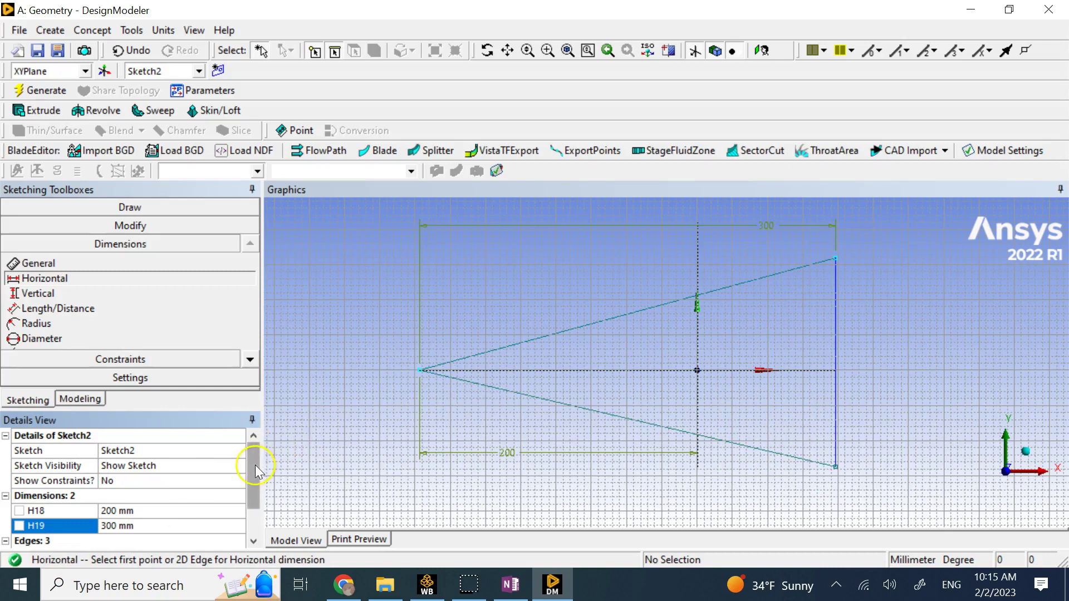
Apply an Equal Length constraint between the triangle's vertical side and its upper slanted side.
{"action": "left_click_drag", "start_coordinate": [255, 466], "coordinate": [254, 501]}
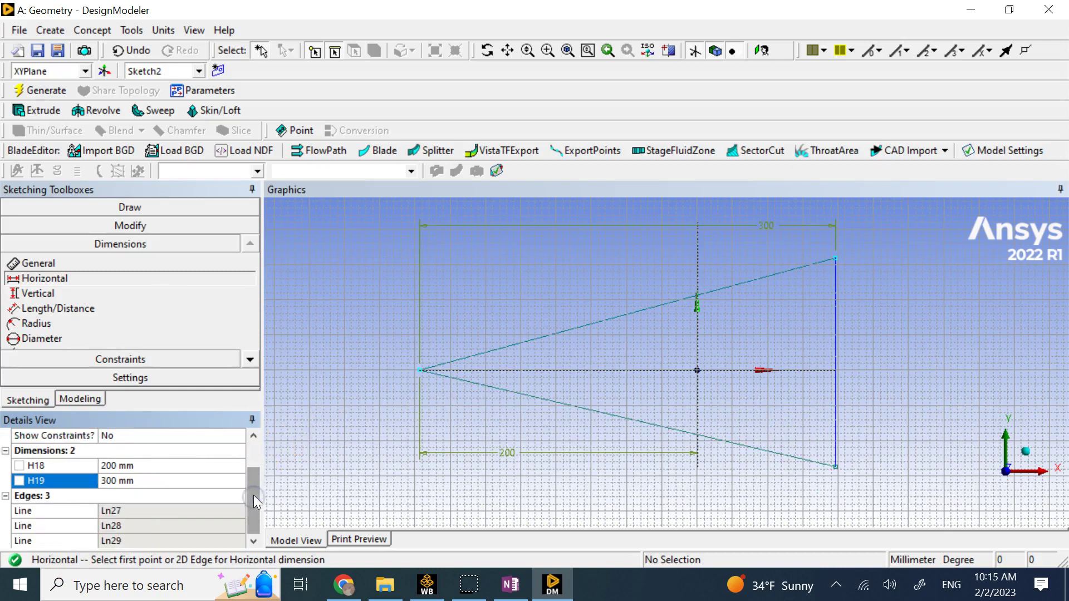
{"action": "left_click", "coordinate": [191, 358]}
{"action": "left_click", "coordinate": [250, 378]}
{"action": "left_click", "coordinate": [250, 378]}
{"action": "left_click", "coordinate": [250, 379]}
{"action": "left_click", "coordinate": [250, 378]}
{"action": "left_click", "coordinate": [137, 342]}
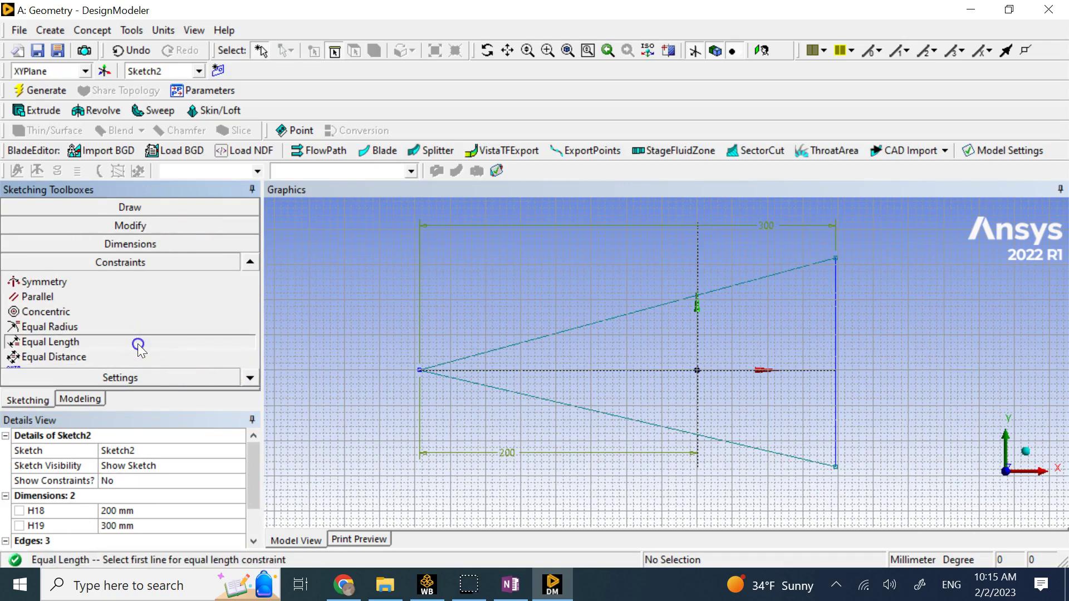
{"action": "left_click", "coordinate": [838, 317]}
{"action": "left_click", "coordinate": [765, 278]}
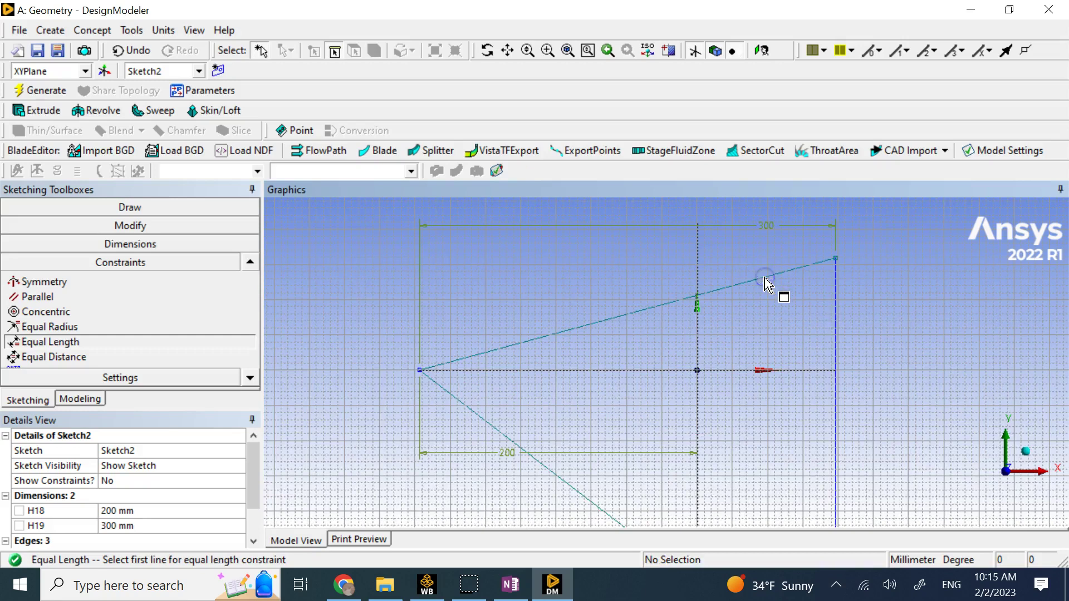
Apply an Equal Length constraint between the triangle's vertical side and its lower slanted side.
{"action": "scroll", "coordinate": [900, 341], "scroll_direction": "up", "scroll_amount": 2}
{"action": "scroll", "coordinate": [900, 323], "scroll_direction": "down", "scroll_amount": 7}
{"action": "scroll", "coordinate": [899, 323], "scroll_direction": "down", "scroll_amount": 1}
{"action": "left_click", "coordinate": [739, 430]}
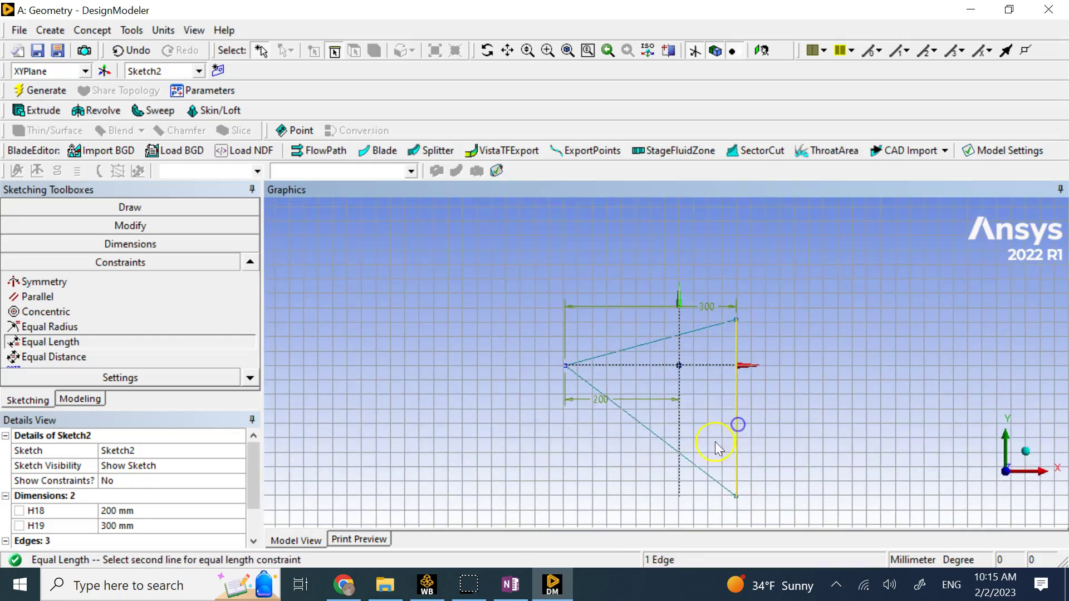
{"action": "left_click", "coordinate": [698, 469]}
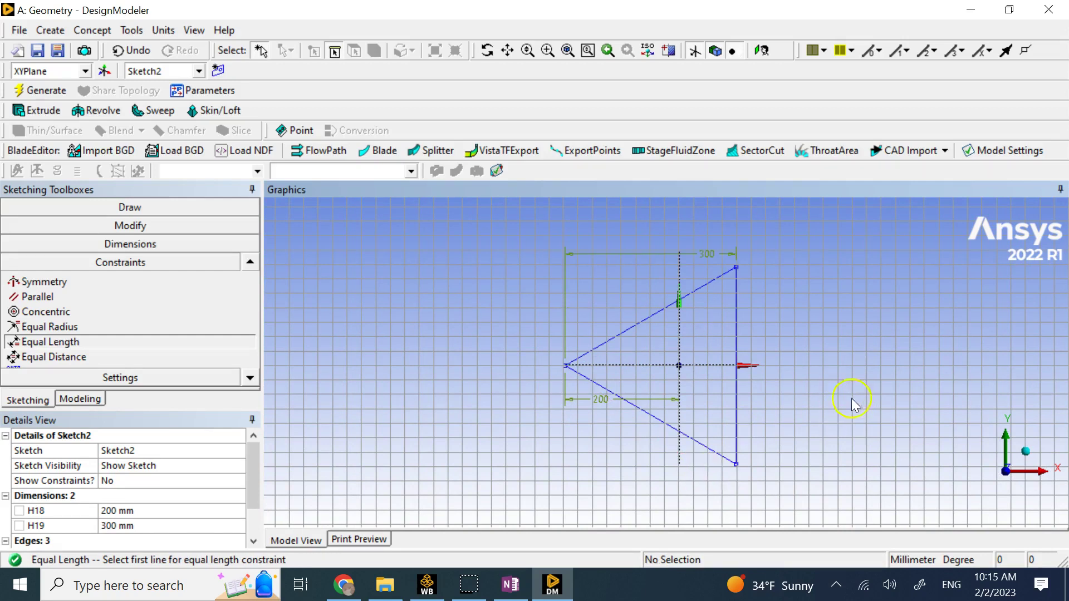
Check the drawing in OneNote, return to DesignModeler and draw a centre arc about the upper vertex, from the slanted side to the vertical side.
{"action": "left_click", "coordinate": [515, 593]}
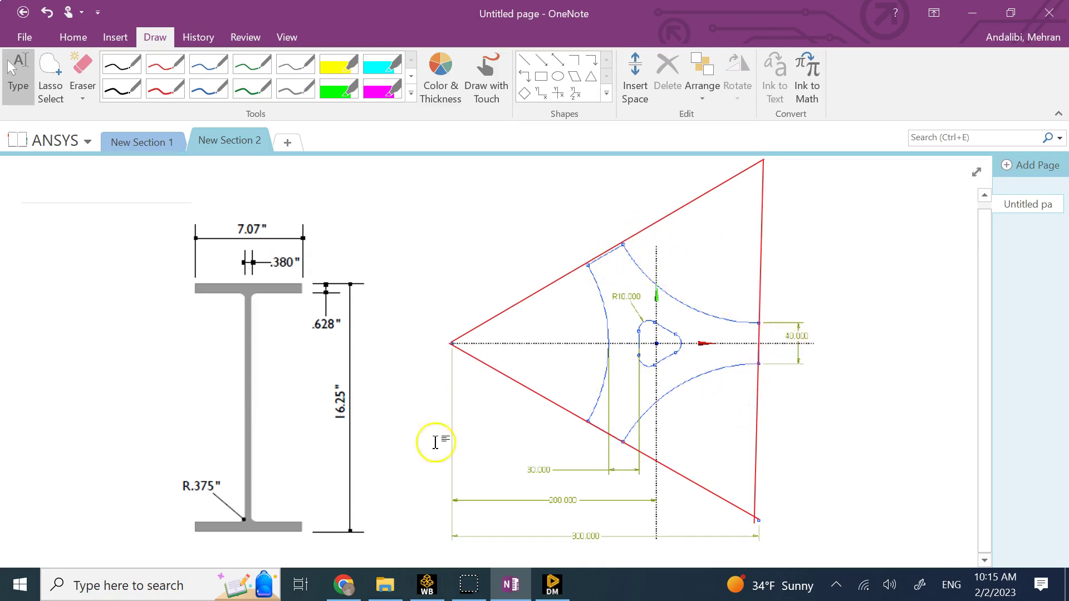
{"action": "left_click", "coordinate": [562, 588]}
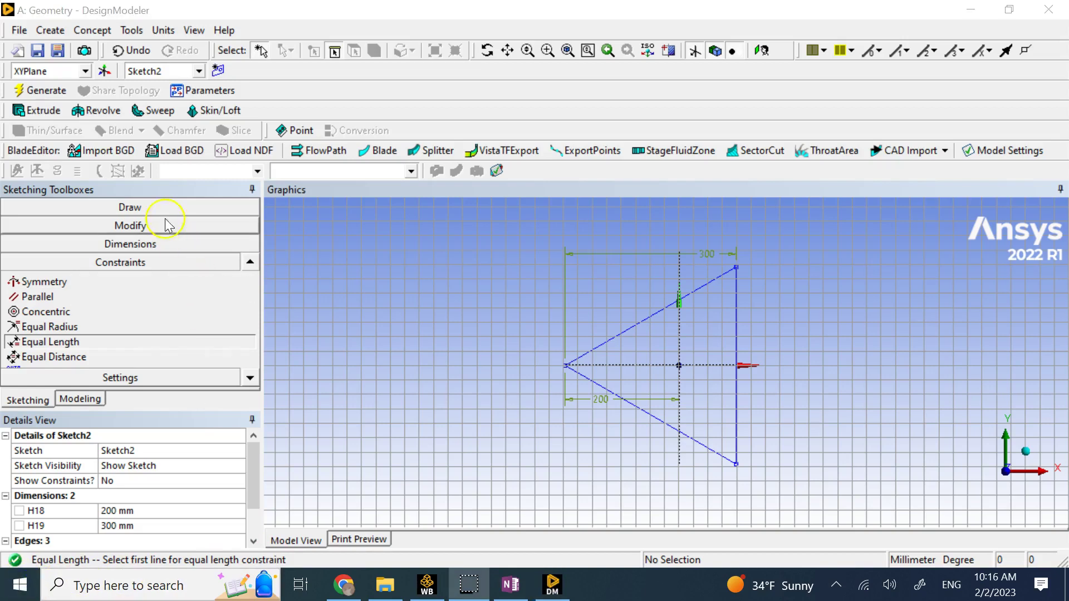
{"action": "left_click", "coordinate": [162, 209]}
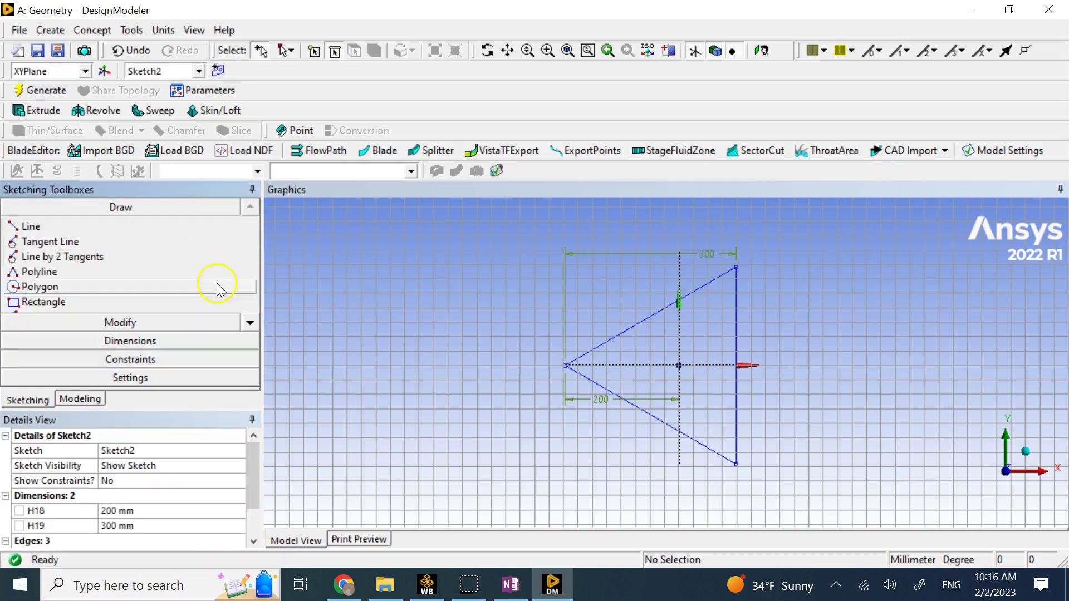
{"action": "left_click", "coordinate": [250, 323]}
{"action": "left_click", "coordinate": [250, 323]}
{"action": "left_click", "coordinate": [250, 323]}
{"action": "left_click", "coordinate": [245, 326]}
{"action": "left_click", "coordinate": [245, 326]}
{"action": "left_click", "coordinate": [245, 326]}
{"action": "scroll", "coordinate": [162, 219], "scroll_direction": "down", "scroll_amount": 1}
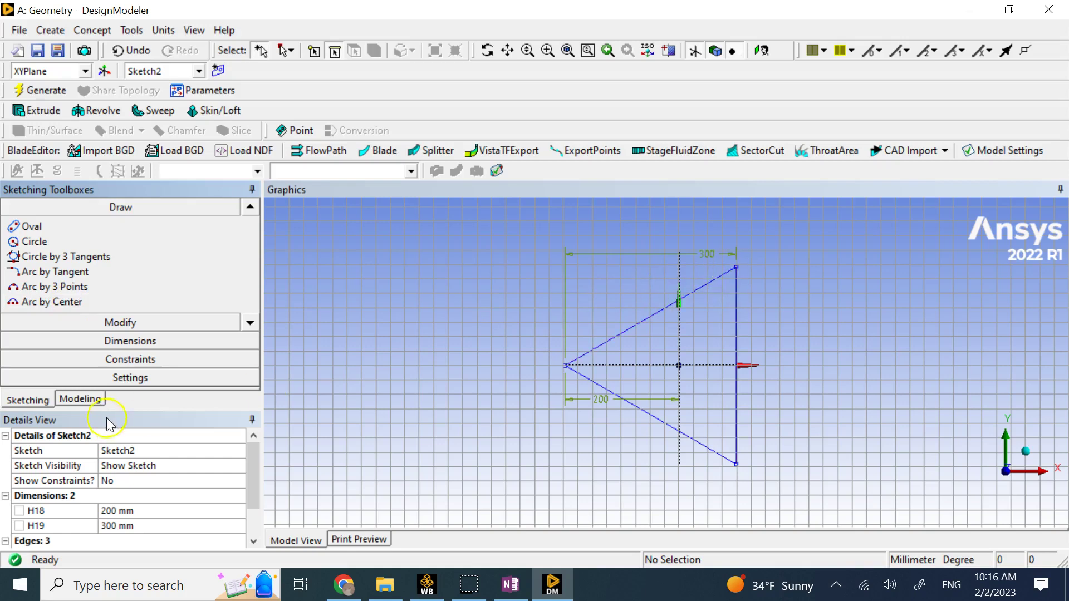
{"action": "left_click", "coordinate": [66, 301]}
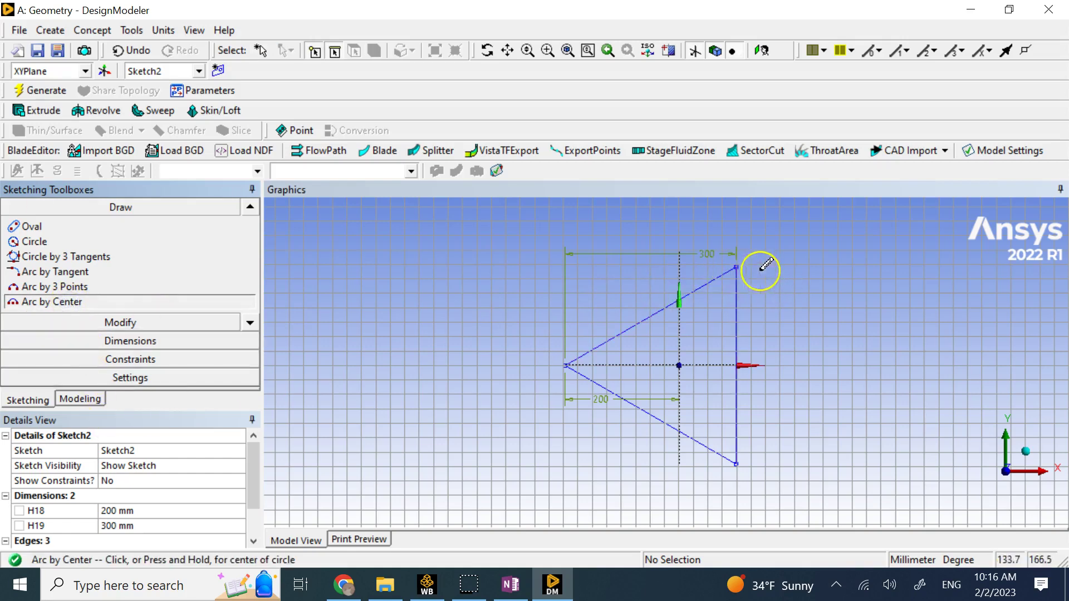
{"action": "left_click", "coordinate": [737, 266]}
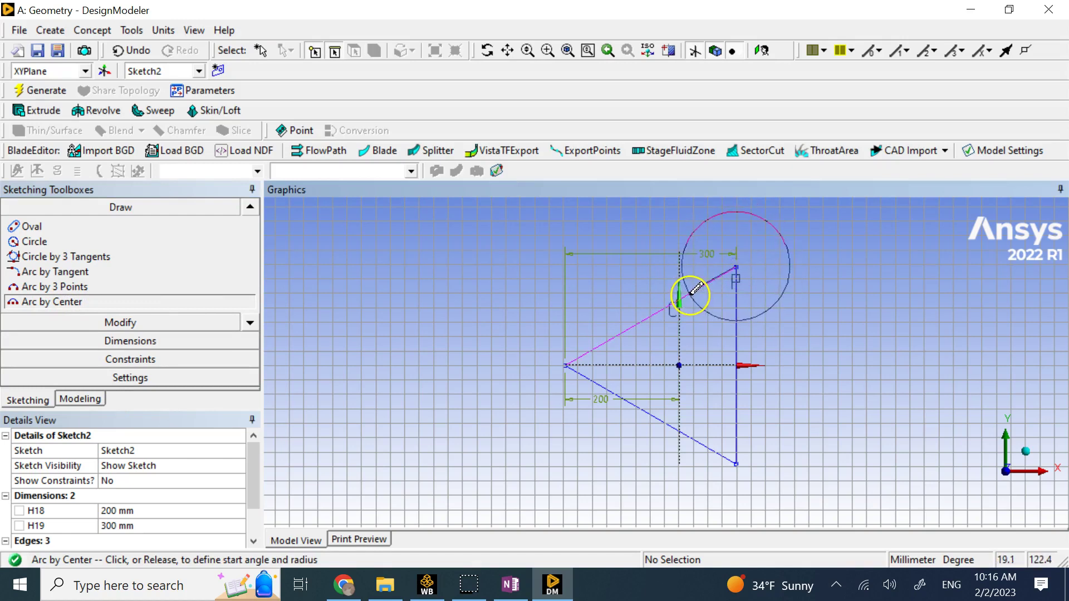
{"action": "left_click", "coordinate": [690, 294]}
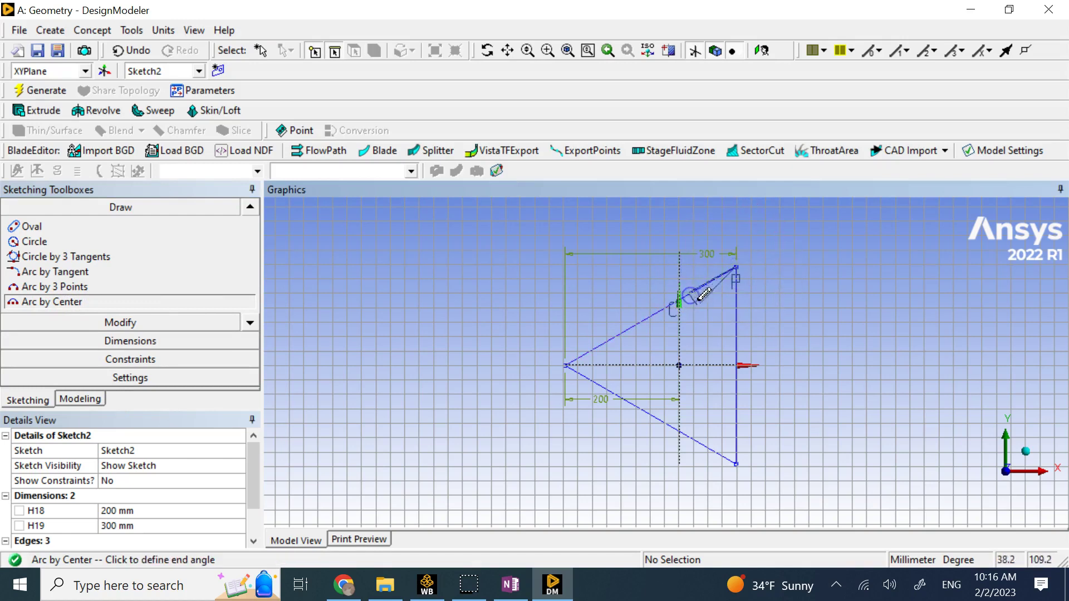
{"action": "left_click", "coordinate": [740, 316]}
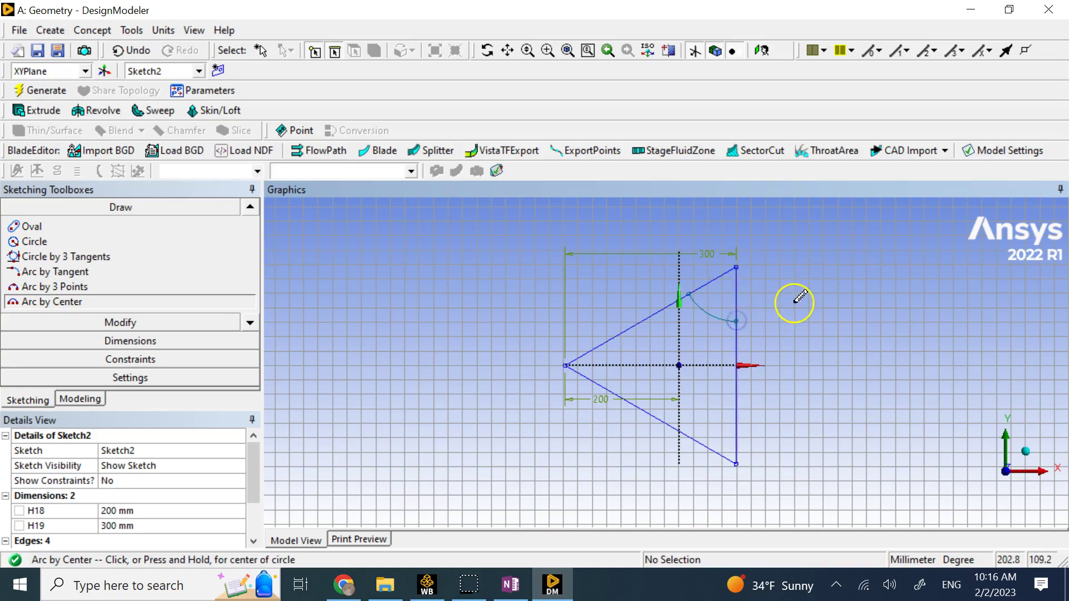
Draw a centre arc about the triangle's leftmost vertex, from the upper slanted side to the lower slanted side.
{"action": "scroll", "coordinate": [722, 278], "scroll_direction": "up", "scroll_amount": 1}
{"action": "scroll", "coordinate": [719, 281], "scroll_direction": "up", "scroll_amount": 3}
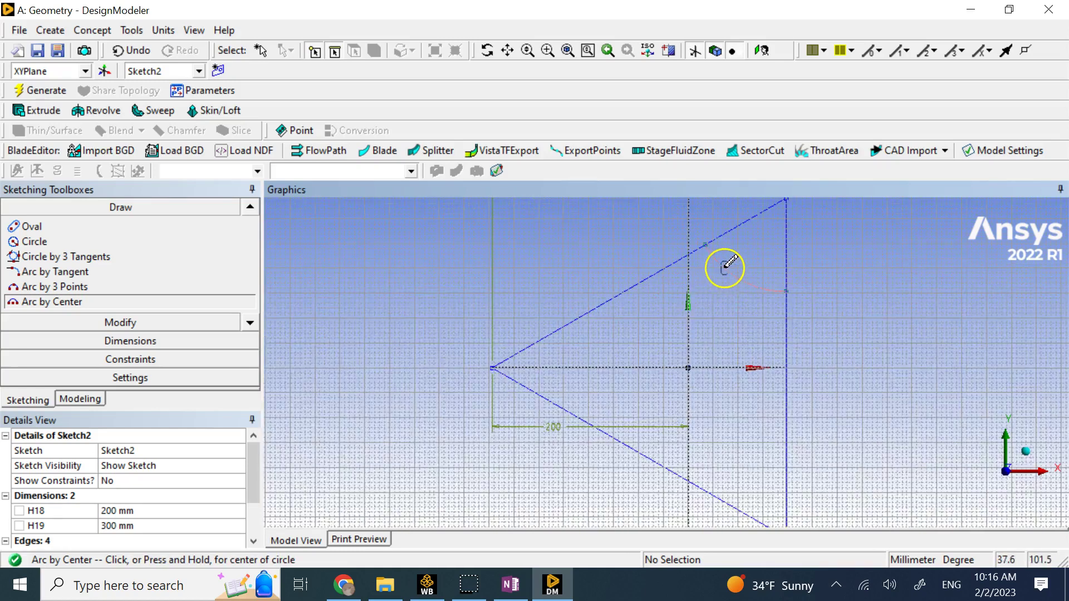
{"action": "scroll", "coordinate": [724, 265], "scroll_direction": "down", "scroll_amount": 2}
{"action": "left_click", "coordinate": [529, 367]}
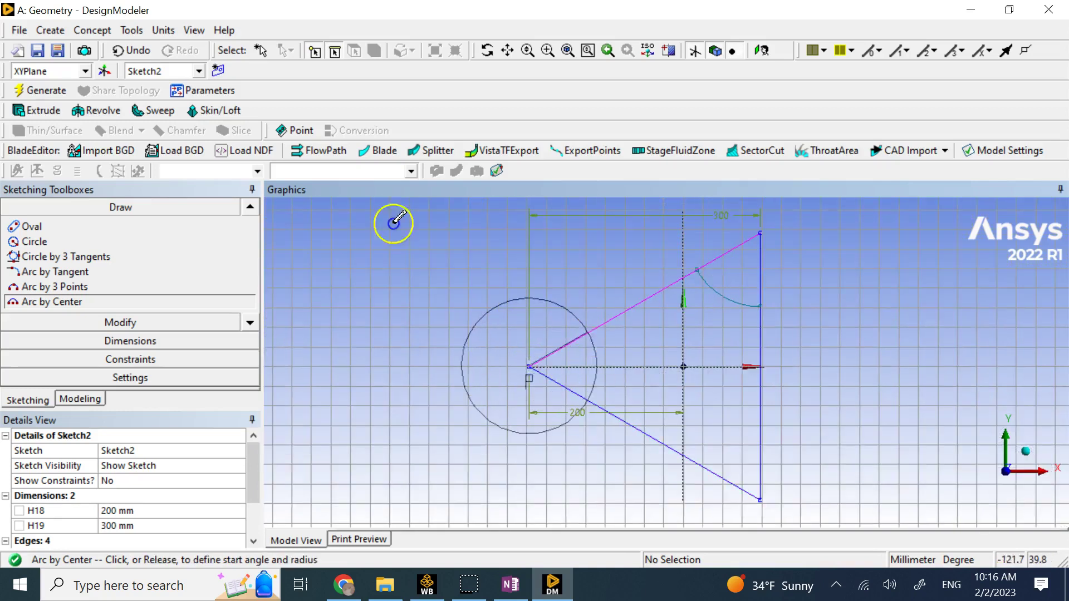
{"action": "left_click", "coordinate": [590, 335]}
{"action": "left_click", "coordinate": [591, 400]}
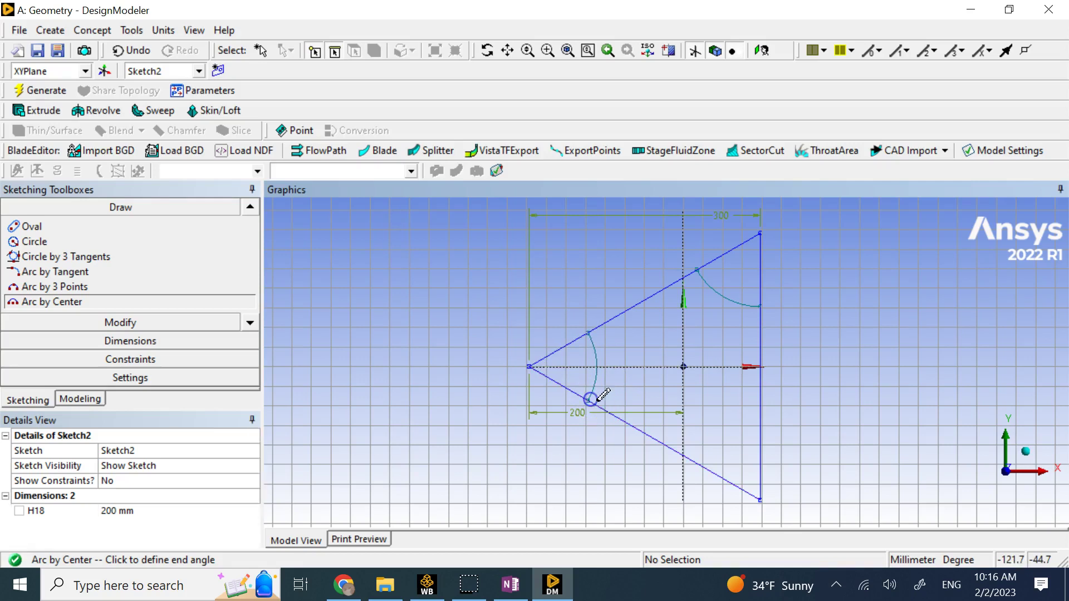
Draw a centre arc about the triangle's lower vertex, from the lower slanted side to the vertical side.
{"action": "left_click", "coordinate": [761, 499]}
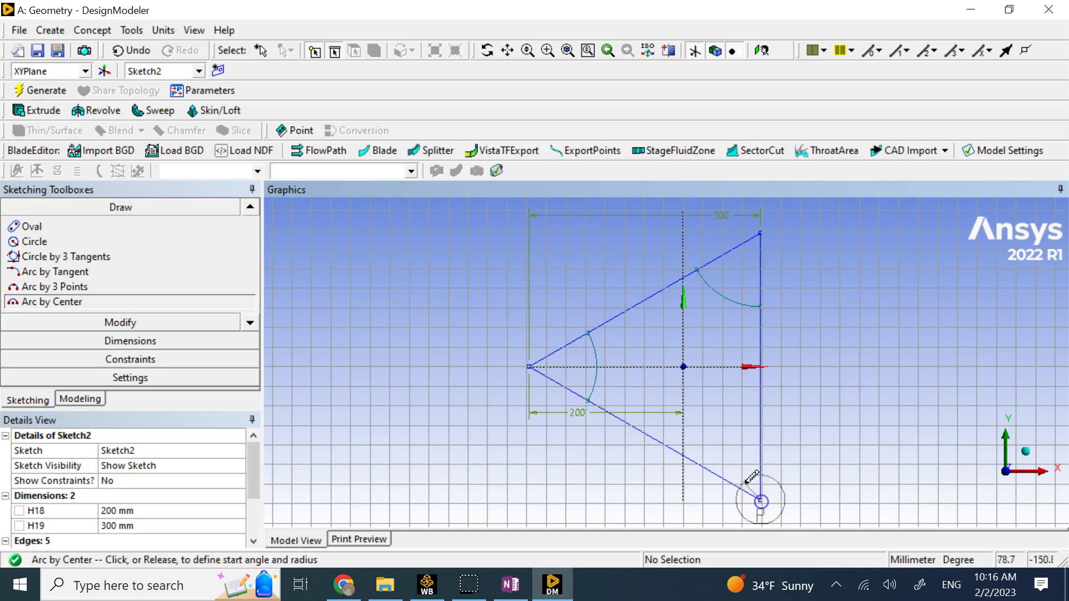
{"action": "left_click", "coordinate": [706, 467]}
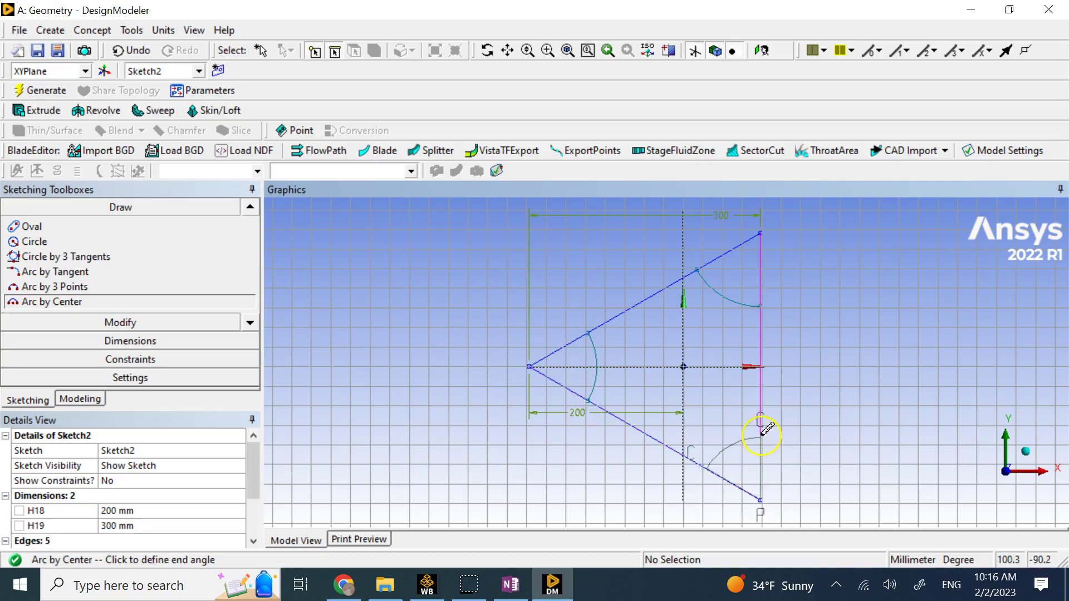
{"action": "left_click", "coordinate": [761, 435]}
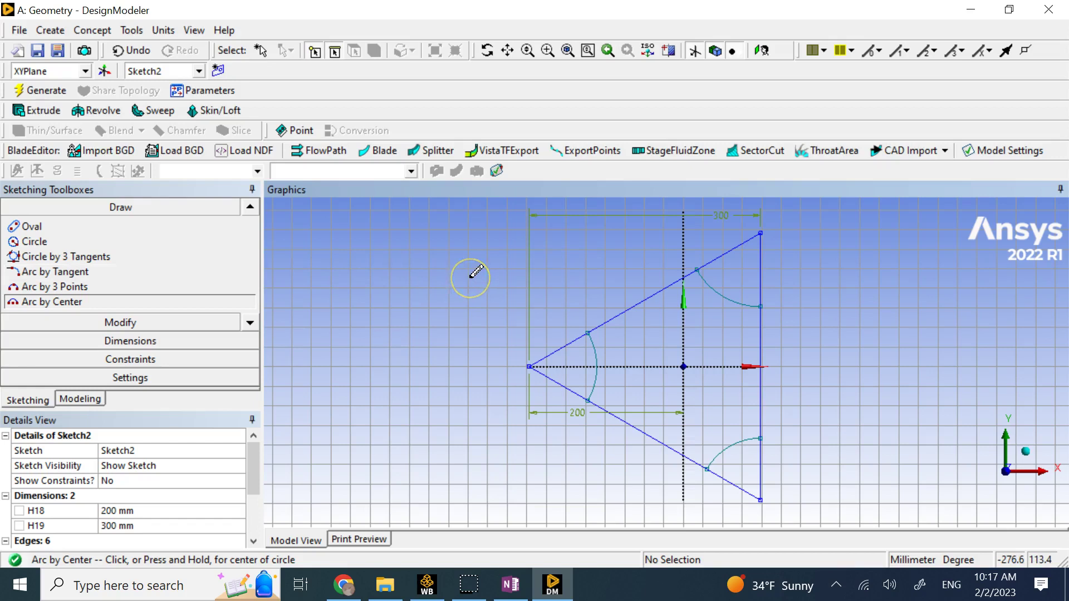
Trim the six line segments between the arcs and the triangle's three vertices.
{"action": "left_click", "coordinate": [220, 323]}
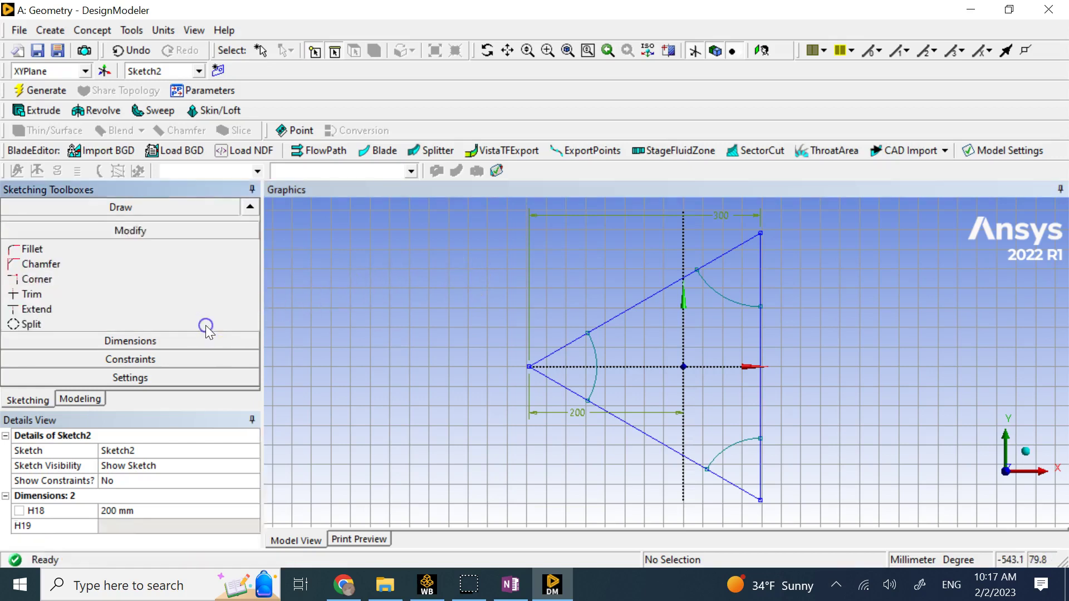
{"action": "left_click", "coordinate": [81, 292]}
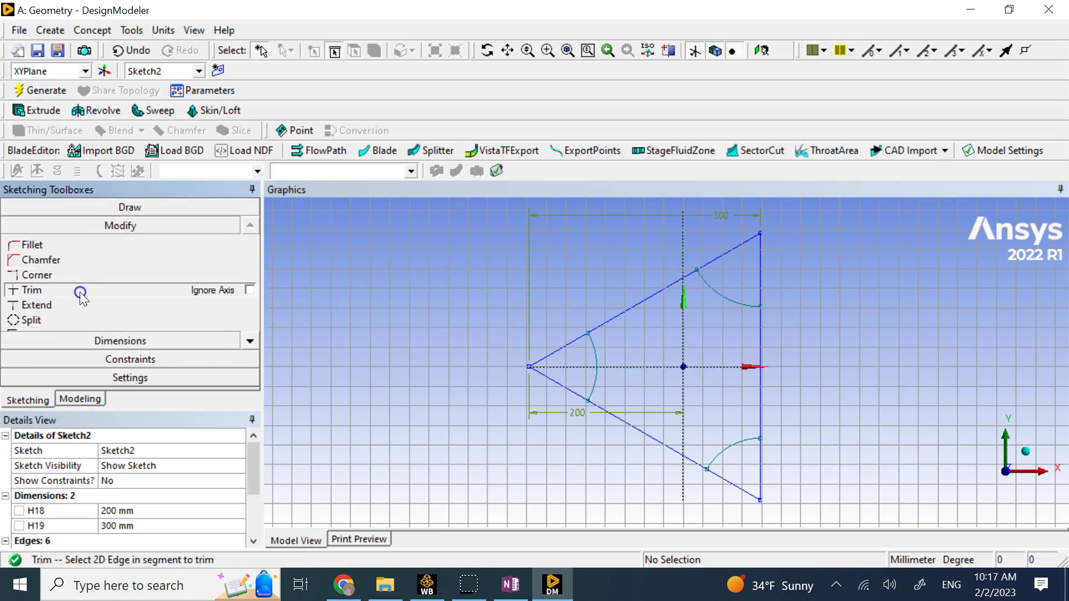
{"action": "left_click", "coordinate": [569, 344]}
{"action": "left_click", "coordinate": [560, 381]}
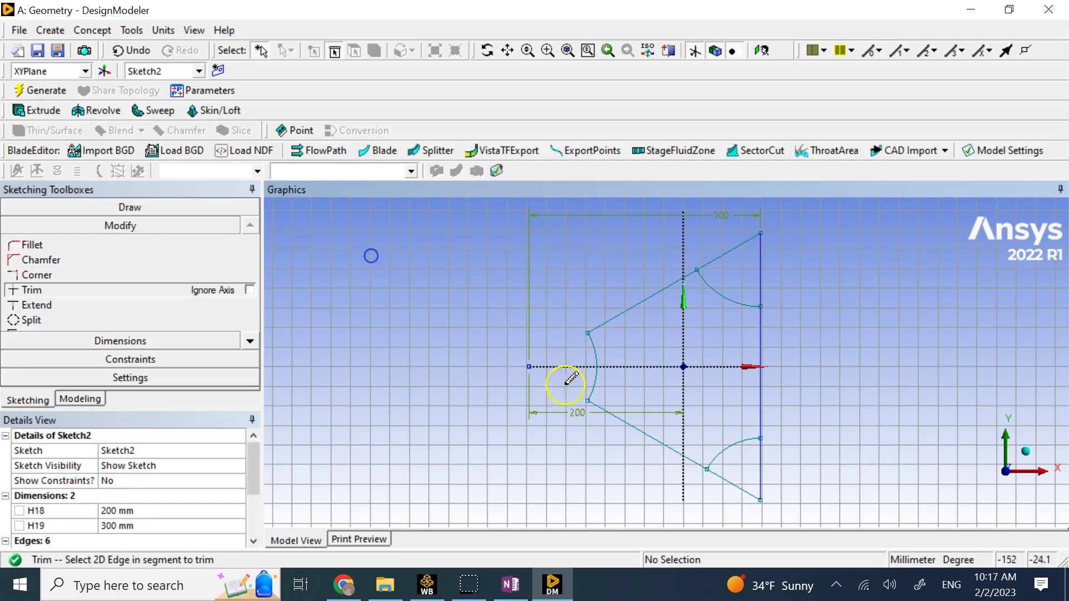
{"action": "left_click", "coordinate": [718, 256]}
{"action": "left_click", "coordinate": [761, 267]}
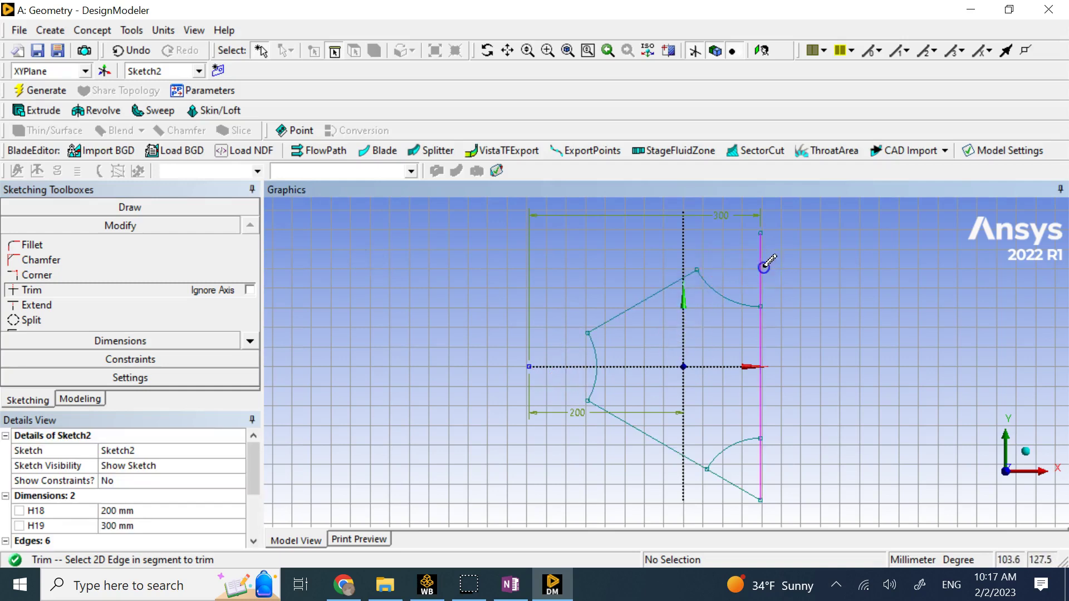
{"action": "left_click", "coordinate": [761, 461]}
{"action": "left_click", "coordinate": [741, 488]}
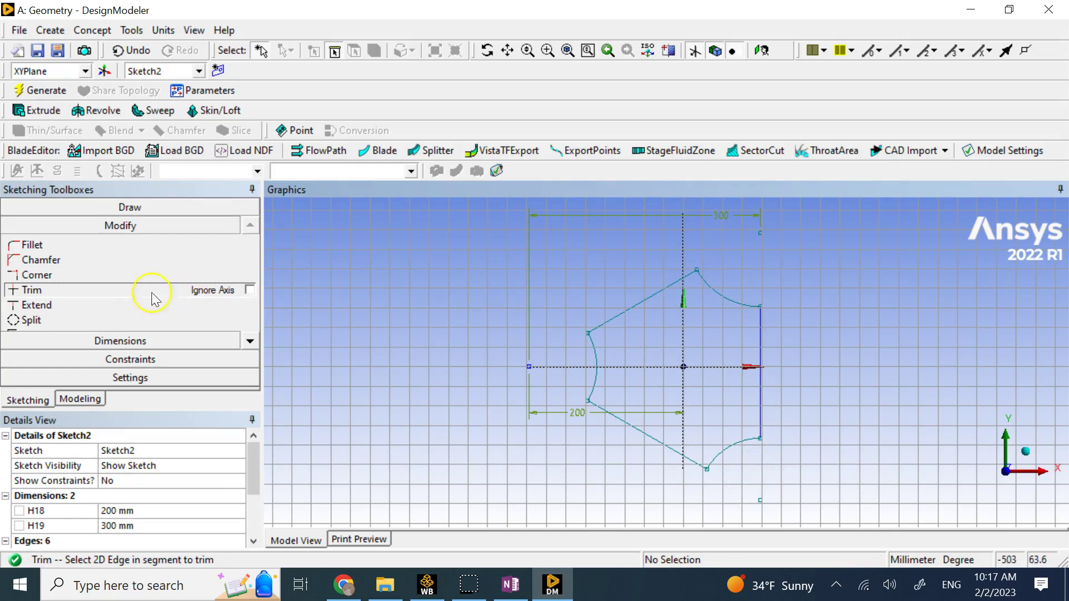
Add a general dimension to the vertical edge between the two right-hand arcs.
{"action": "left_click", "coordinate": [135, 341]}
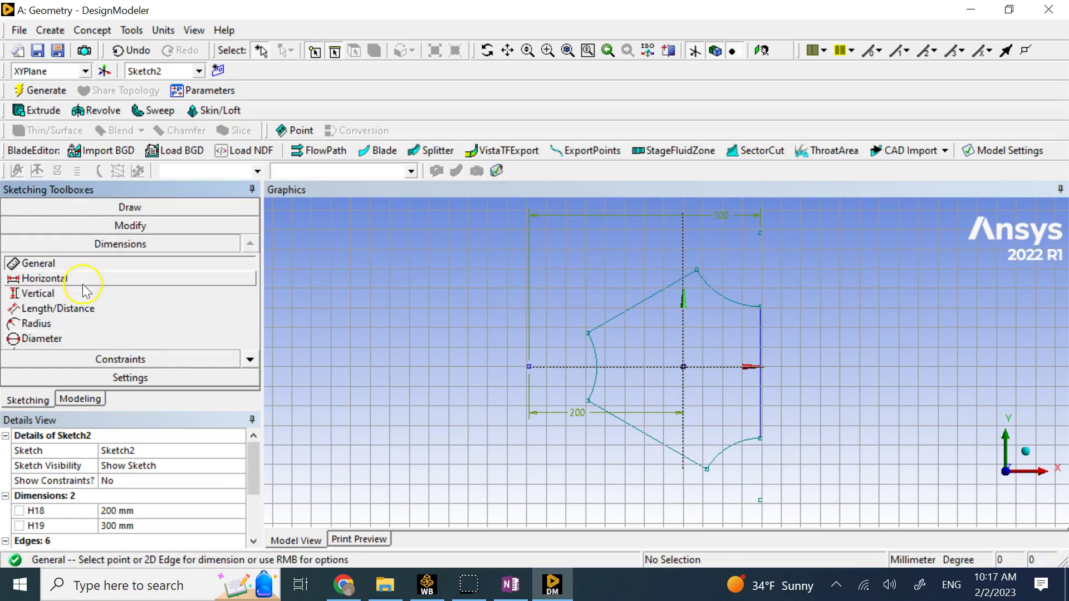
{"action": "left_click", "coordinate": [767, 357]}
{"action": "left_click", "coordinate": [811, 350]}
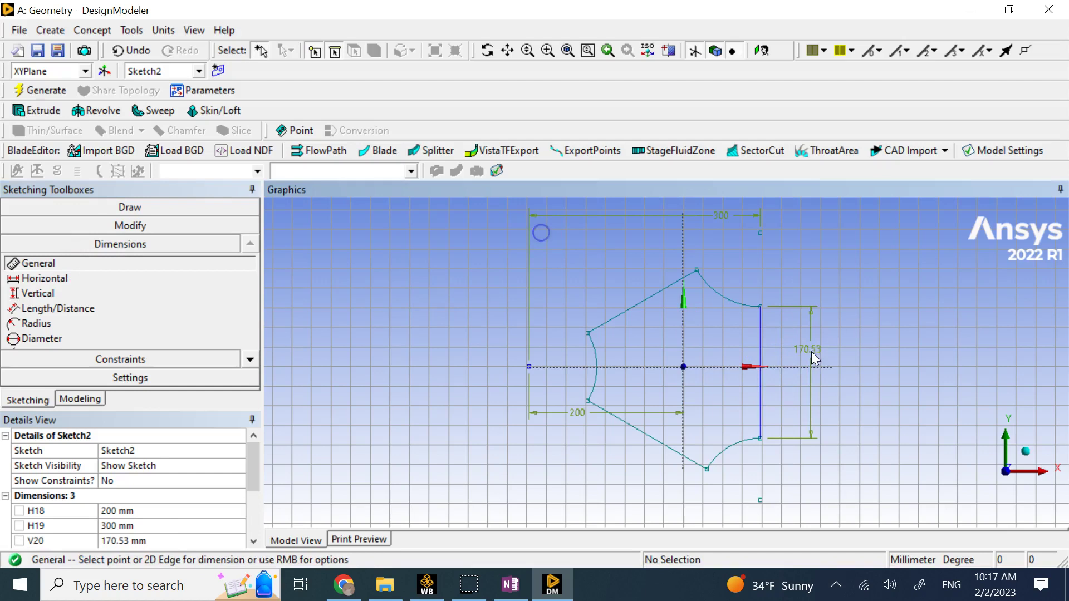
Try to set the vertical edge's length to 40 mm.
{"action": "left_click", "coordinate": [184, 540]}
{"action": "type", "text": "40"}
{"action": "key", "text": "Return"}
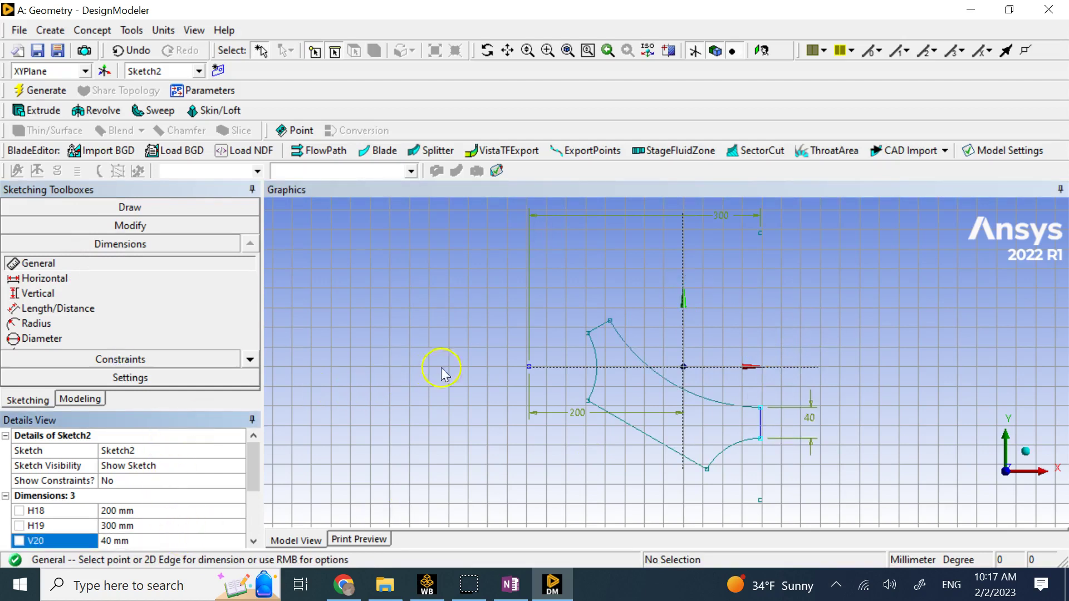
Try to dimension the upper slanted edge between the arcs and set its length to 40 mm.
{"action": "left_click", "coordinate": [599, 328]}
{"action": "left_click", "coordinate": [597, 302]}
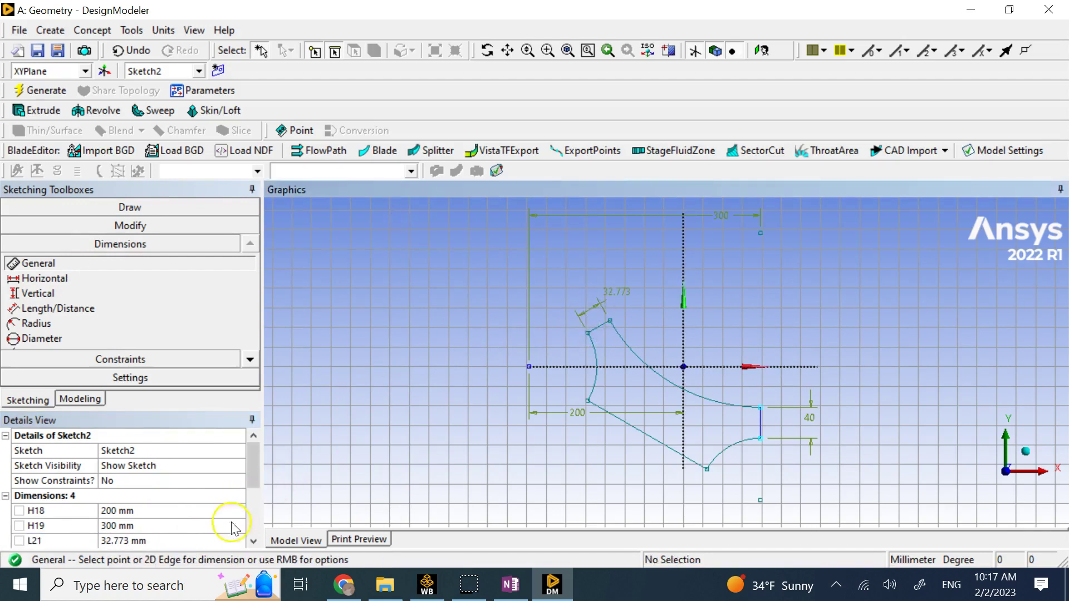
{"action": "left_click", "coordinate": [226, 540]}
{"action": "type", "text": "40"}
{"action": "key", "text": "Return"}
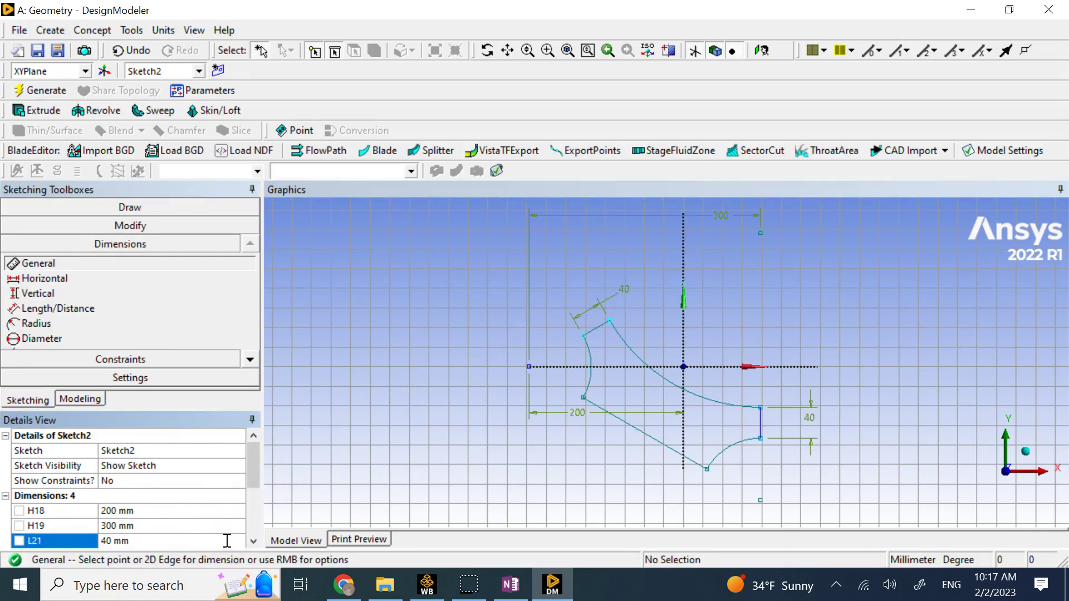
Try to dimension the lower slanted edge between the arcs and set its length to 40 mm.
{"action": "left_click", "coordinate": [655, 445]}
{"action": "left_click", "coordinate": [632, 473]}
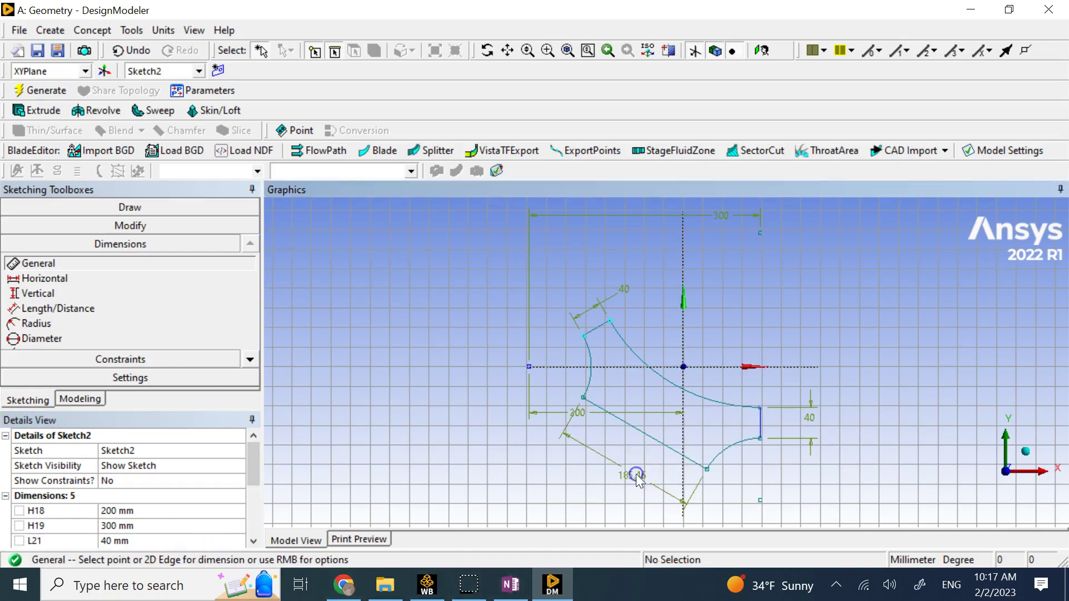
{"action": "left_click", "coordinate": [252, 519]}
{"action": "left_click", "coordinate": [166, 438]}
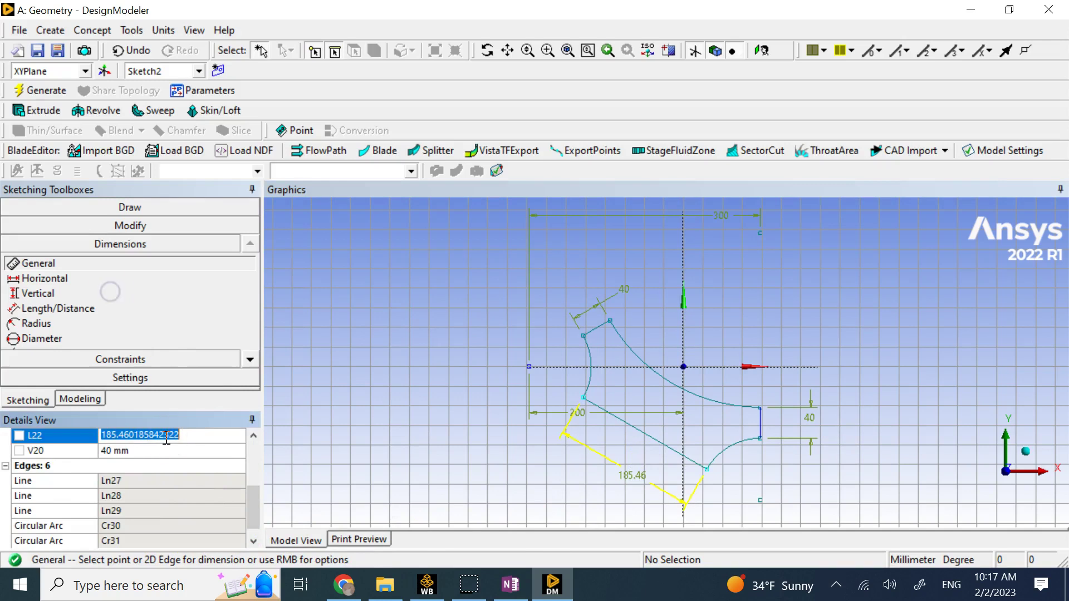
{"action": "type", "text": "40"}
{"action": "key", "text": "Return"}
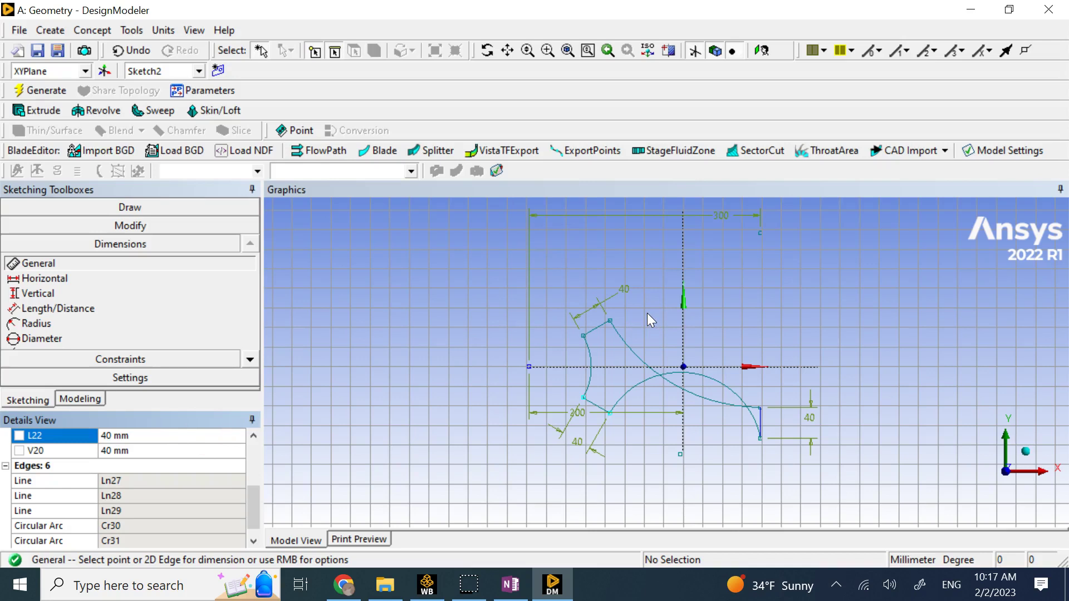
Undo the 40 mm edits and both slanted-edge dimensions, back to the newly placed vertical edge dimension.
{"action": "key", "text": "ctrl+z"}
{"action": "key", "text": "ctrl+z"}
{"action": "key", "text": "ctrl+z"}
{"action": "key", "text": "ctrl+z"}
{"action": "key", "text": "ctrl+z"}
{"action": "key", "text": "ctrl+z"}
{"action": "left_click", "coordinate": [437, 345]}
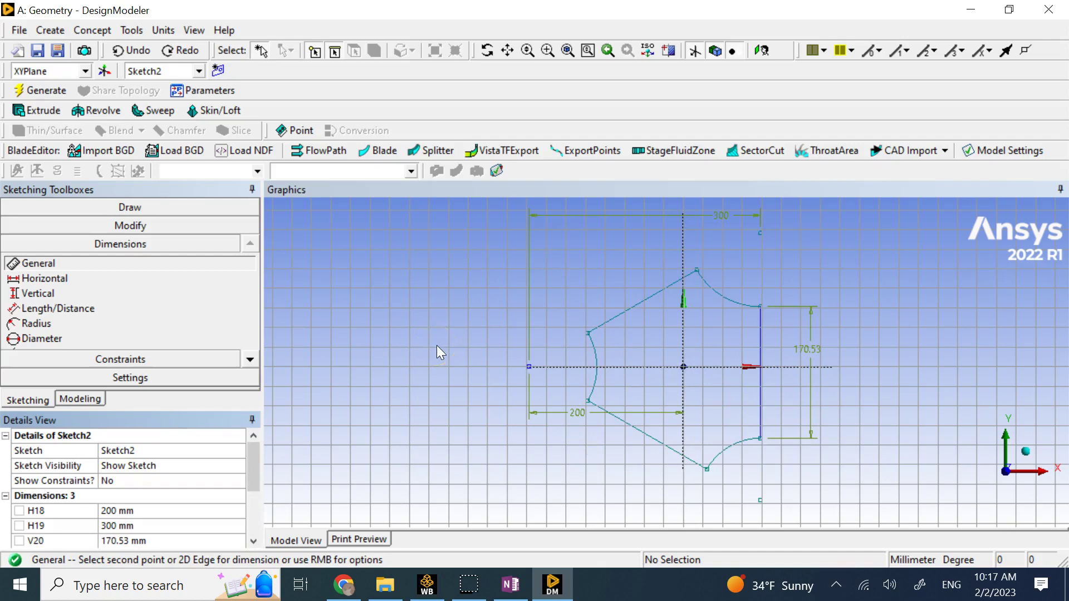
{"action": "left_click", "coordinate": [651, 448]}
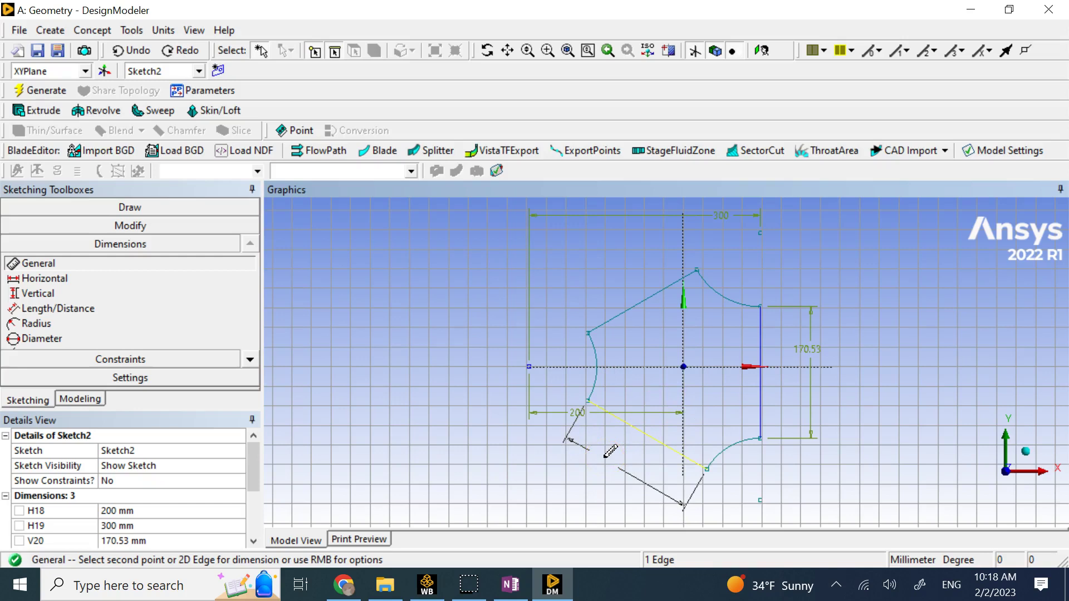
{"action": "key", "text": "Escape"}
{"action": "left_click", "coordinate": [690, 384]}
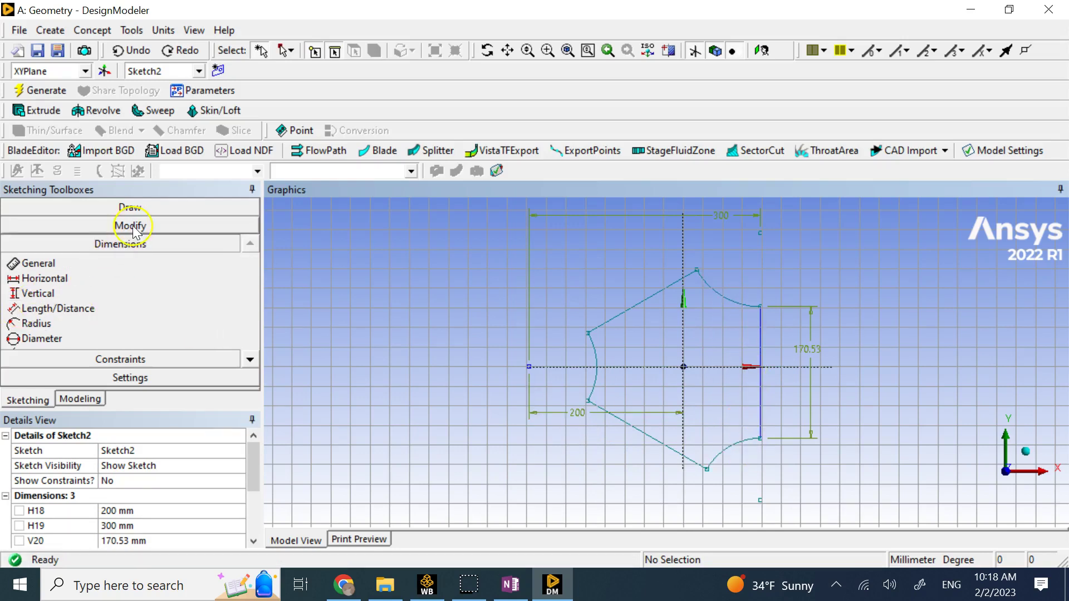
Constrain the upper and lower arcs that meet the vertical edge to be symmetric about the X axis.
{"action": "left_click", "coordinate": [162, 360]}
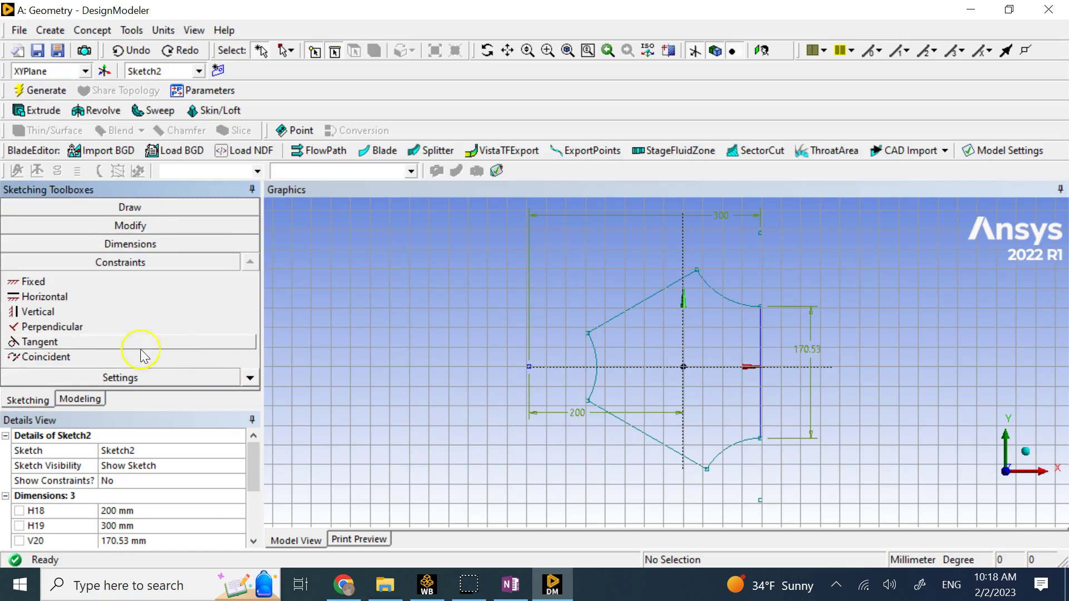
{"action": "left_click", "coordinate": [249, 378]}
{"action": "left_click", "coordinate": [250, 378]}
{"action": "left_click", "coordinate": [250, 377]}
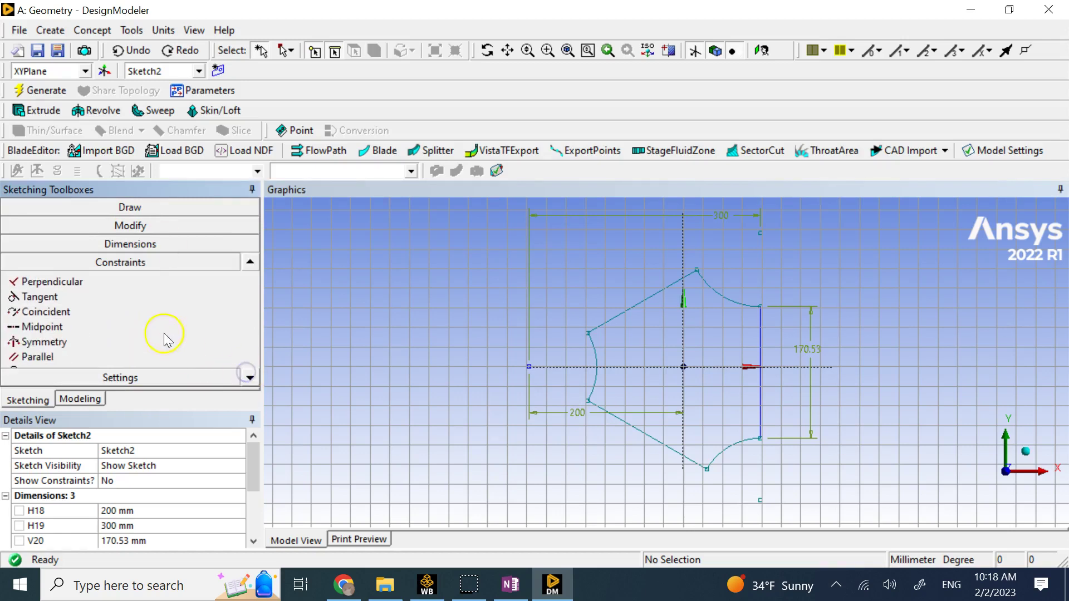
{"action": "left_click", "coordinate": [133, 343]}
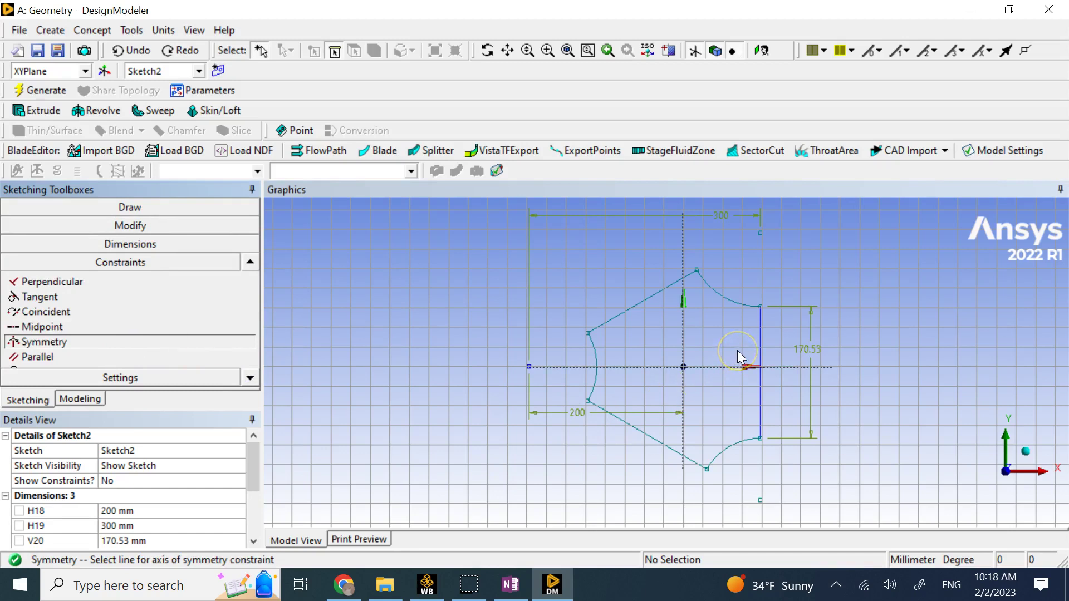
{"action": "left_click", "coordinate": [717, 367]}
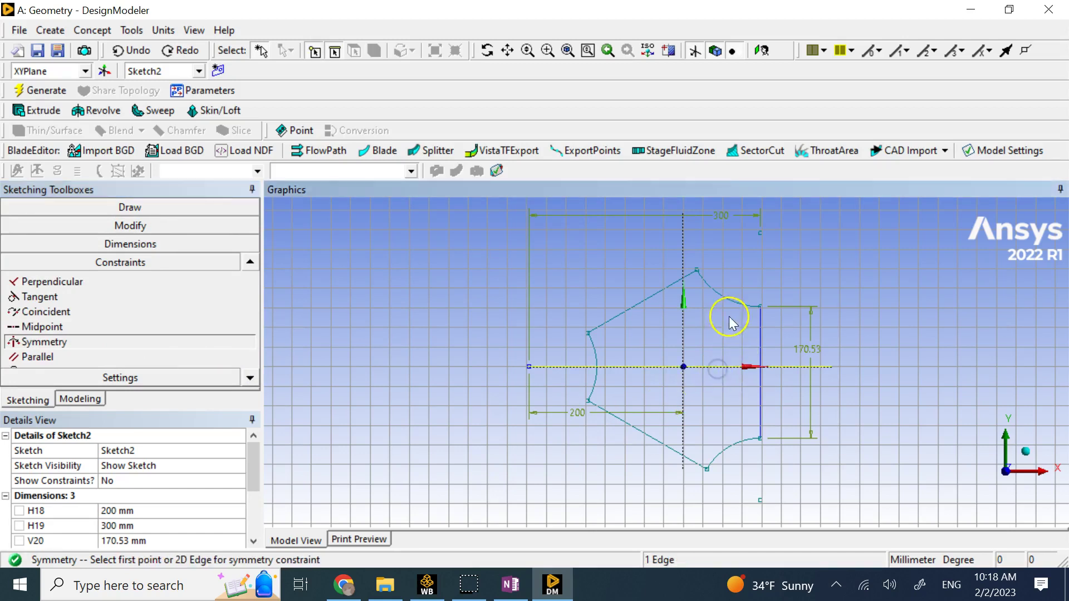
{"action": "left_click", "coordinate": [749, 313]}
{"action": "left_click", "coordinate": [736, 443]}
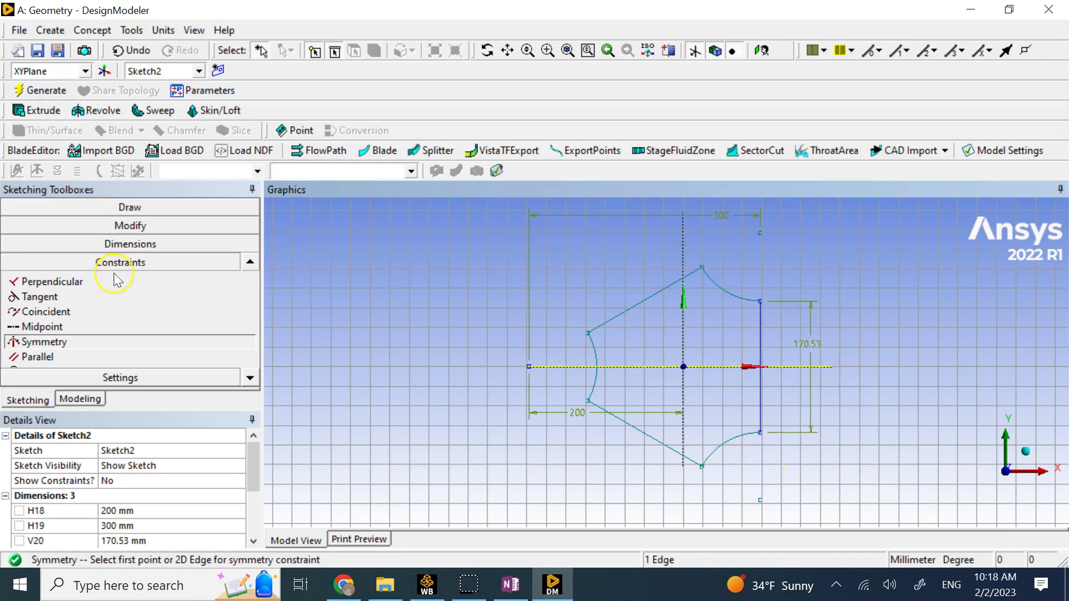
Set the vertical edge's length dimension to 40 mm.
{"action": "left_click", "coordinate": [191, 538]}
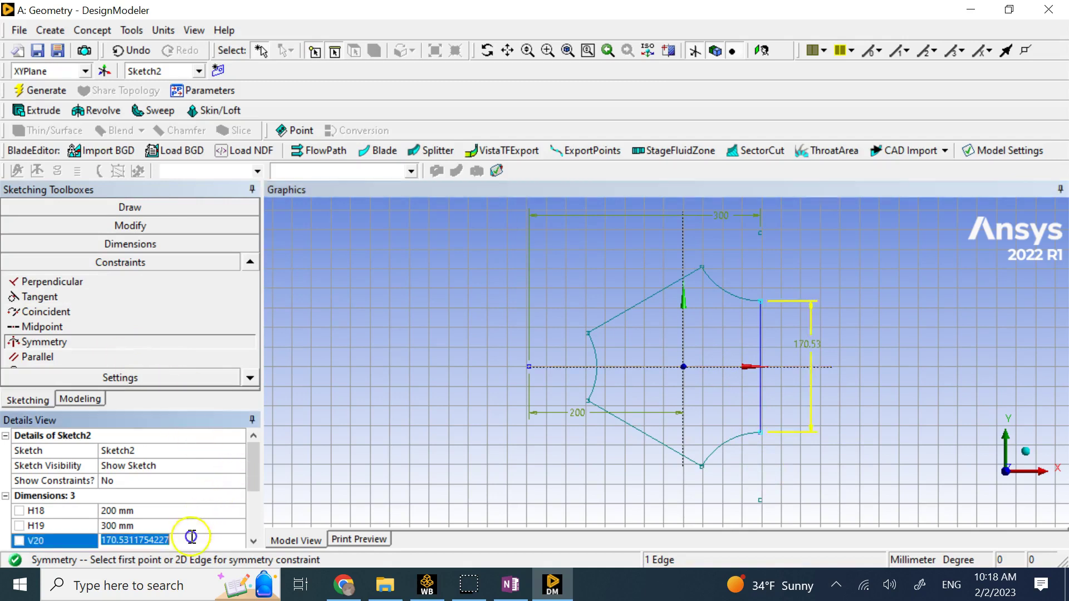
{"action": "type", "text": "40"}
{"action": "key", "text": "Return"}
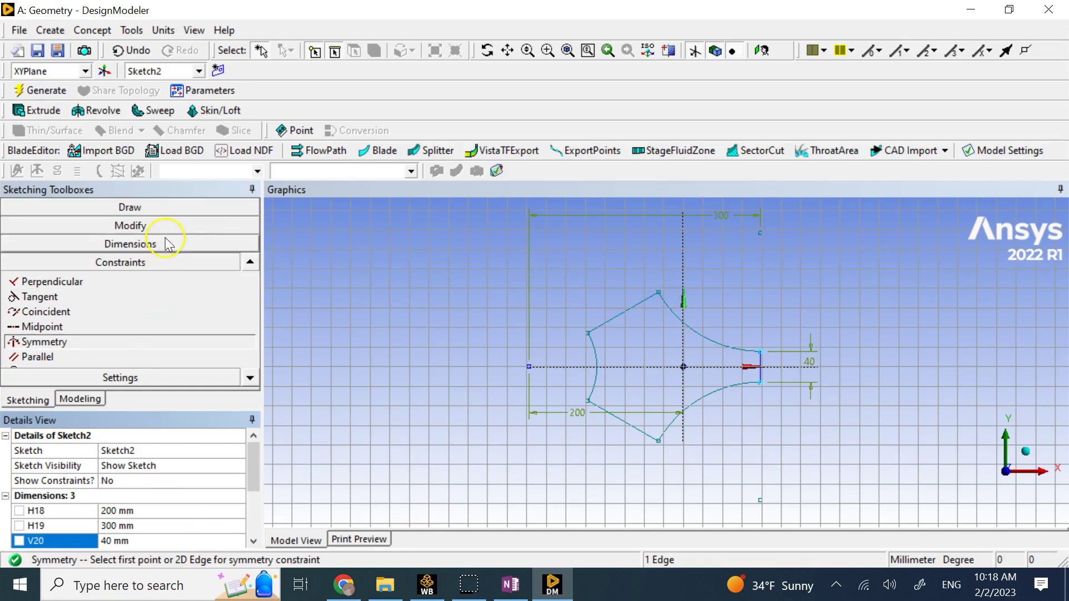
Constrain the upper and lower slanted end edges to equal length with the 40 mm vertical edge.
{"action": "left_click", "coordinate": [249, 263]}
{"action": "left_click", "coordinate": [250, 263]}
{"action": "left_click", "coordinate": [249, 262]}
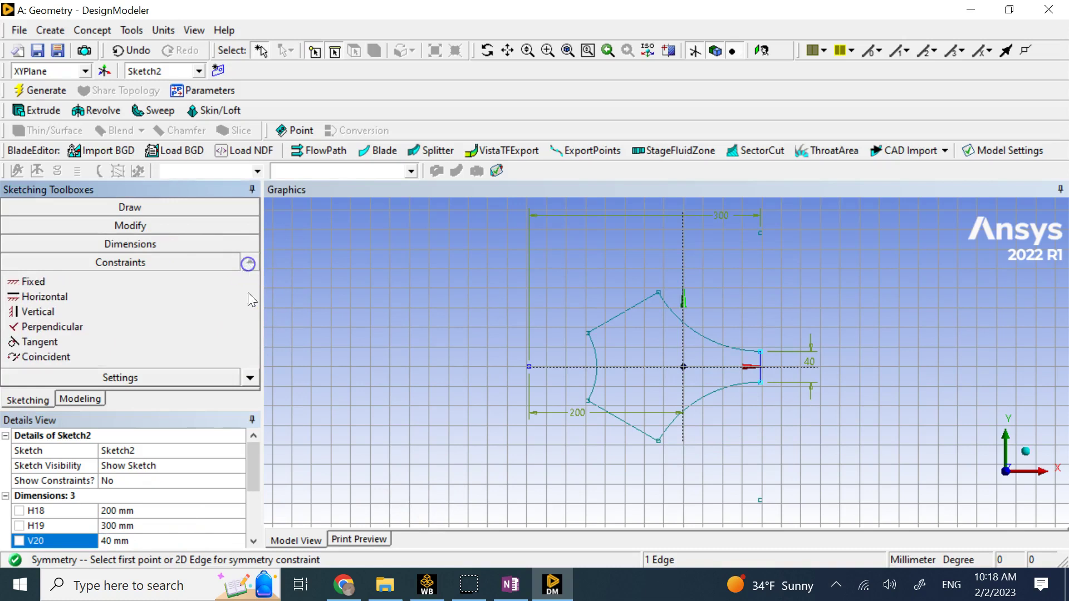
{"action": "left_click", "coordinate": [250, 378]}
{"action": "left_click", "coordinate": [250, 378]}
{"action": "left_click", "coordinate": [250, 378]}
{"action": "left_click", "coordinate": [249, 378]}
{"action": "left_click", "coordinate": [249, 378]}
{"action": "left_click", "coordinate": [249, 378]}
{"action": "left_click", "coordinate": [146, 354]}
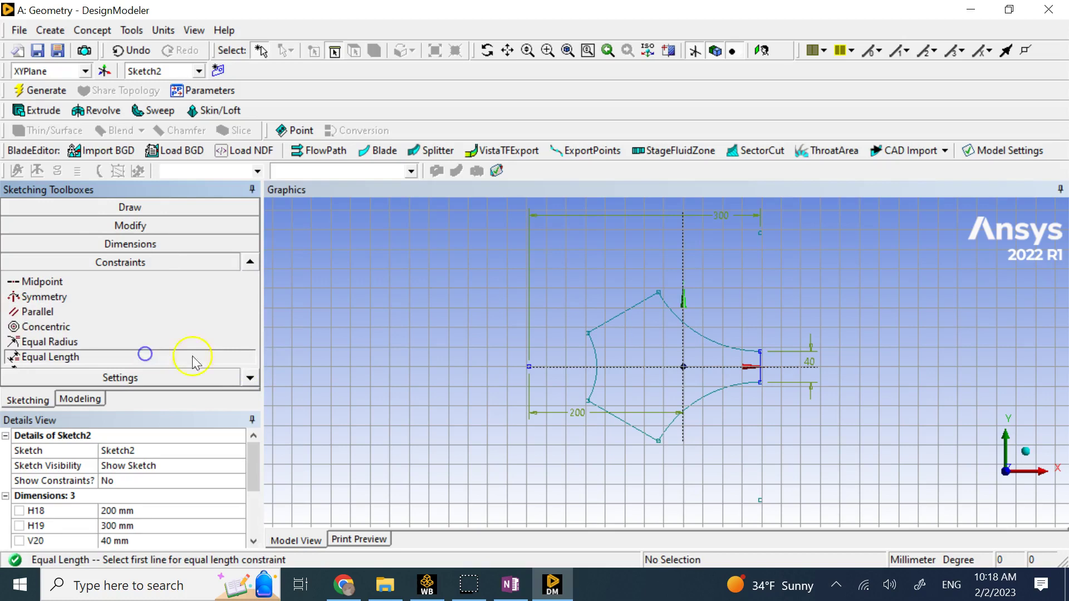
{"action": "left_click", "coordinate": [762, 378]}
{"action": "left_click", "coordinate": [640, 305]}
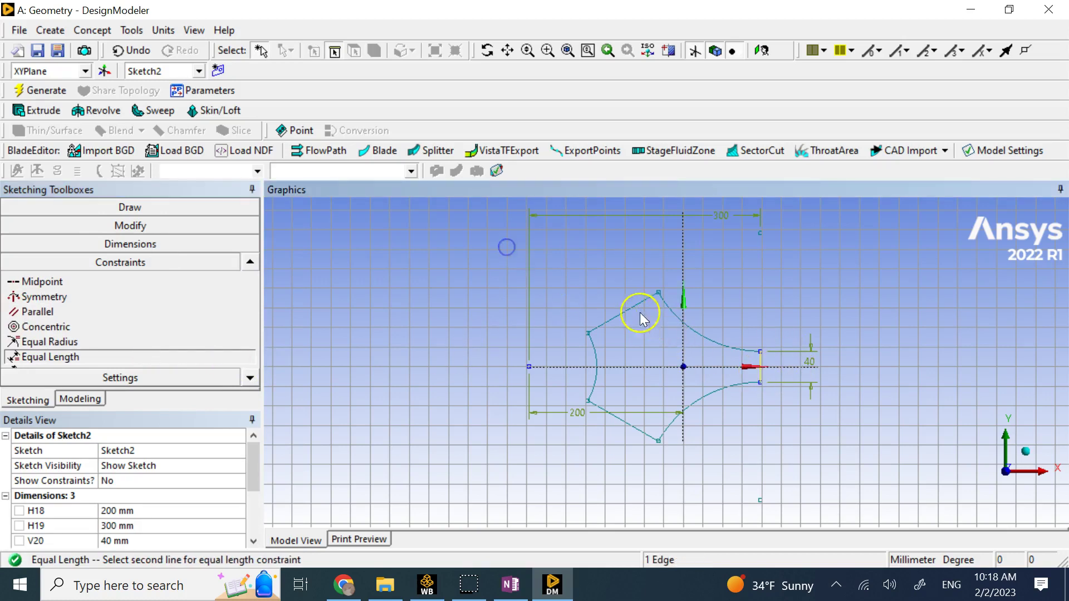
{"action": "left_click", "coordinate": [764, 385]}
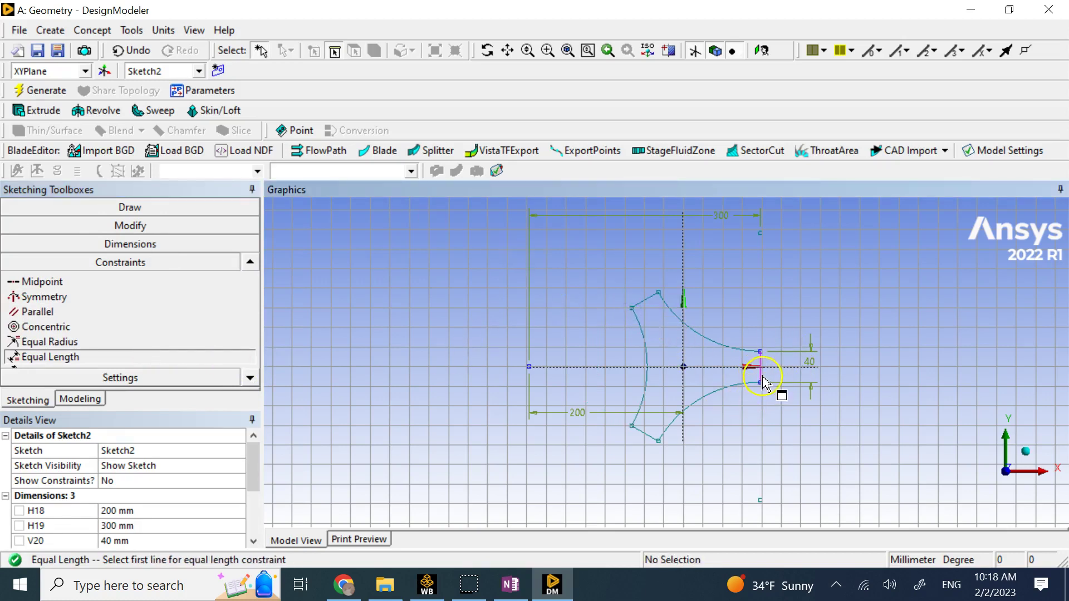
{"action": "left_click", "coordinate": [650, 440]}
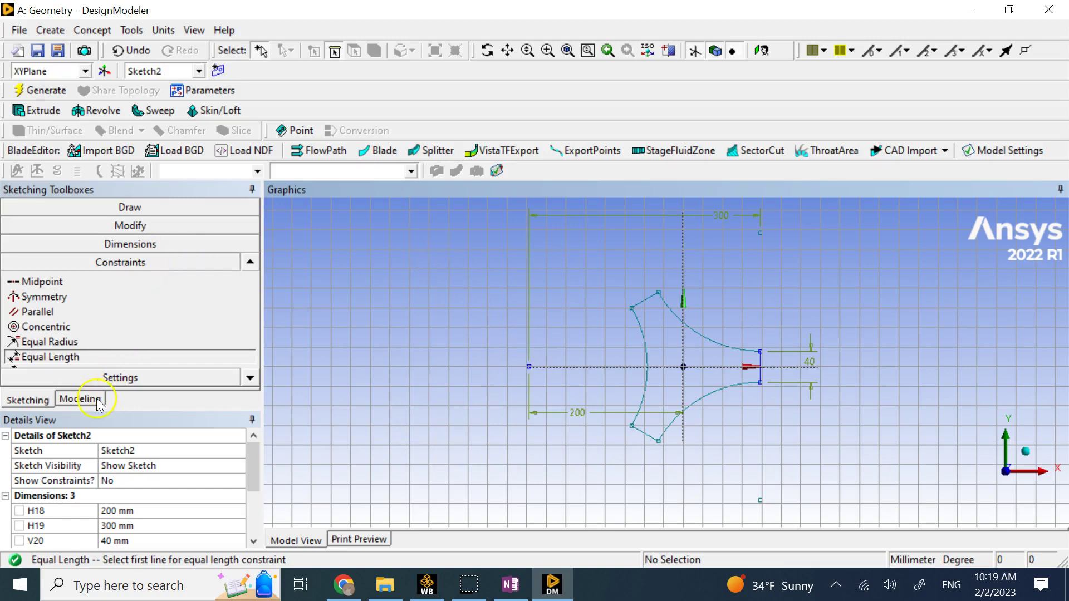
Add a radius dimension to the upper arc and place it above the profile.
{"action": "left_click", "coordinate": [181, 244]}
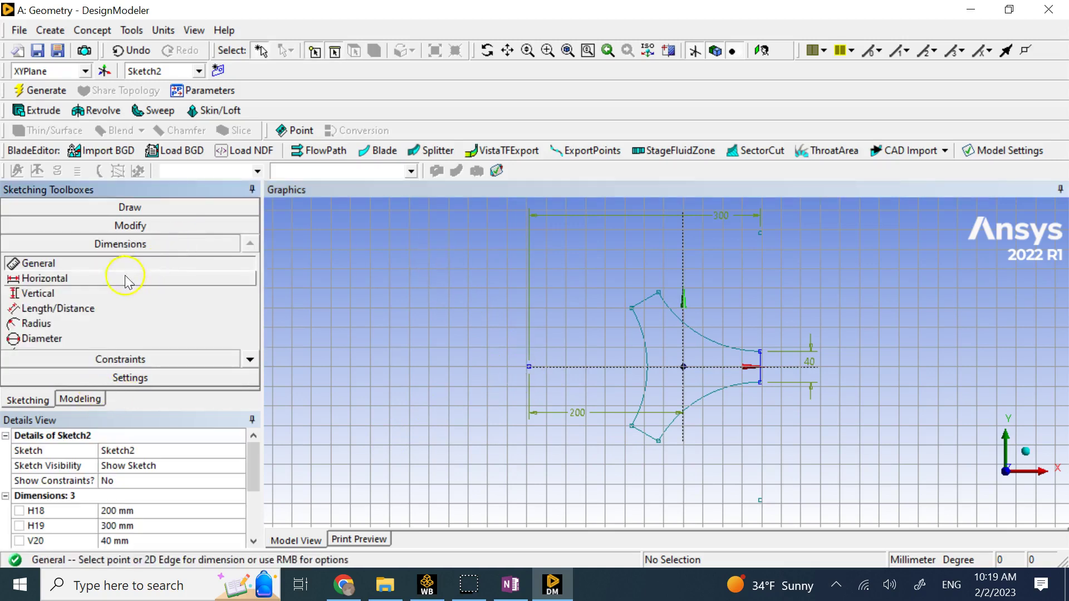
{"action": "left_click", "coordinate": [129, 328]}
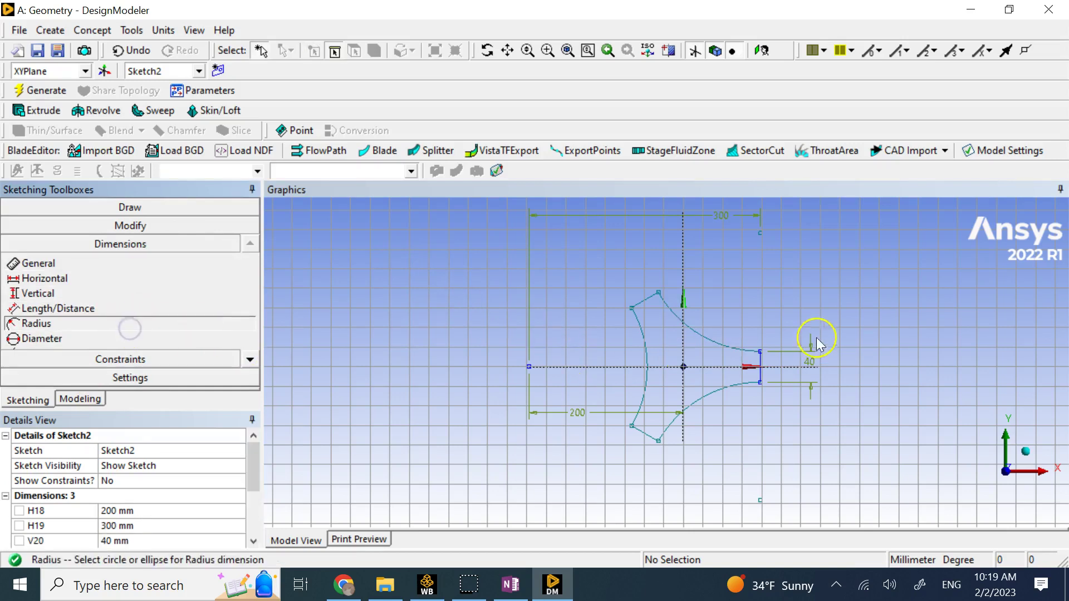
{"action": "left_click", "coordinate": [696, 333]}
{"action": "left_click", "coordinate": [726, 281]}
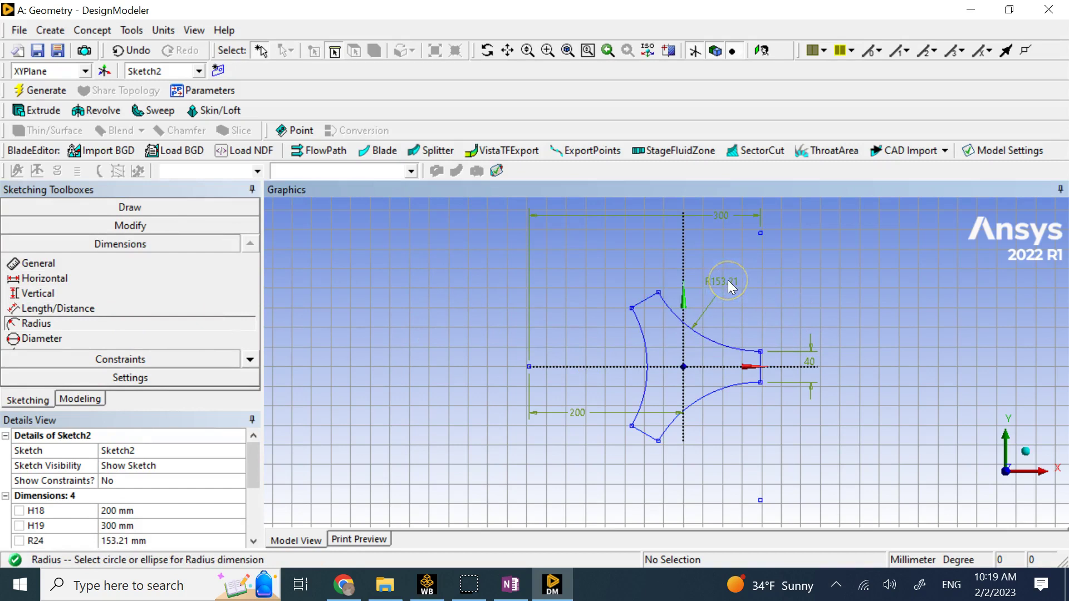
{"action": "left_click", "coordinate": [657, 424]}
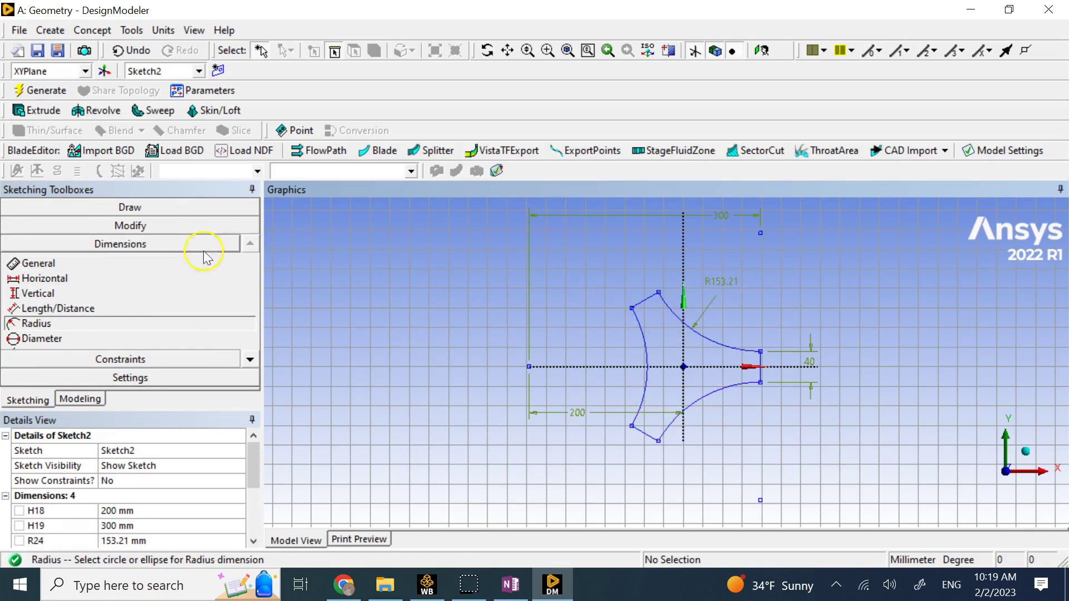
Move the 300 mm dimension closer above the profile and the 200 mm dimension just below it.
{"action": "left_click", "coordinate": [150, 240]}
{"action": "mouse_move", "coordinate": [208, 245]}
{"action": "left_mouse_down"}
{"action": "mouse_move", "coordinate": [143, 167]}
{"action": "mouse_move", "coordinate": [216, 245]}
{"action": "left_mouse_up"}
{"action": "left_click", "coordinate": [250, 360]}
{"action": "left_click", "coordinate": [250, 359]}
{"action": "left_click", "coordinate": [250, 360]}
{"action": "left_click", "coordinate": [250, 359]}
{"action": "left_click", "coordinate": [174, 323]}
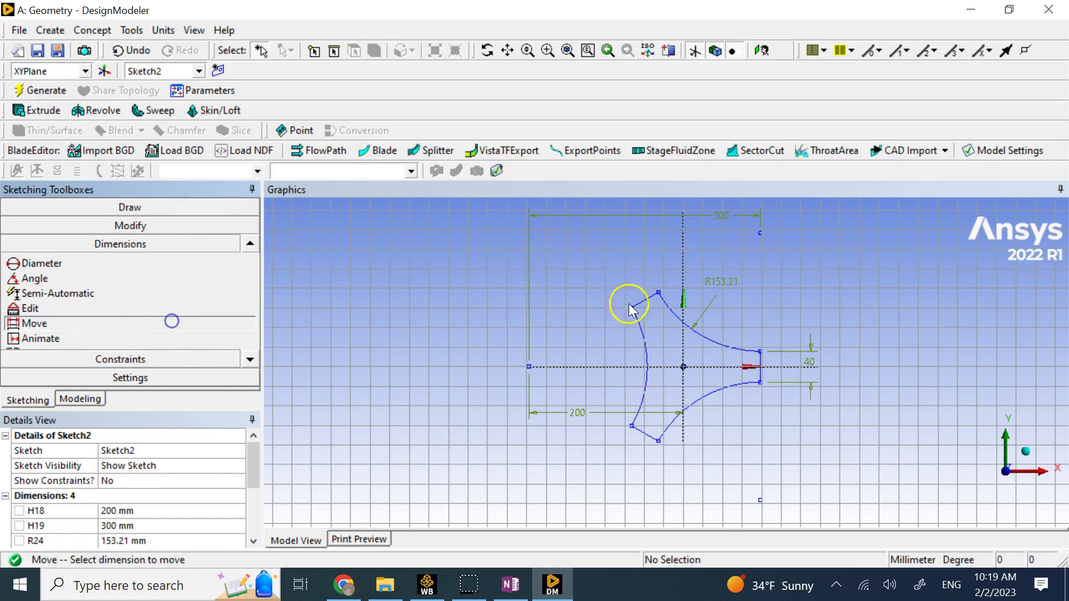
{"action": "left_click", "coordinate": [708, 220]}
{"action": "left_click", "coordinate": [590, 263]}
{"action": "left_click", "coordinate": [578, 412]}
{"action": "left_click", "coordinate": [588, 456]}
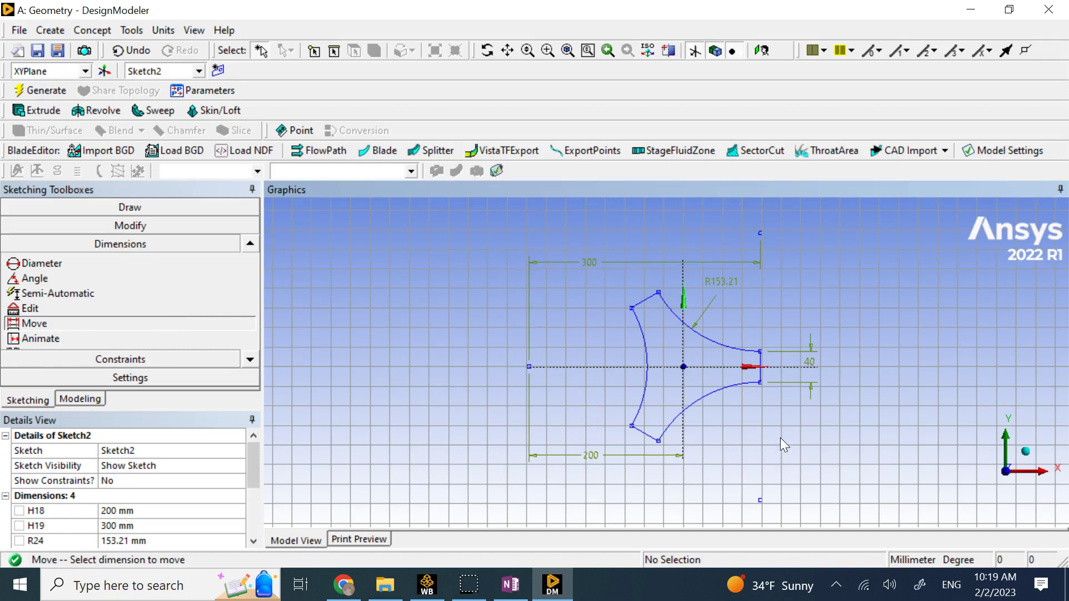
Check the inner cutout on the OneNote reference drawing, and draw a closed triangular polyline around the origin with one vertex on the X axis.
{"action": "left_click", "coordinate": [510, 585]}
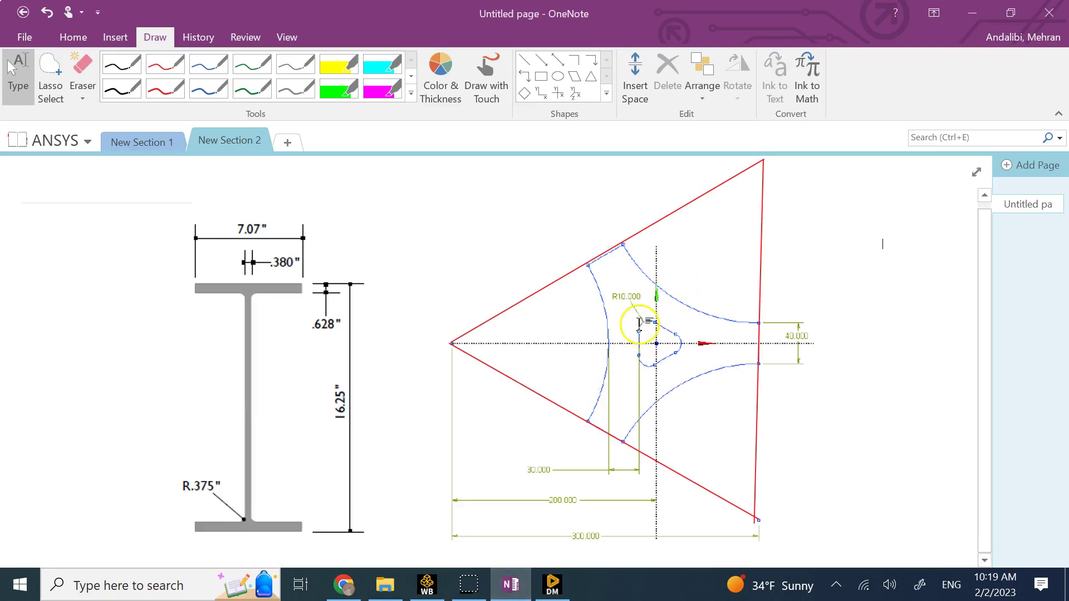
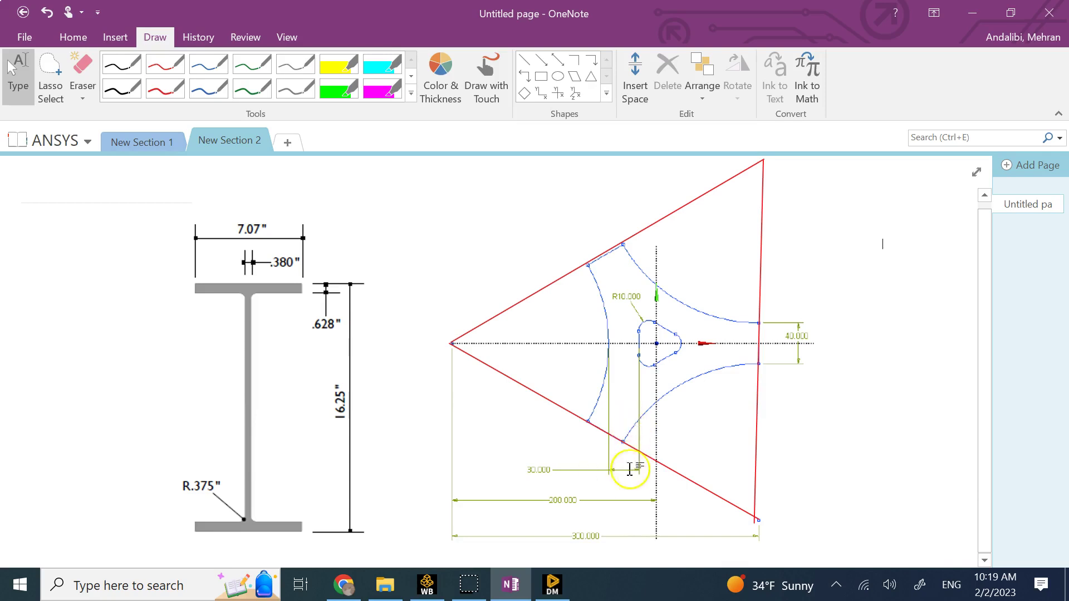
{"action": "left_click", "coordinate": [552, 584]}
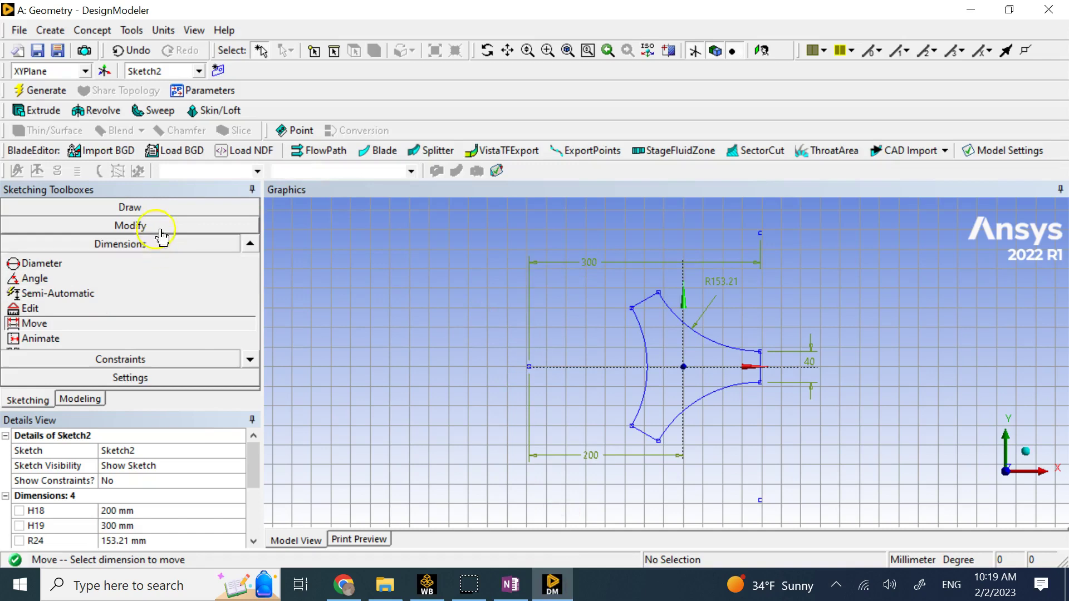
{"action": "left_click", "coordinate": [159, 210]}
{"action": "left_click", "coordinate": [39, 272]}
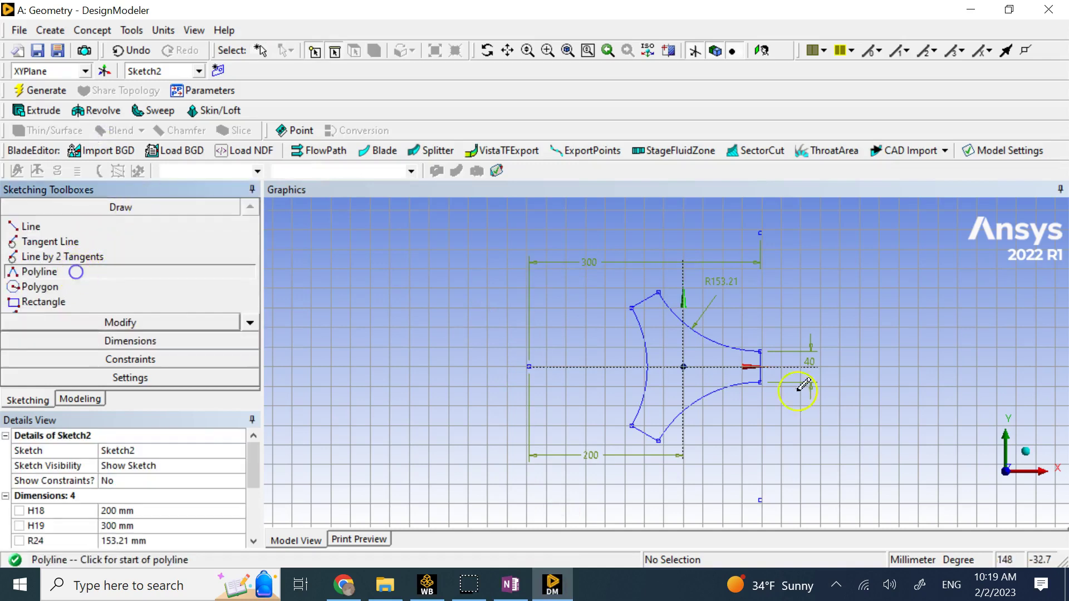
{"action": "scroll", "coordinate": [718, 382], "scroll_direction": "up", "scroll_amount": 1}
{"action": "scroll", "coordinate": [668, 378], "scroll_direction": "up", "scroll_amount": 1}
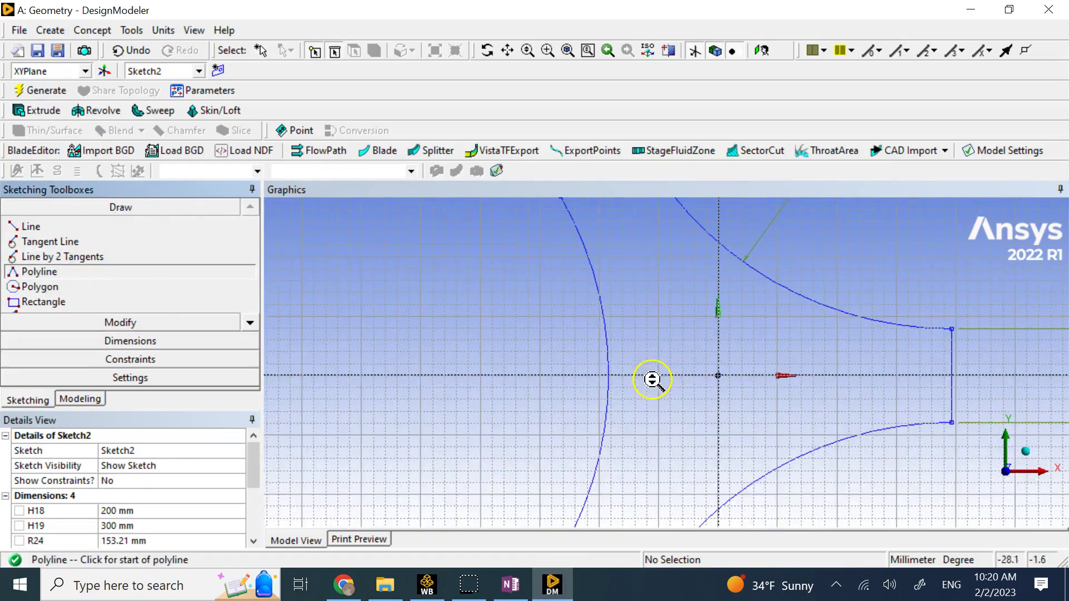
{"action": "left_click", "coordinate": [682, 332]}
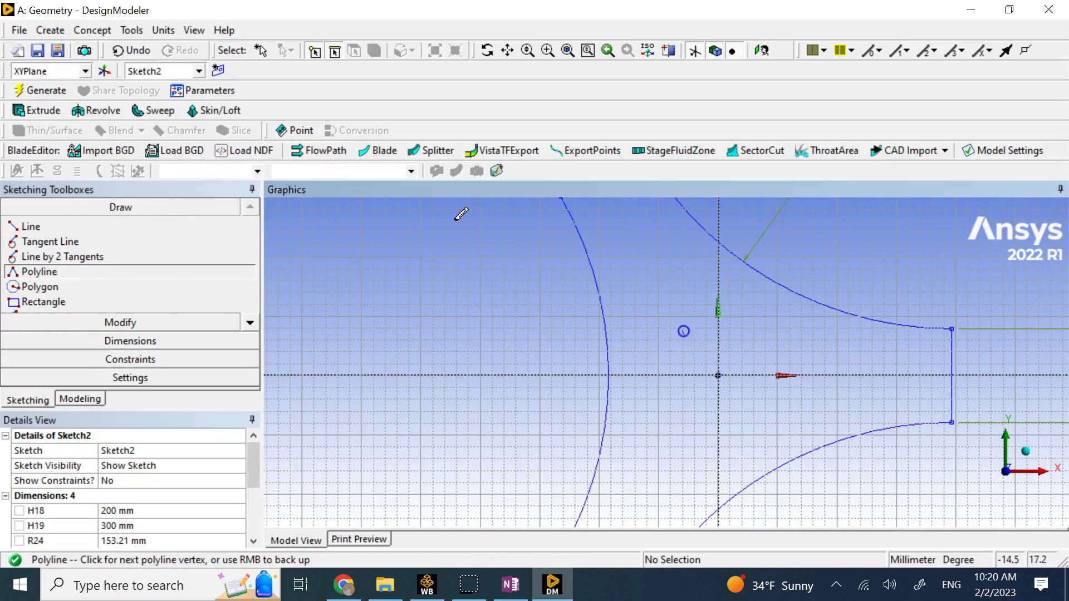
{"action": "left_click", "coordinate": [683, 439]}
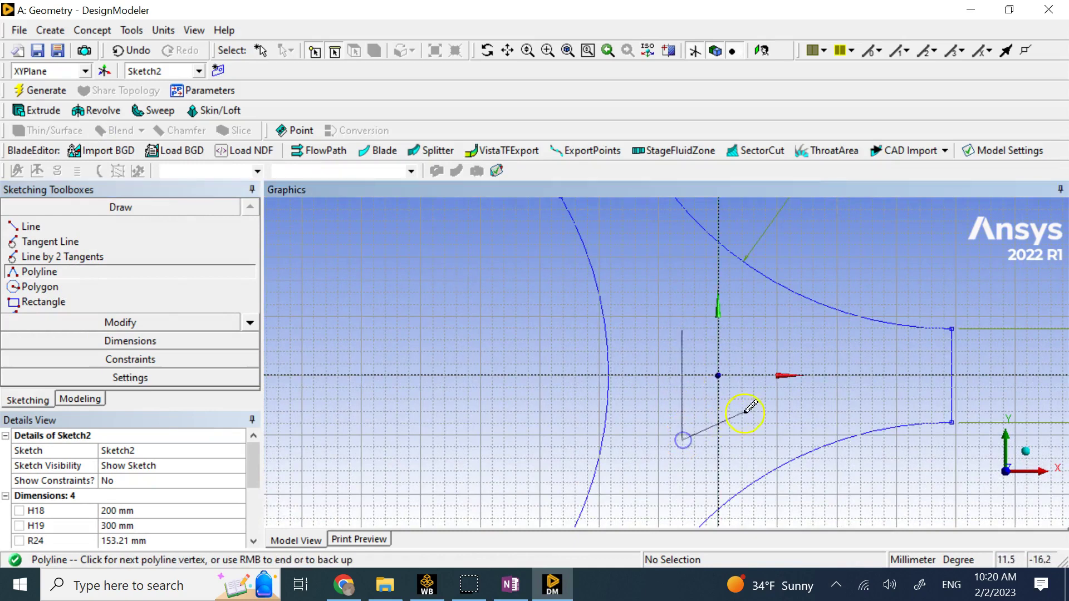
{"action": "left_click", "coordinate": [816, 375]}
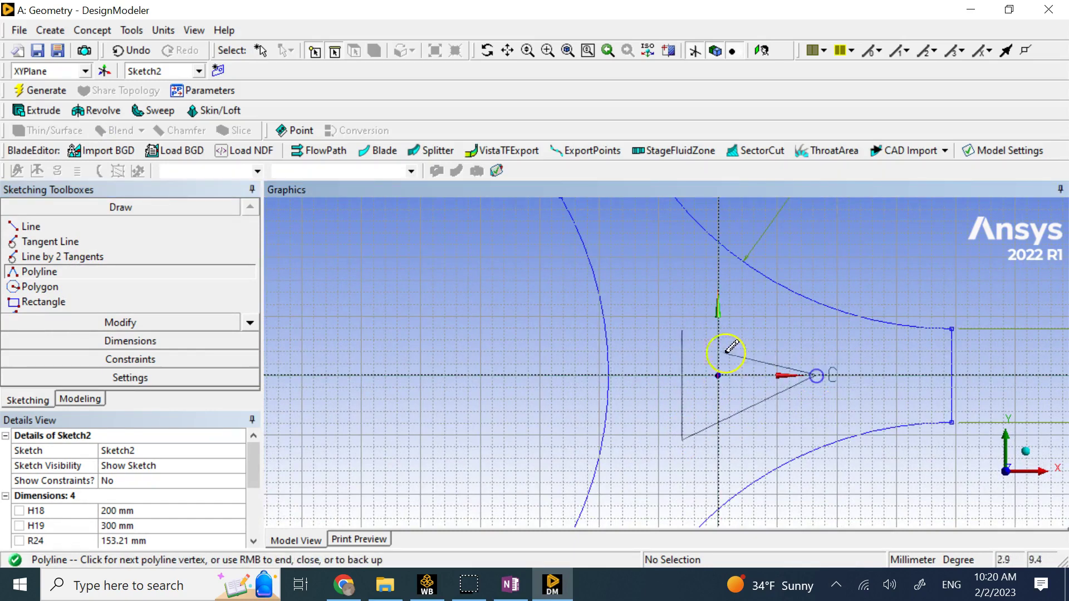
{"action": "right_click", "coordinate": [683, 332]}
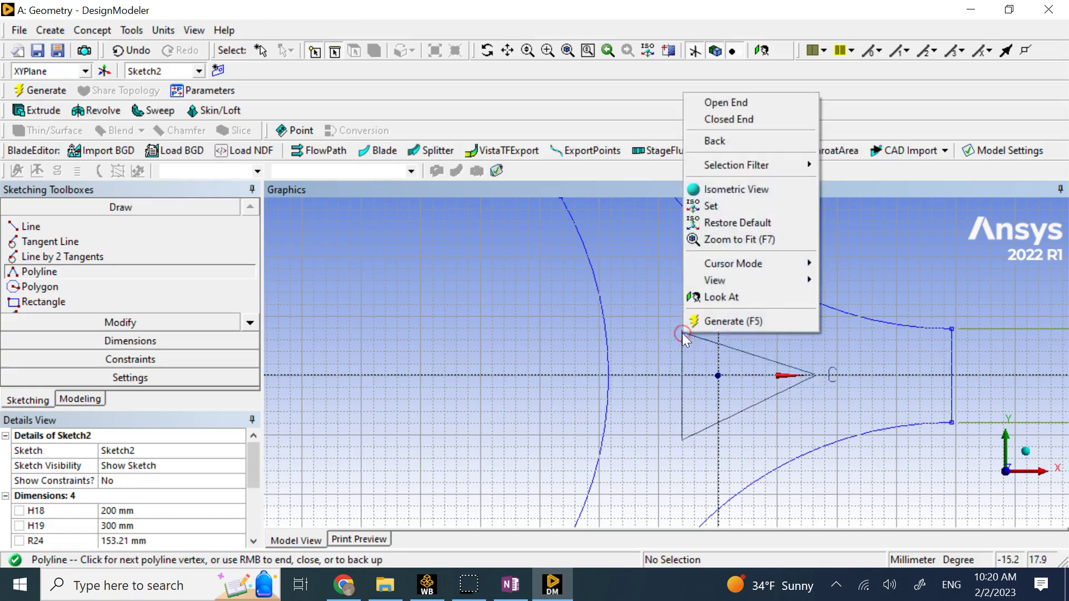
{"action": "left_click", "coordinate": [748, 127]}
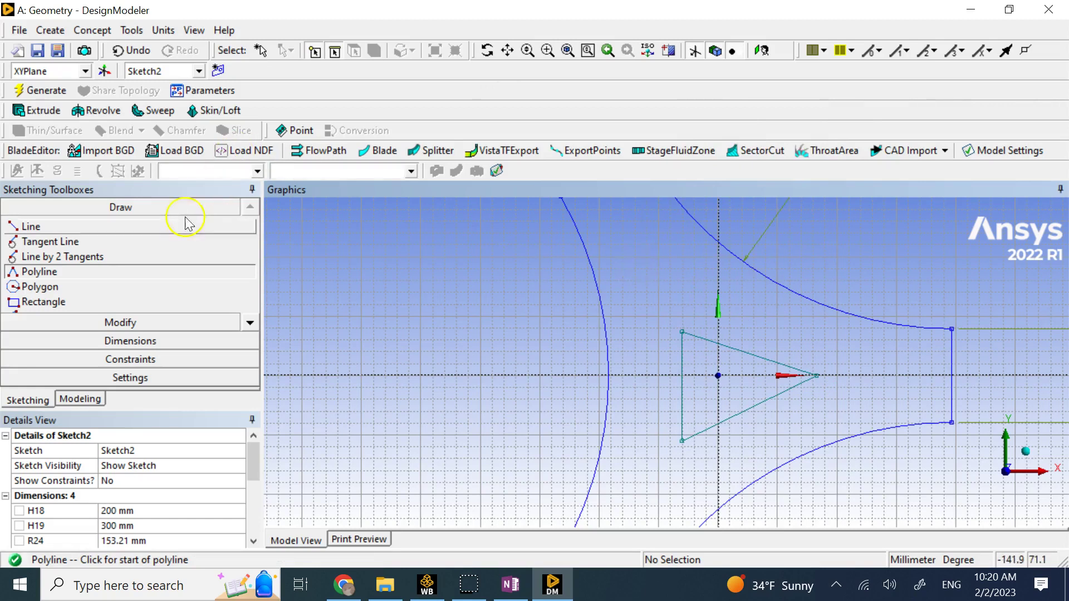
Apply a Vertical constraint to the inner triangle's left edge.
{"action": "left_click", "coordinate": [169, 359]}
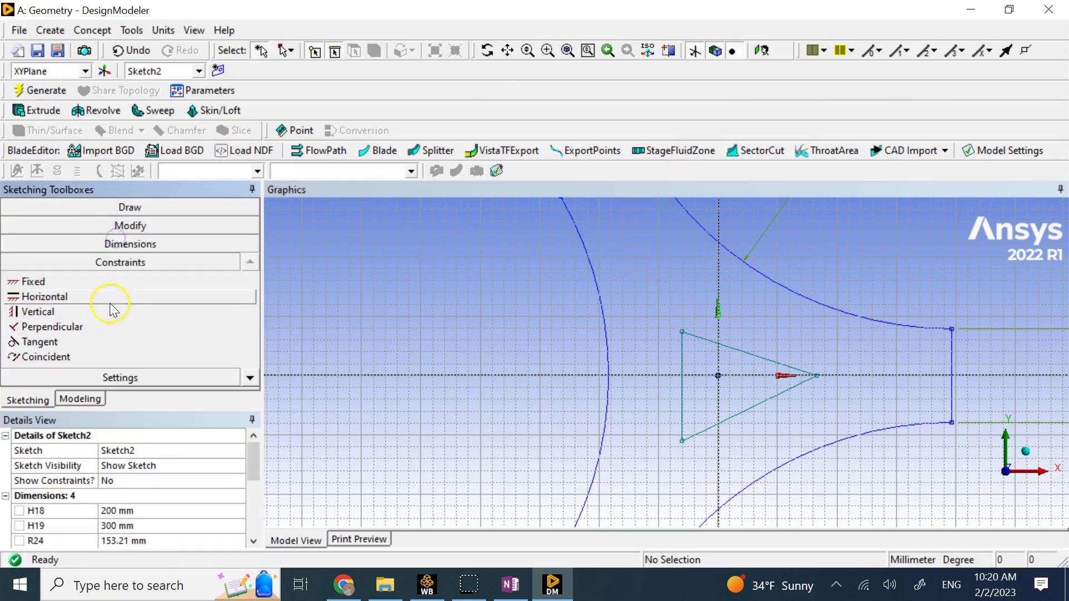
{"action": "left_click", "coordinate": [42, 312]}
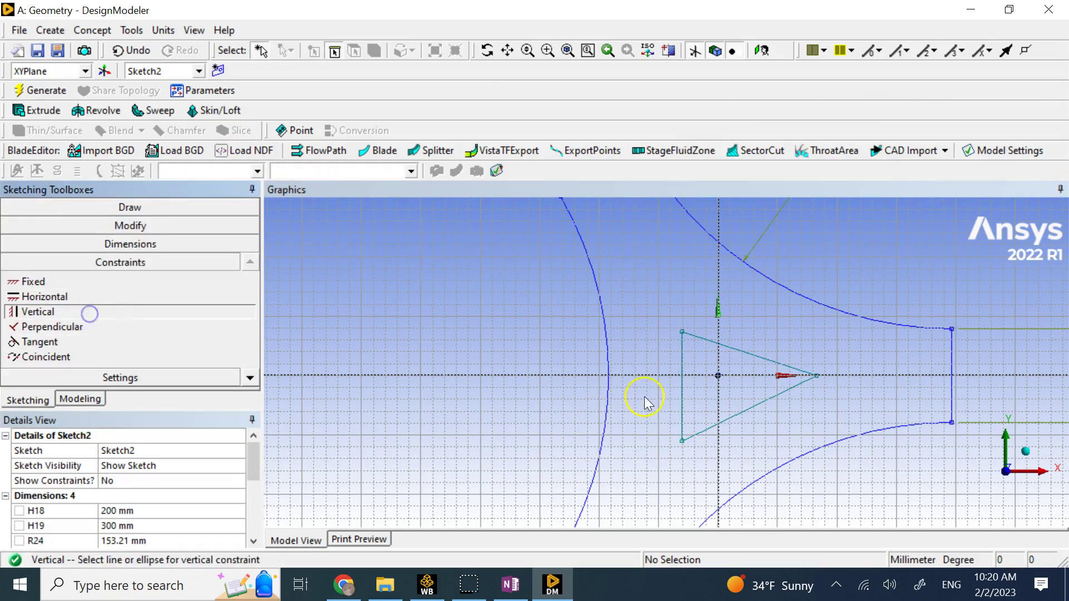
{"action": "left_click", "coordinate": [682, 359]}
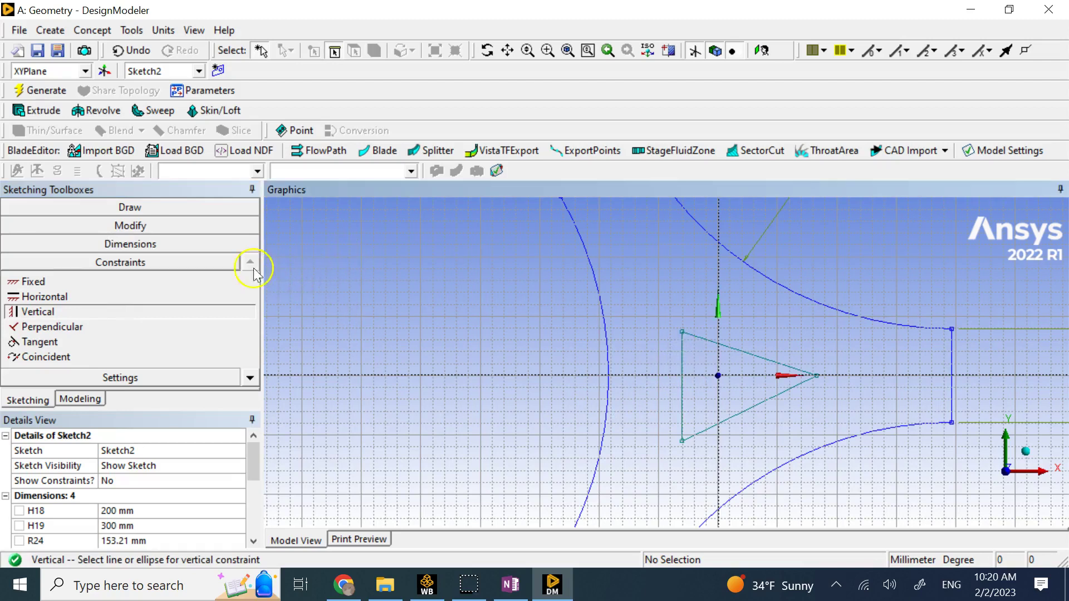
Make the inner triangle equilateral by constraining its upper and lower slanted edges to equal length with the vertical edge.
{"action": "left_click", "coordinate": [250, 378]}
{"action": "left_click", "coordinate": [250, 378]}
{"action": "left_click", "coordinate": [250, 378]}
{"action": "left_click", "coordinate": [250, 378]}
{"action": "left_click", "coordinate": [250, 378]}
{"action": "left_click", "coordinate": [250, 378]}
{"action": "left_click", "coordinate": [99, 359]}
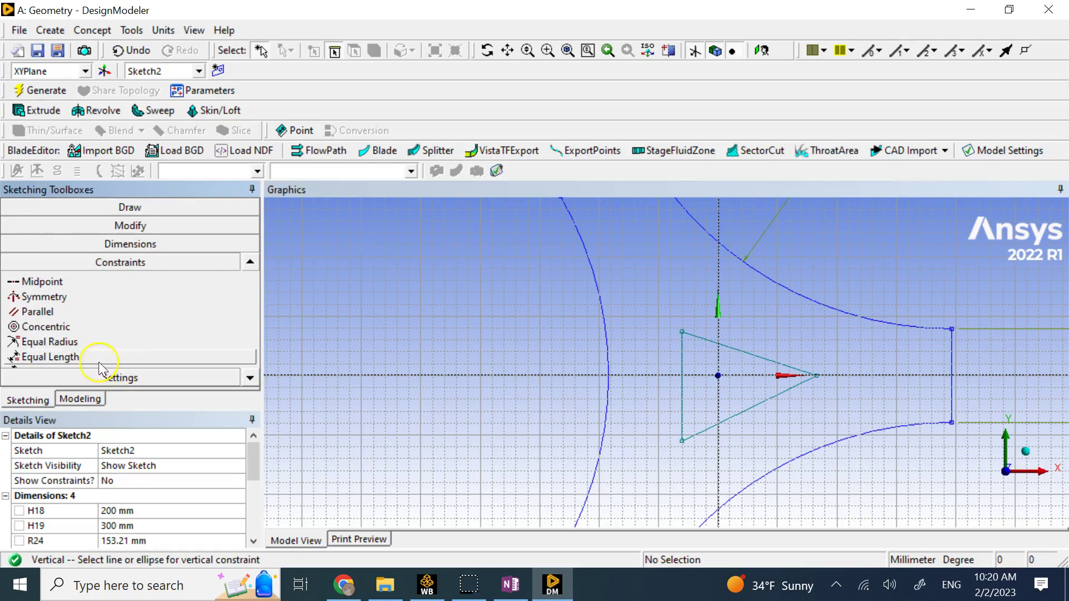
{"action": "left_click", "coordinate": [682, 359]}
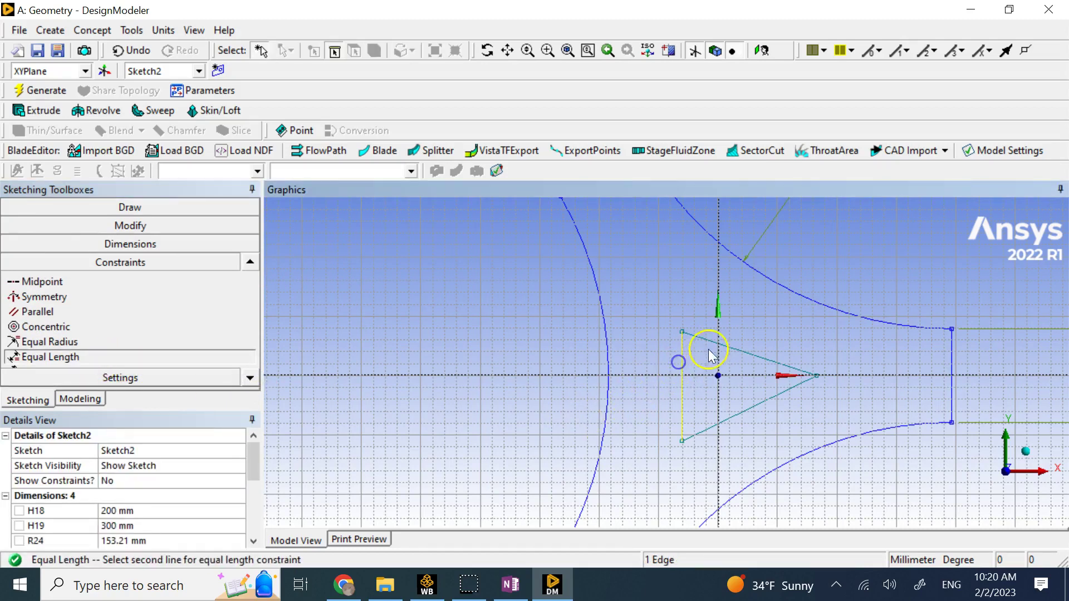
{"action": "left_click", "coordinate": [709, 342]}
{"action": "left_click", "coordinate": [682, 392]}
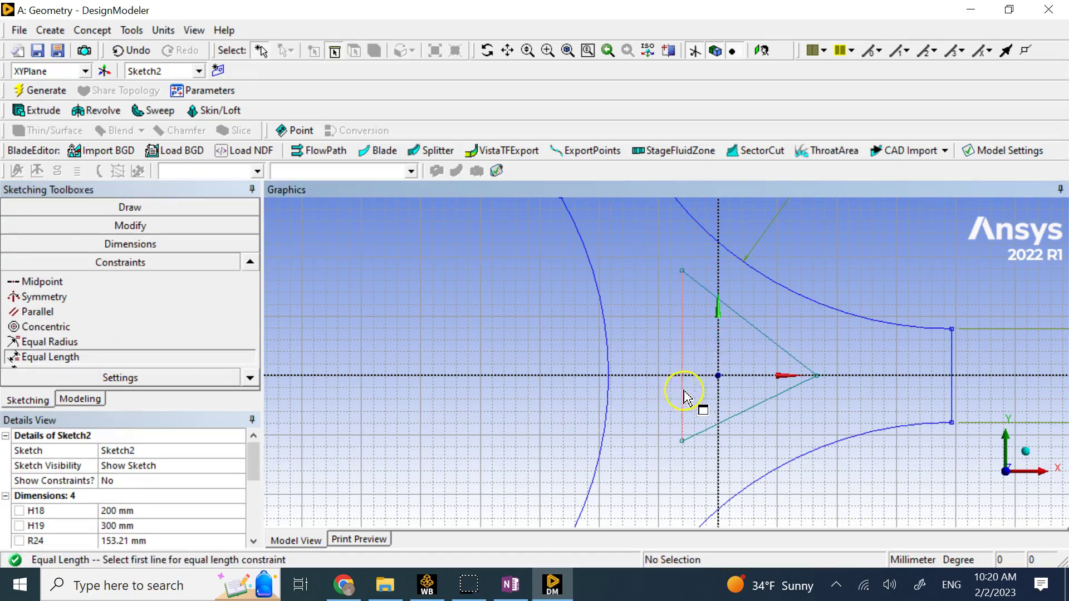
{"action": "left_click", "coordinate": [705, 433]}
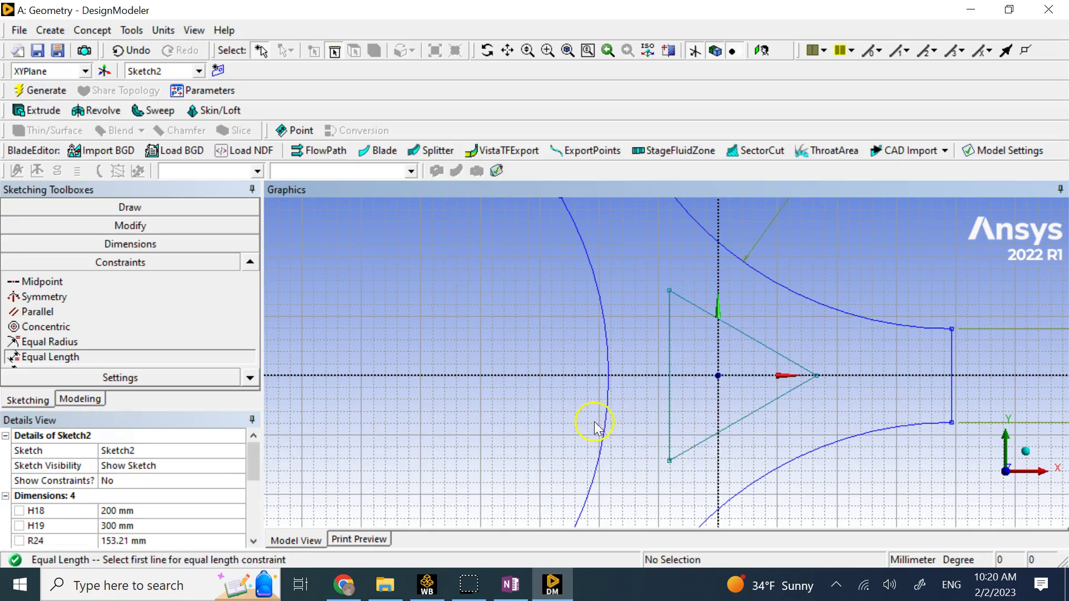
{"action": "left_click", "coordinate": [160, 248]}
{"action": "left_click", "coordinate": [73, 283]}
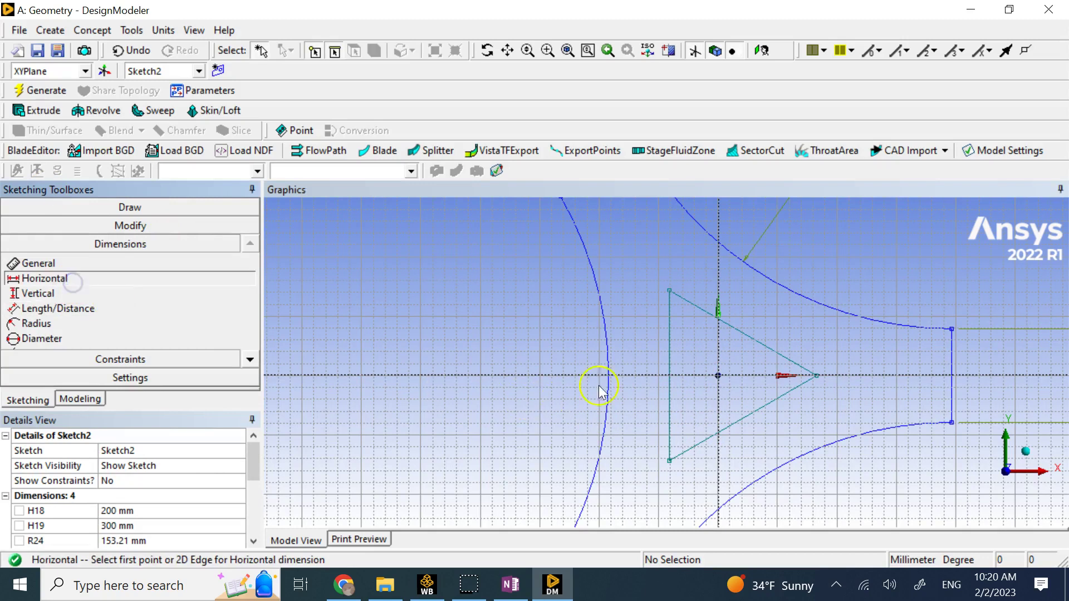
{"action": "left_click", "coordinate": [672, 370]}
{"action": "left_click", "coordinate": [720, 350]}
{"action": "left_click", "coordinate": [688, 269]}
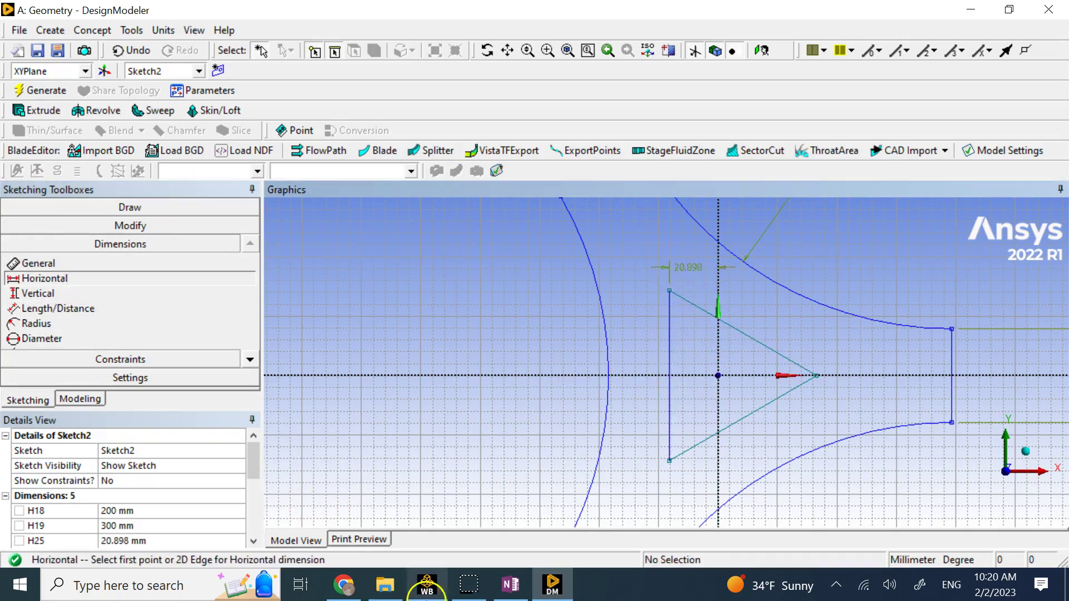
{"action": "left_click", "coordinate": [511, 585]}
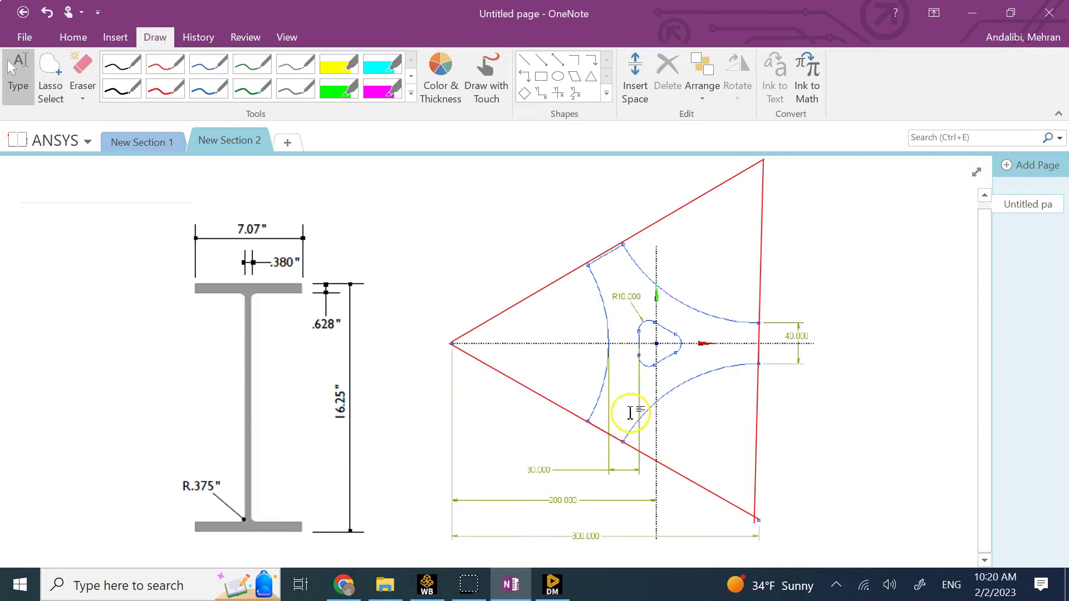
{"action": "left_click", "coordinate": [550, 584]}
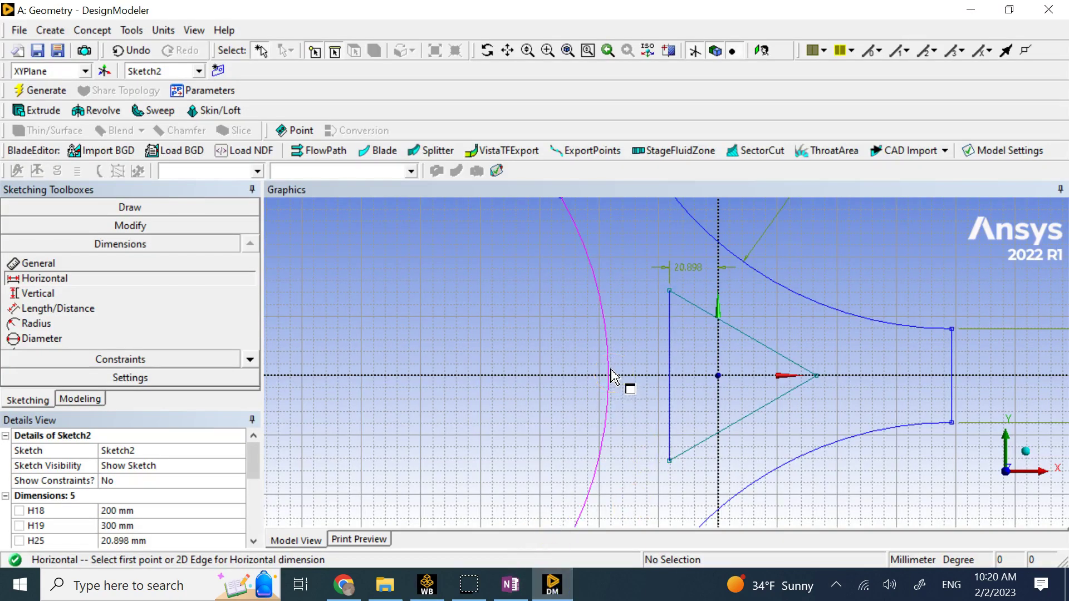
{"action": "left_click", "coordinate": [84, 538]}
{"action": "right_click", "coordinate": [84, 538]}
{"action": "left_click", "coordinate": [135, 512]}
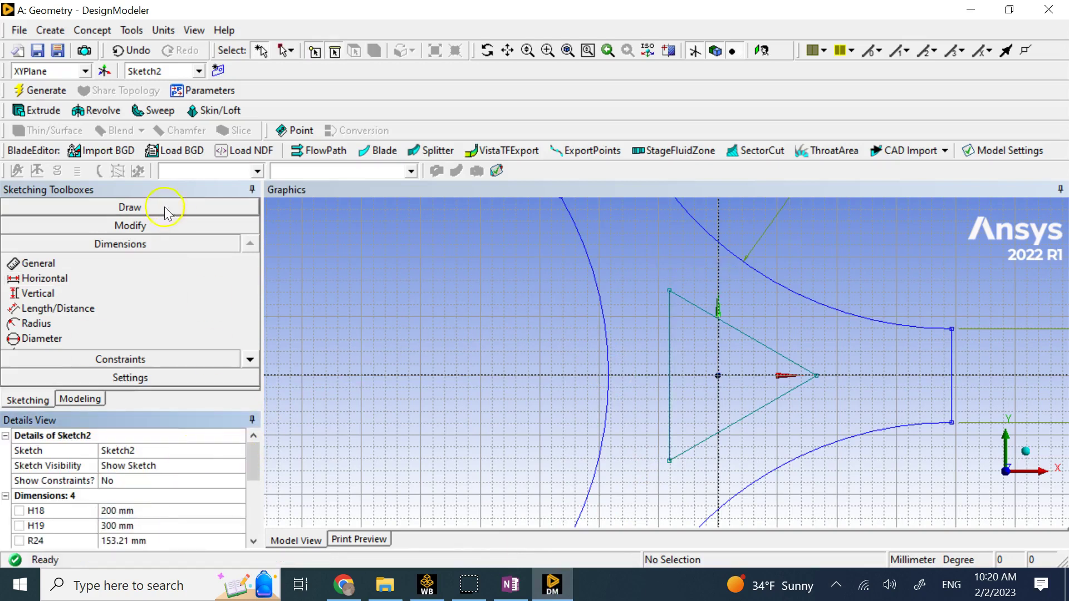
Add a horizontal dimension between the inner triangle's vertical edge and the profile's left arc, and set it to 30 mm.
{"action": "left_click", "coordinate": [83, 278]}
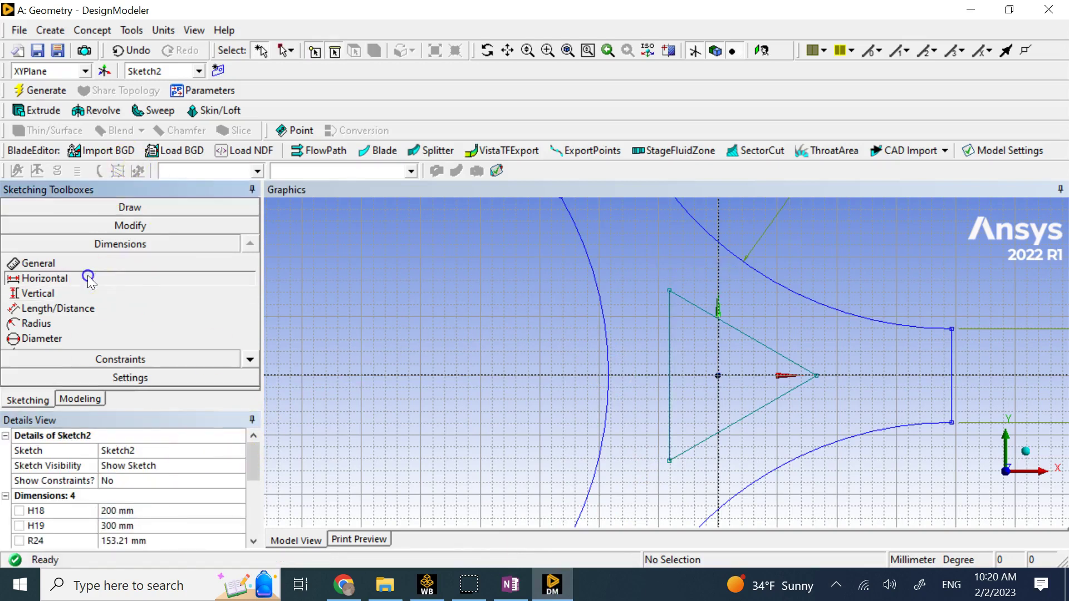
{"action": "left_click", "coordinate": [670, 374]}
{"action": "left_click", "coordinate": [610, 377]}
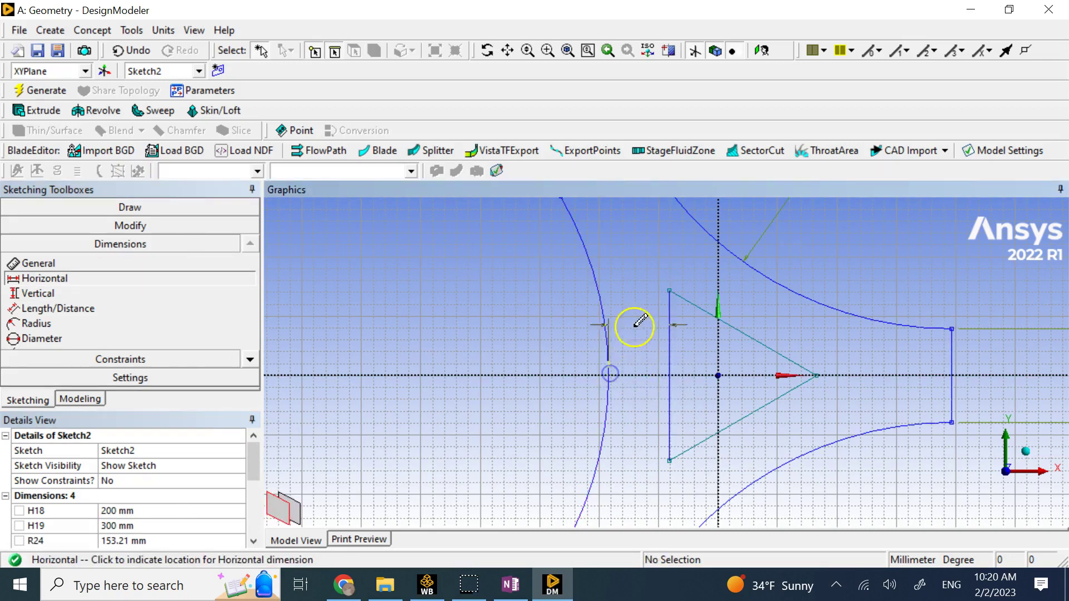
{"action": "left_click", "coordinate": [640, 256]}
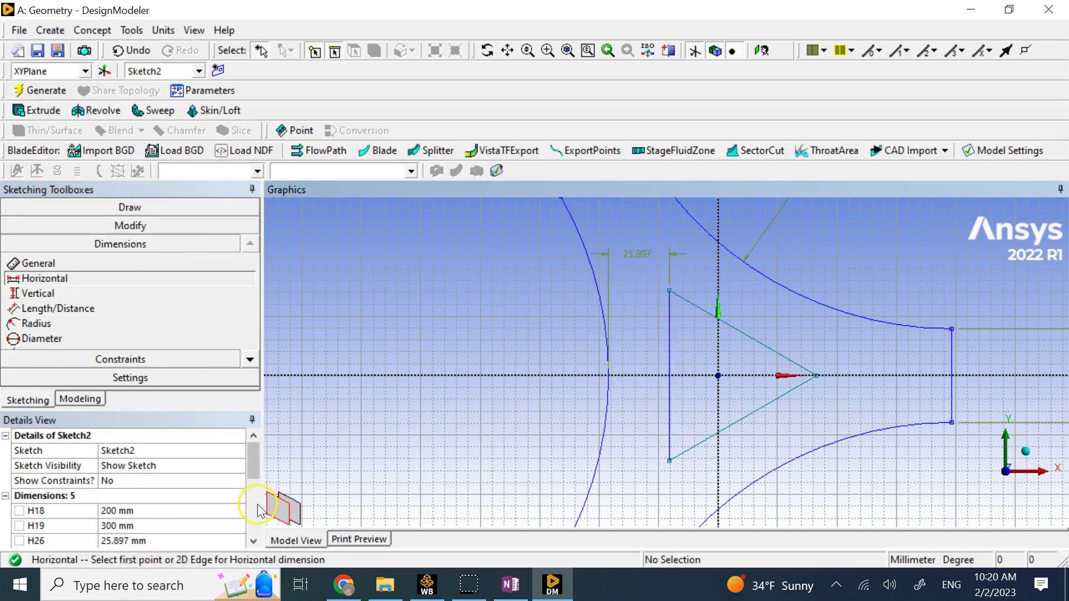
{"action": "left_click", "coordinate": [217, 540]}
{"action": "type", "text": "30"}
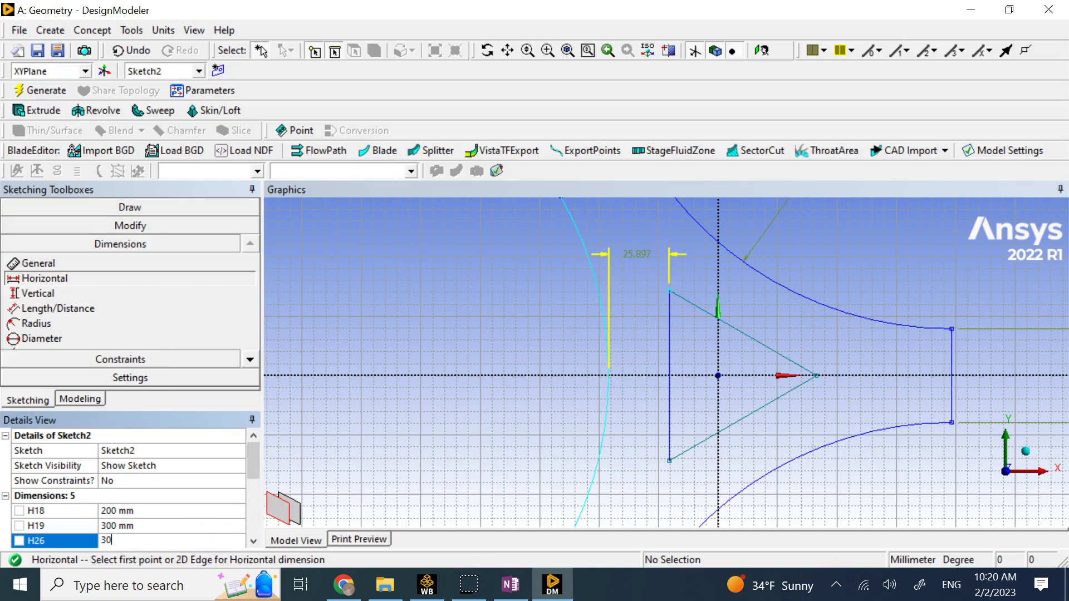
{"action": "key", "text": "Return"}
{"action": "scroll", "coordinate": [649, 425], "scroll_direction": "up", "scroll_amount": 2}
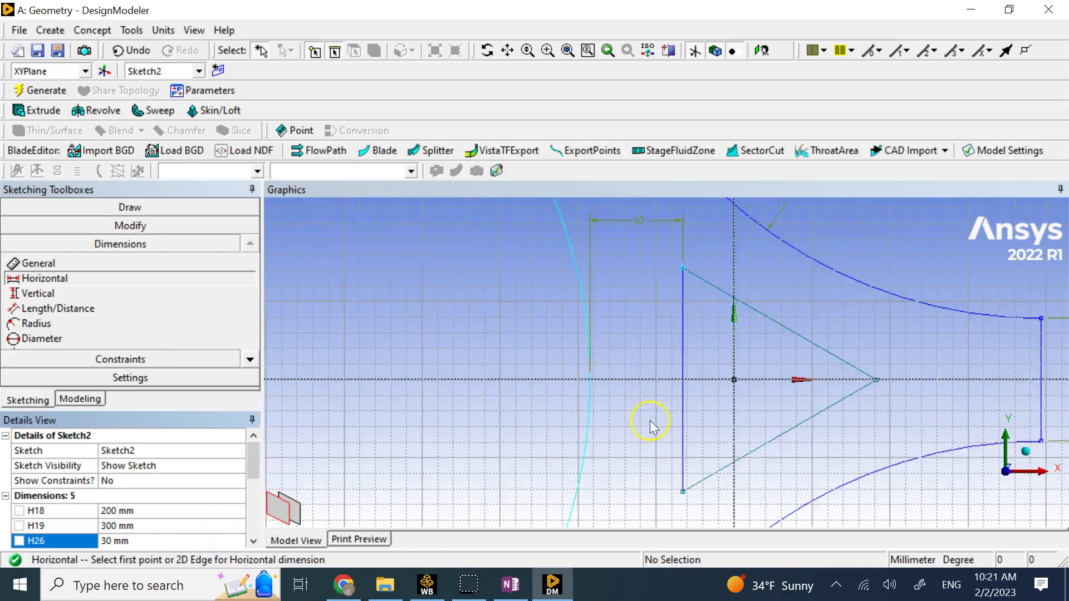
{"action": "scroll", "coordinate": [670, 404], "scroll_direction": "down", "scroll_amount": 1}
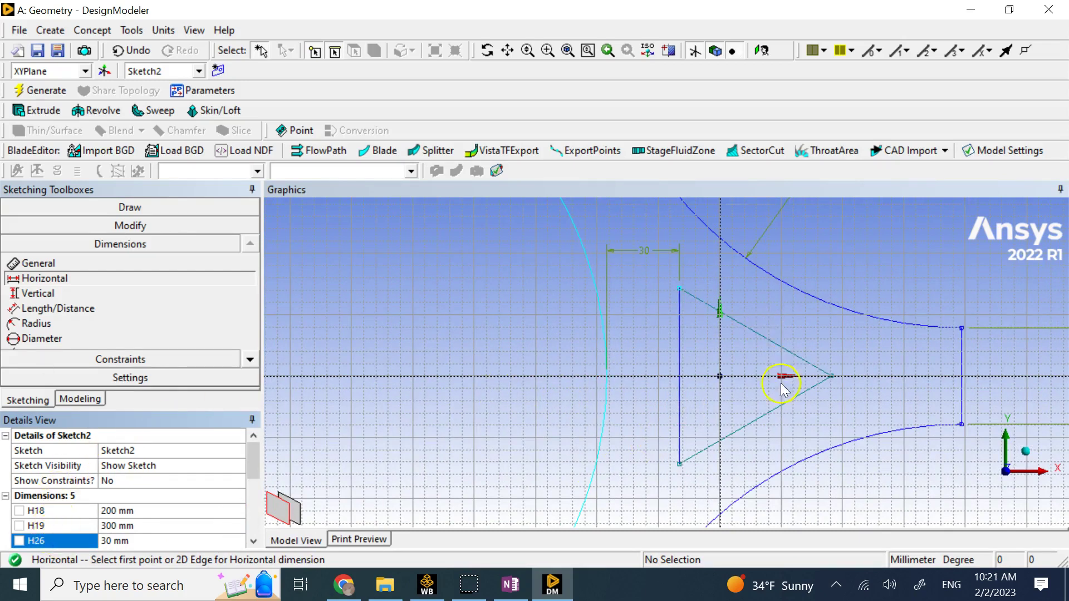
{"action": "scroll", "coordinate": [842, 479], "scroll_direction": "up", "scroll_amount": 1}
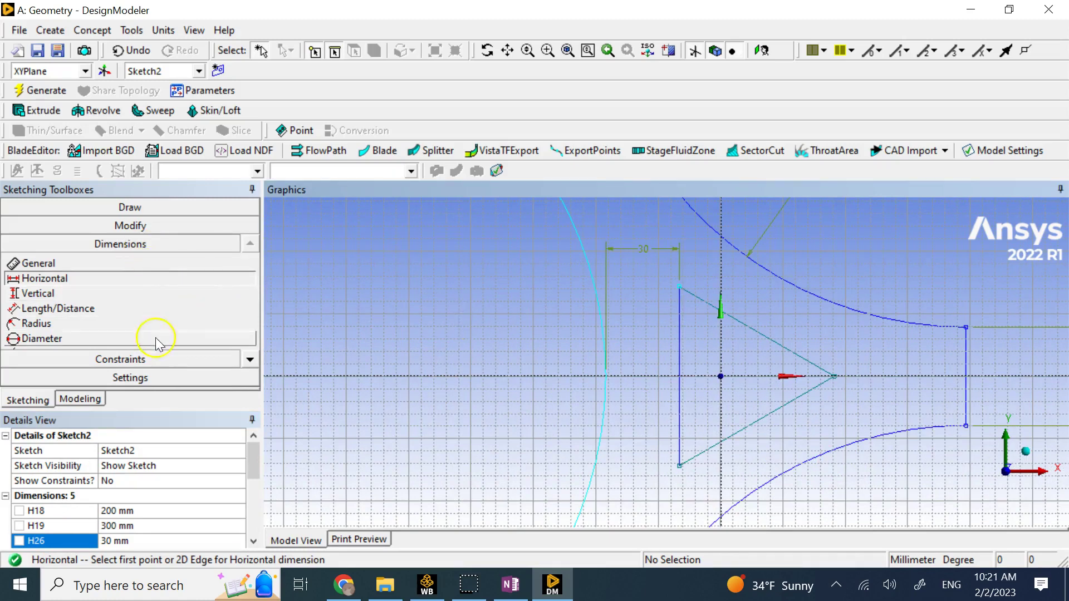
Apply a Symmetry constraint about the X axis to the upper and lower ends of the inner triangle's vertical edge.
{"action": "left_click", "coordinate": [151, 357]}
{"action": "left_click", "coordinate": [250, 379]}
{"action": "left_click", "coordinate": [250, 378]}
{"action": "left_click", "coordinate": [250, 378]}
{"action": "left_click", "coordinate": [112, 345]}
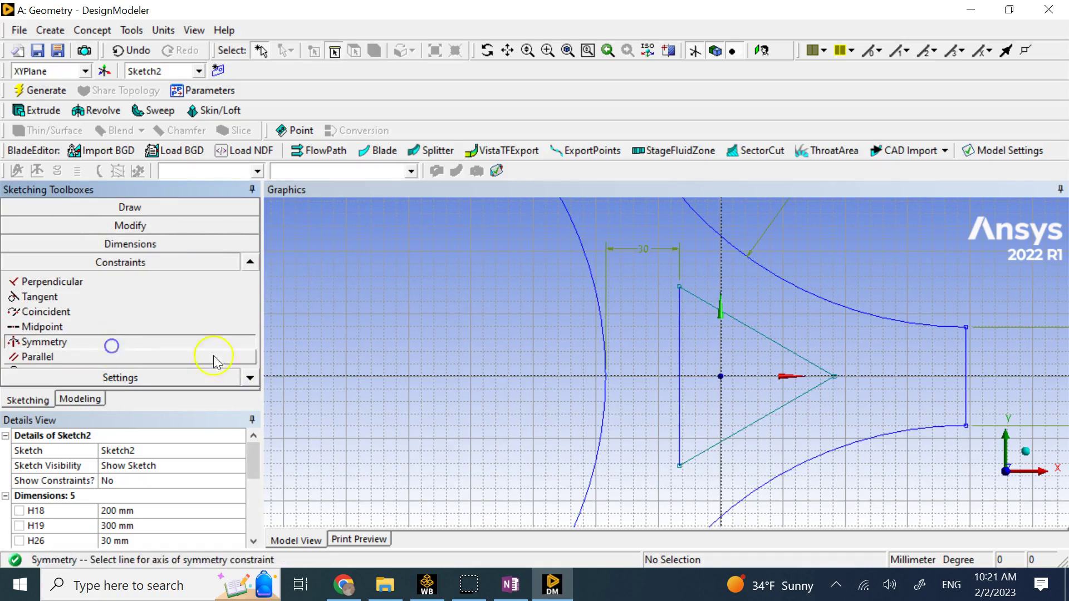
{"action": "left_click", "coordinate": [694, 376]}
{"action": "left_click", "coordinate": [675, 288]}
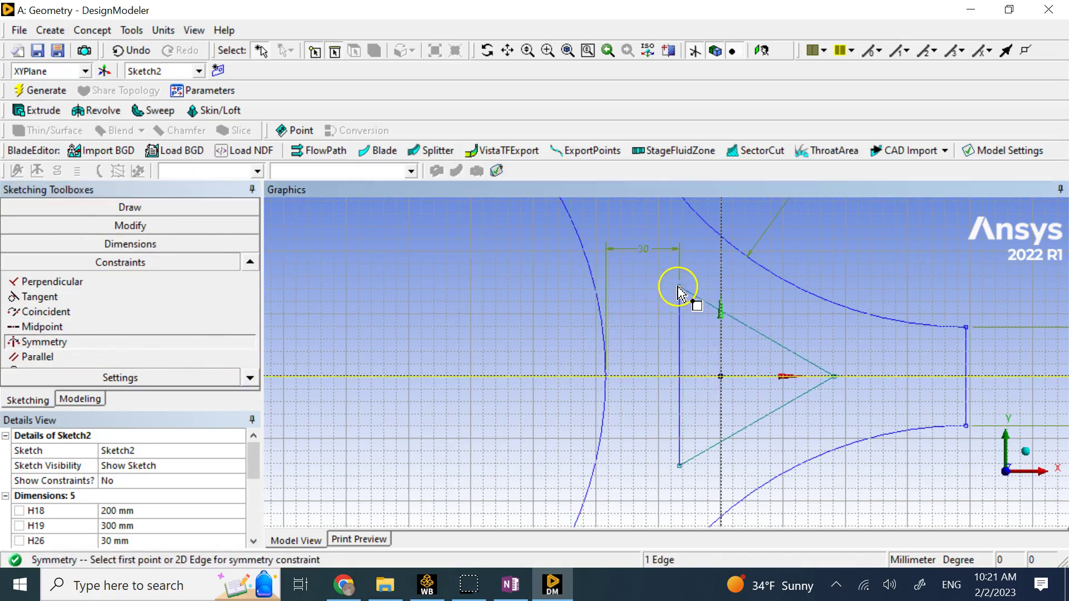
{"action": "left_click", "coordinate": [681, 467]}
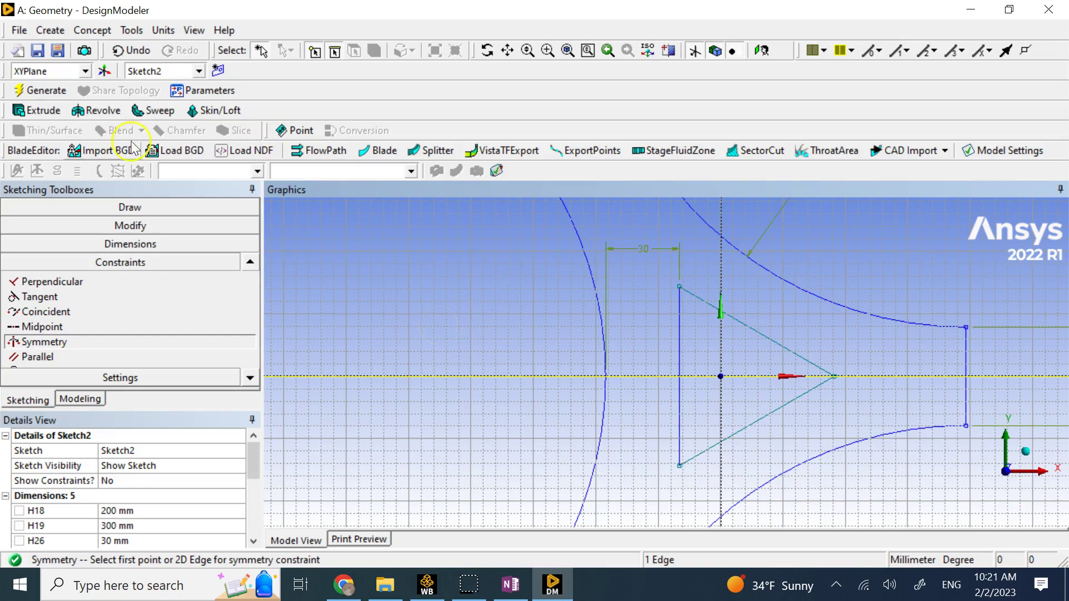
Dimension the length of the inner triangle's vertical edge, placing the dimension between that edge and the left arc.
{"action": "left_click", "coordinate": [154, 248]}
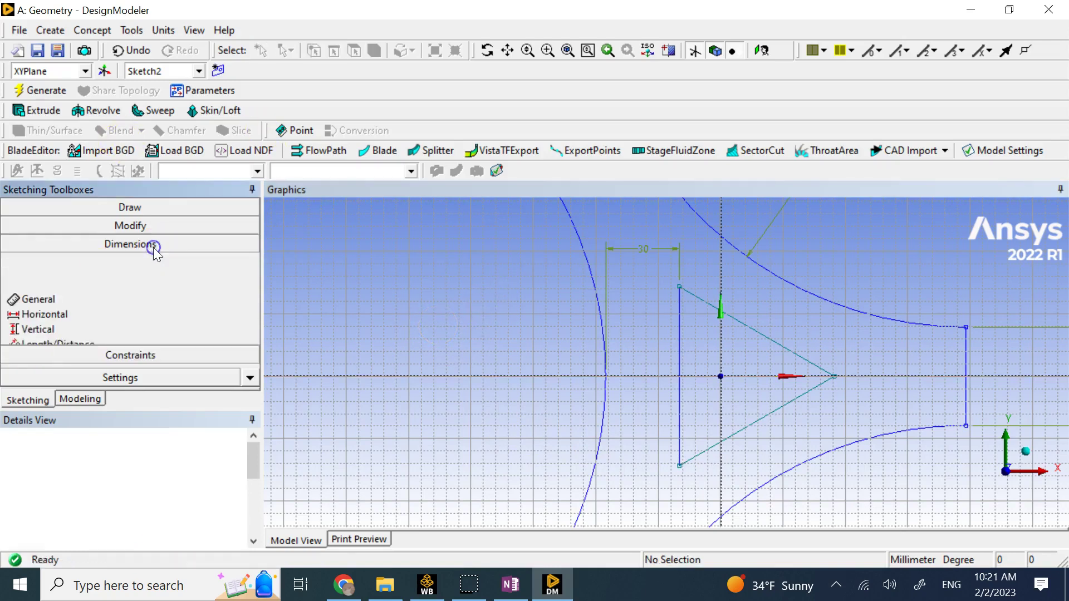
{"action": "left_click", "coordinate": [124, 267]}
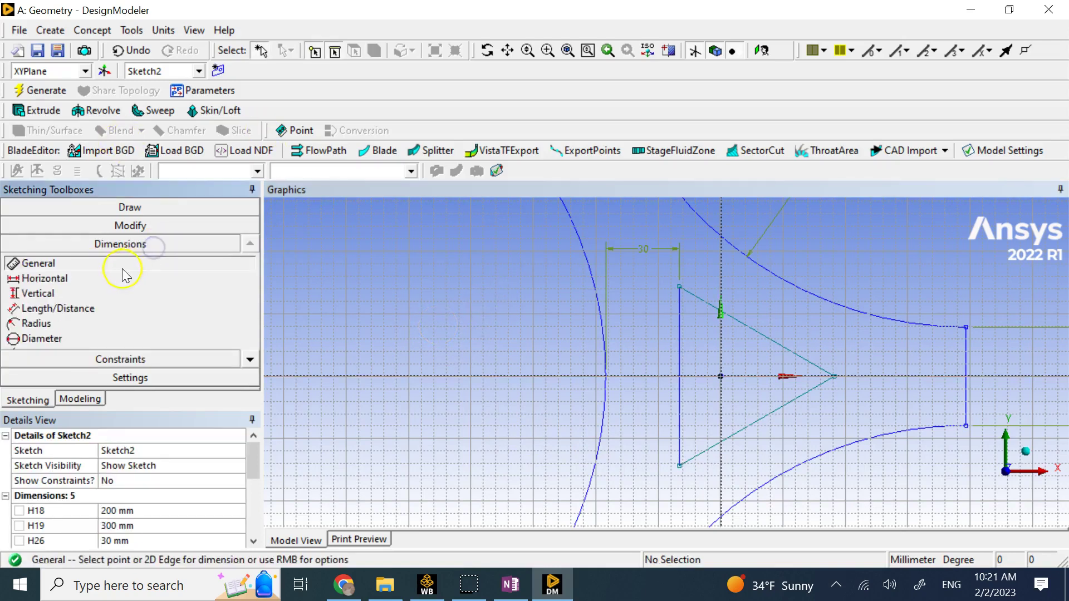
{"action": "left_click", "coordinate": [680, 357]}
{"action": "left_click", "coordinate": [644, 361]}
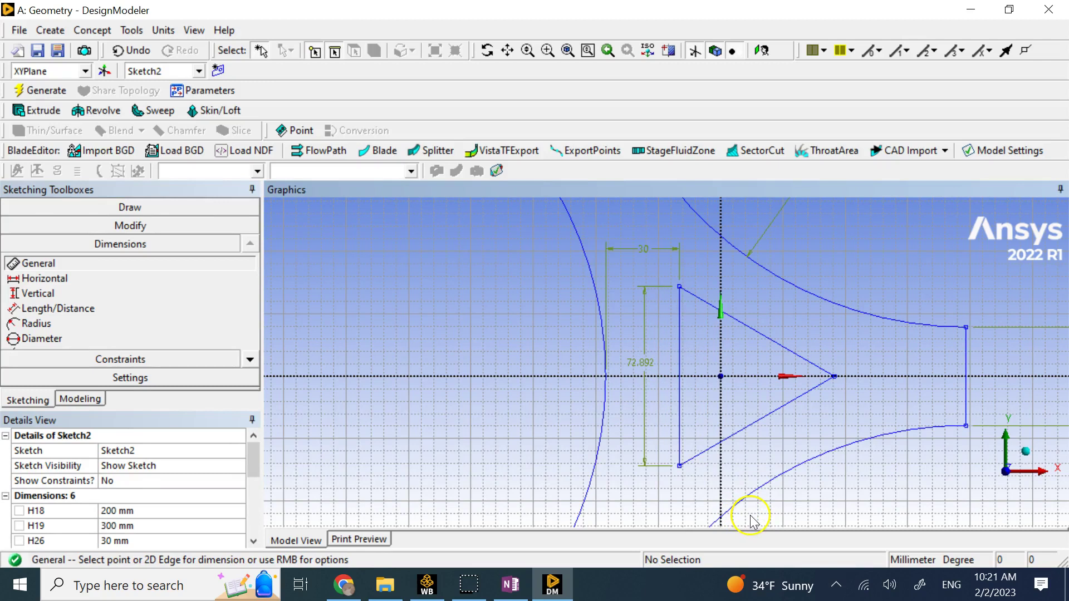
Check the corner radius on the OneNote reference drawing, and fillet all three corners of the inner triangle with a 10 mm radius.
{"action": "left_click", "coordinate": [176, 358]}
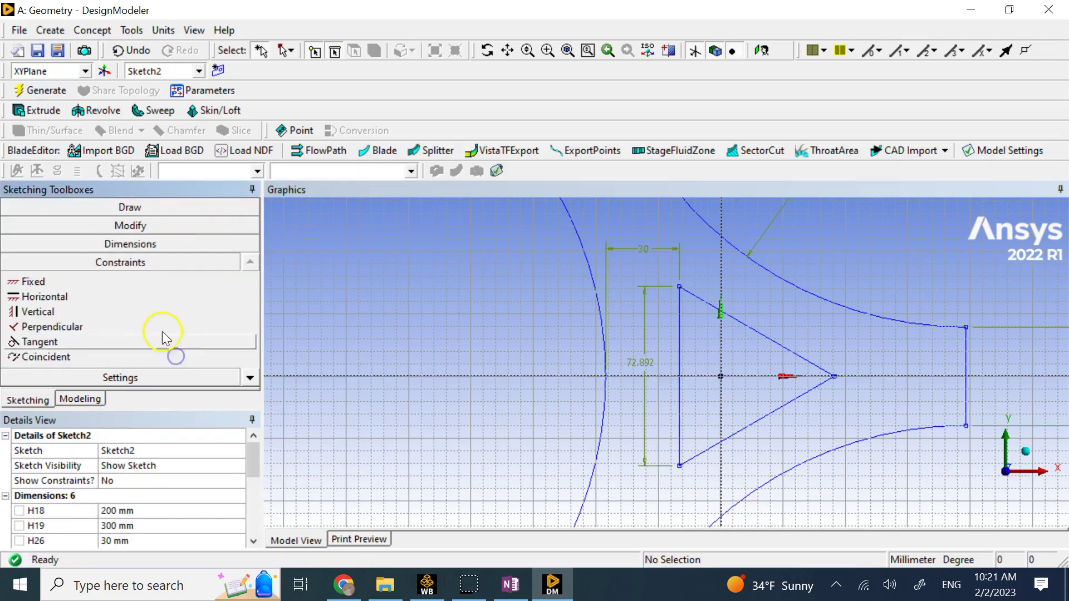
{"action": "left_click", "coordinate": [172, 226]}
{"action": "left_click", "coordinate": [67, 249]}
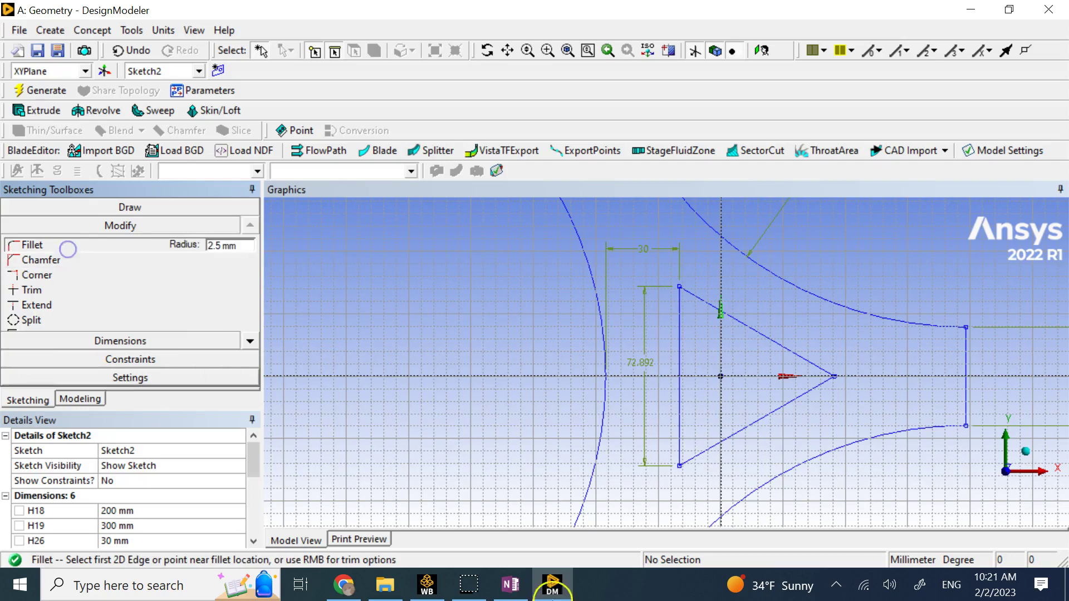
{"action": "left_click", "coordinate": [510, 583]}
{"action": "left_click", "coordinate": [551, 583]}
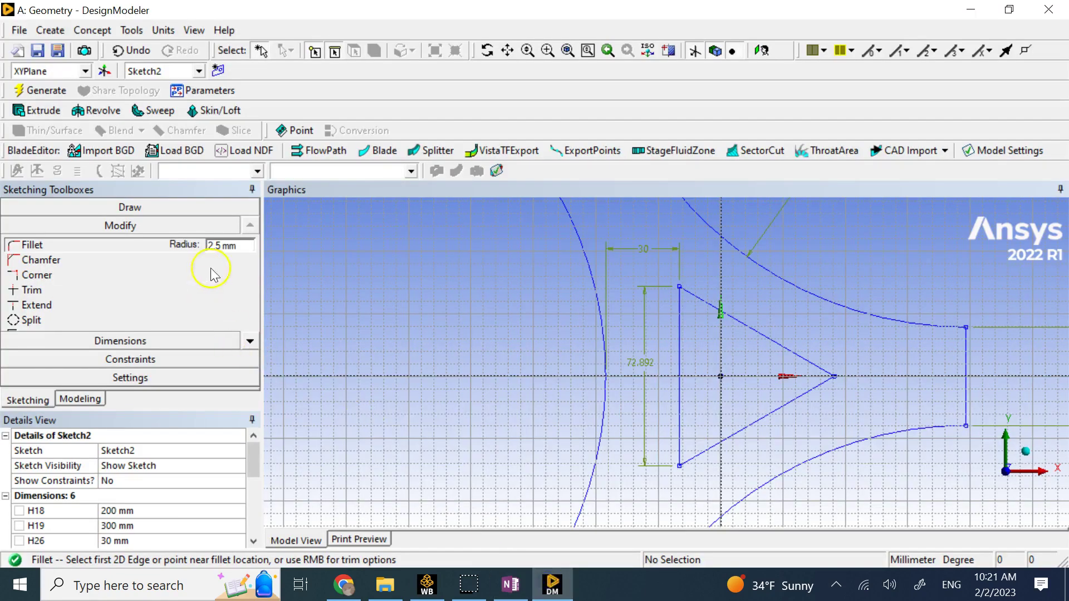
{"action": "left_click", "coordinate": [230, 245]}
{"action": "type", "text": "10"}
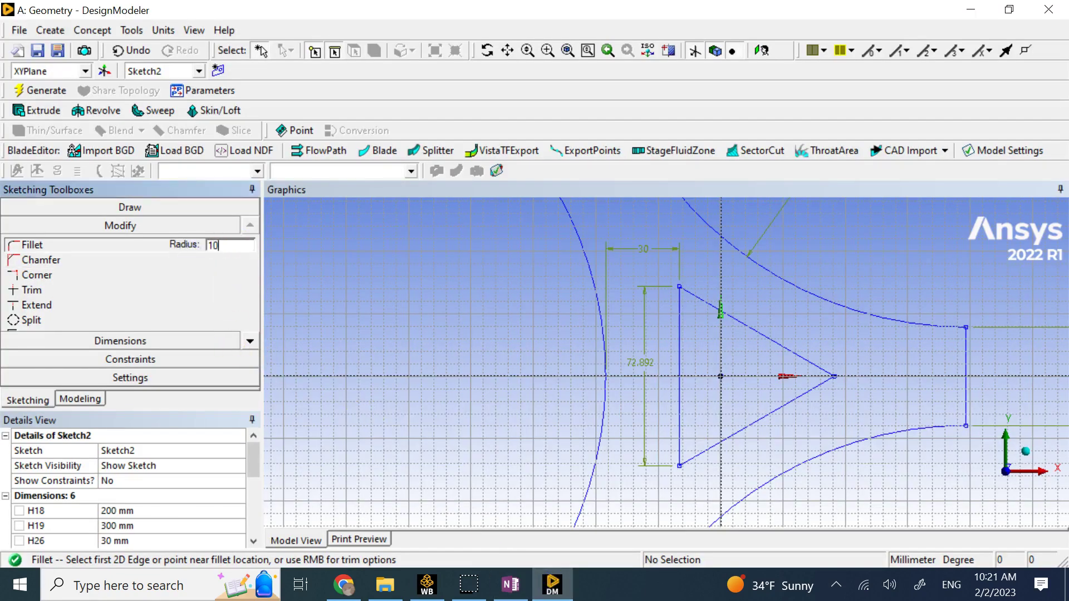
{"action": "left_click", "coordinate": [705, 302]}
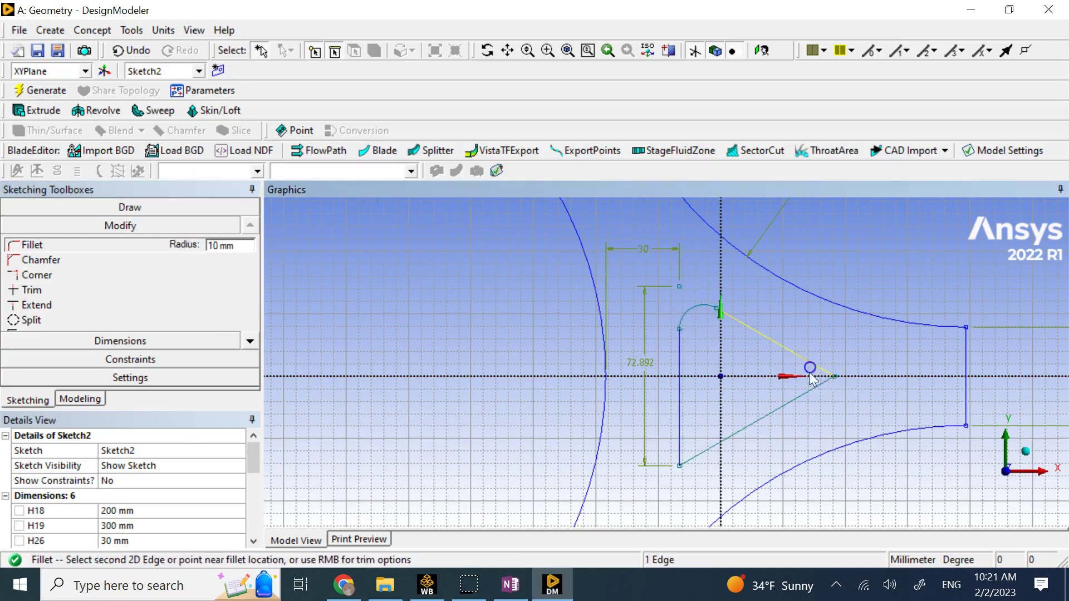
{"action": "left_click", "coordinate": [802, 399]}
{"action": "left_click", "coordinate": [678, 442]}
{"action": "left_click", "coordinate": [679, 445]}
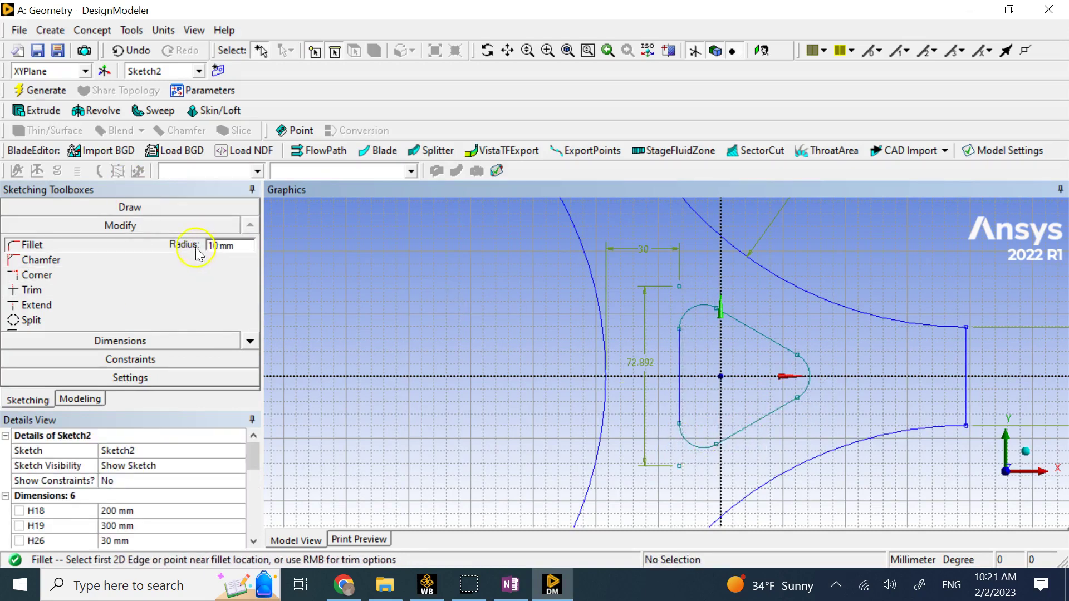
Add a radius dimension to the inner cutout's rounded corner on the X axis.
{"action": "left_click", "coordinate": [181, 343]}
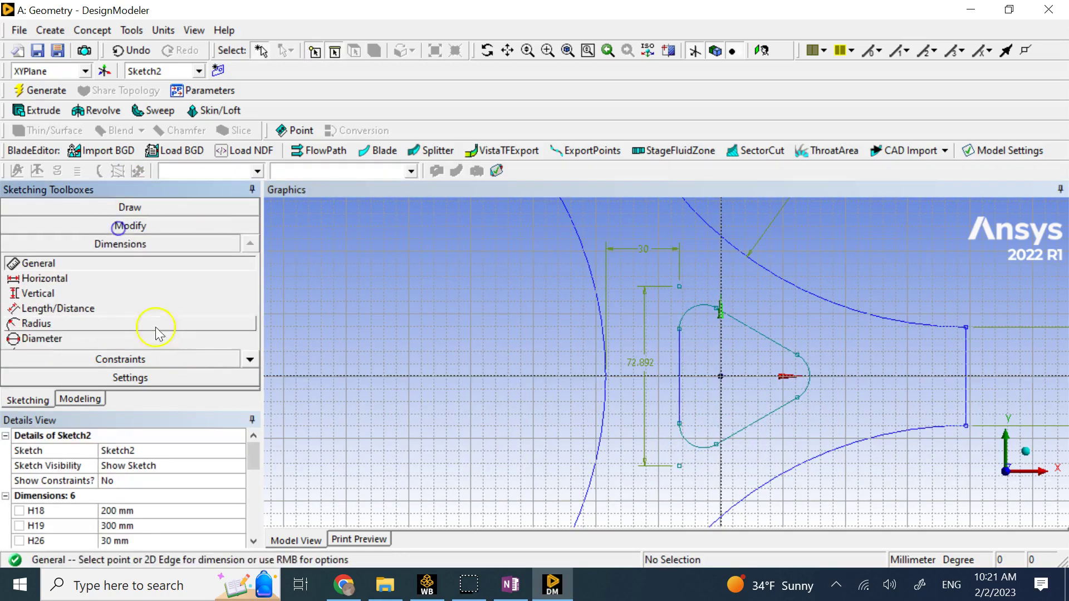
{"action": "left_click", "coordinate": [120, 327]}
{"action": "left_click", "coordinate": [809, 381]}
{"action": "left_click", "coordinate": [860, 349]}
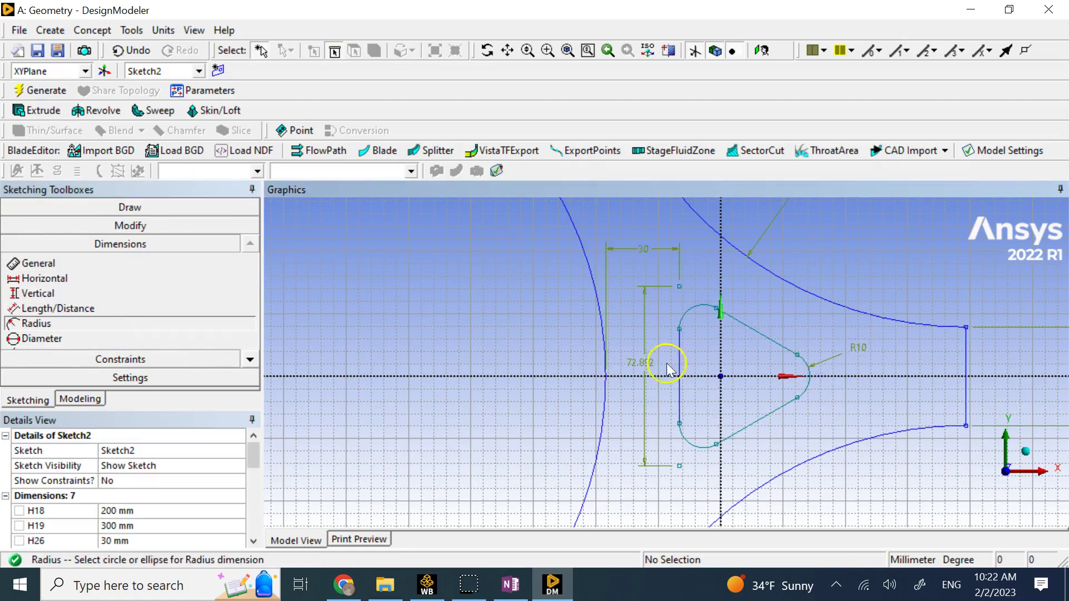
Create a surface body from Sketch2 with the Surfaces From Sketches feature, using the Add Material operation.
{"action": "scroll", "coordinate": [668, 369], "scroll_direction": "down", "scroll_amount": 4}
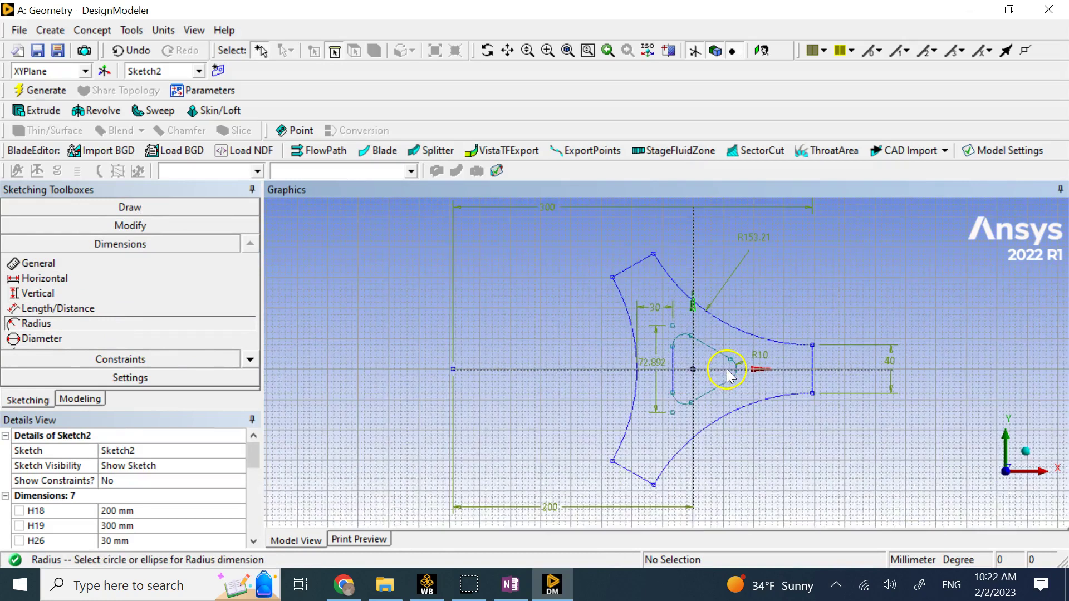
{"action": "scroll", "coordinate": [793, 396], "scroll_direction": "down", "scroll_amount": 1}
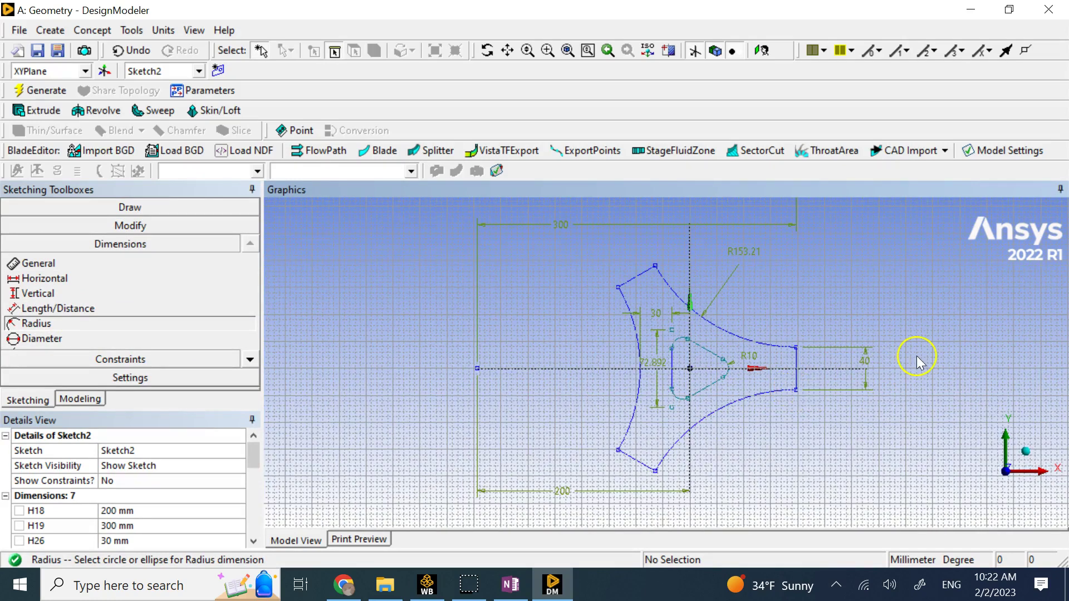
{"action": "left_click", "coordinate": [1035, 460]}
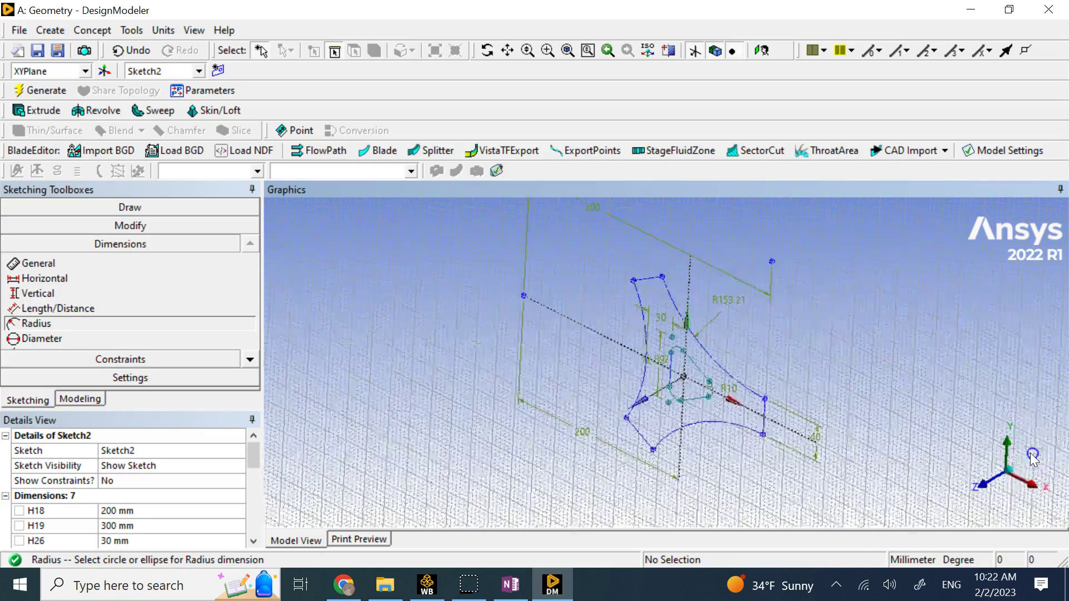
{"action": "left_click", "coordinate": [99, 32]}
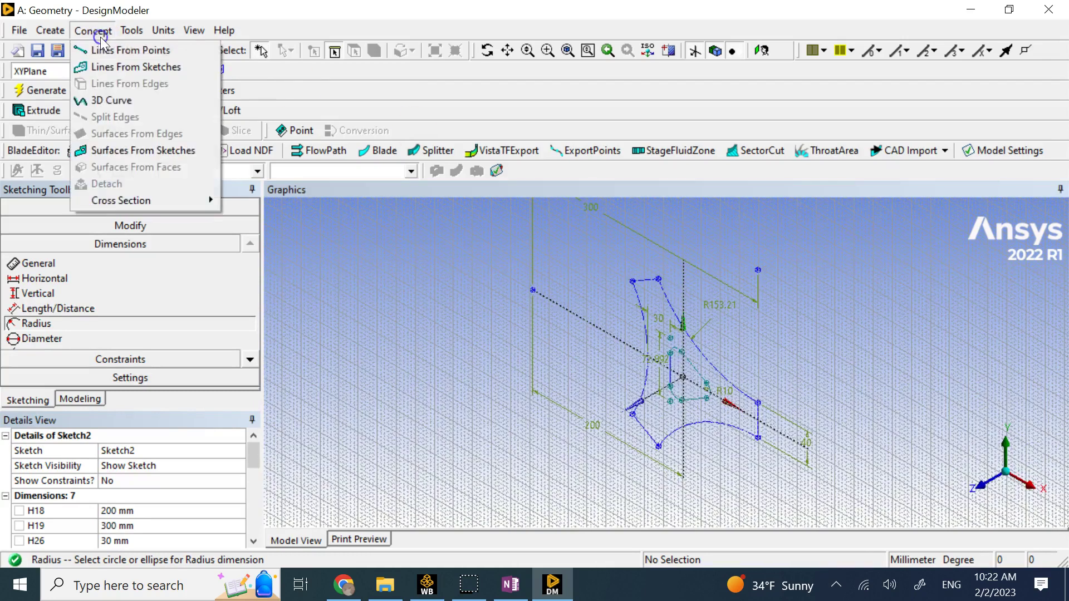
{"action": "left_click", "coordinate": [185, 154]}
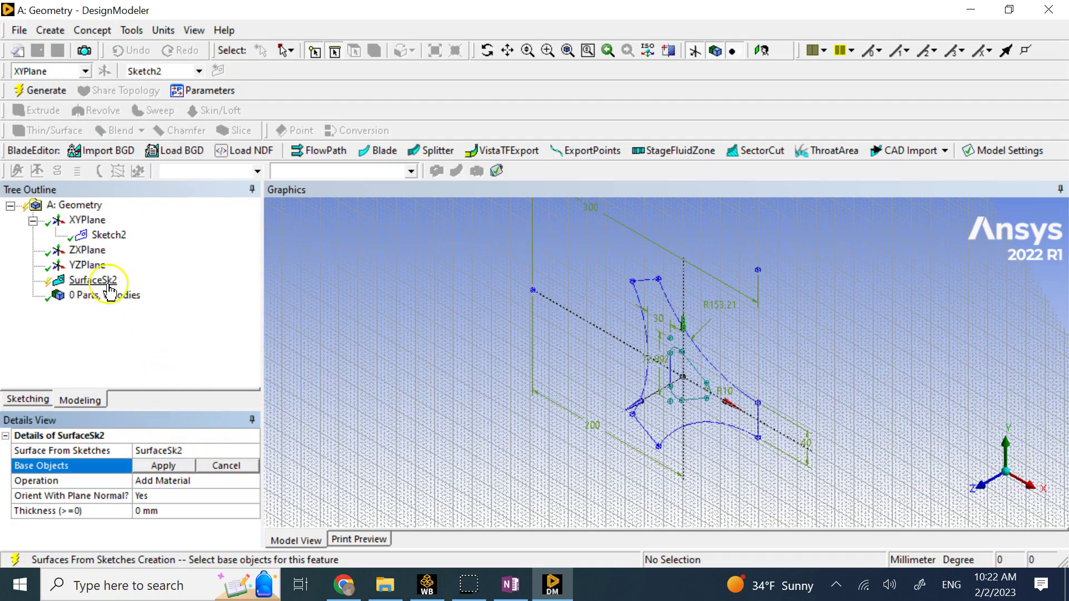
{"action": "left_click", "coordinate": [117, 239]}
{"action": "left_click", "coordinate": [166, 468]}
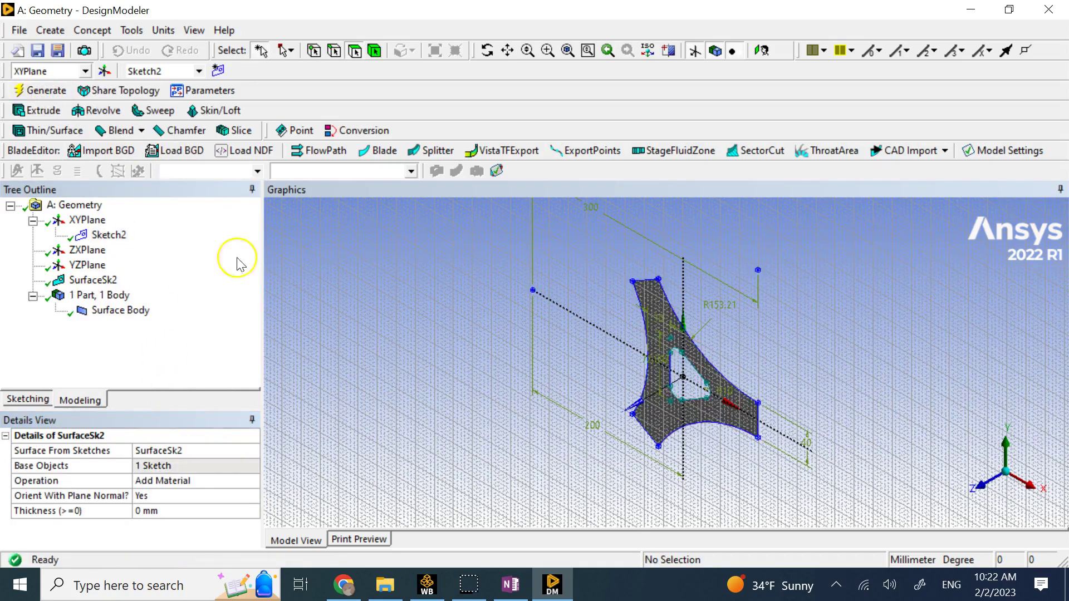
Set the surface feature's thickness to 2 mm and regenerate the model.
{"action": "scroll", "coordinate": [711, 367], "scroll_direction": "up", "scroll_amount": 3}
{"action": "scroll", "coordinate": [711, 368], "scroll_direction": "down", "scroll_amount": 2}
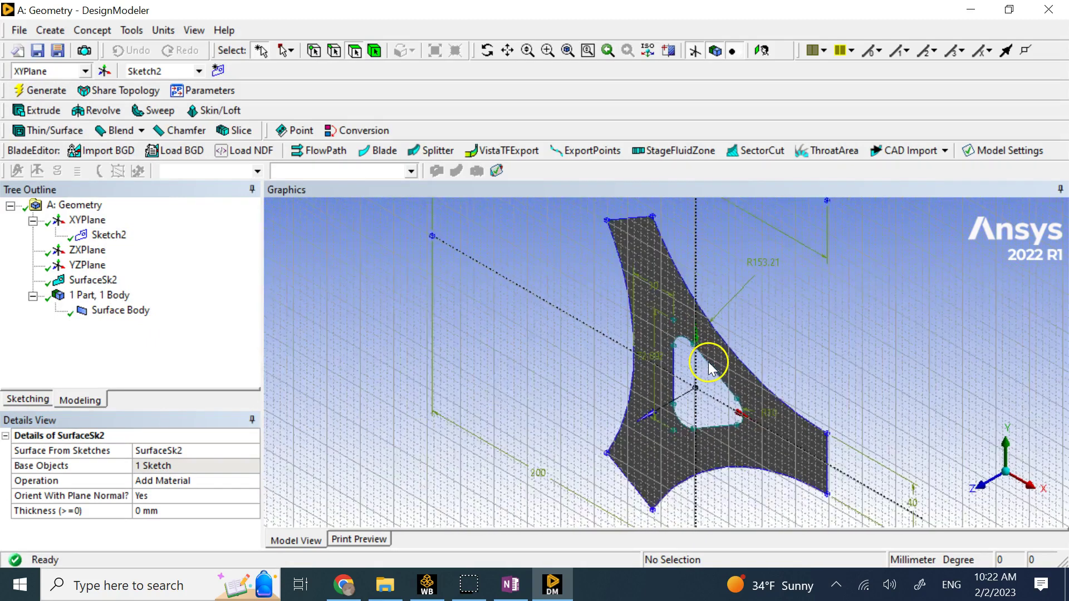
{"action": "left_click", "coordinate": [184, 512]}
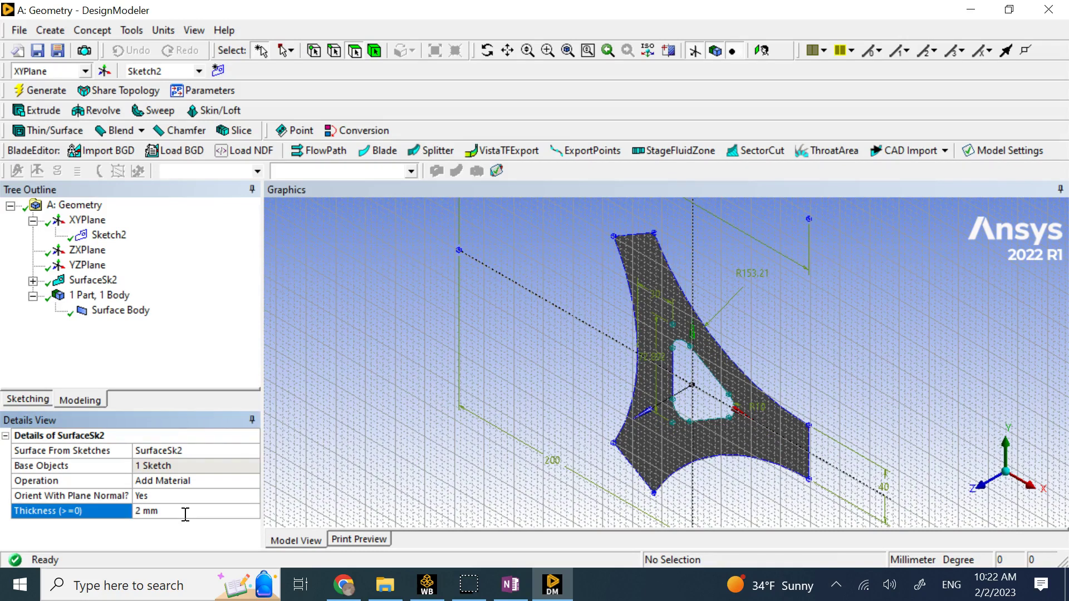
{"action": "left_click", "coordinate": [53, 91]}
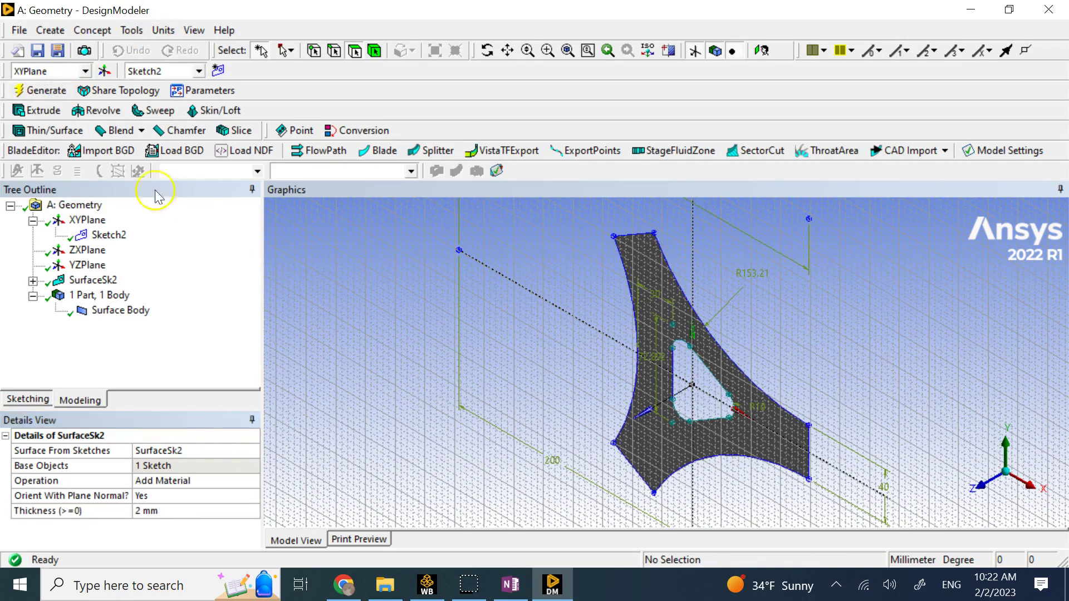
Turn off the 2D grid display in the sketch's grid settings.
{"action": "scroll", "coordinate": [724, 306], "scroll_direction": "up", "scroll_amount": 3}
{"action": "scroll", "coordinate": [724, 306], "scroll_direction": "down", "scroll_amount": 2}
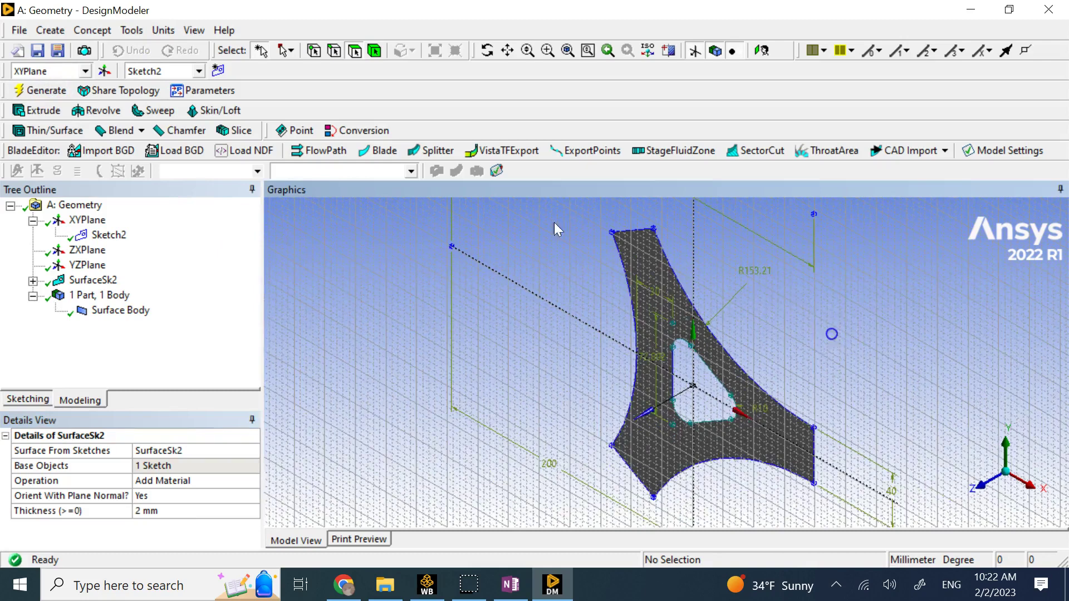
{"action": "middle_click_drag", "start_coordinate": [835, 333], "coordinate": [802, 340]}
{"action": "left_click", "coordinate": [45, 402]}
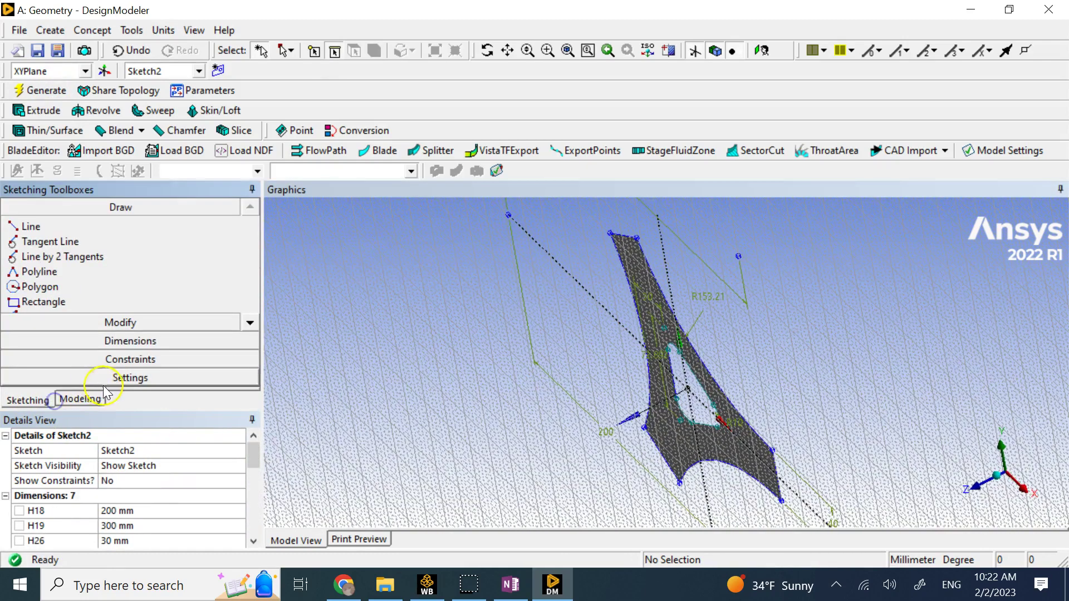
{"action": "left_click", "coordinate": [103, 377]}
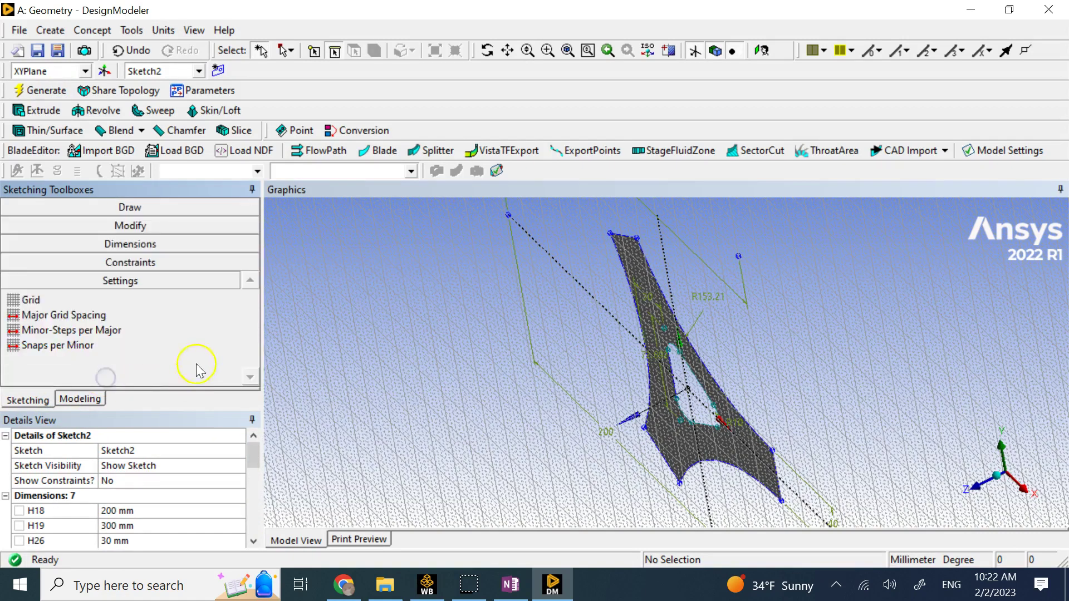
{"action": "left_click", "coordinate": [147, 303]}
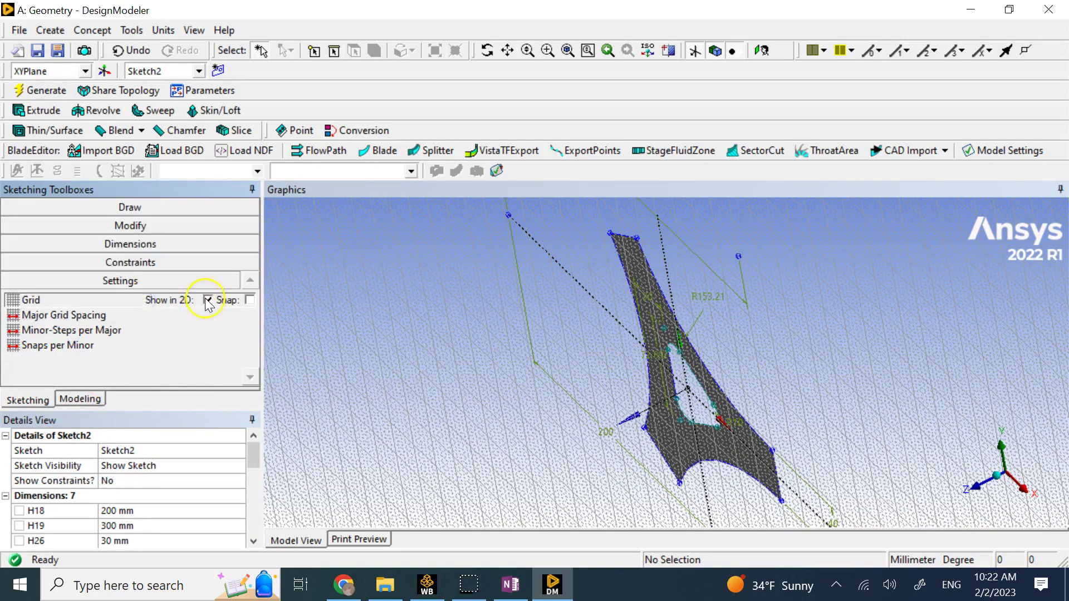
{"action": "left_click", "coordinate": [208, 300]}
{"action": "middle_click_drag", "start_coordinate": [717, 340], "coordinate": [819, 309]}
{"action": "scroll", "coordinate": [817, 302], "scroll_direction": "down", "scroll_amount": 1}
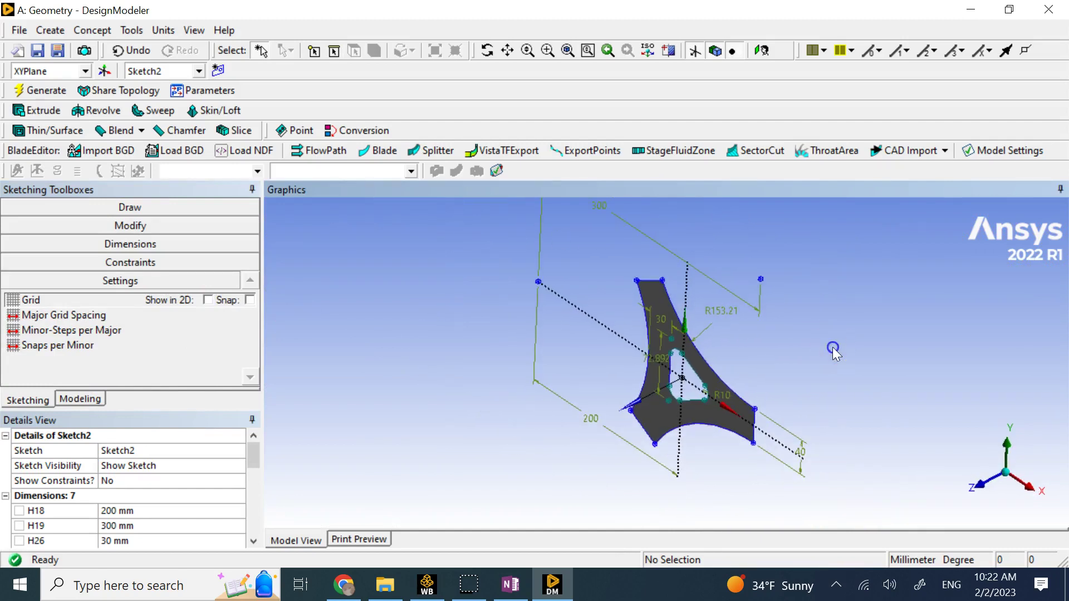
{"action": "scroll", "coordinate": [830, 347], "scroll_direction": "up", "scroll_amount": 1}
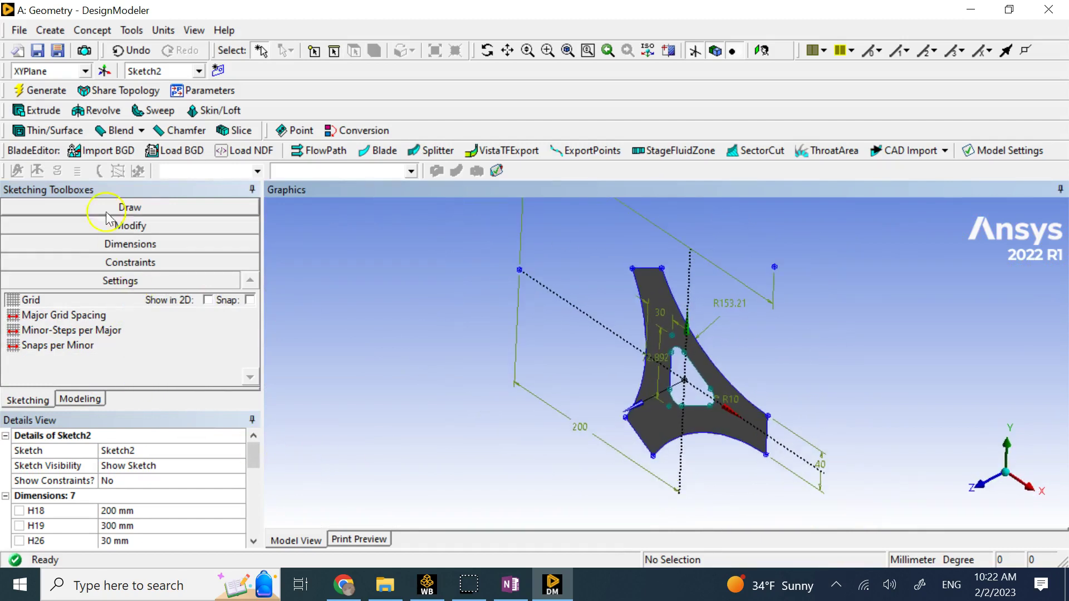
Select the surface body in the model tree to inspect its thickness and area, and clear the selection.
{"action": "left_click", "coordinate": [79, 400]}
{"action": "left_click", "coordinate": [106, 312]}
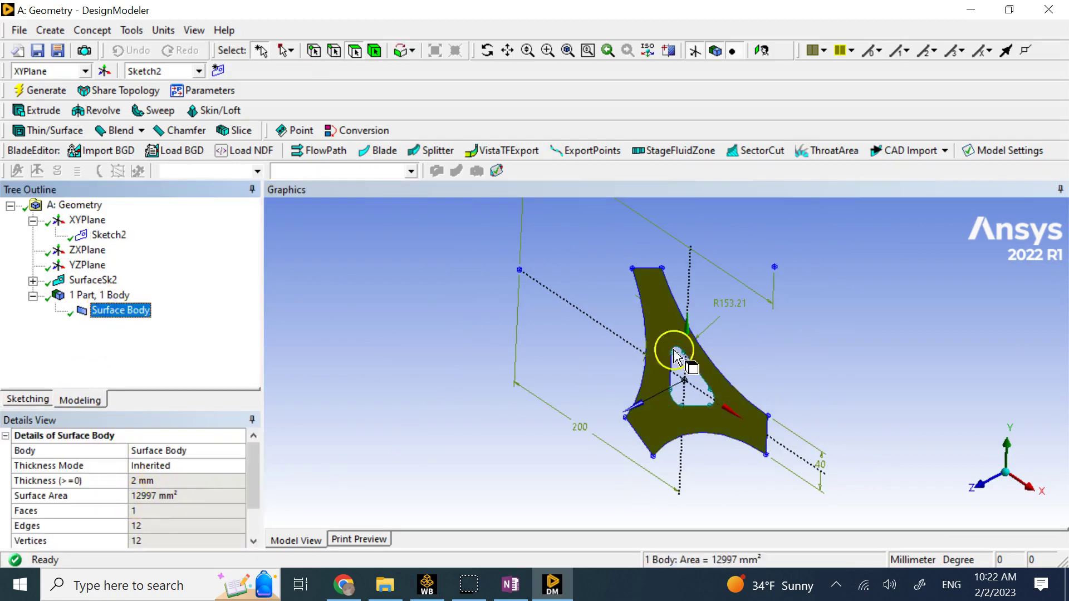
{"action": "left_click", "coordinate": [830, 324]}
{"action": "middle_click_drag", "start_coordinate": [871, 334], "coordinate": [880, 313]}
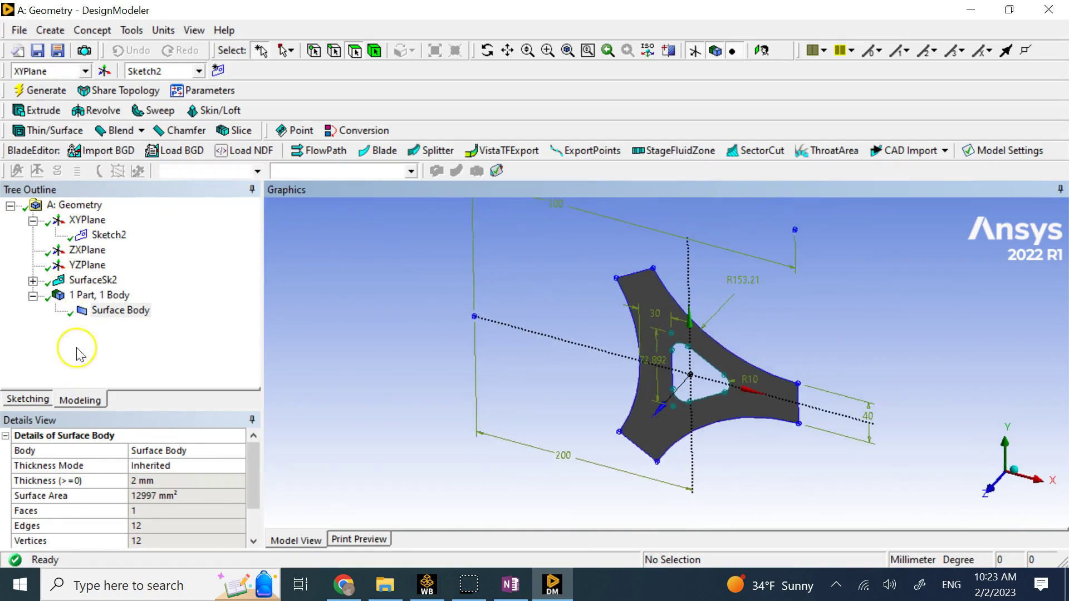
{"action": "left_click", "coordinate": [27, 399]}
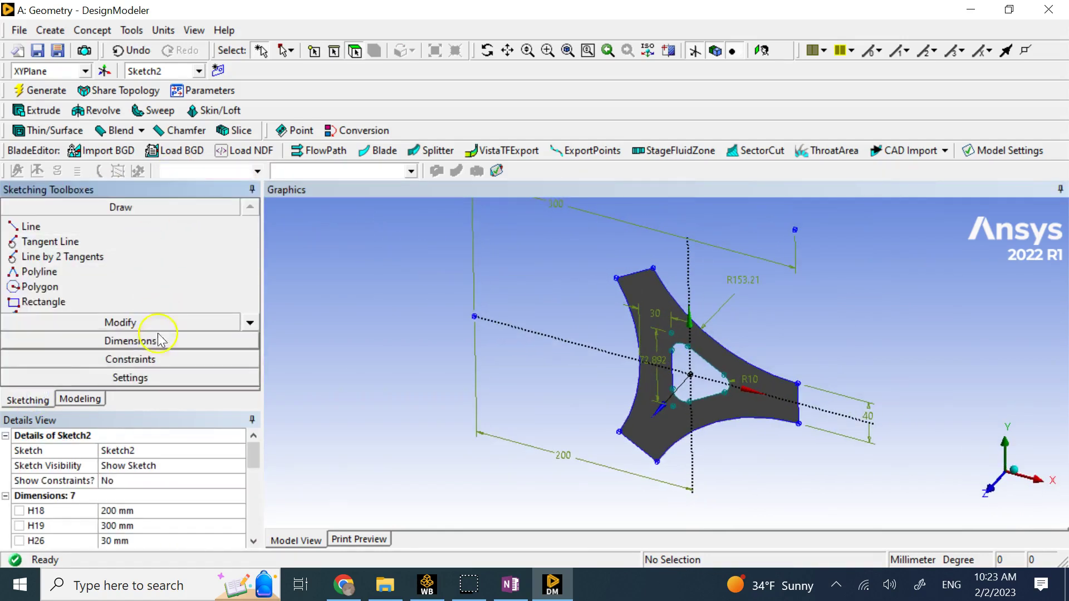
{"action": "left_click", "coordinate": [162, 359]}
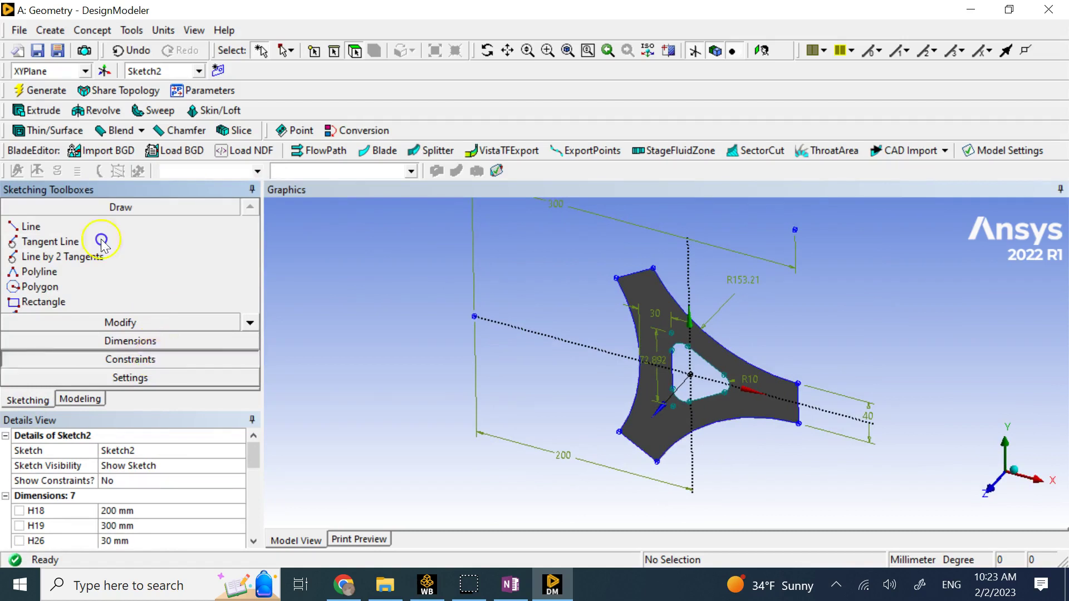
{"action": "left_click", "coordinate": [156, 210]}
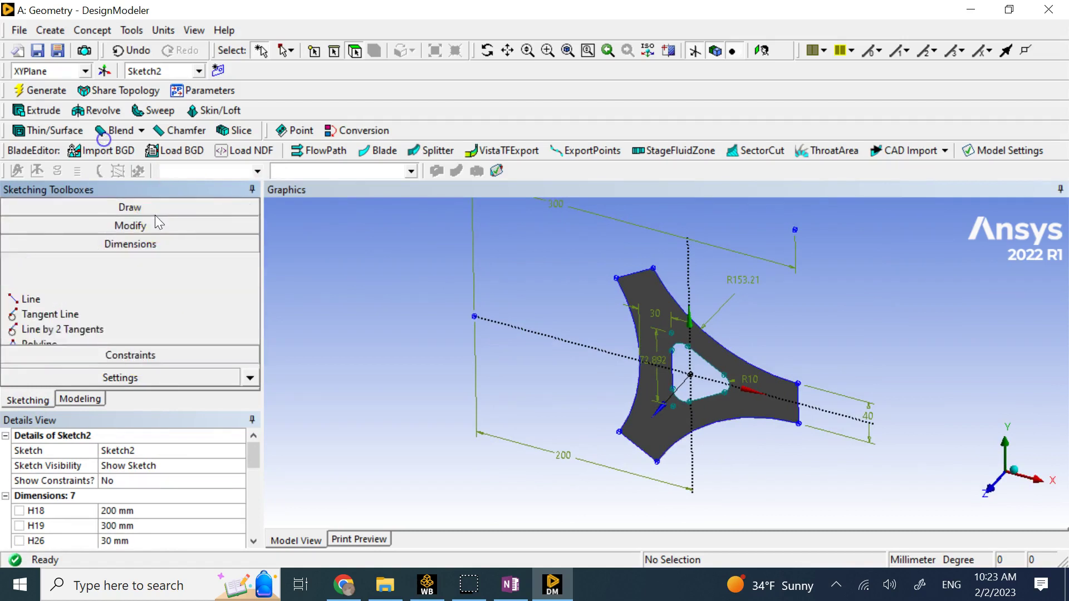
{"action": "left_click", "coordinate": [152, 378]}
{"action": "left_click", "coordinate": [402, 323]}
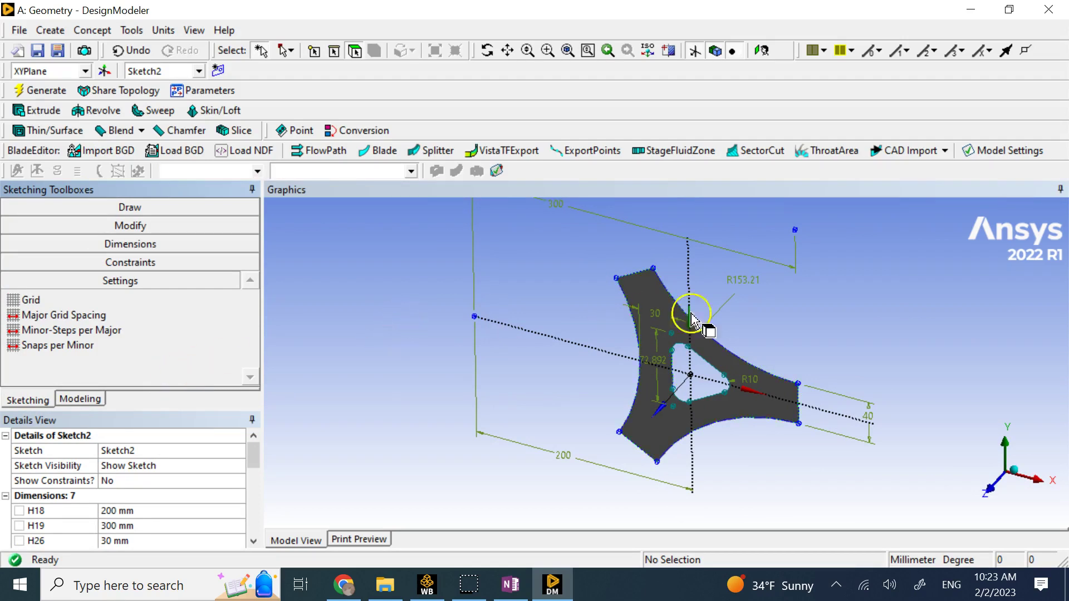